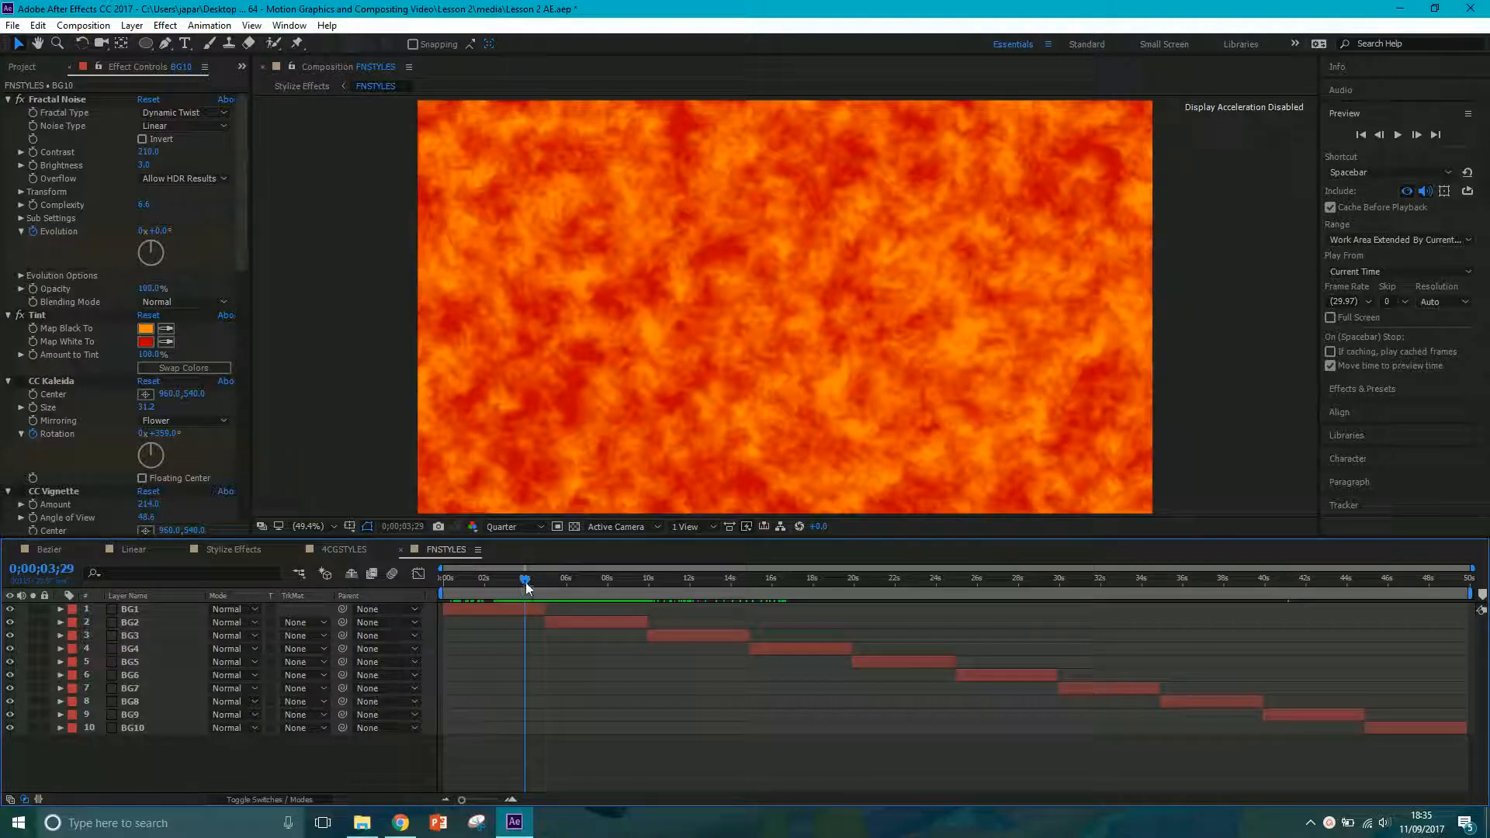
- Collapse the settings of every effect from CC Kaleida through CC HexTile on the BG10 layer
left_click_drag(524, 582, 492, 594)
left_click(8, 380)
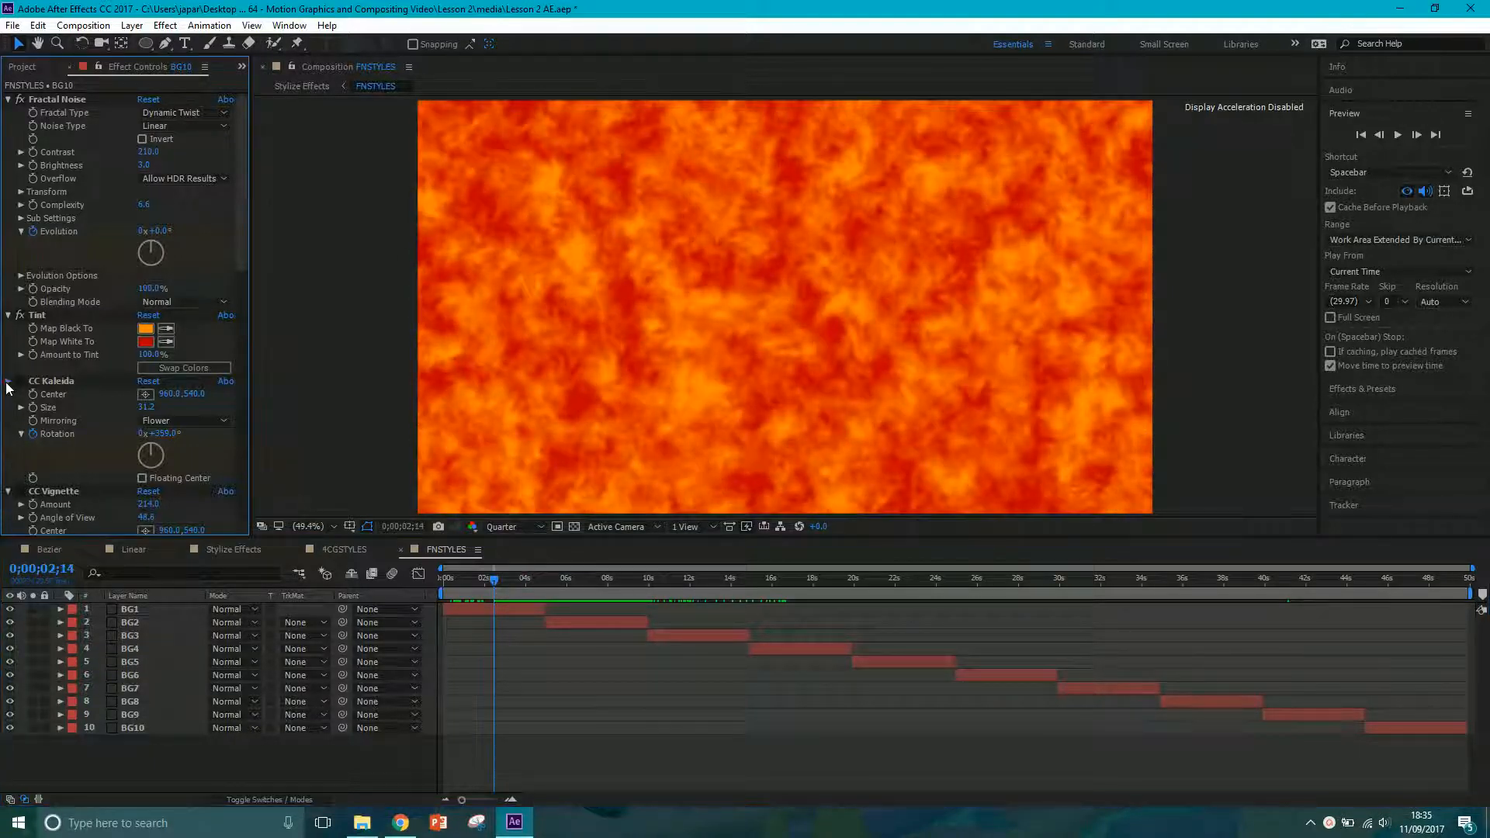
left_click(8, 394)
left_click(8, 409)
left_click(8, 421)
left_click(9, 434)
left_click(9, 447)
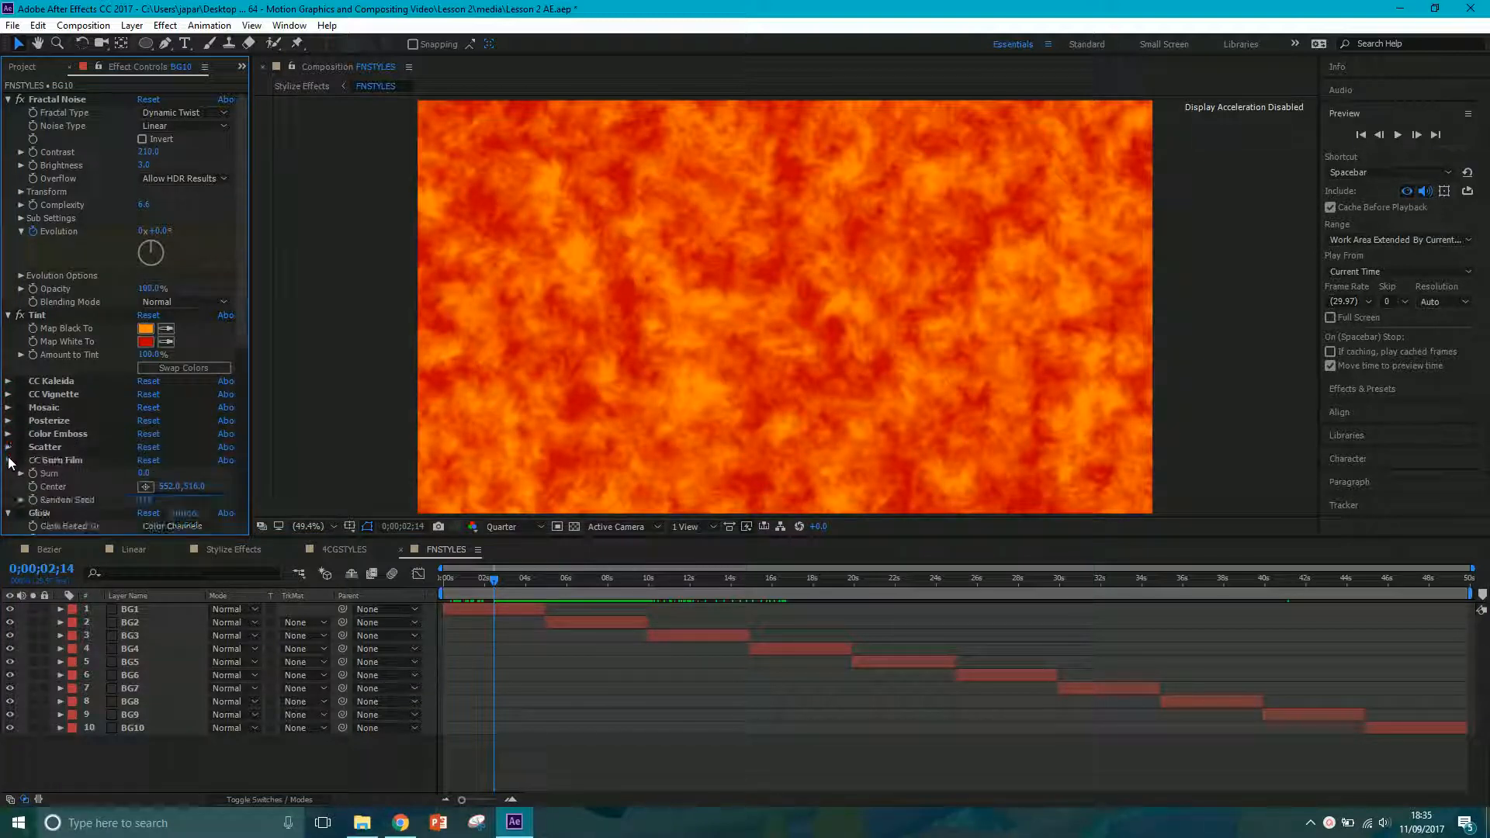
left_click(8, 460)
left_click(9, 474)
left_click(9, 487)
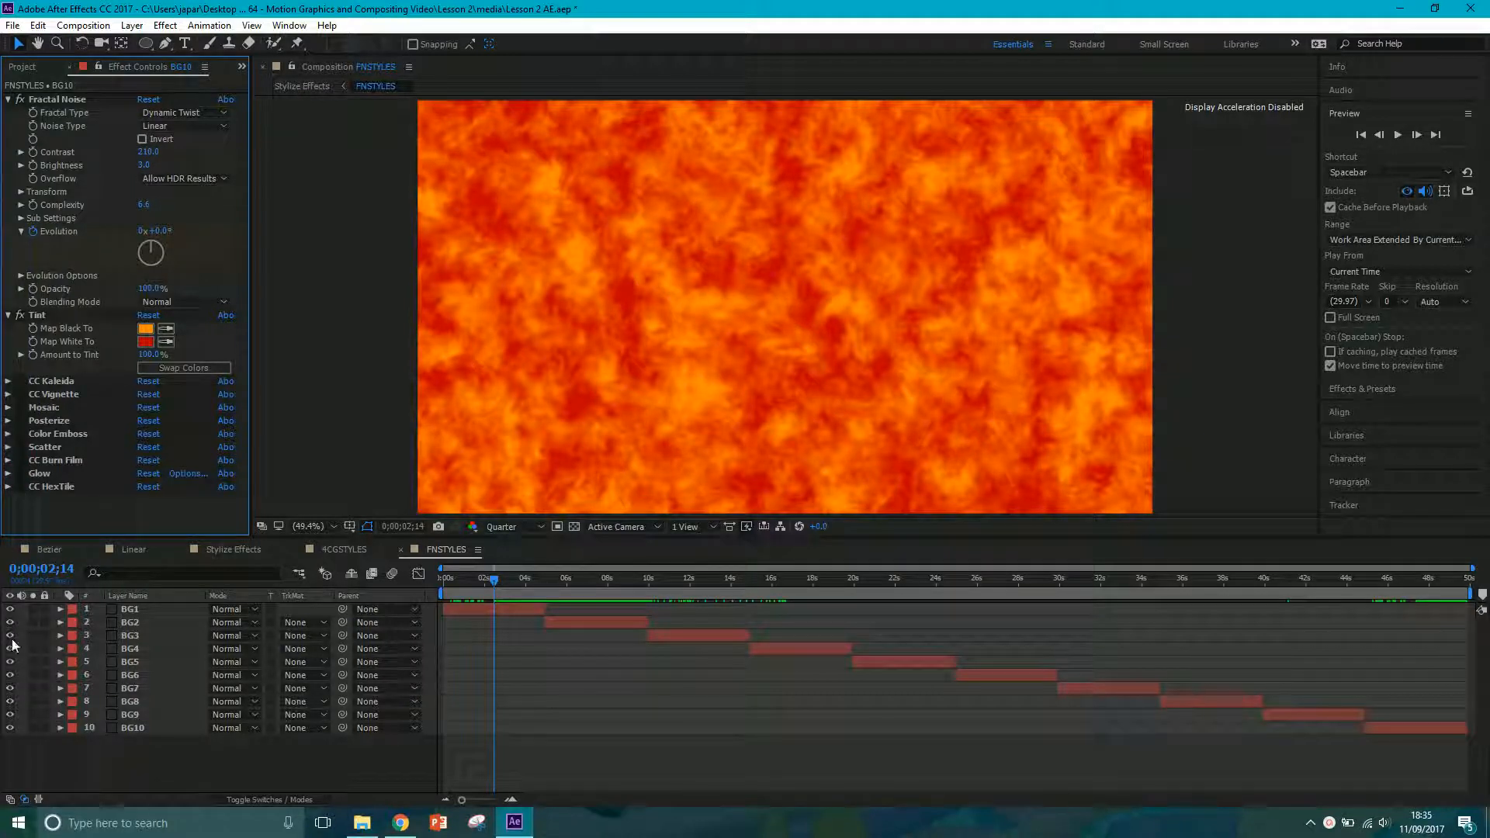
- Delete the effects from CC Kaleida through CC HexTile on the BG10 layer
left_click(46, 487)
left_click(56, 385, "shift")
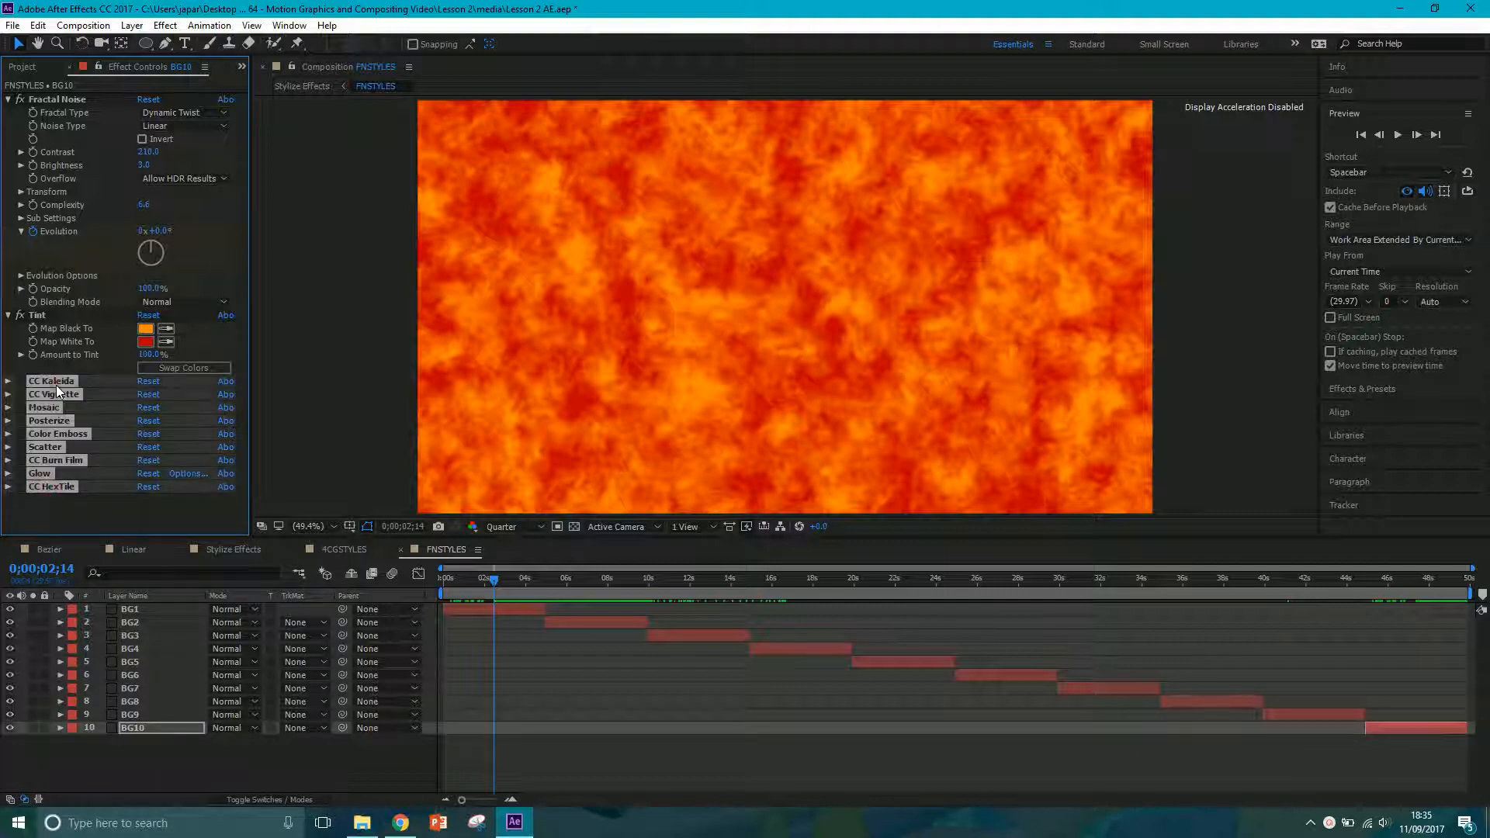
key("Delete")
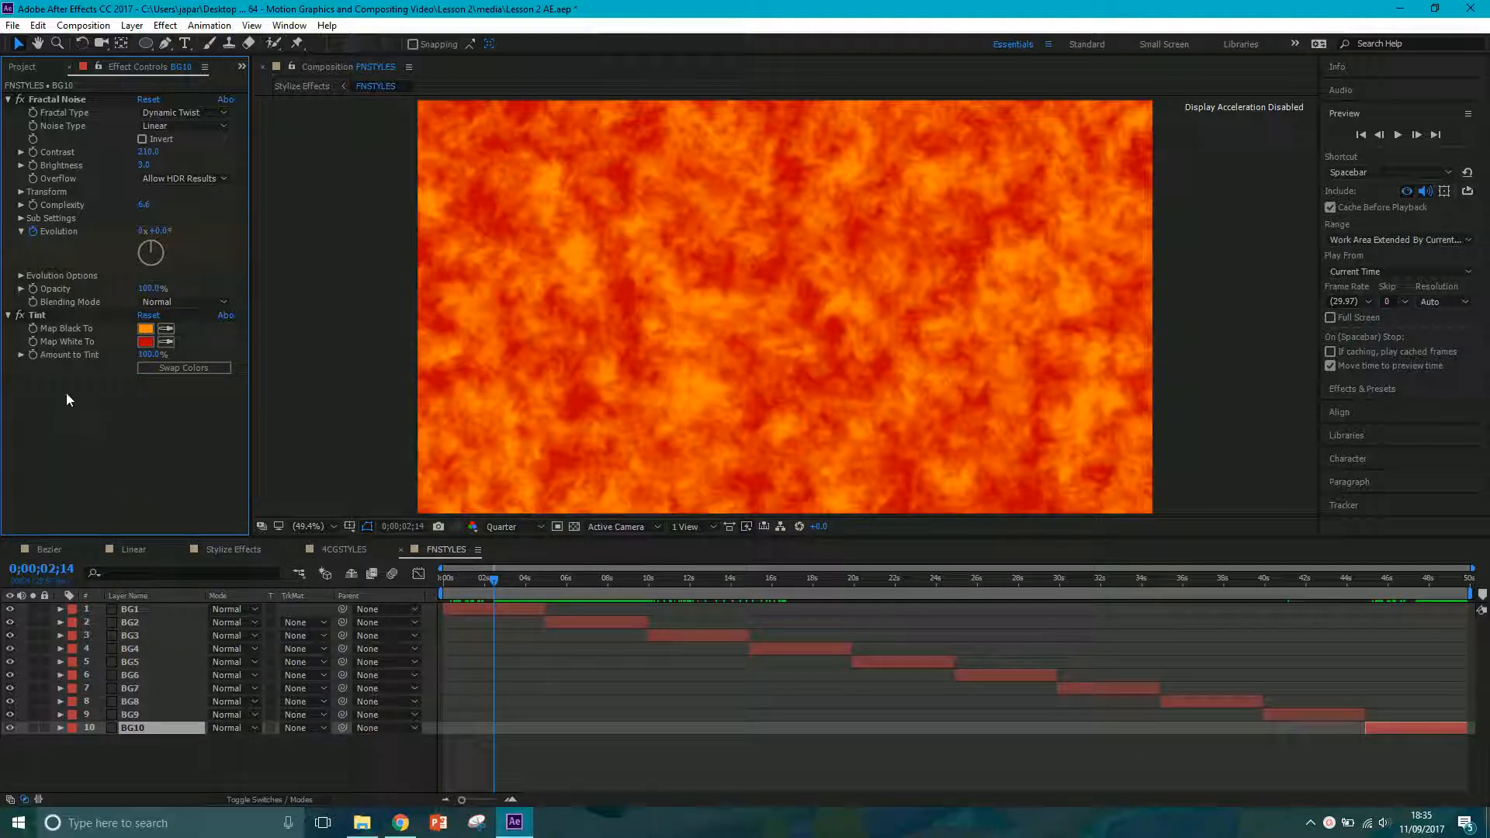
- Examine BG10's Fractal Noise and Tint settings, select BG1, and preview the noise animation over the first few seconds
left_click(57, 98)
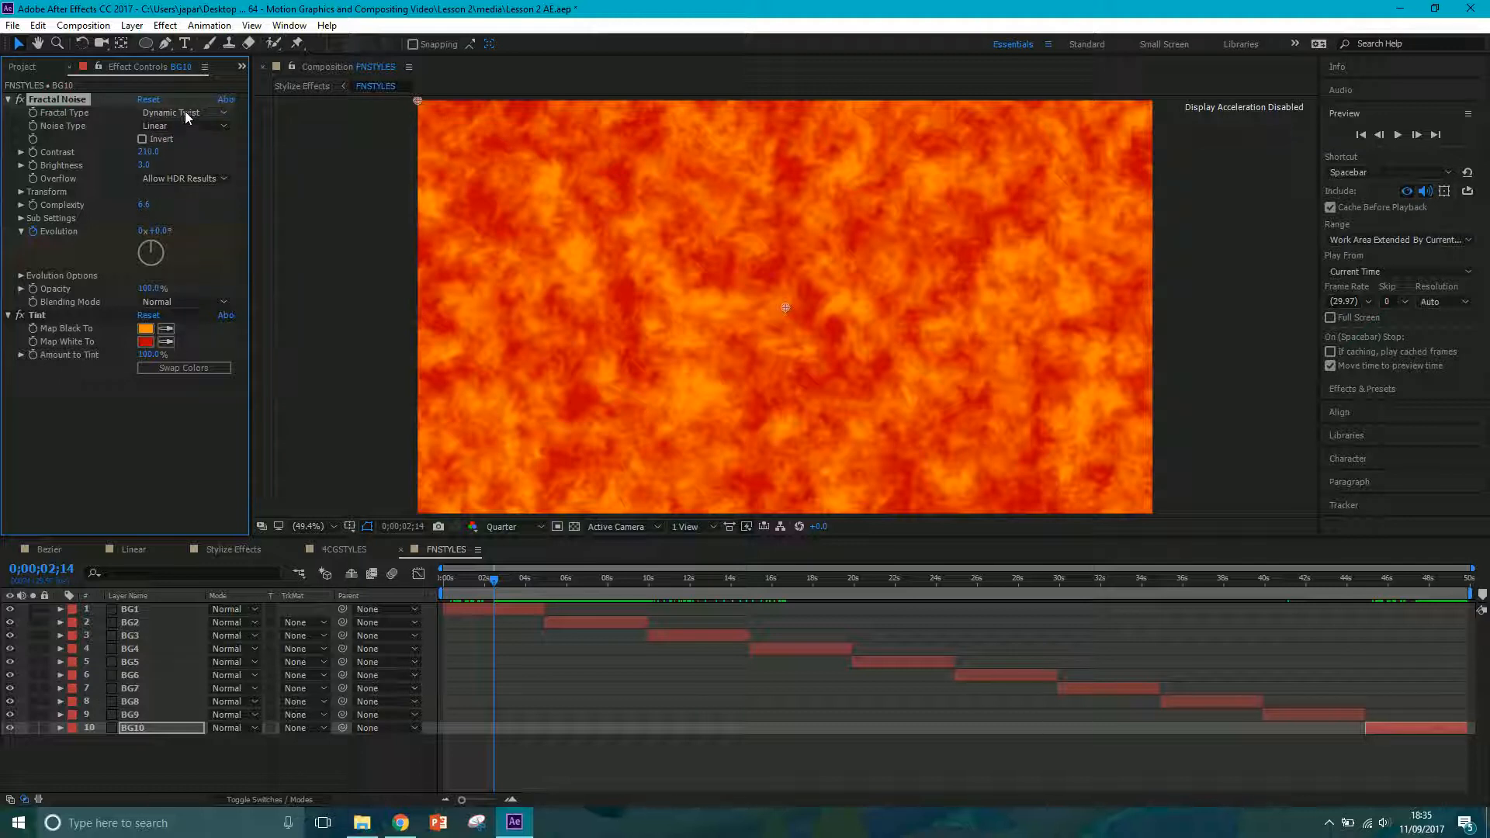
left_click(184, 110)
left_click(34, 449)
left_click(34, 449)
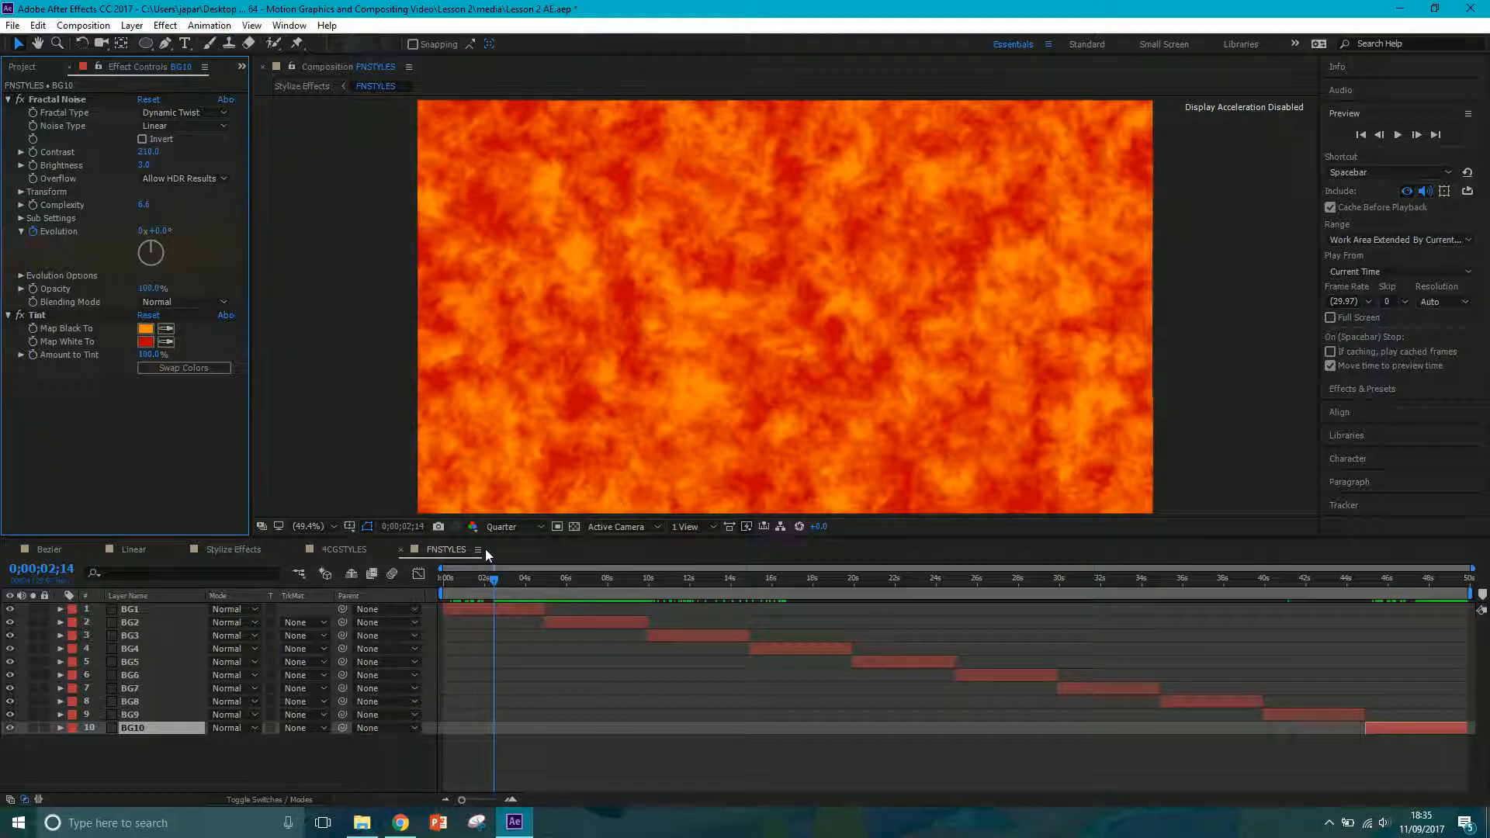
mouse_move(486, 582)
left_mouse_down()
mouse_move(461, 584)
mouse_move(508, 581)
left_mouse_up()
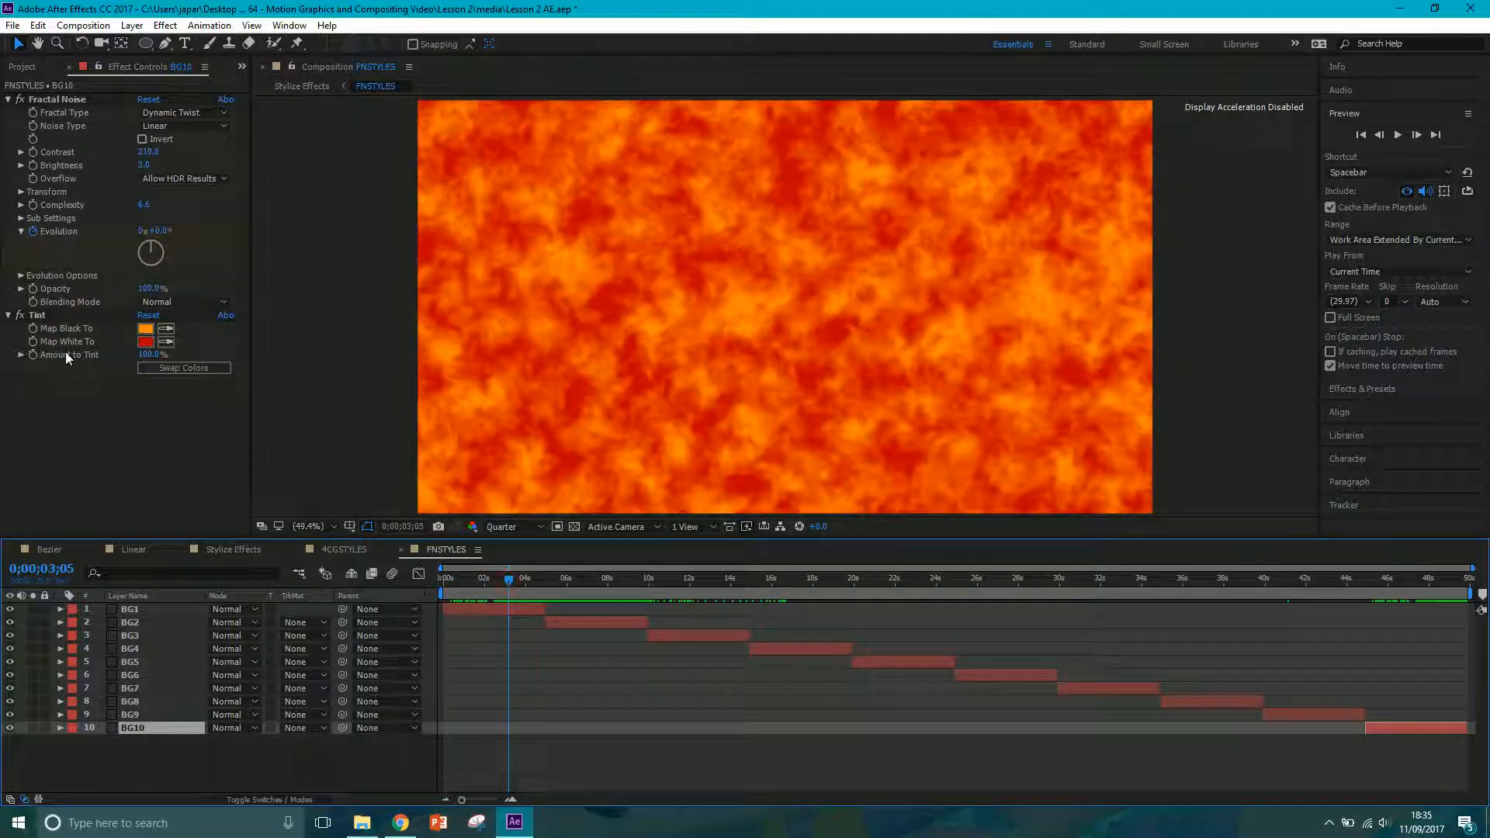
left_click_drag(508, 583, 479, 584)
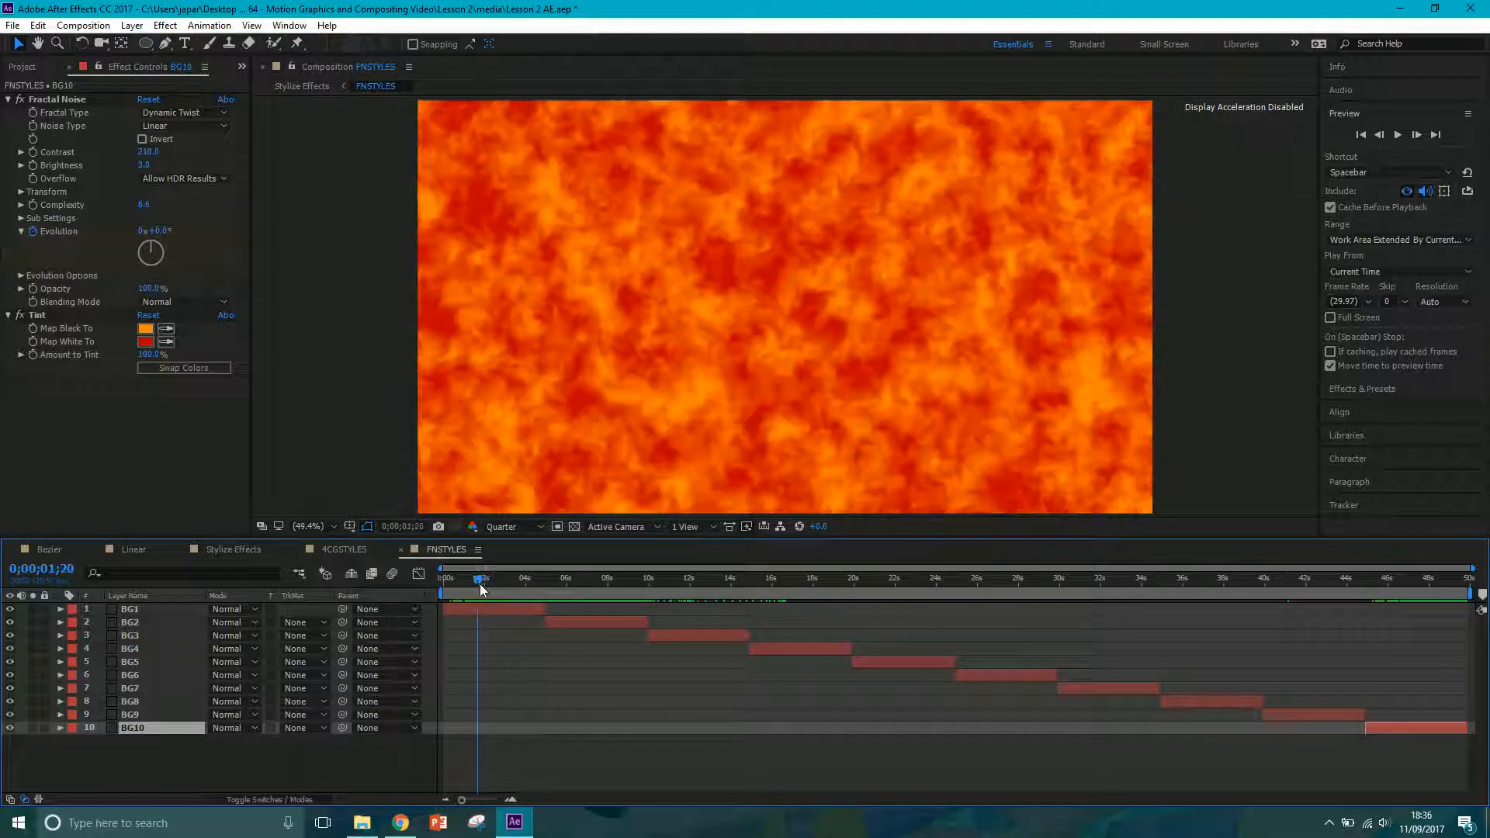
left_click(491, 612)
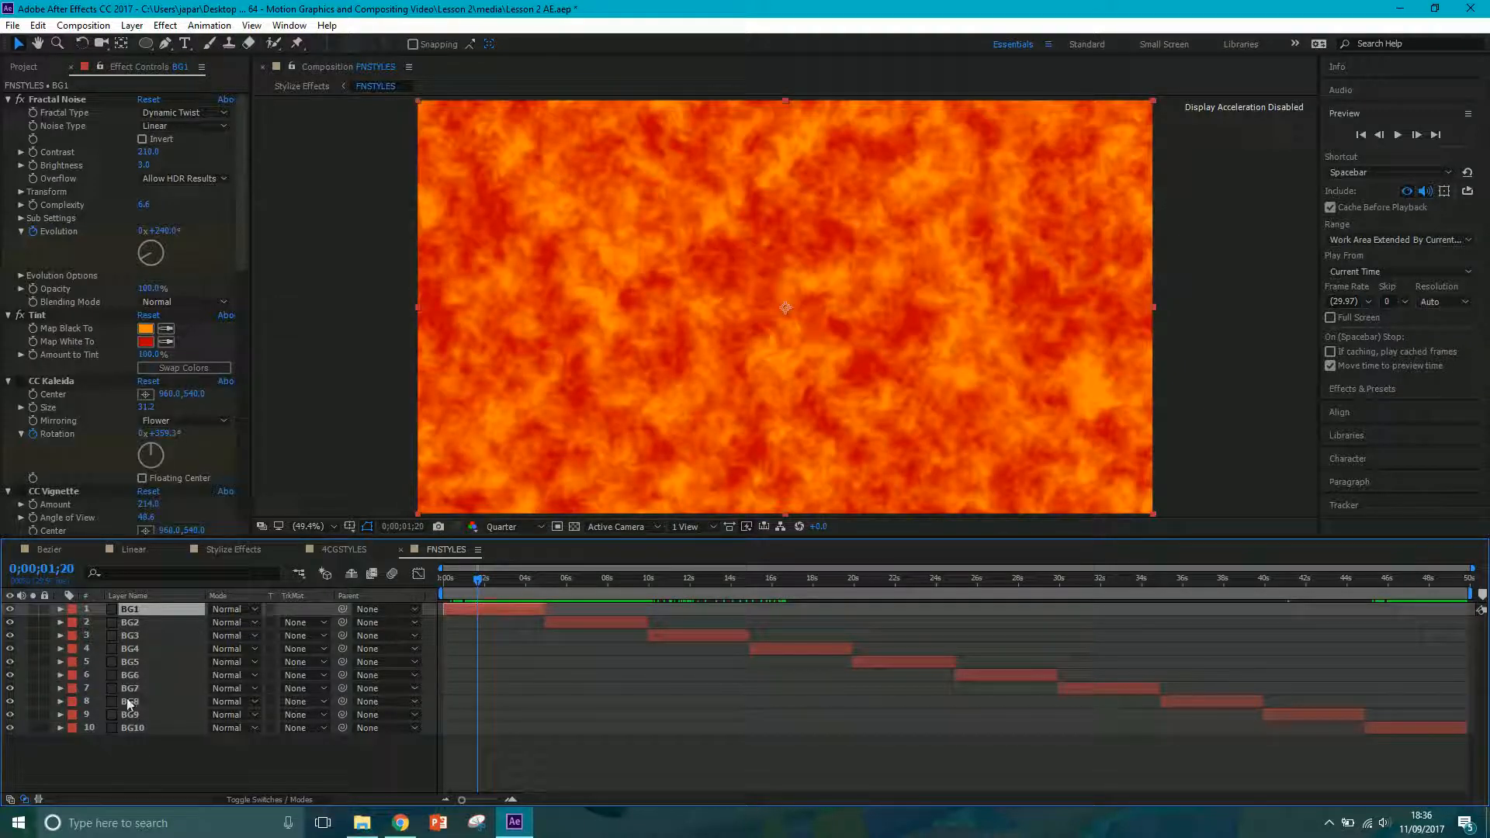
left_click(483, 583)
left_click_drag(495, 592, 530, 593)
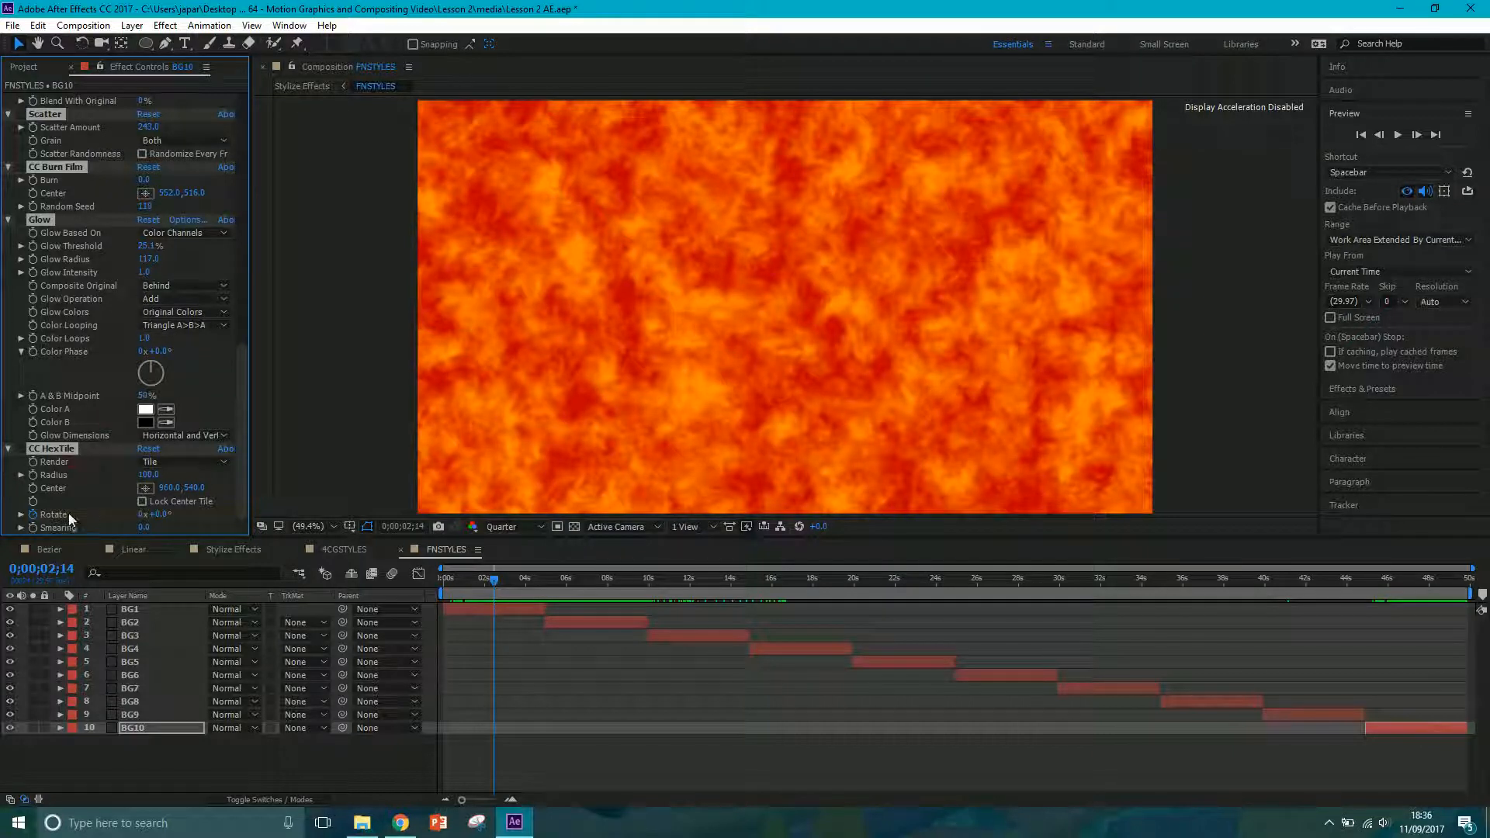
- Move the current time to 0;00;06;18 and delete the effects from CC Vignette through CC HexTile on the BG2 layer
key("ctrl+shift+a")
left_click(20, 449)
left_click(575, 577)
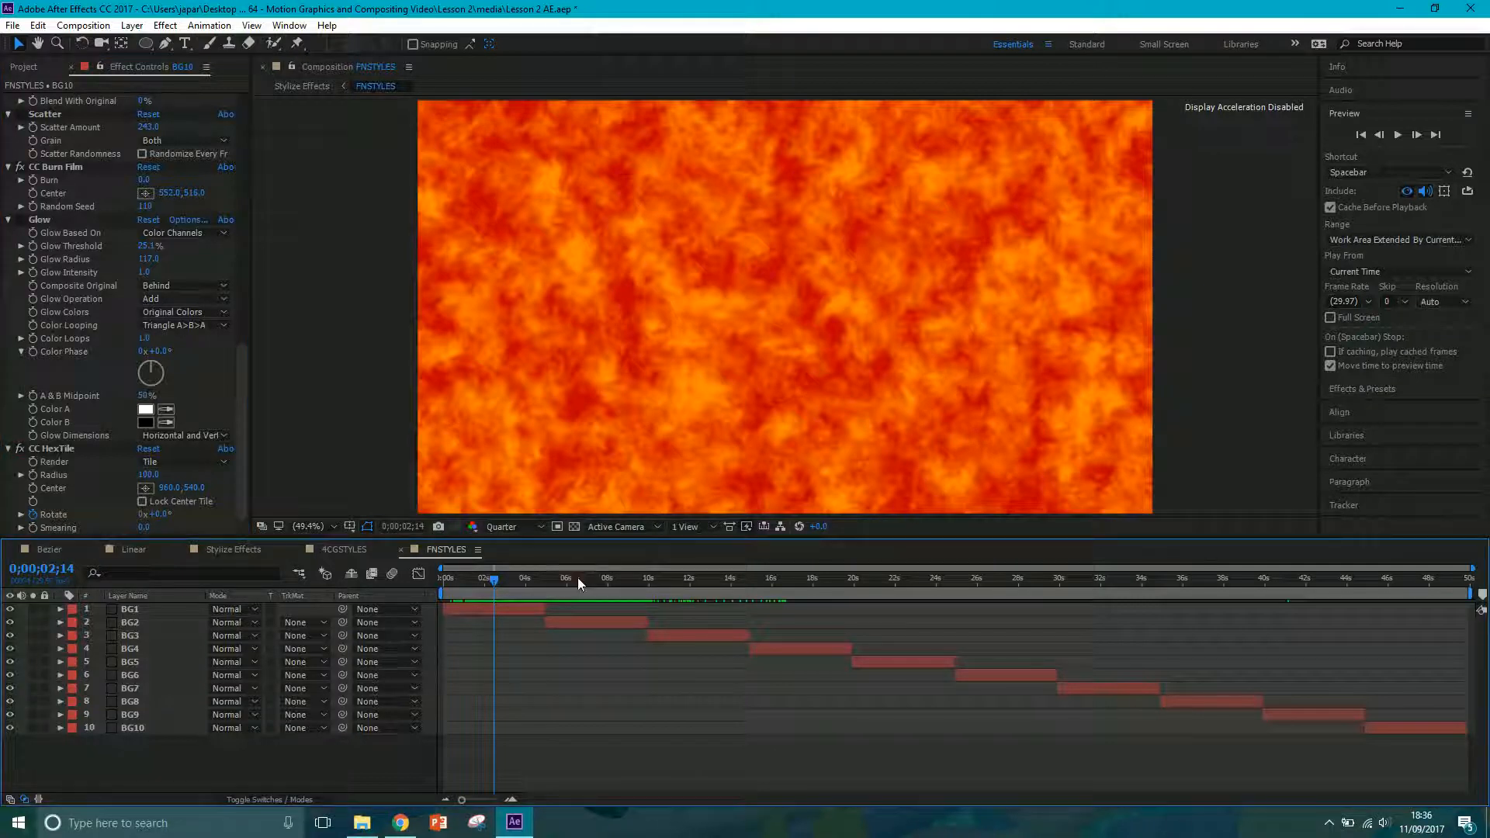
left_click(579, 578)
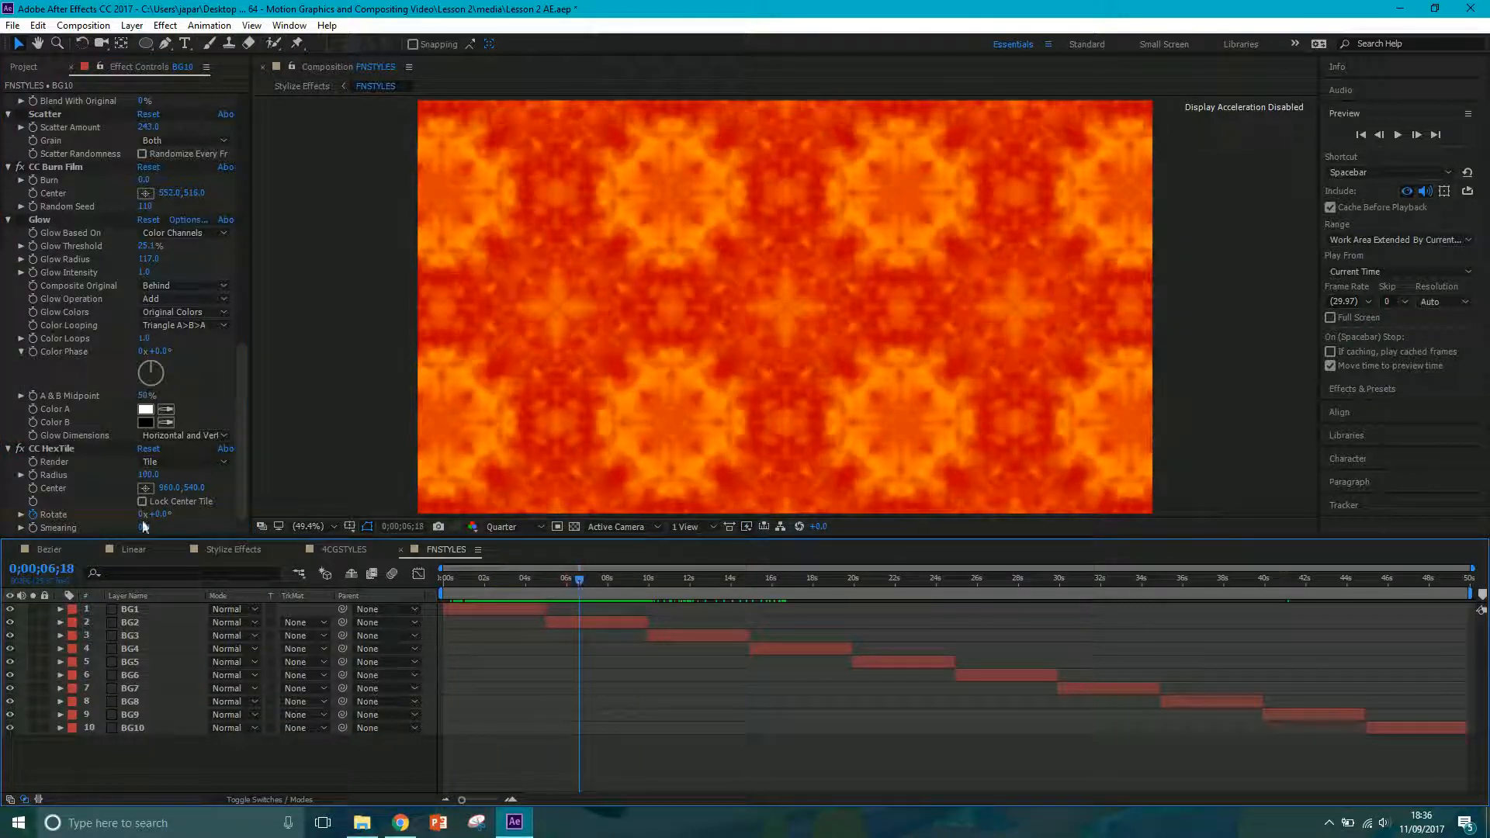
left_click(139, 623)
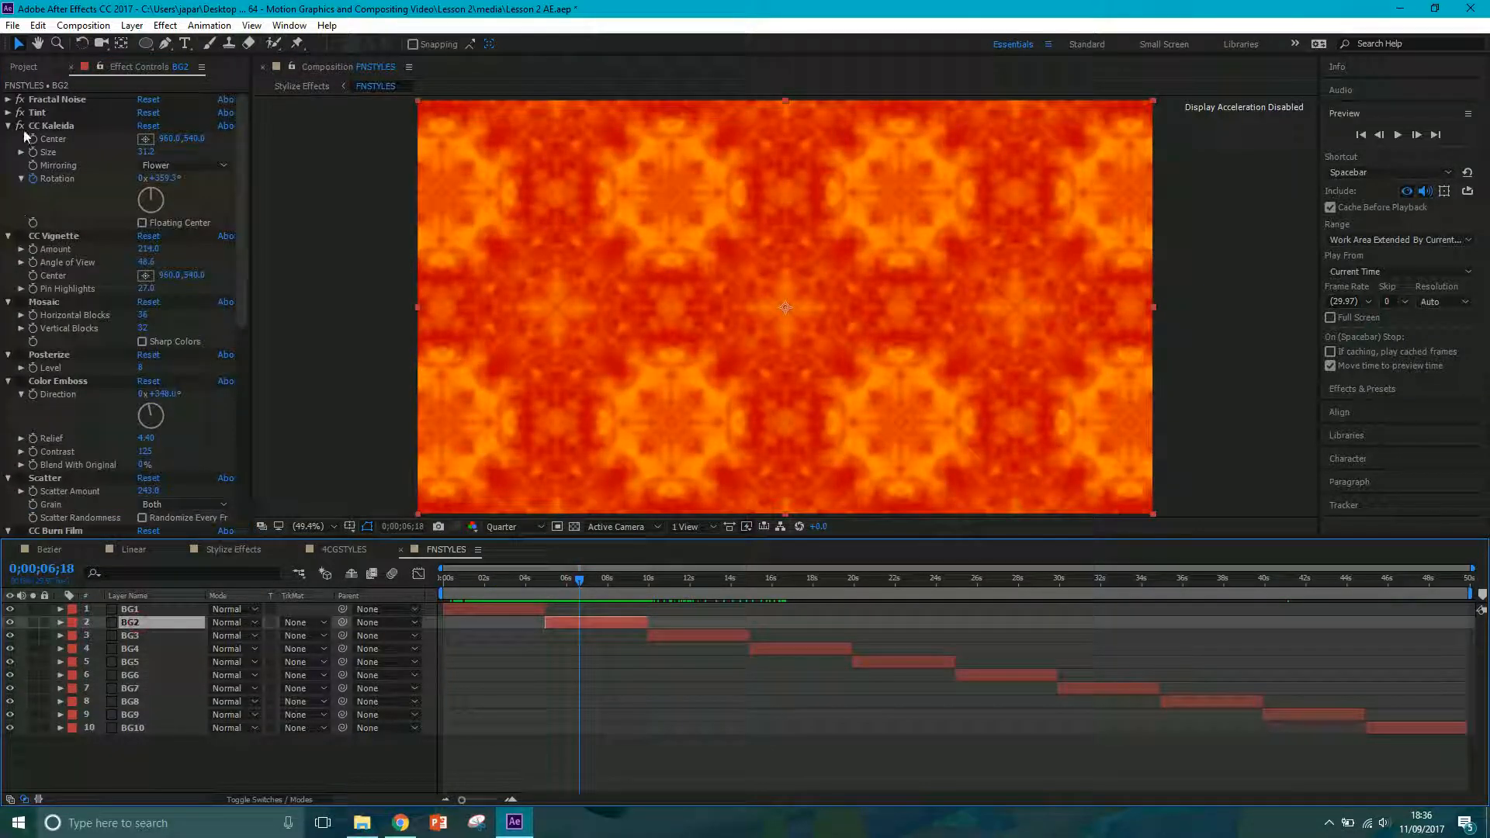
left_click(36, 237)
scroll(59, 451, "down", 5)
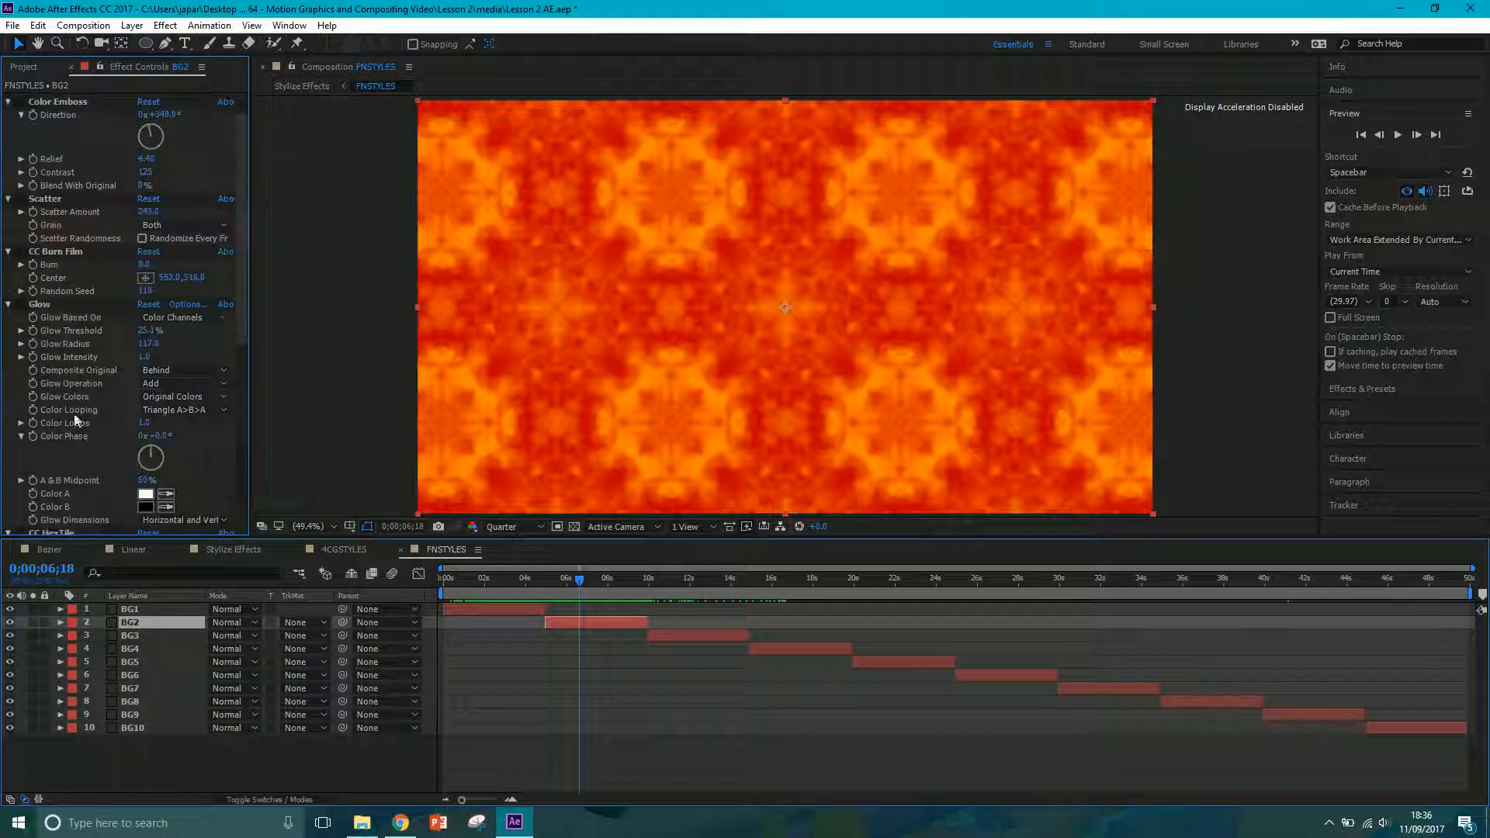
left_click(59, 449, "shift")
key("Delete")
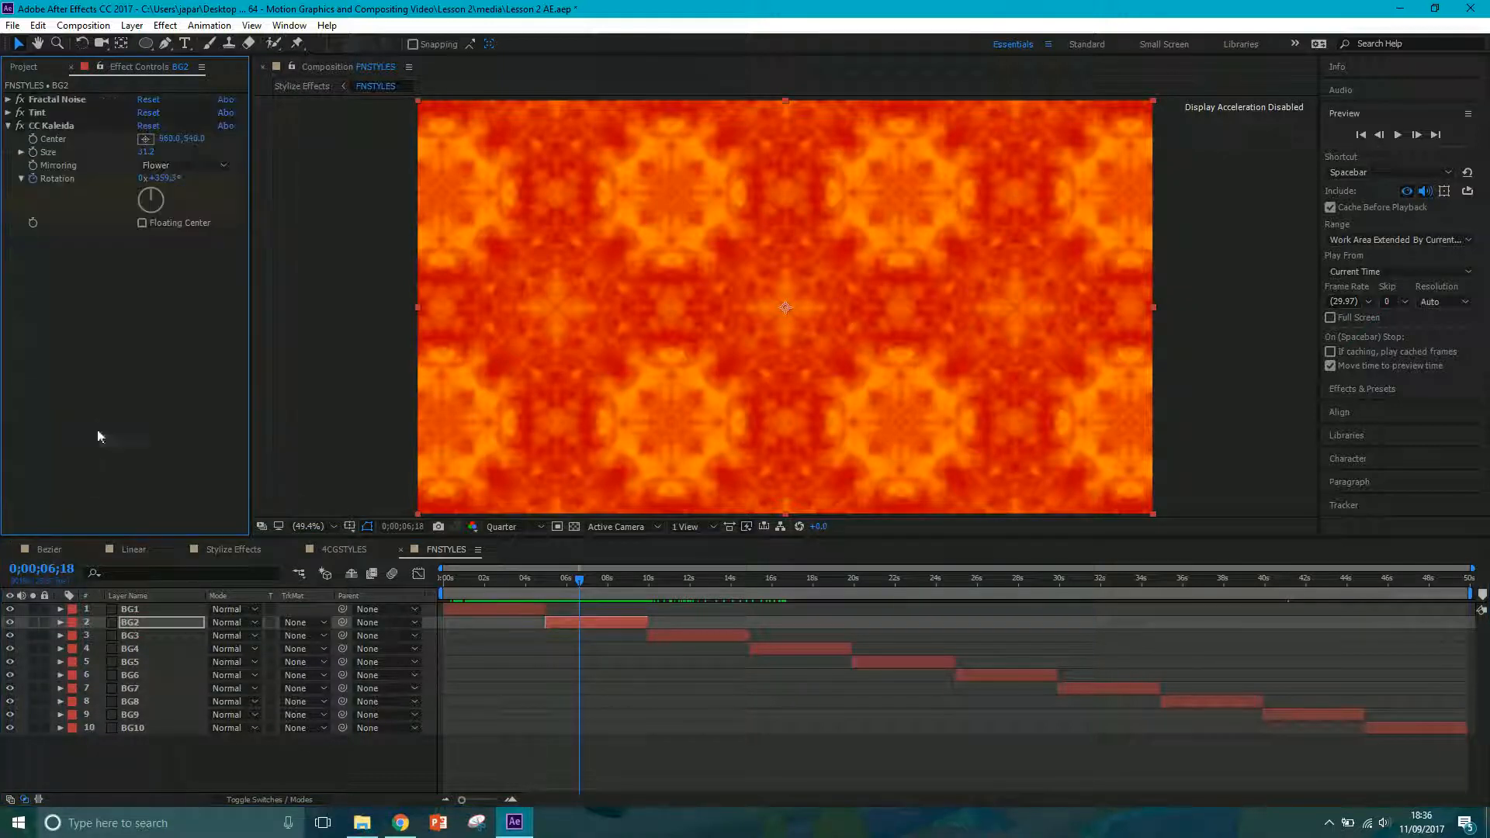
- Inspect the Fractal Noise and Tint settings of BG2 and select its CC Kaleida effect
left_click(8, 99)
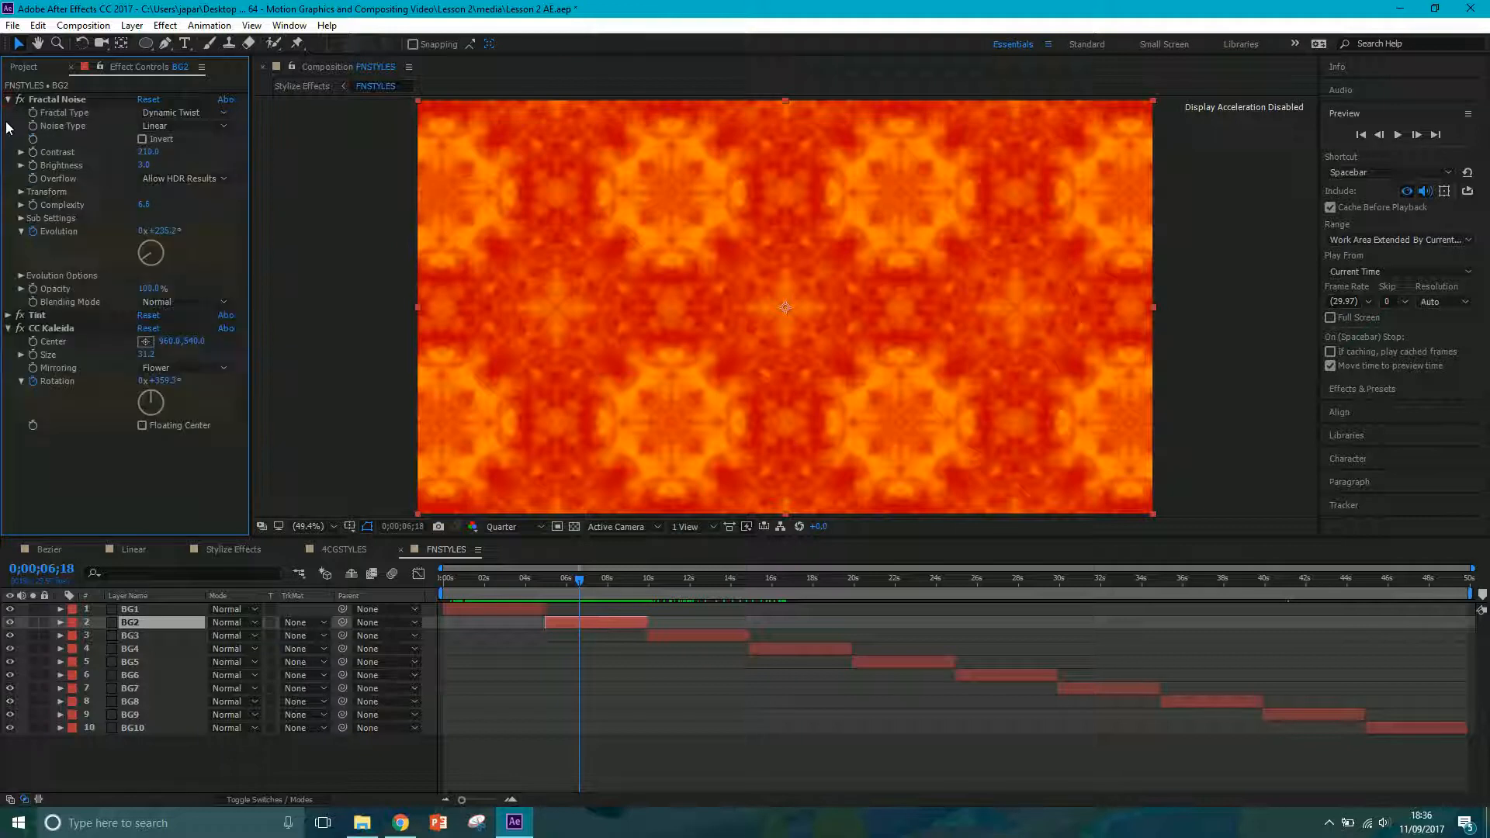
left_click(8, 315)
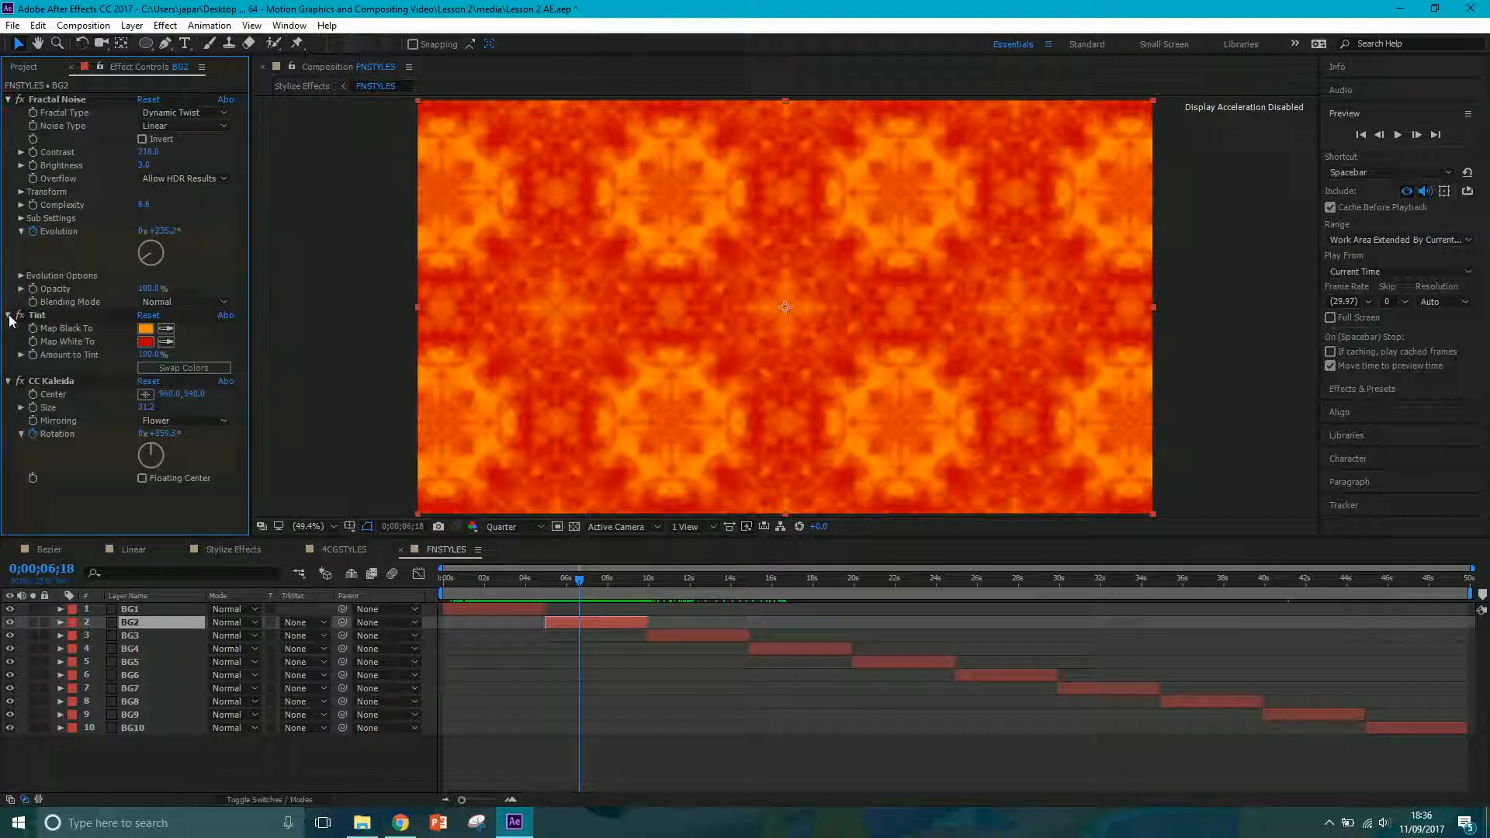
left_click(56, 381)
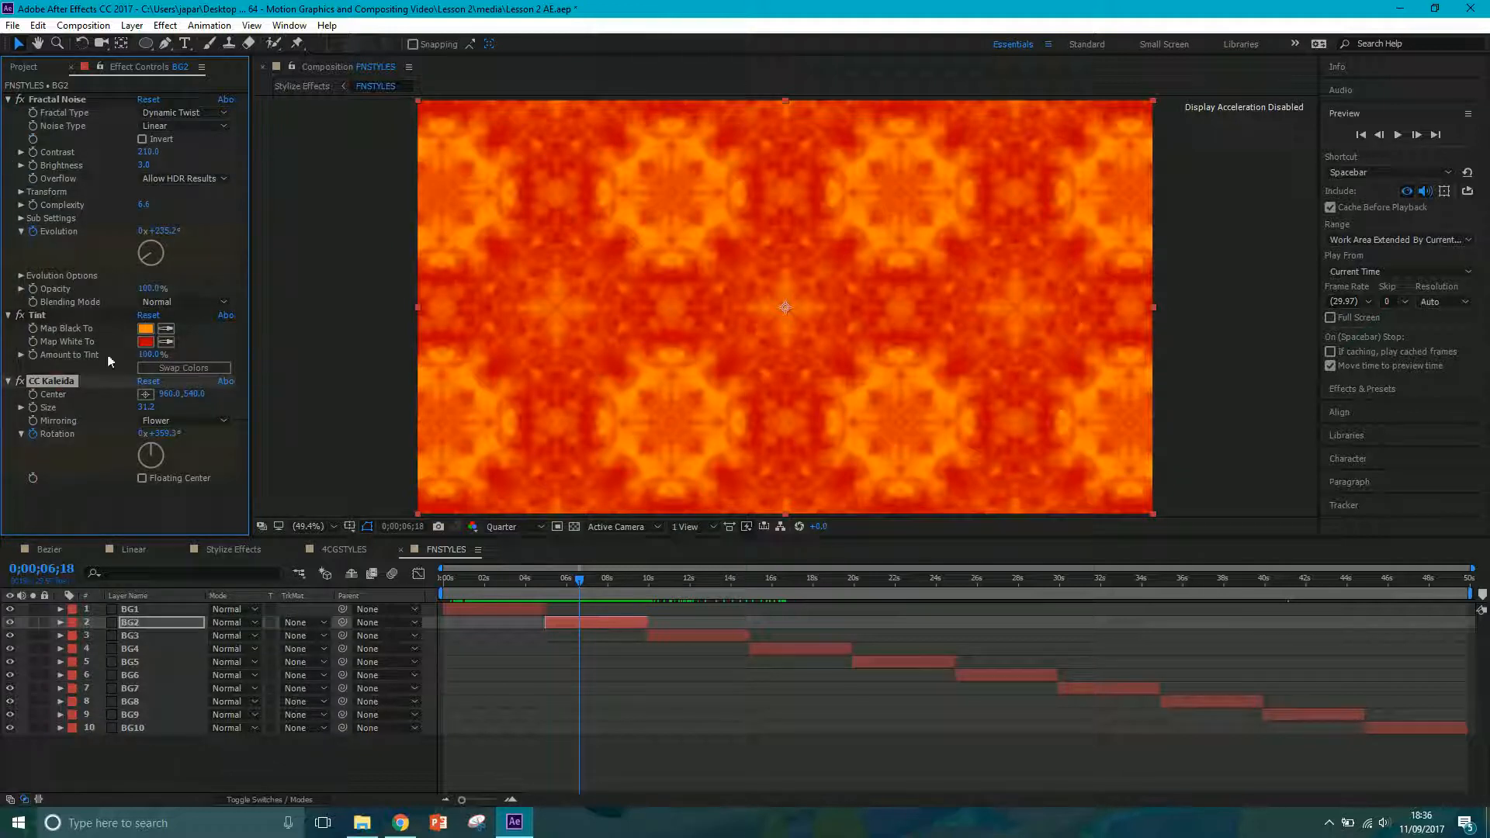
left_click(8, 100)
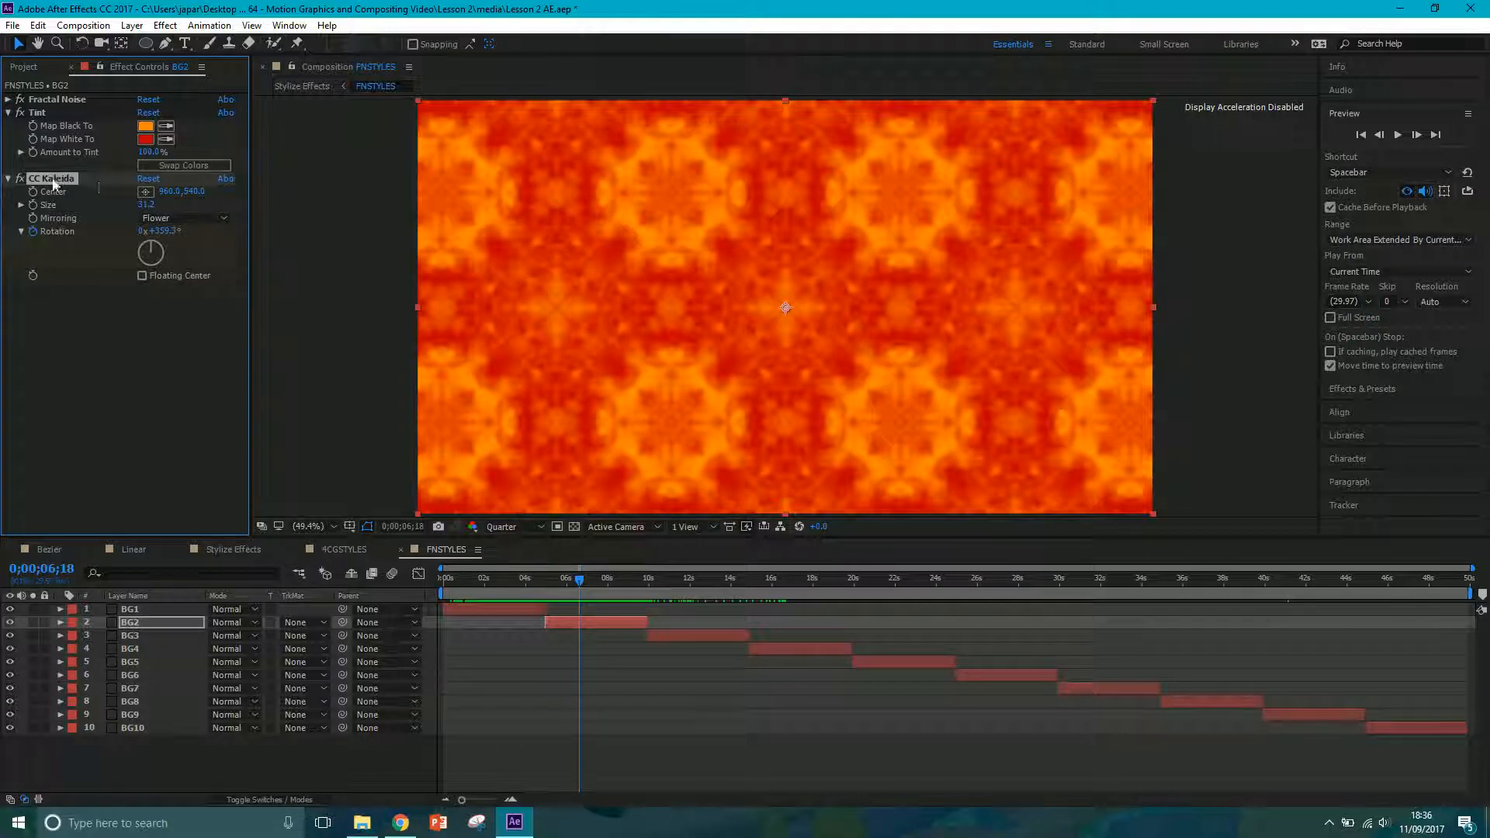
- Browse the Stylize category in the effects and presets library
left_click(1385, 391)
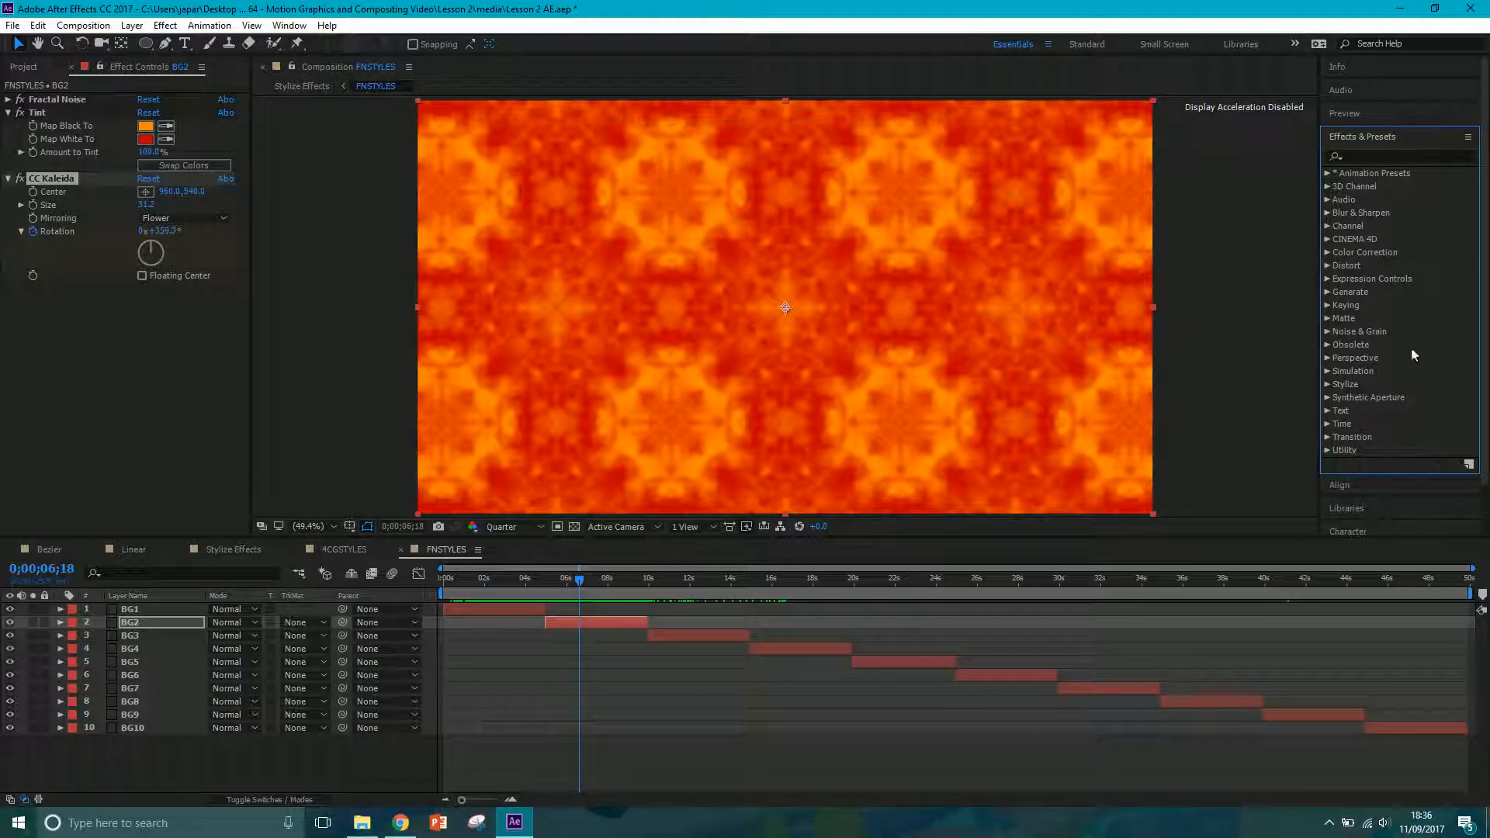
left_click(1329, 384)
scroll(1399, 366, "down", 5)
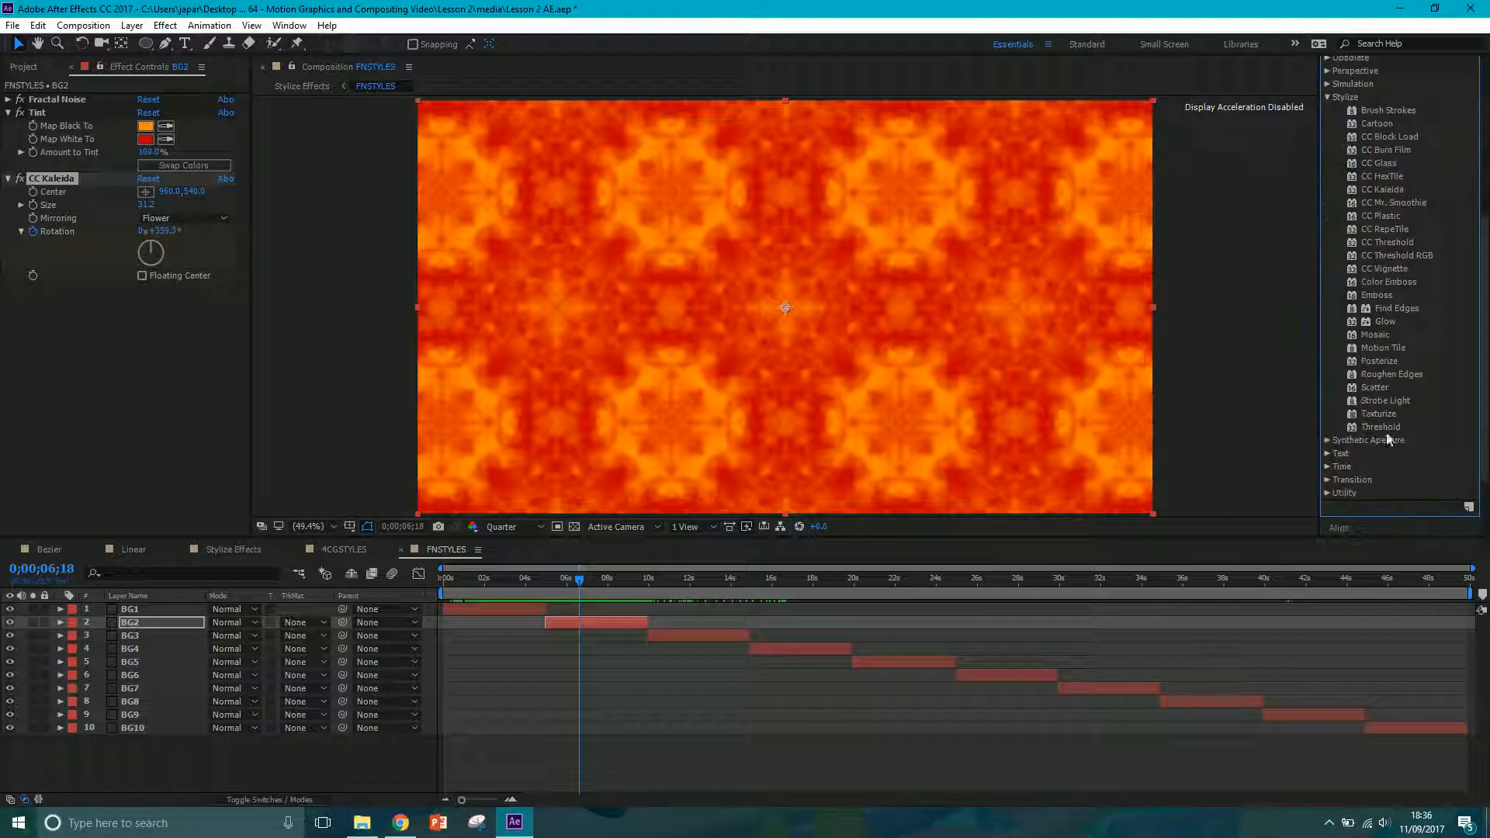
- Preview the BG3, BG4 and BG5 backgrounds in the timeline, selecting each layer to view its effects
left_click_drag(575, 576, 697, 591)
left_click(183, 638)
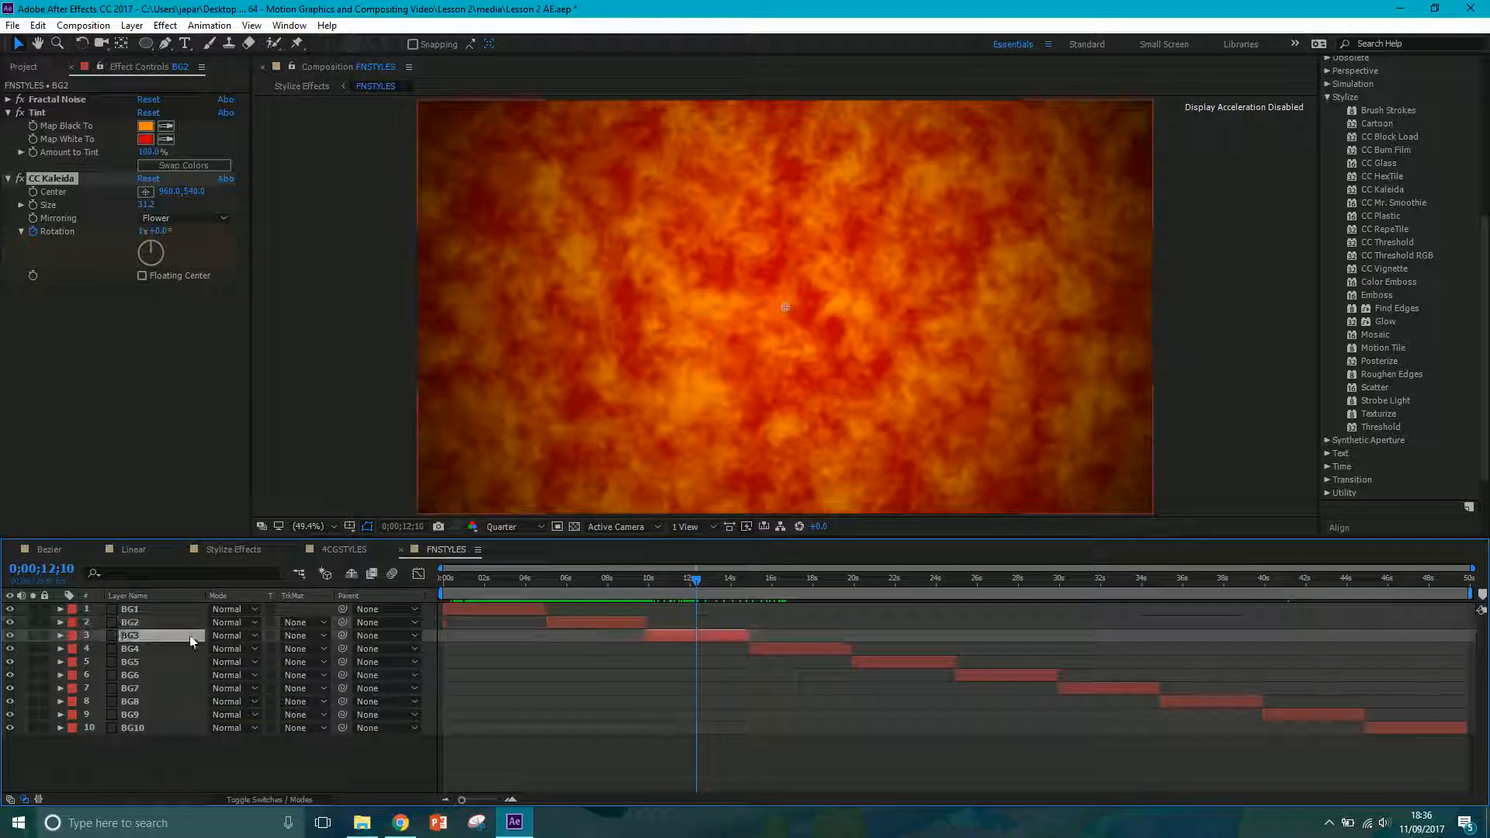
left_click(791, 649)
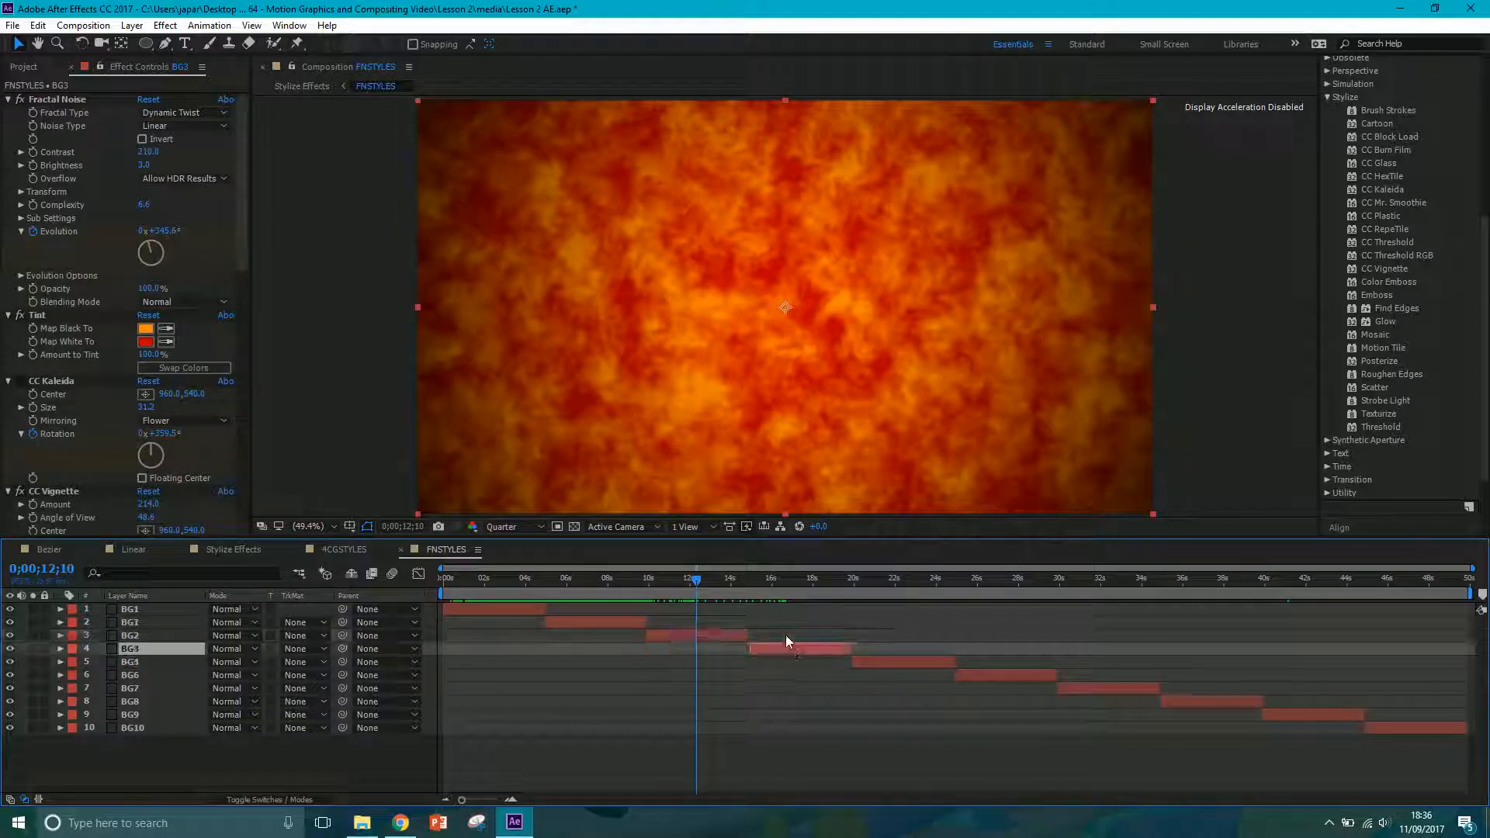
left_click(802, 584)
left_click_drag(835, 589, 905, 583)
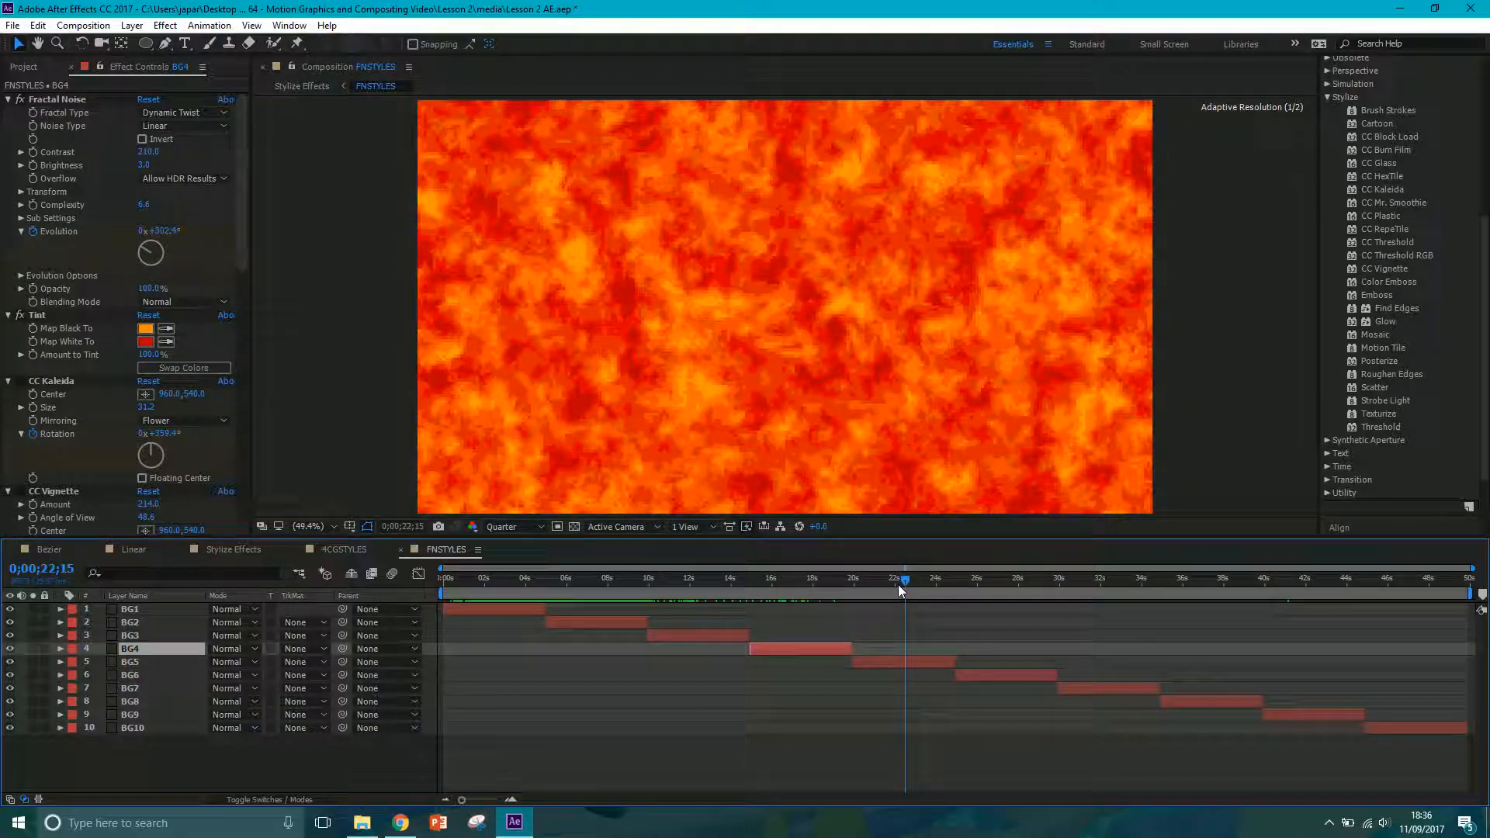
left_click(922, 662)
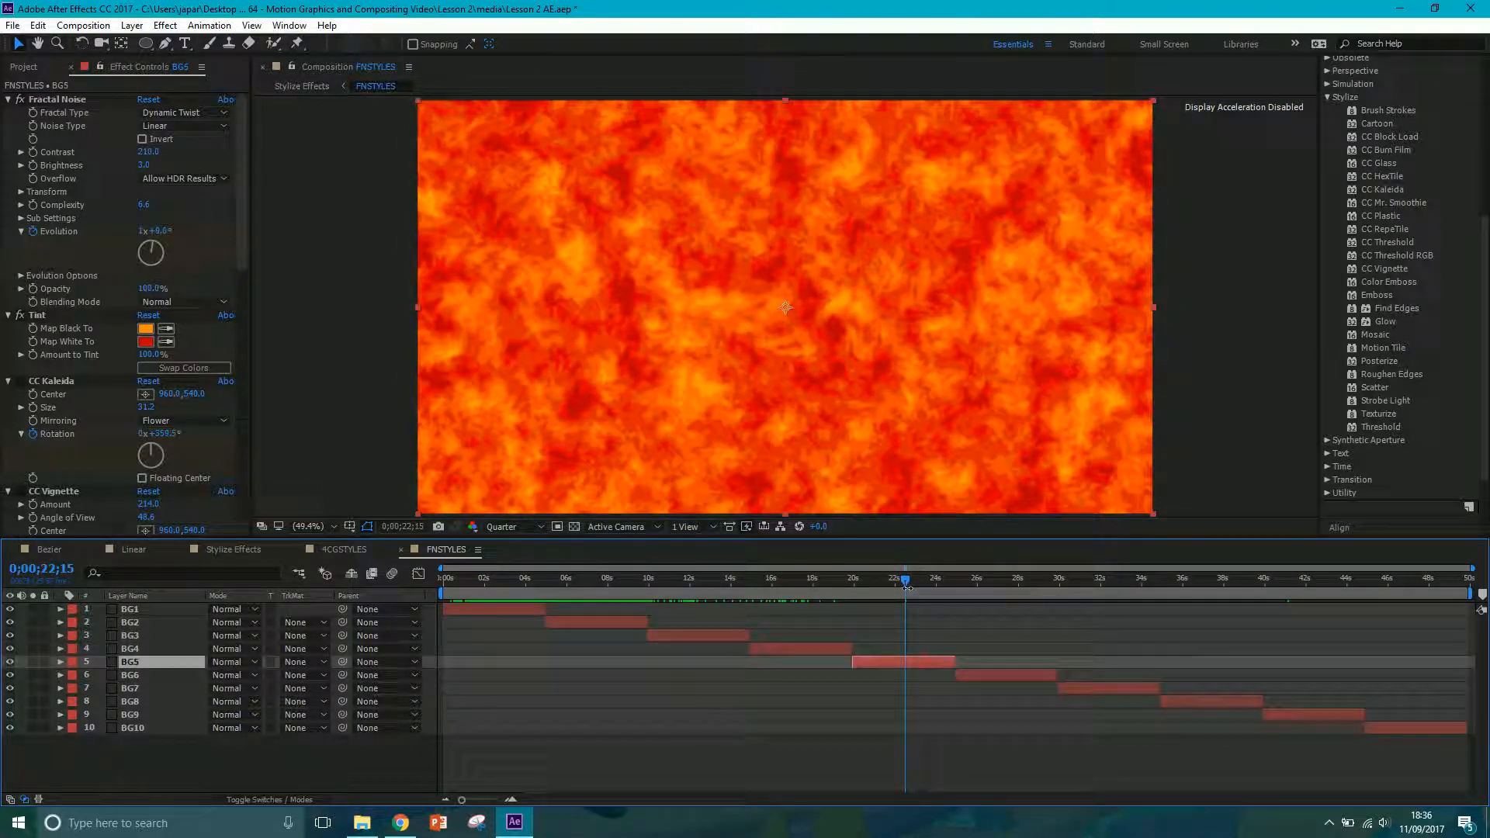
- Compare the plain BG1 background with BG5 and BG6, and preview the remaining backgrounds through BG10
left_click(502, 581)
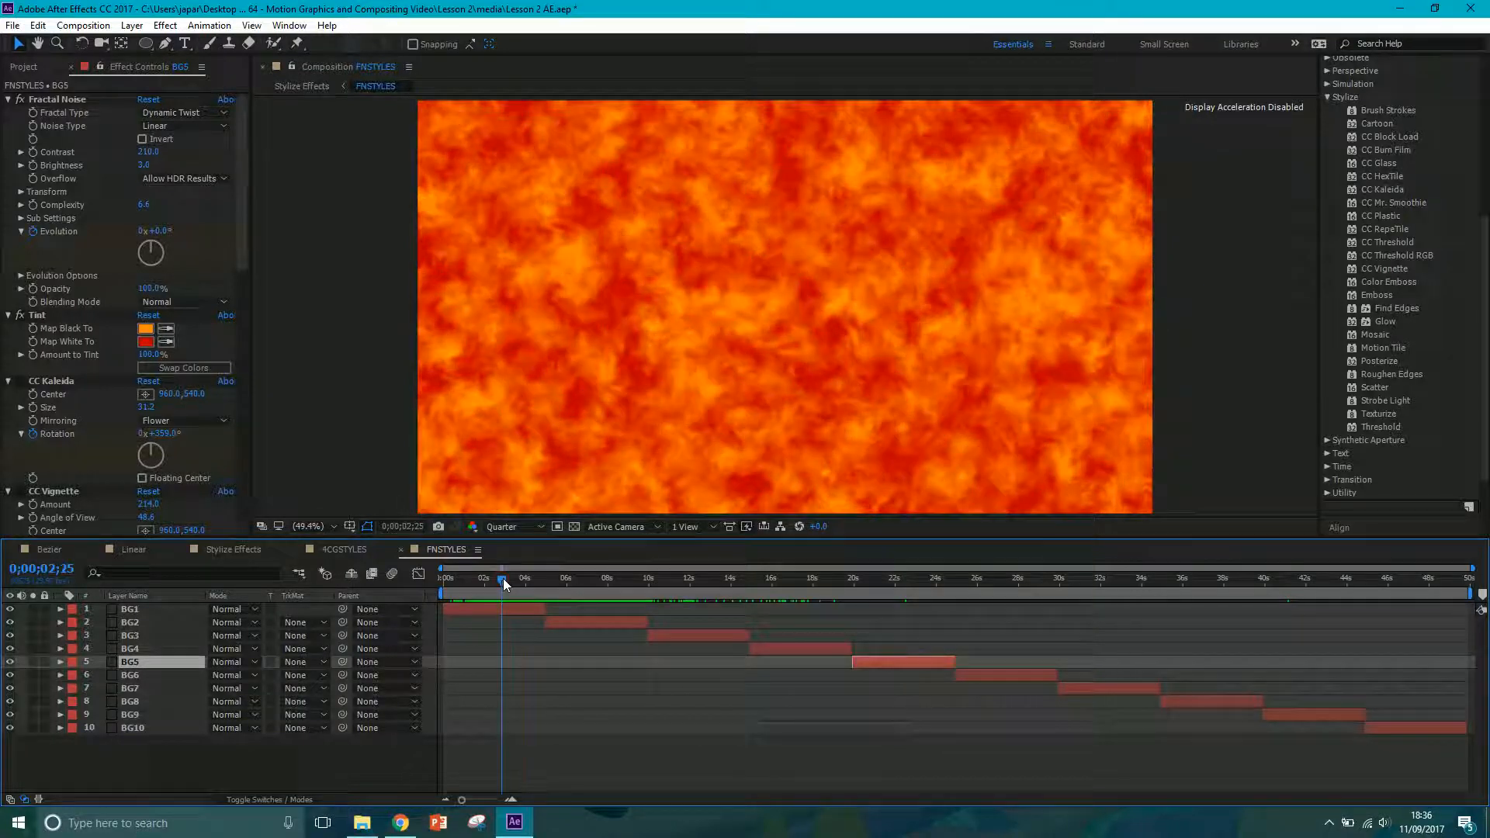
left_click(899, 587)
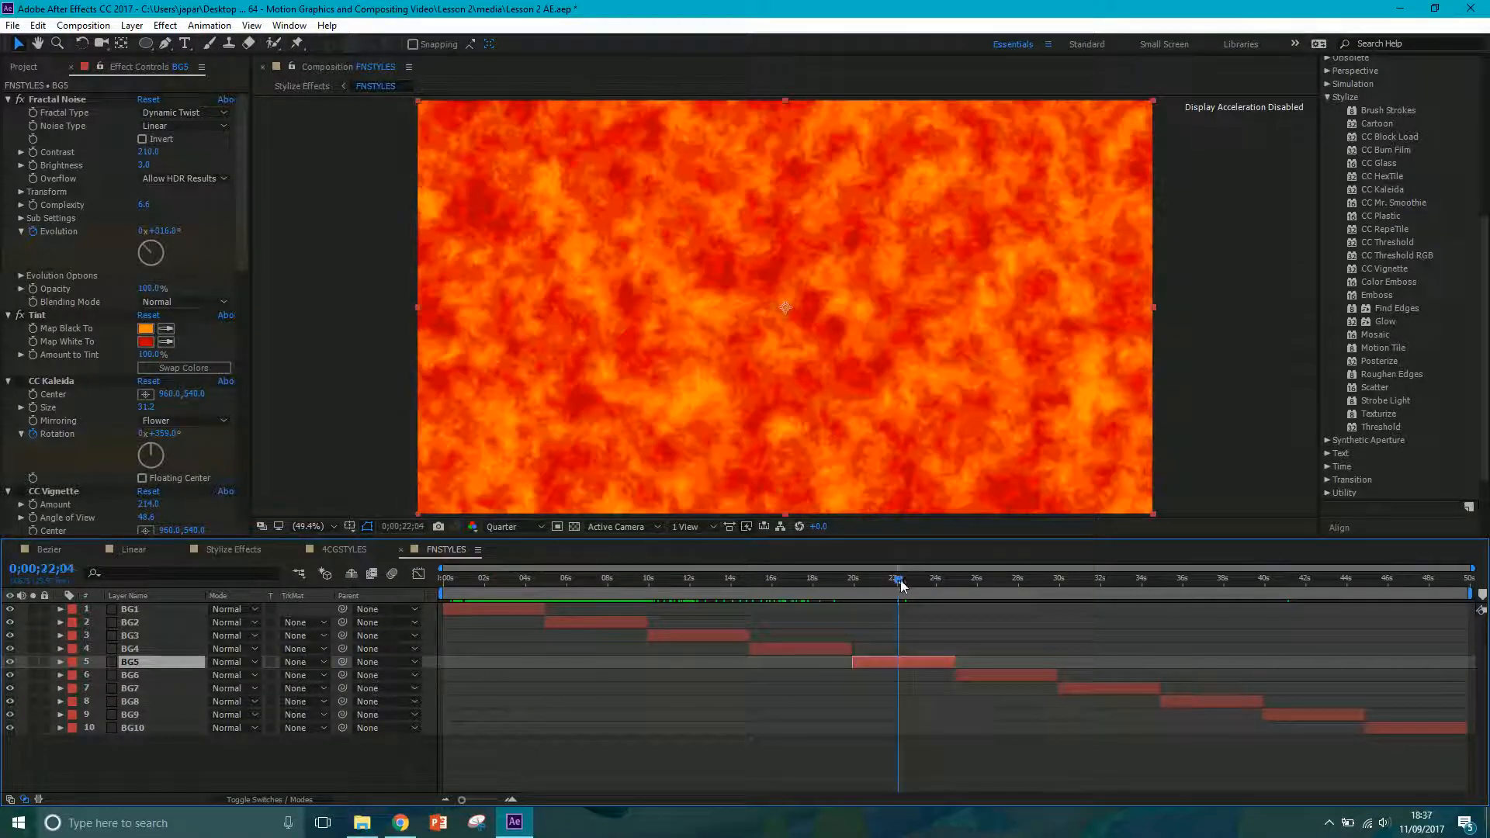
left_click(990, 588)
mouse_move(990, 588)
left_mouse_down()
mouse_move(976, 592)
mouse_move(1000, 598)
left_mouse_up()
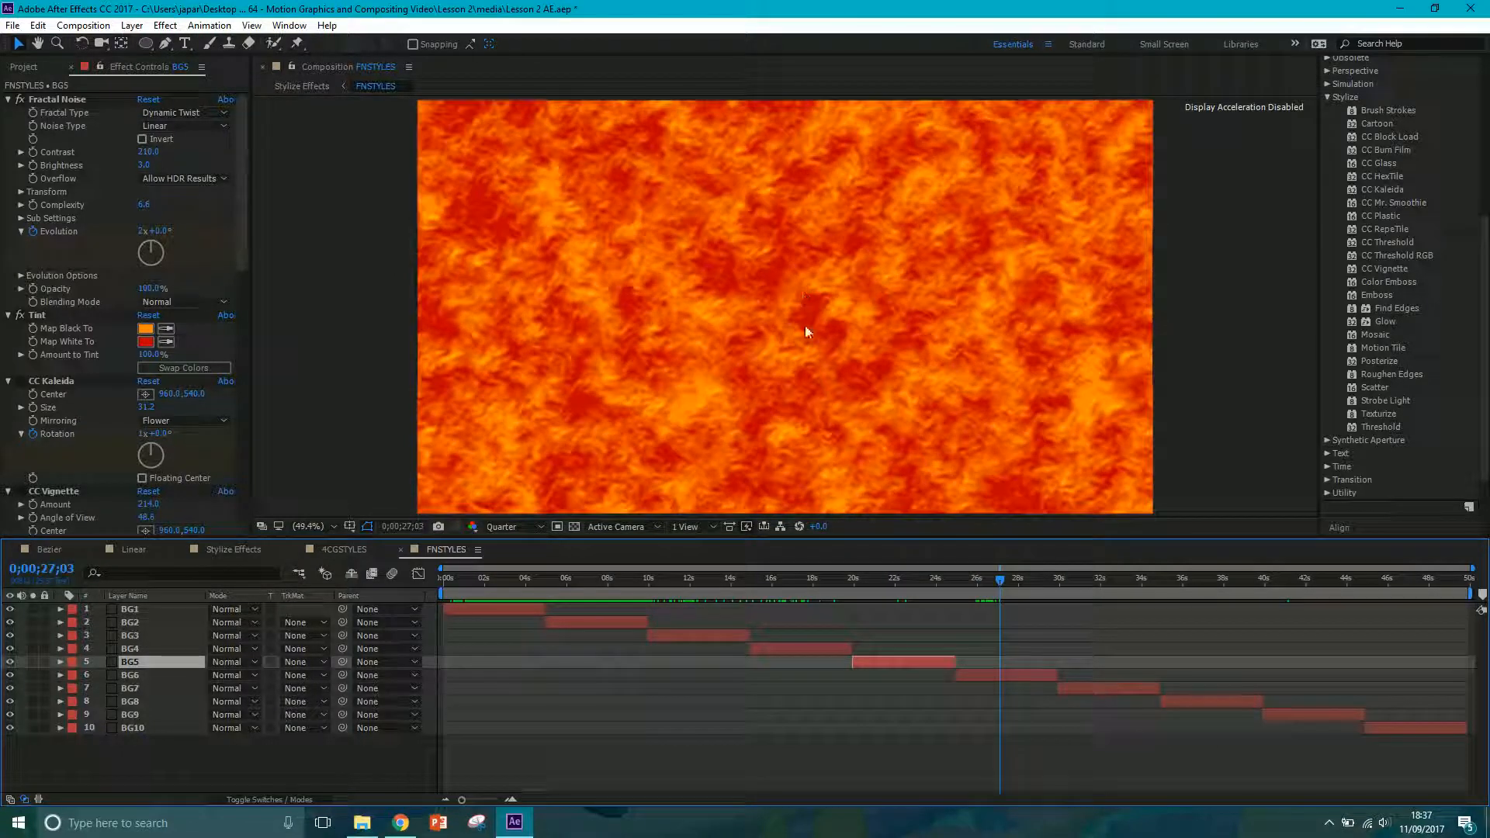
left_click(504, 577)
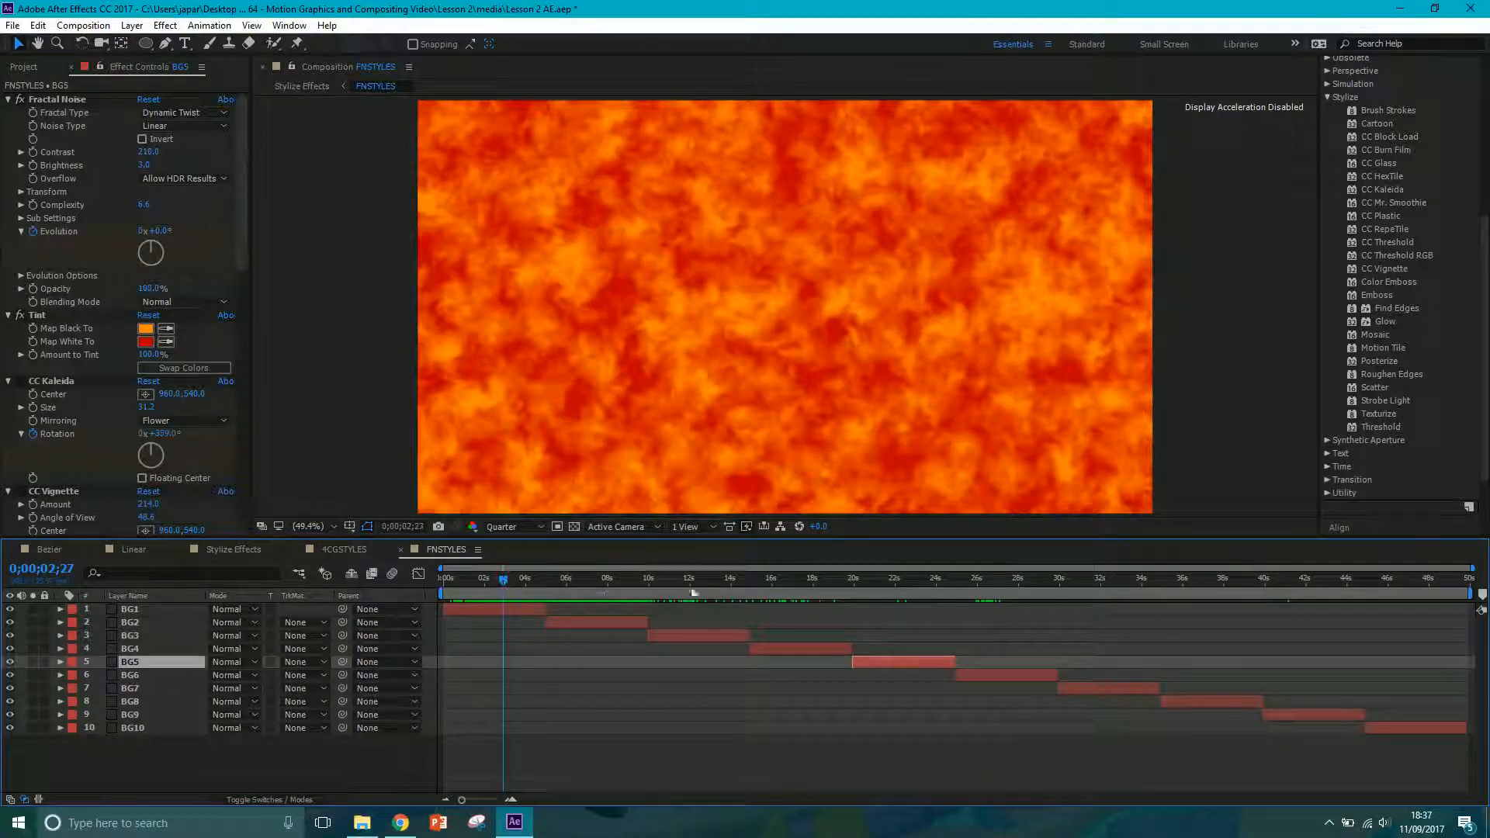
left_click_drag(986, 584, 1149, 579)
left_click(1194, 582)
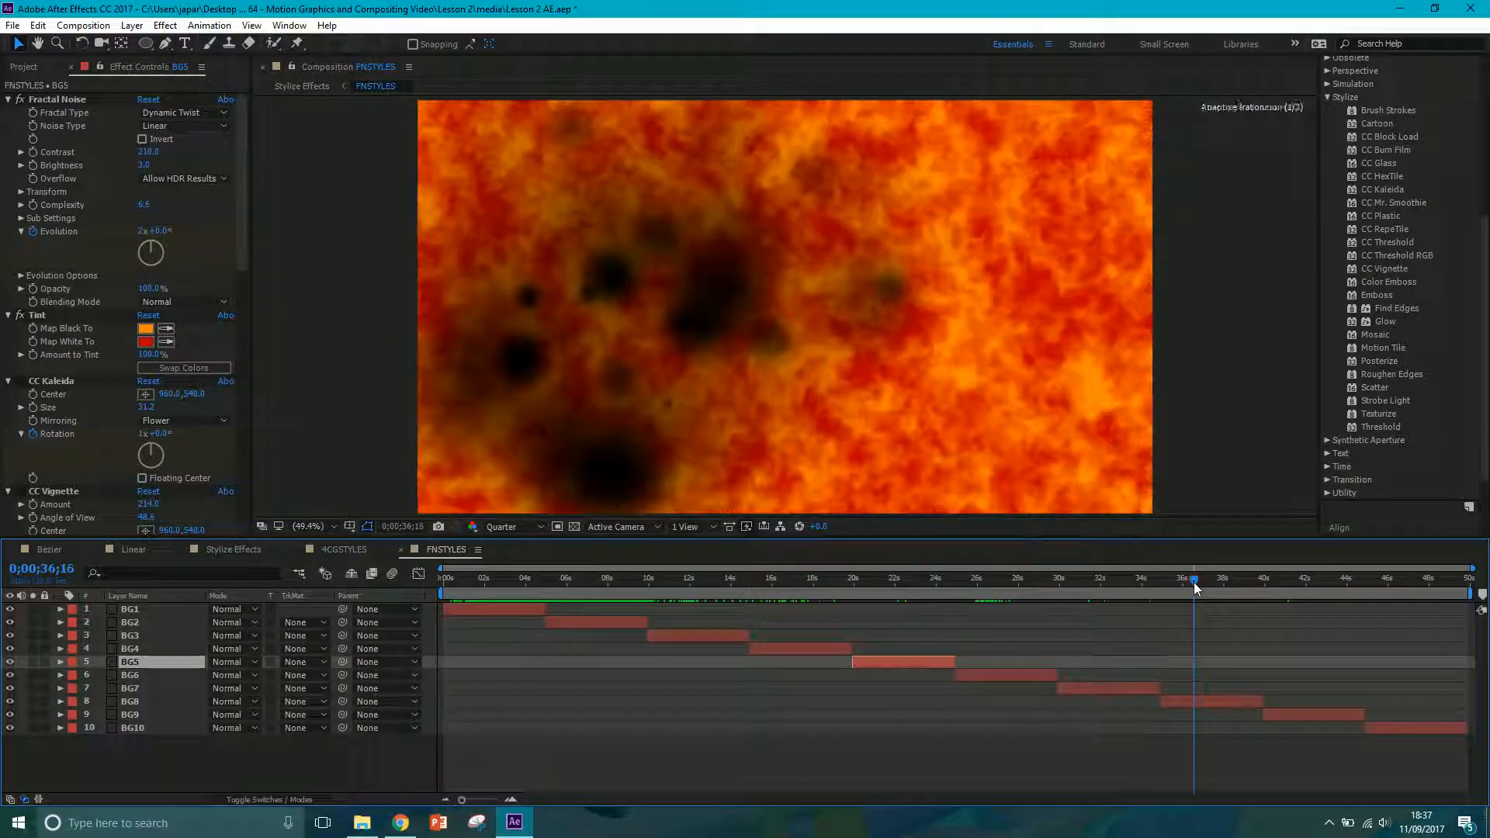
left_click_drag(1194, 582, 1394, 595)
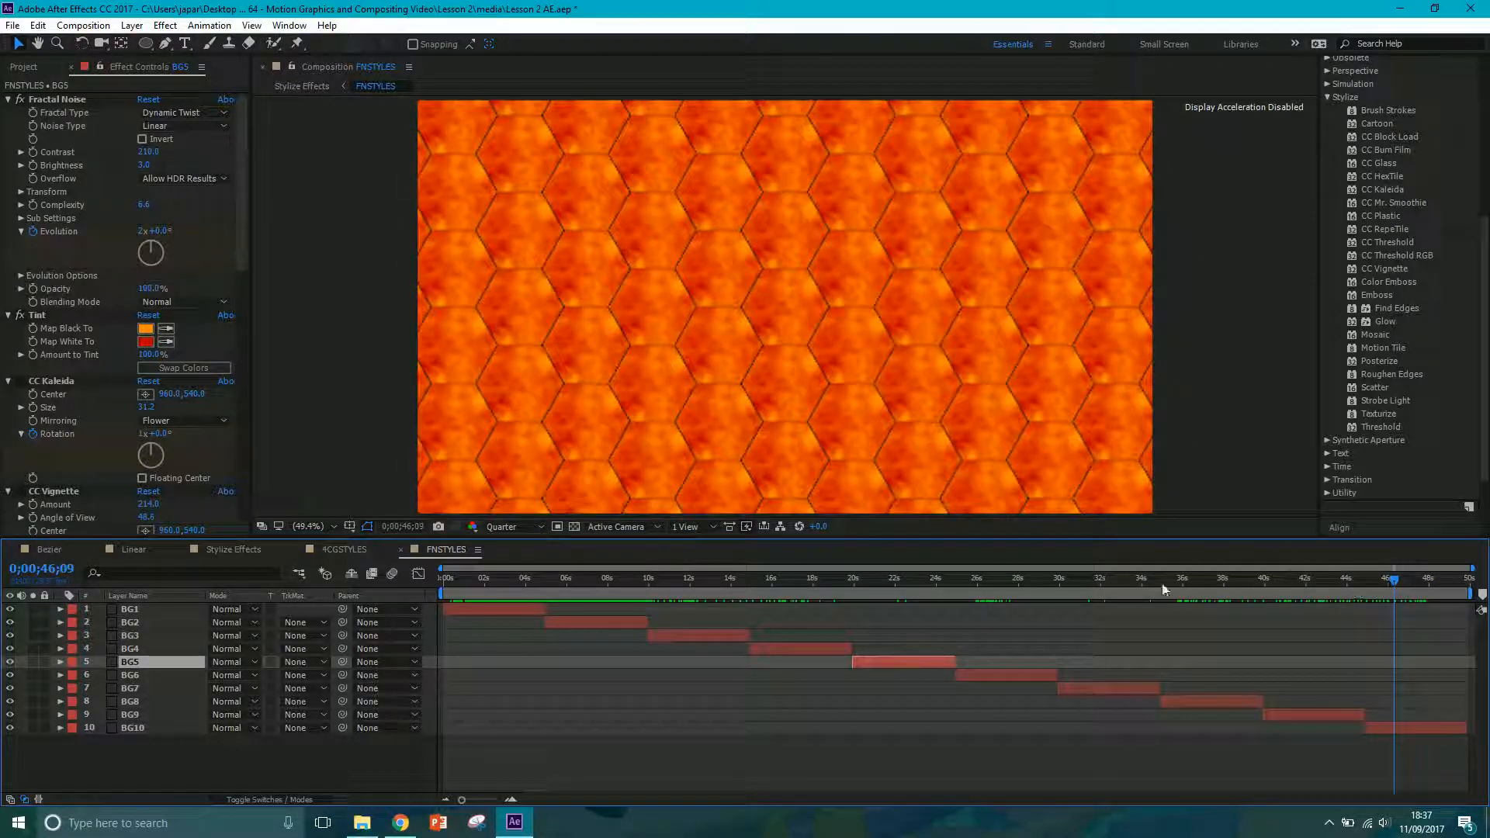
- Create a composition named Fractal backgrounds with the HDTV 1080 25 preset and a duration of 0:00:50:00
left_click(23, 67)
left_click(83, 25)
left_click(117, 63)
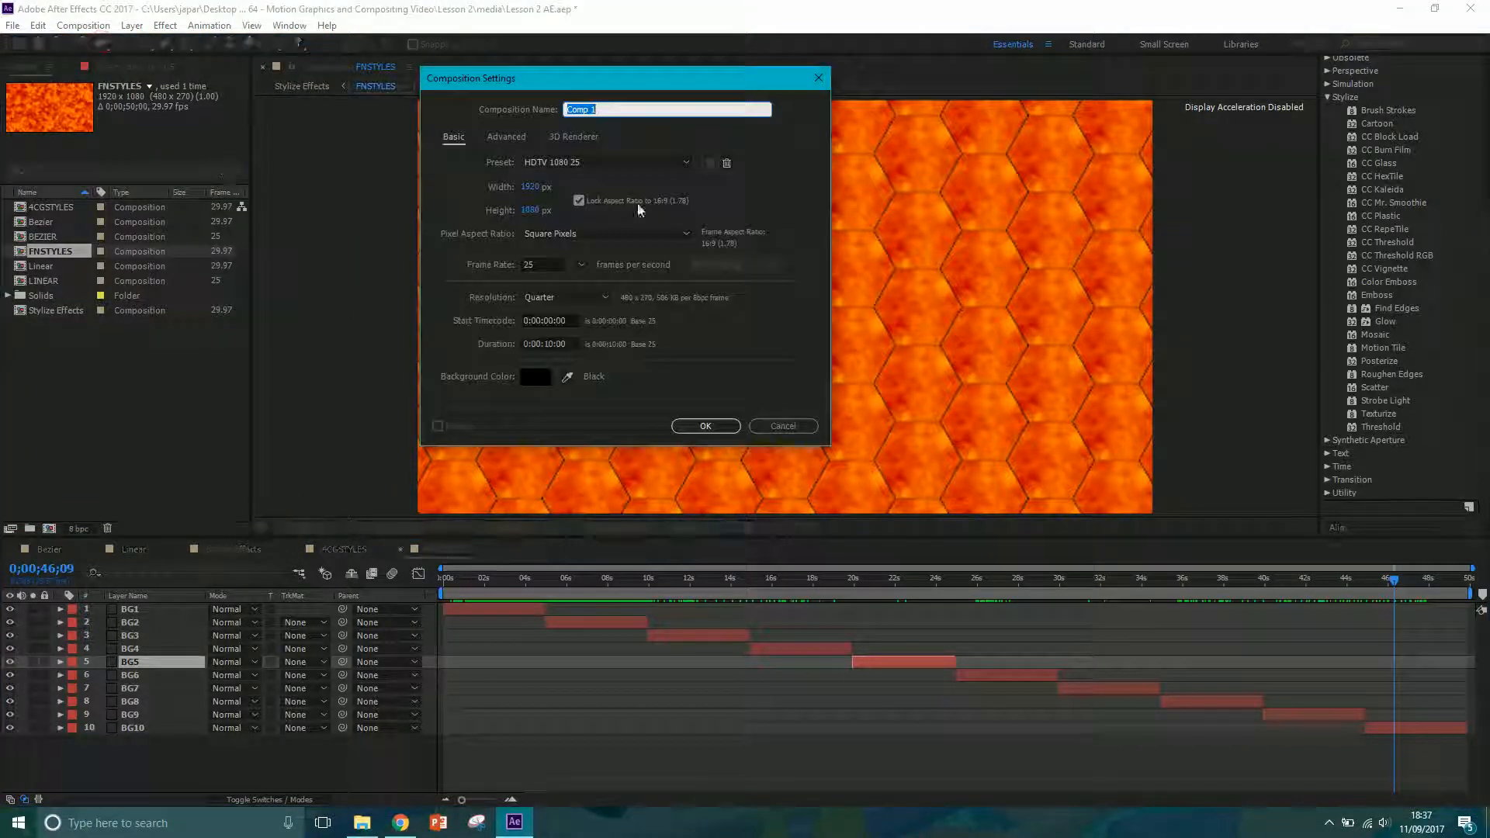
type("Fracta")
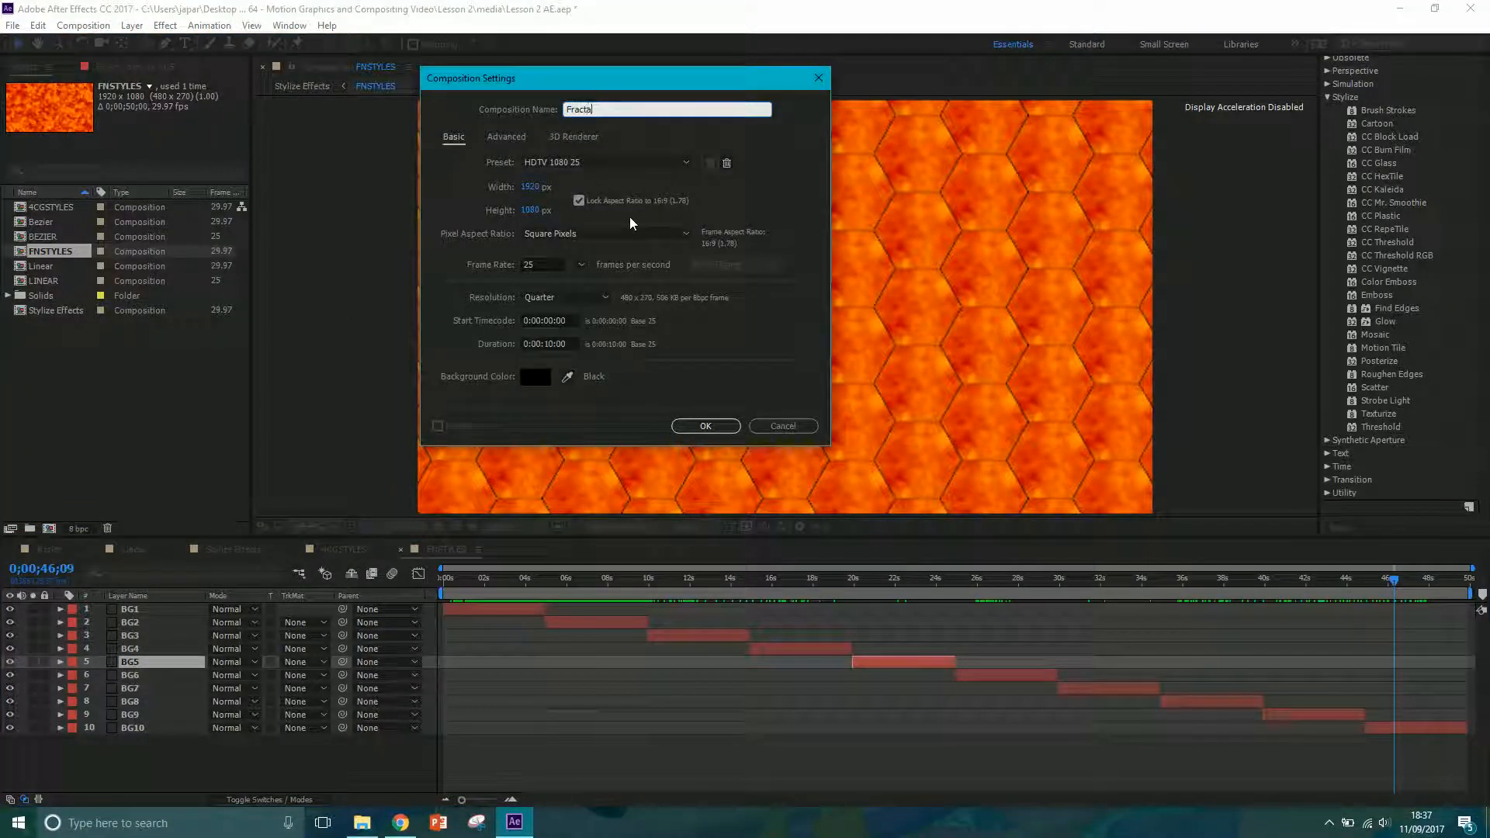
type("l backgrounds")
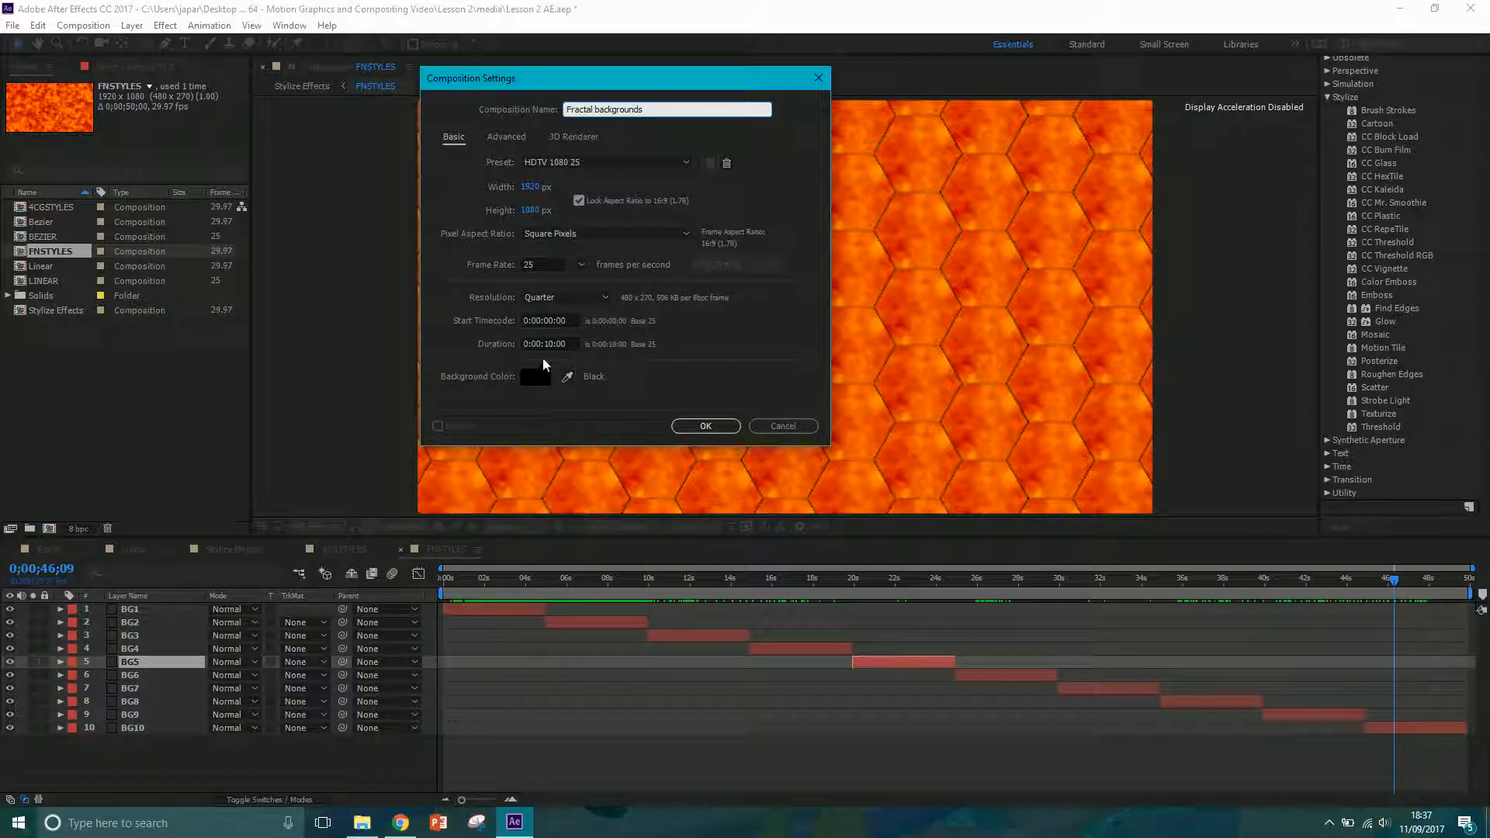
left_click(549, 343)
key("BackSpace")
type("5")
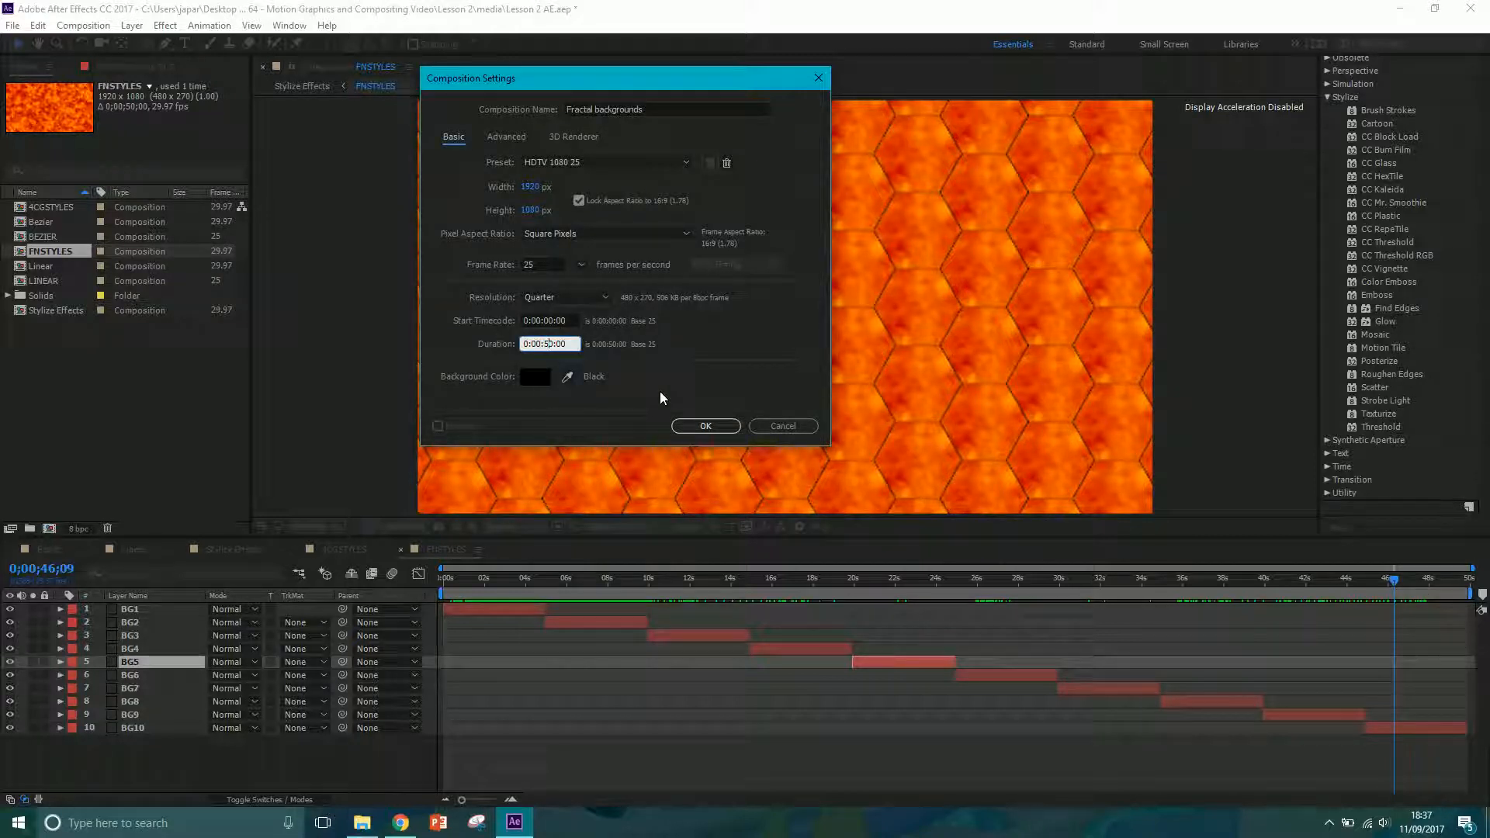
key("Return")
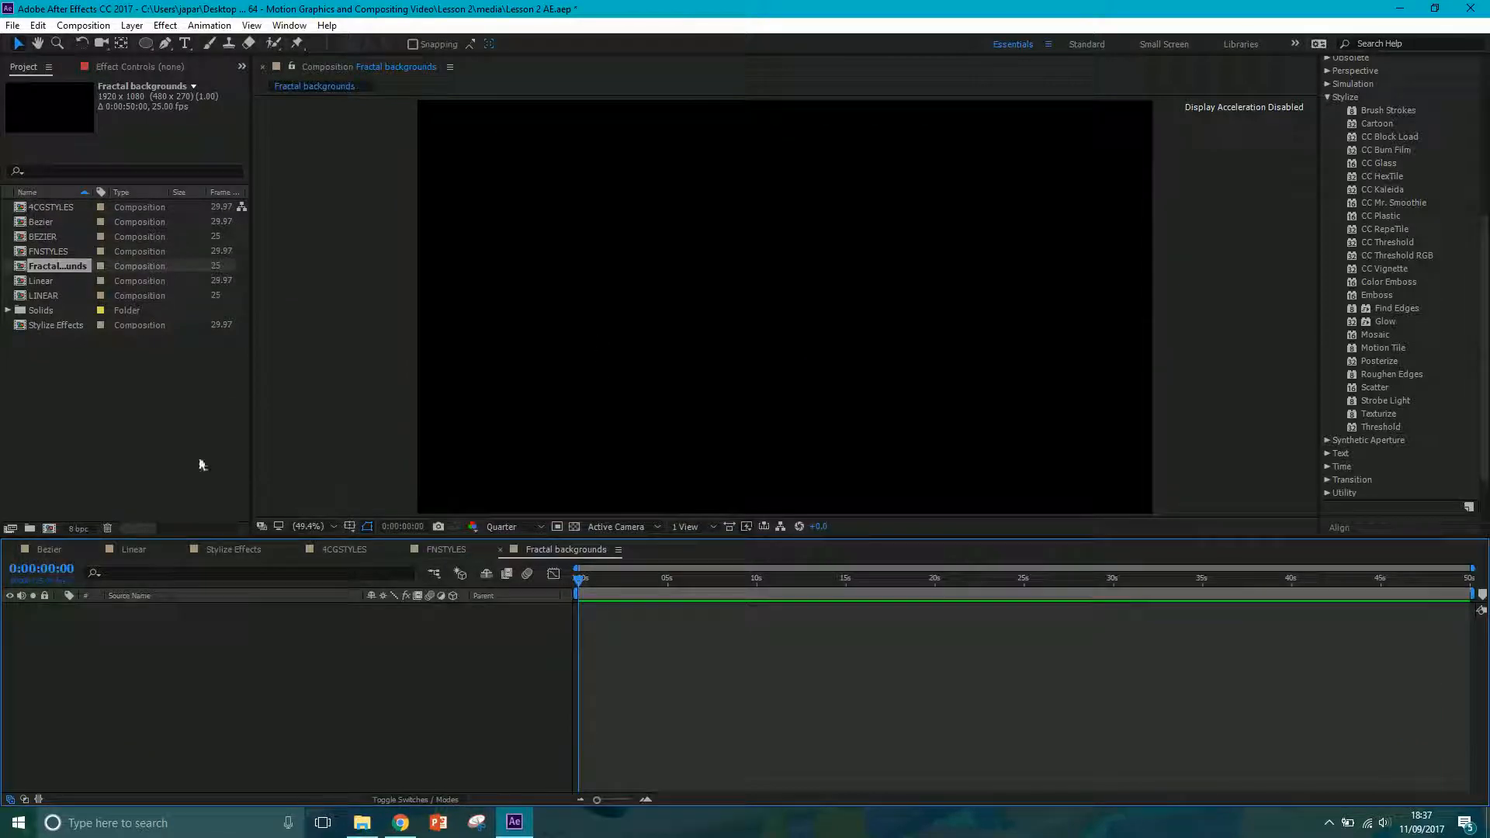
- Add a new full-size solid layer named BG1 to the Fractal backgrounds composition
left_click(134, 26)
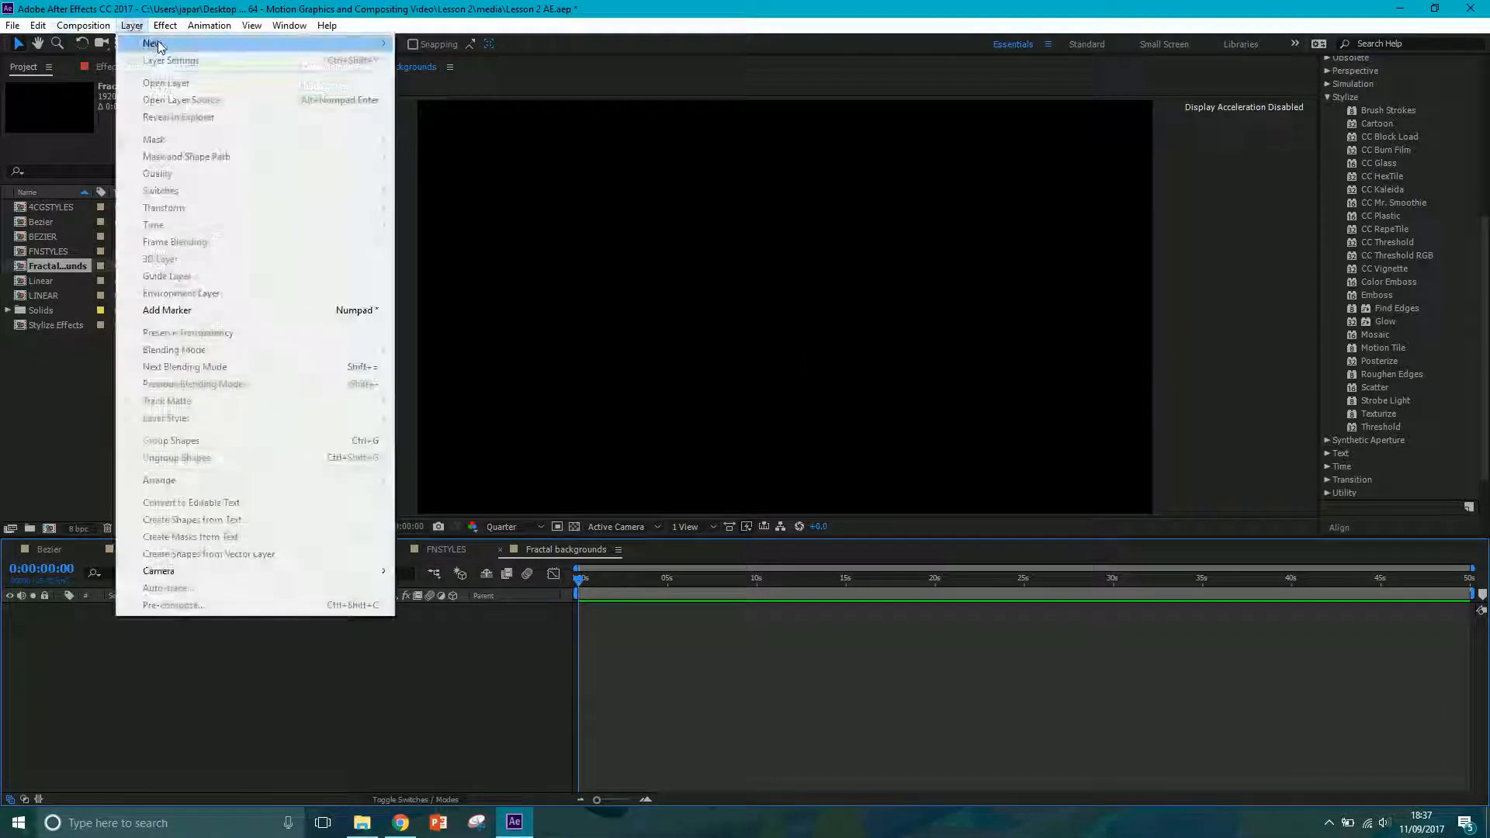
mouse_move(155, 43)
left_click(431, 60)
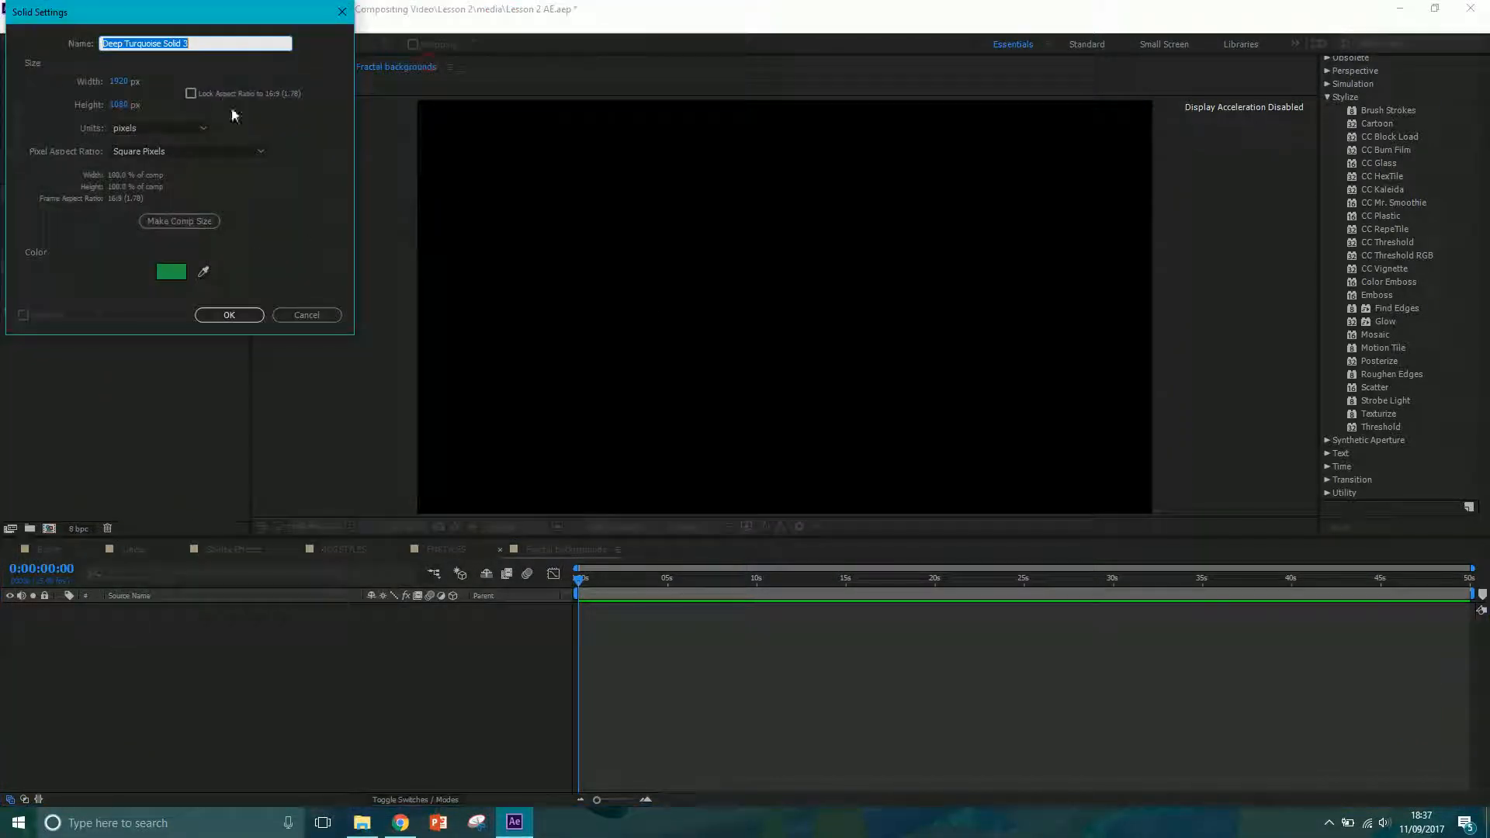
type("BG1")
left_click(229, 314)
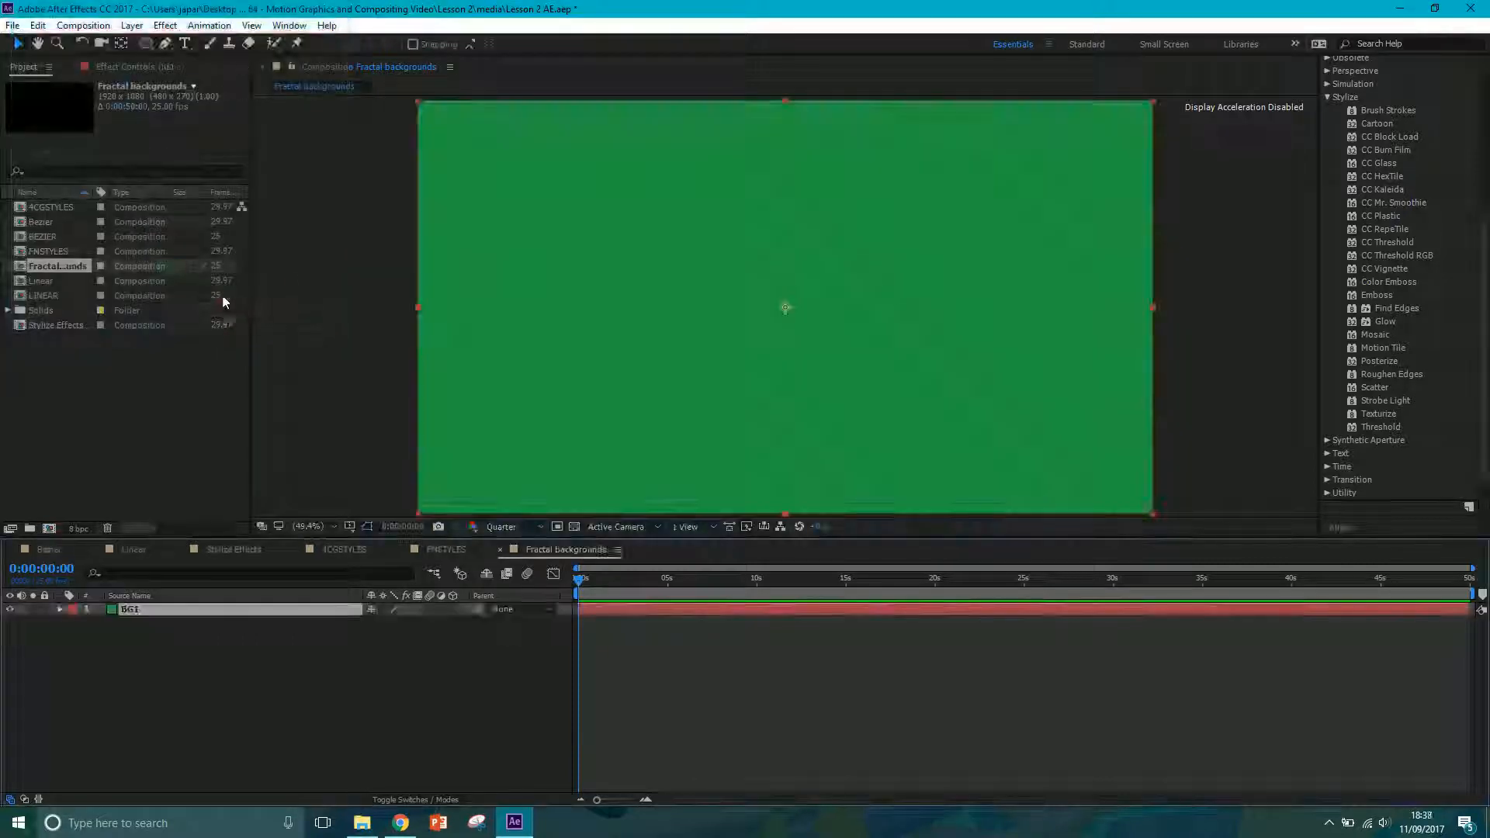
- Find the Fractal Noise effect in the effects library and apply it to the BG1 solid
scroll(1386, 155, "up", 5)
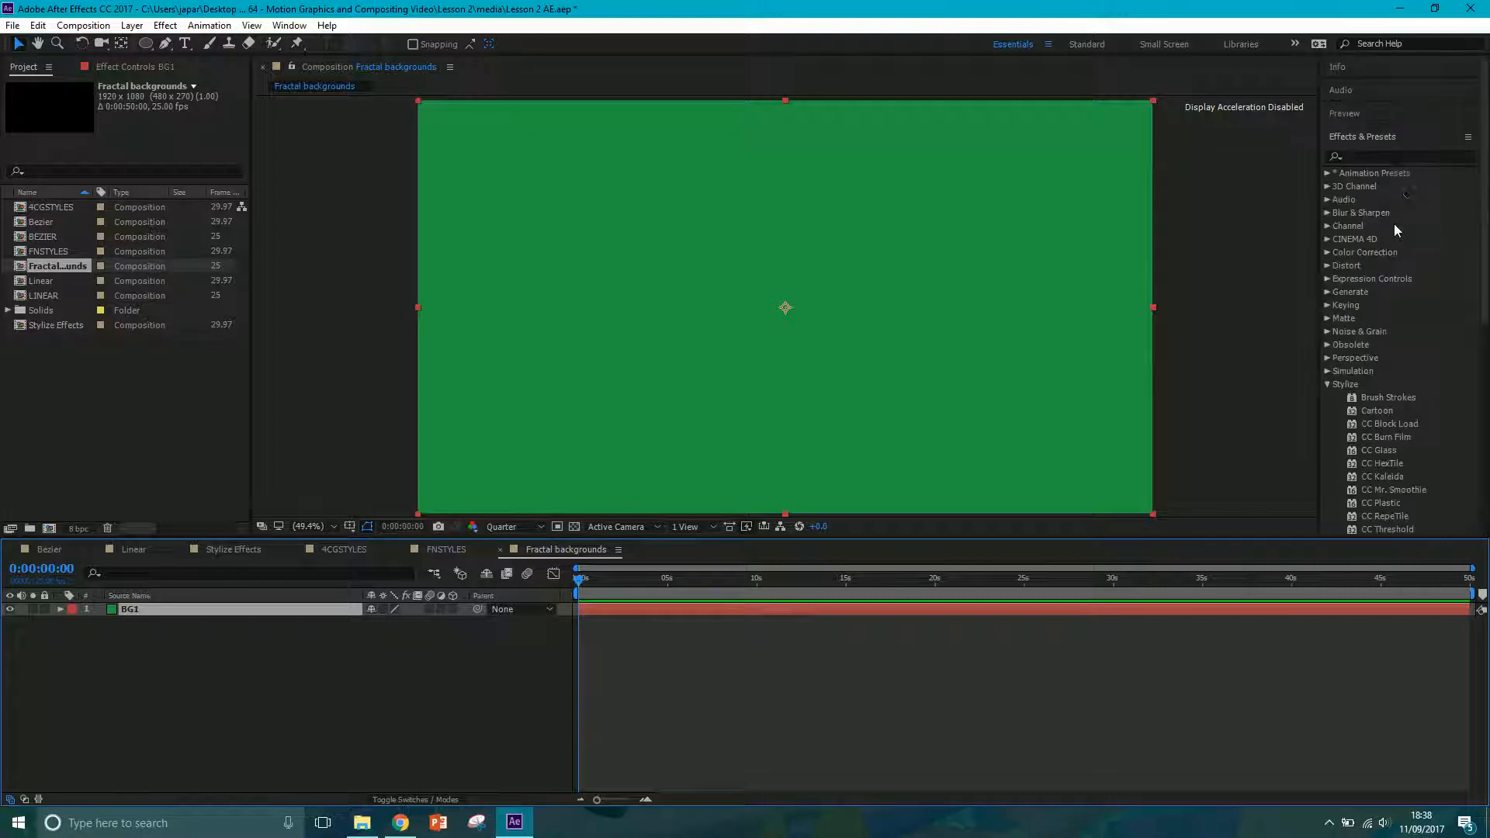
left_click(1386, 155)
type("fracta")
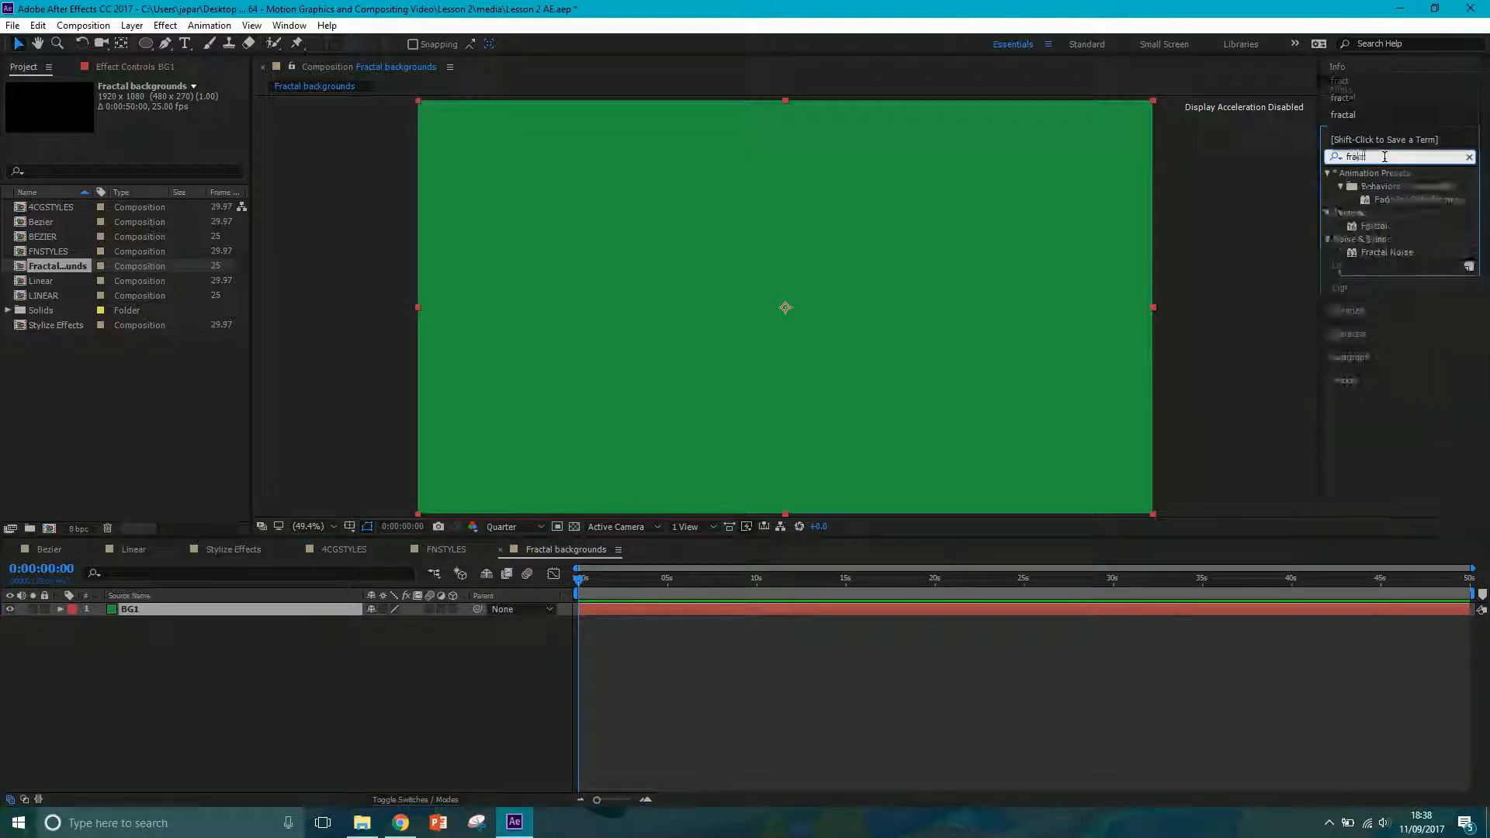
left_click_drag(1390, 213, 892, 233)
- Set BG1's Fractal Noise to Dynamic Twist fractal type, Linear noise type, contrast 131 and brightness -19
left_click(179, 113)
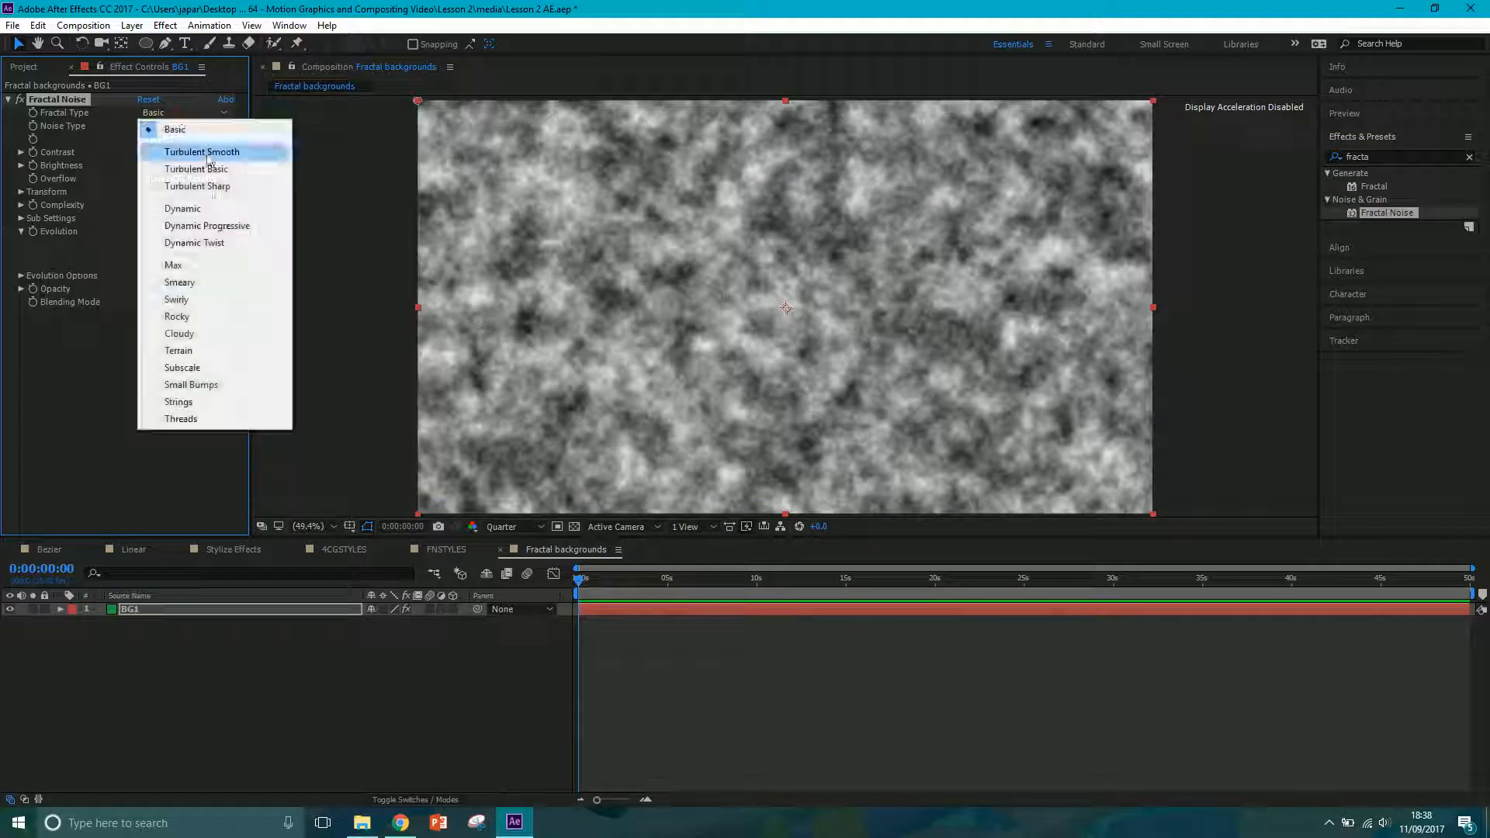
left_click(213, 243)
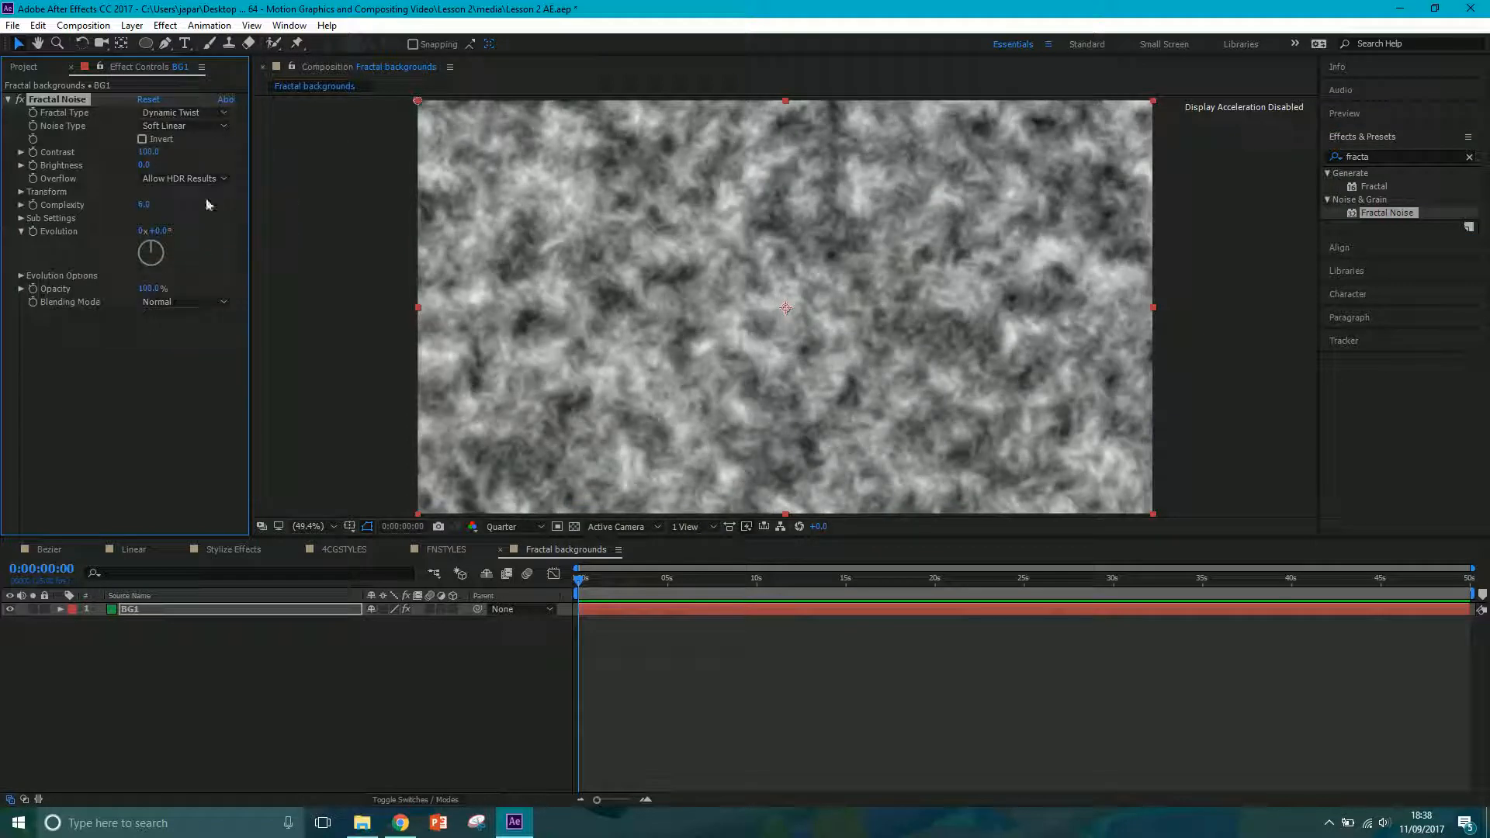
left_click(186, 126)
left_click(186, 153)
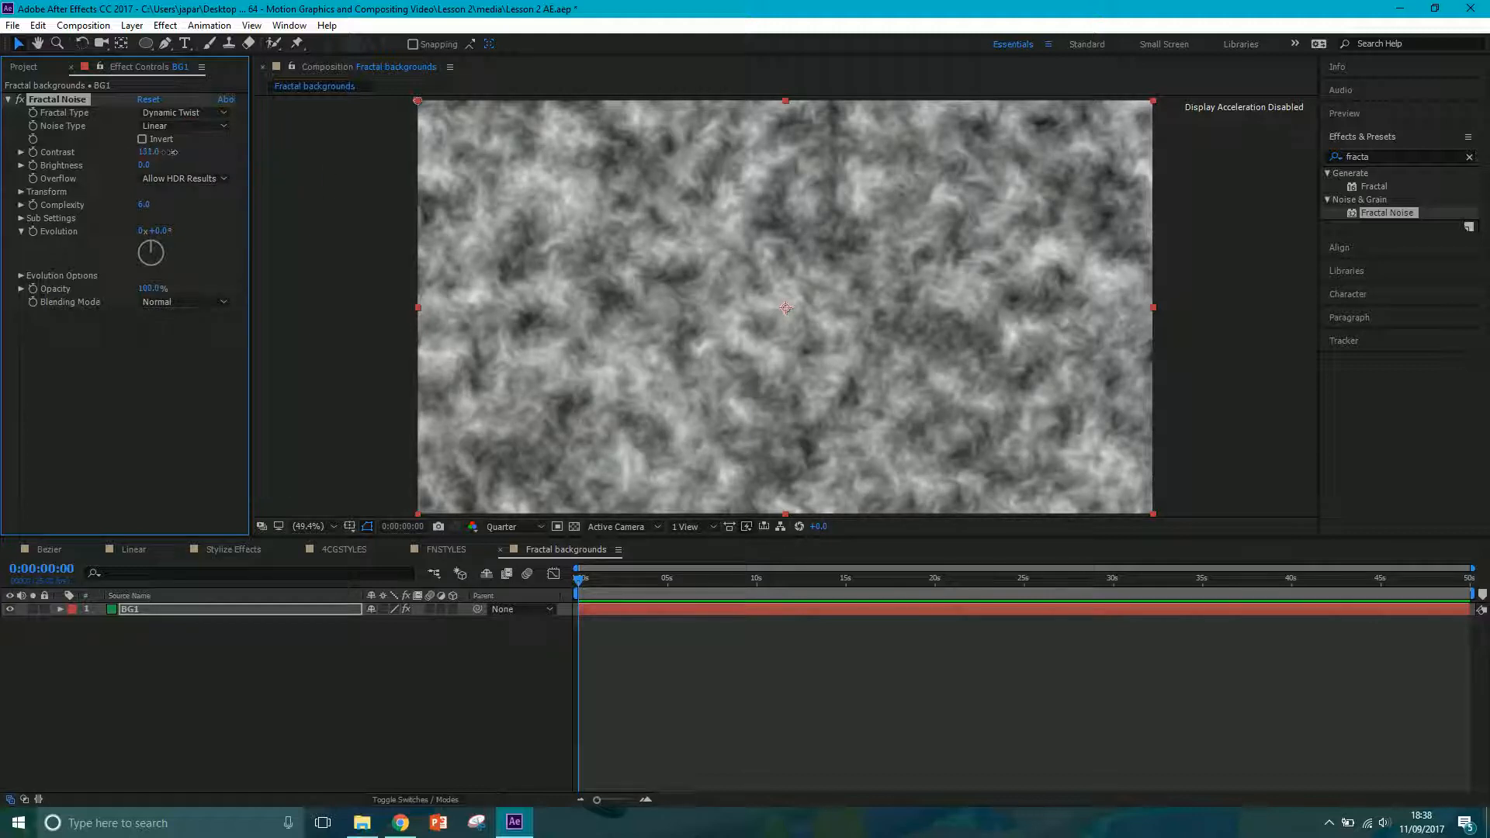
mouse_move(162, 169)
left_mouse_down()
mouse_move(175, 170)
mouse_move(143, 179)
left_mouse_up()
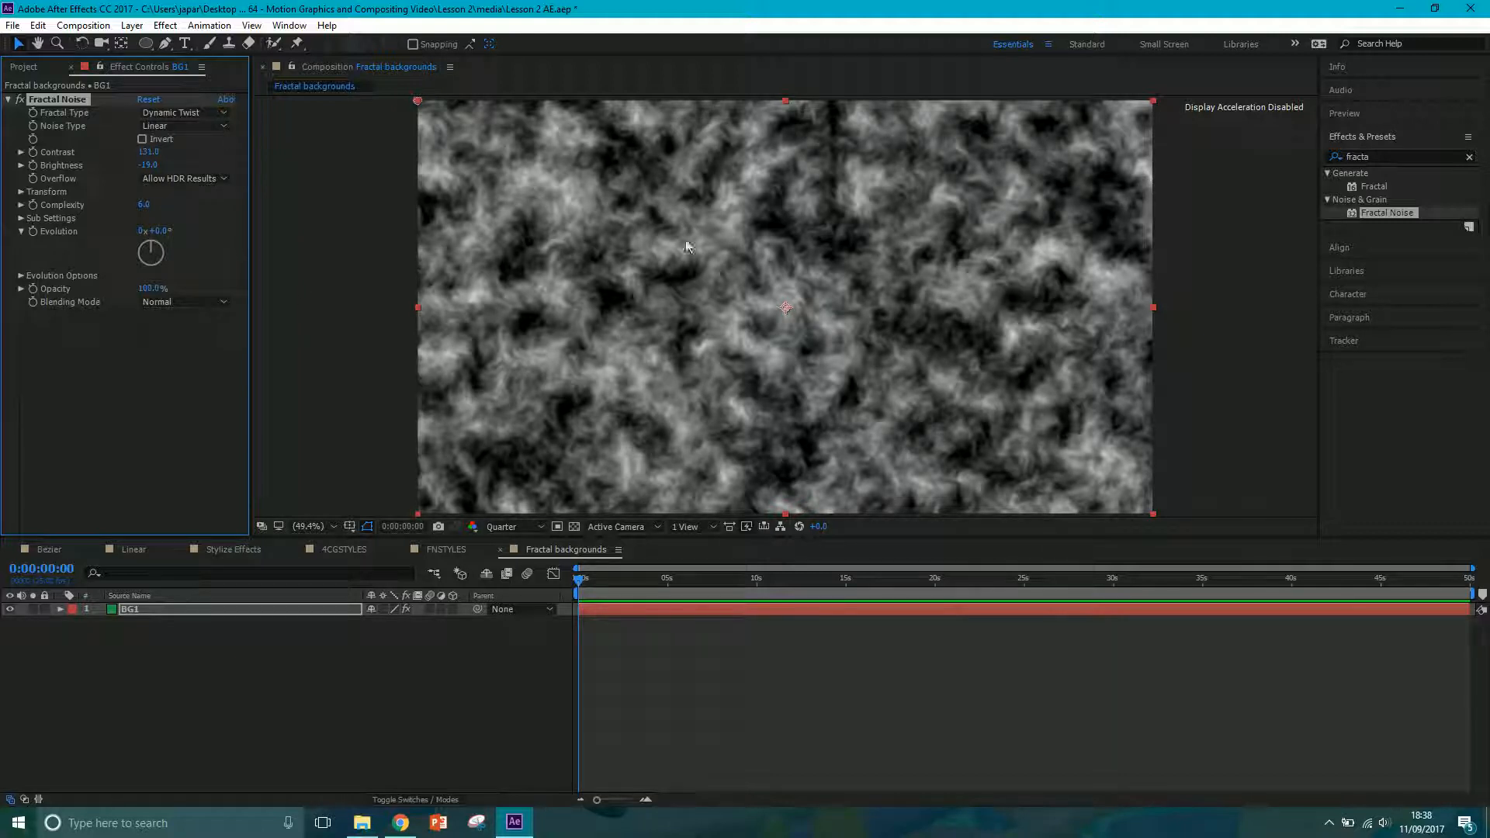
- Search the effects library for tint and apply the Tint effect to BG1
left_click(1390, 159)
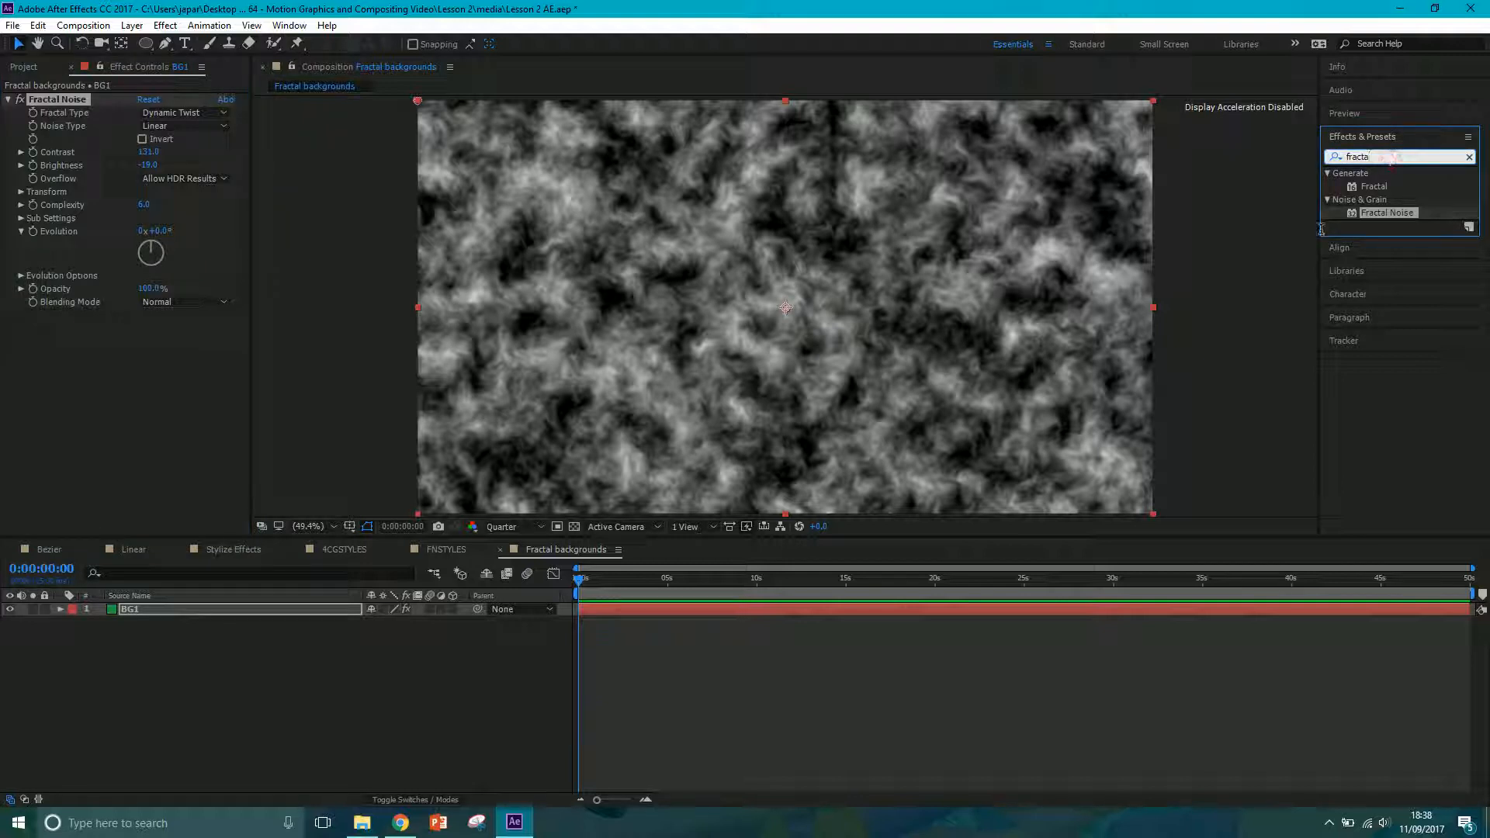
key("BackSpace")
key("BackSpace")
key("BackSpace")
key("BackSpace")
key("BackSpace")
type("tint")
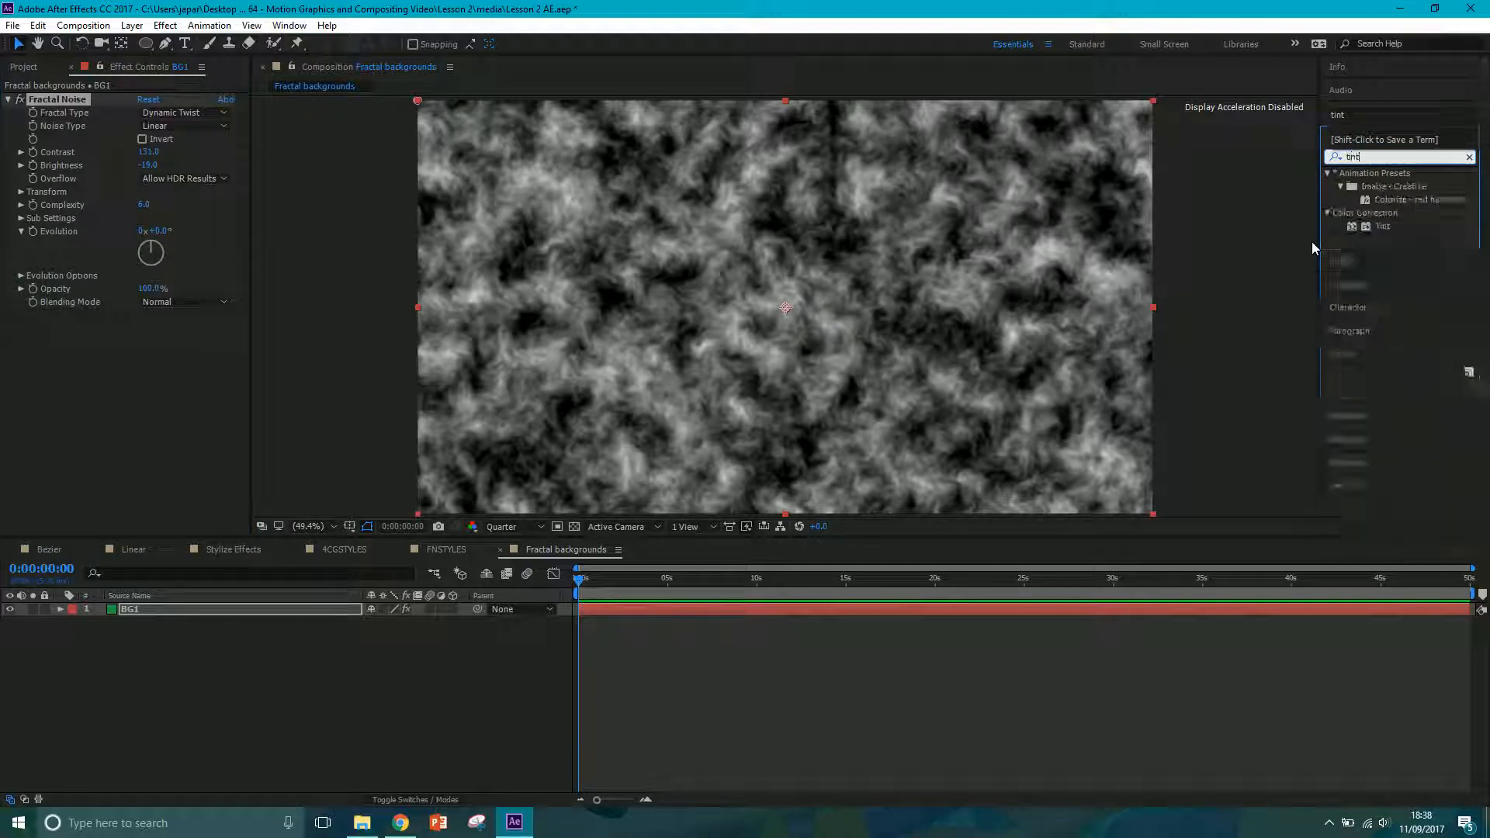
left_click_drag(1384, 227, 815, 219)
- Map black to dark red 520000 in BG1's Tint effect
left_click(145, 332)
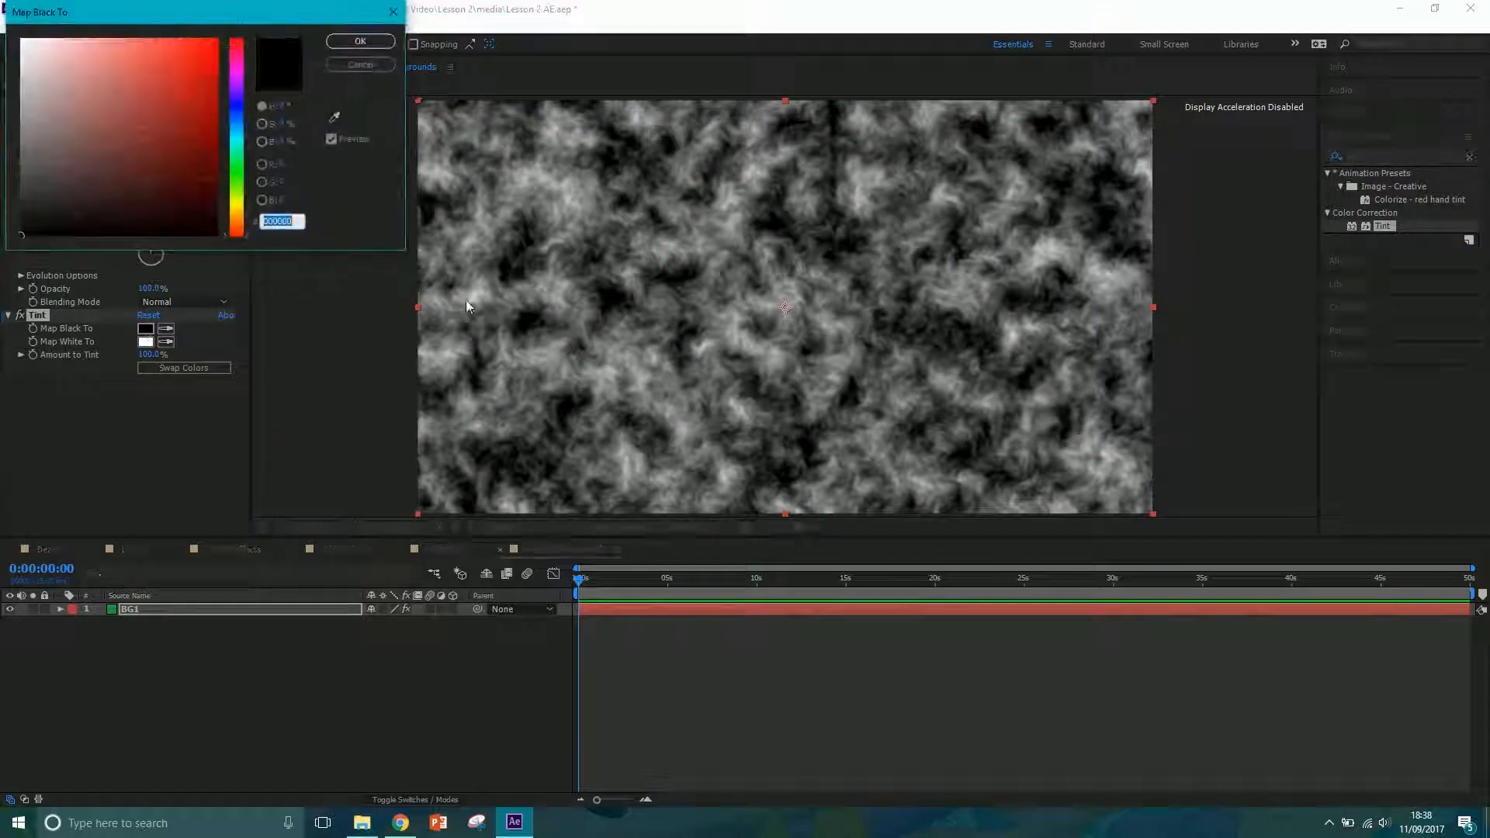
left_click_drag(208, 87, 239, 168)
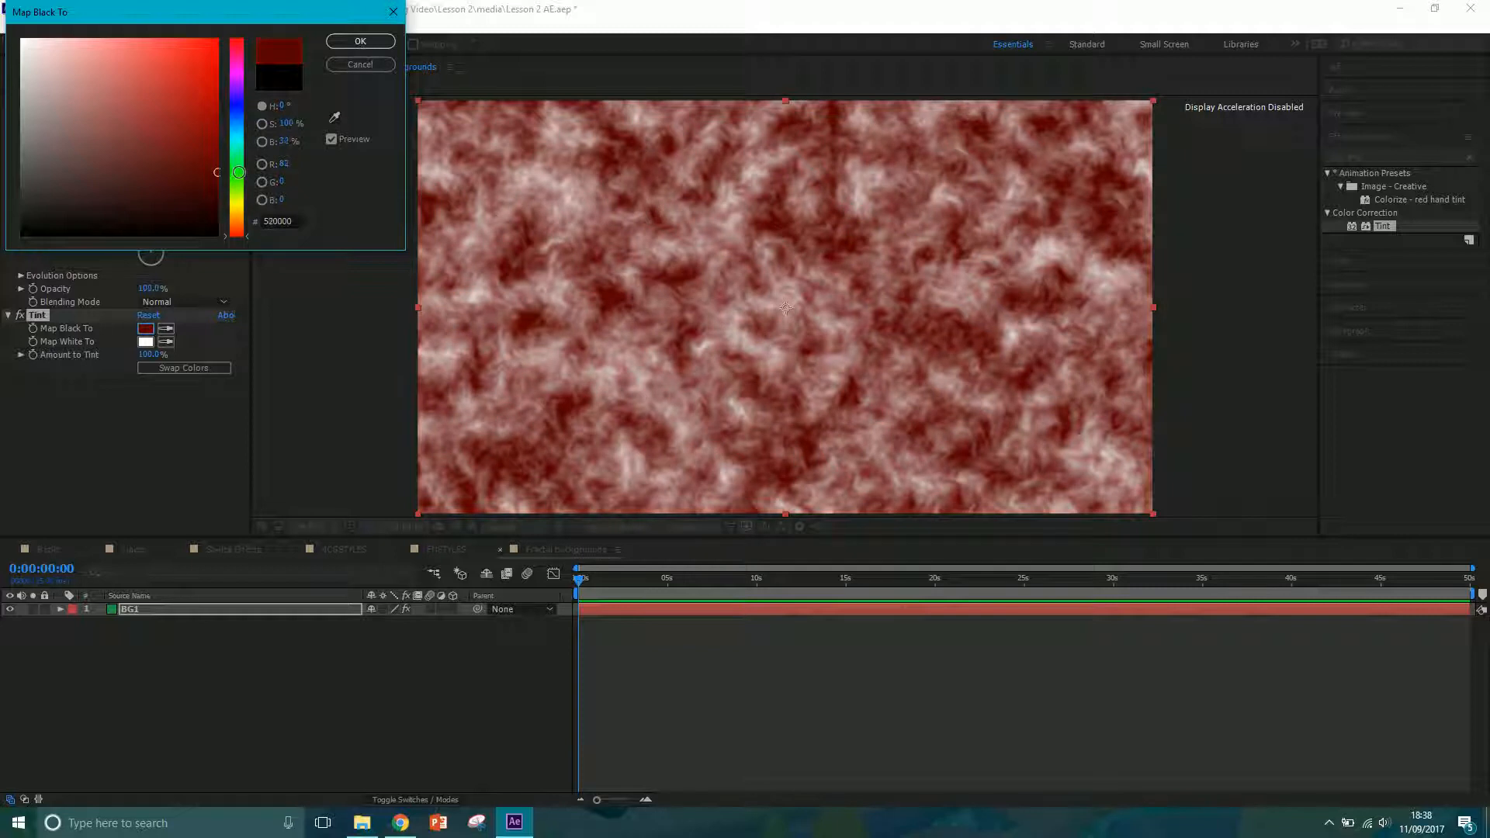
left_click(360, 42)
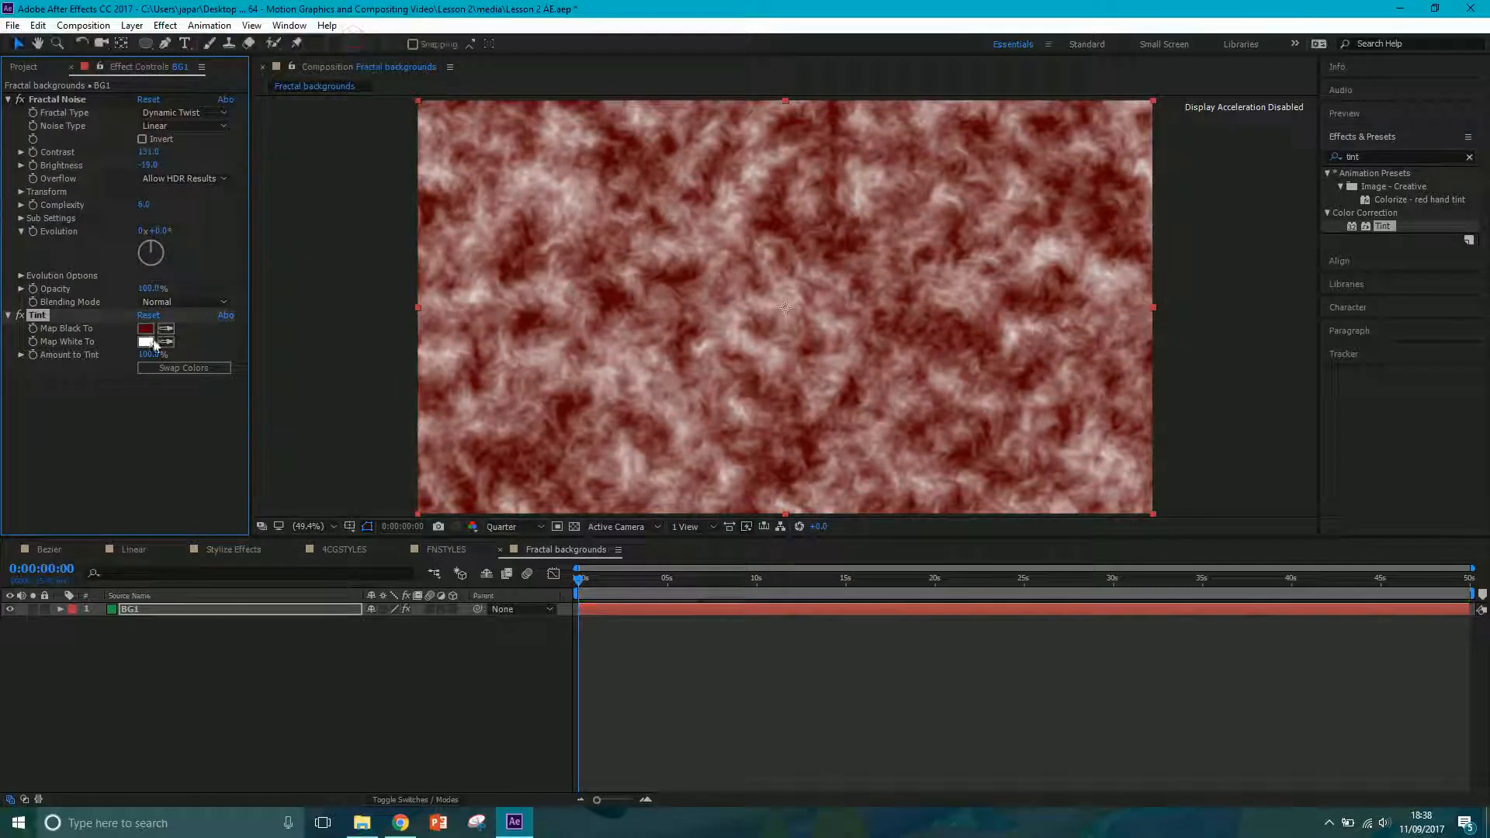
- Map white to a golden orange, RGB 255, 184, 14, in BG1's Tint effect
left_click(148, 342)
left_click(242, 206)
left_click_drag(243, 205, 243, 214)
left_click_drag(202, 116, 194, 28)
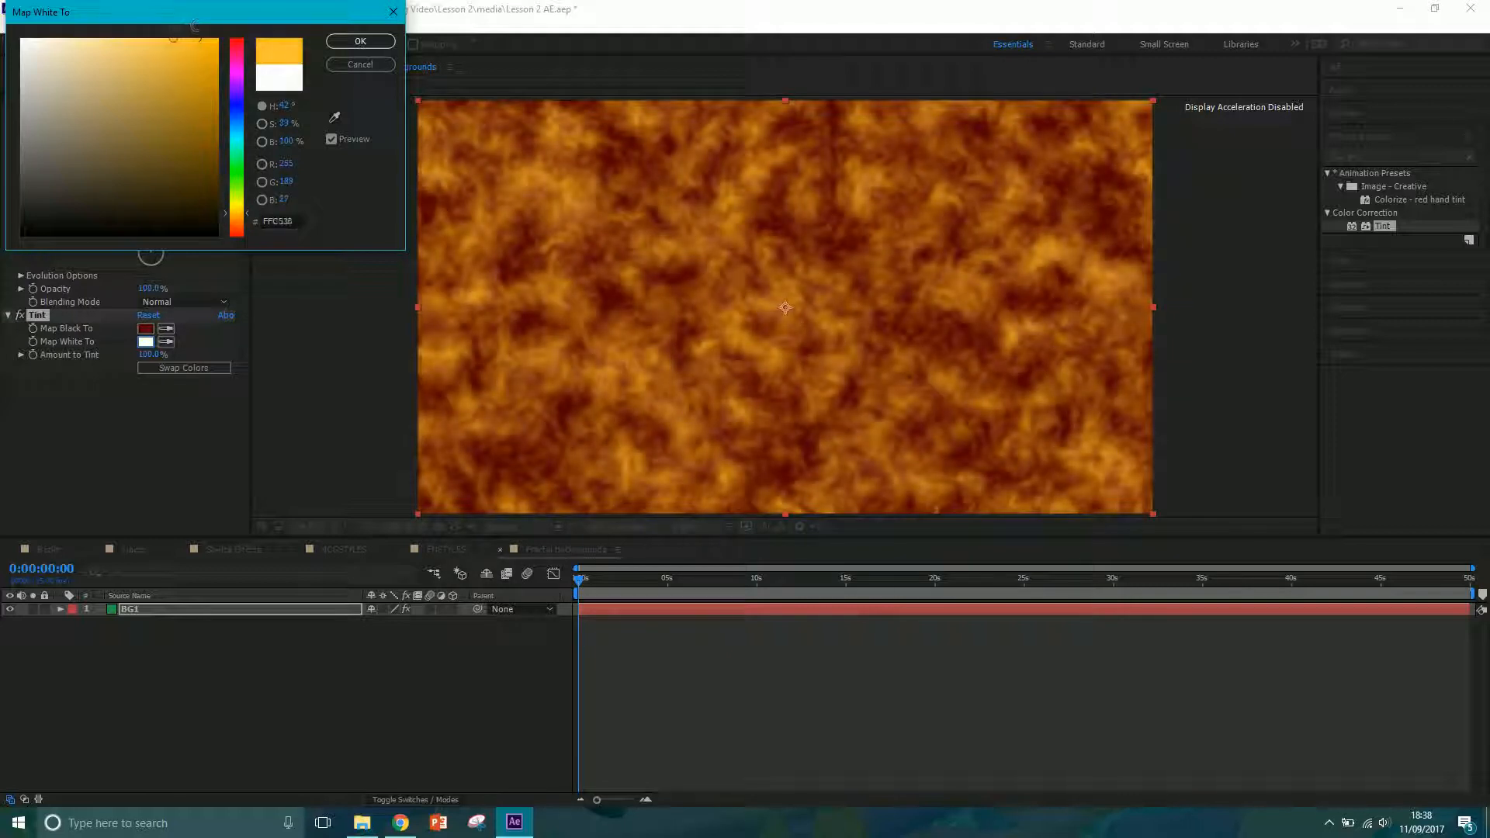
left_click(360, 42)
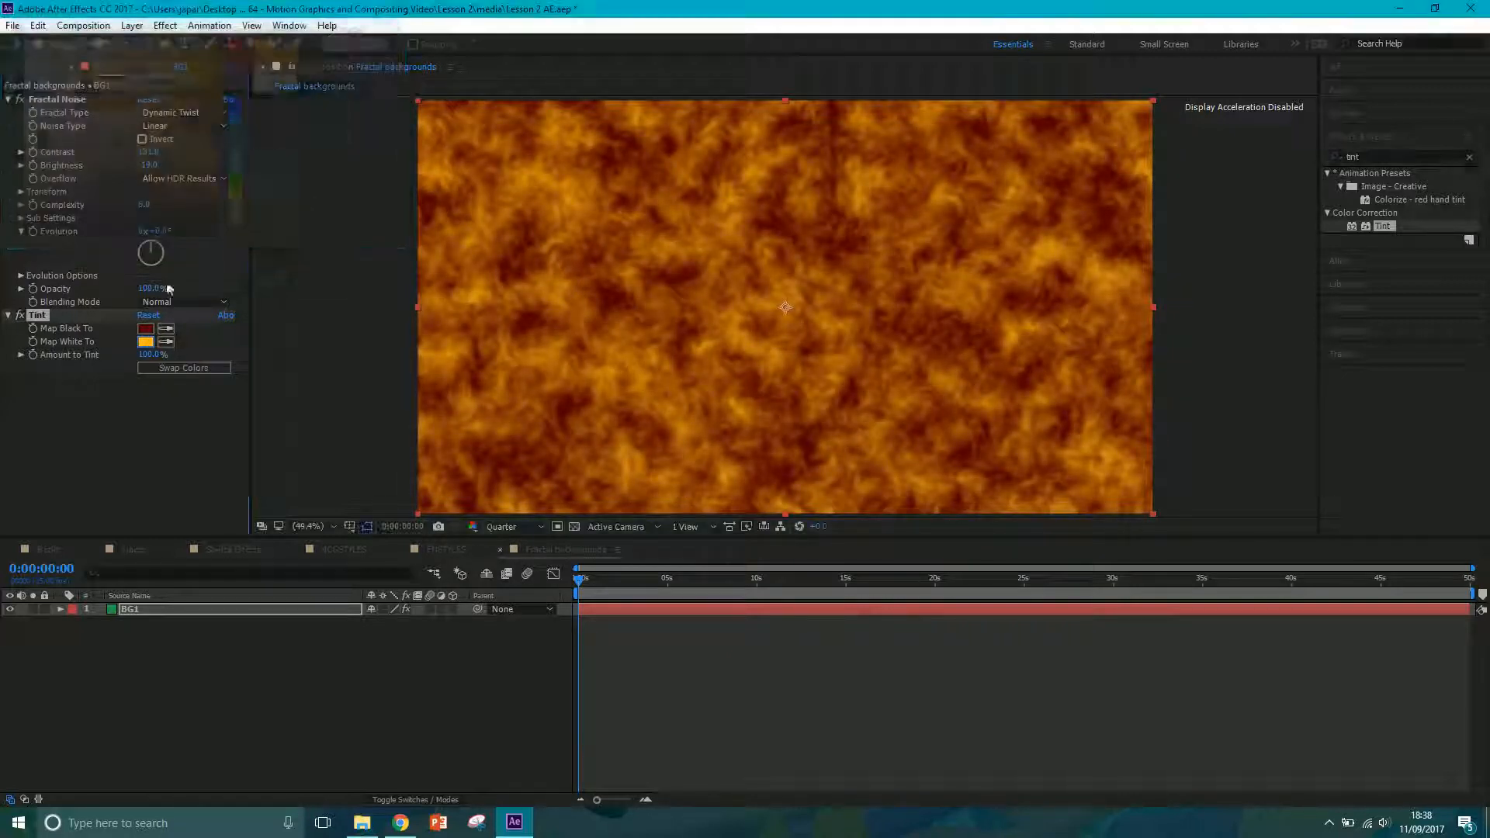
- Brighten the Tint effect's Map Black To colour to red 900000
left_click(145, 329)
left_click(223, 132)
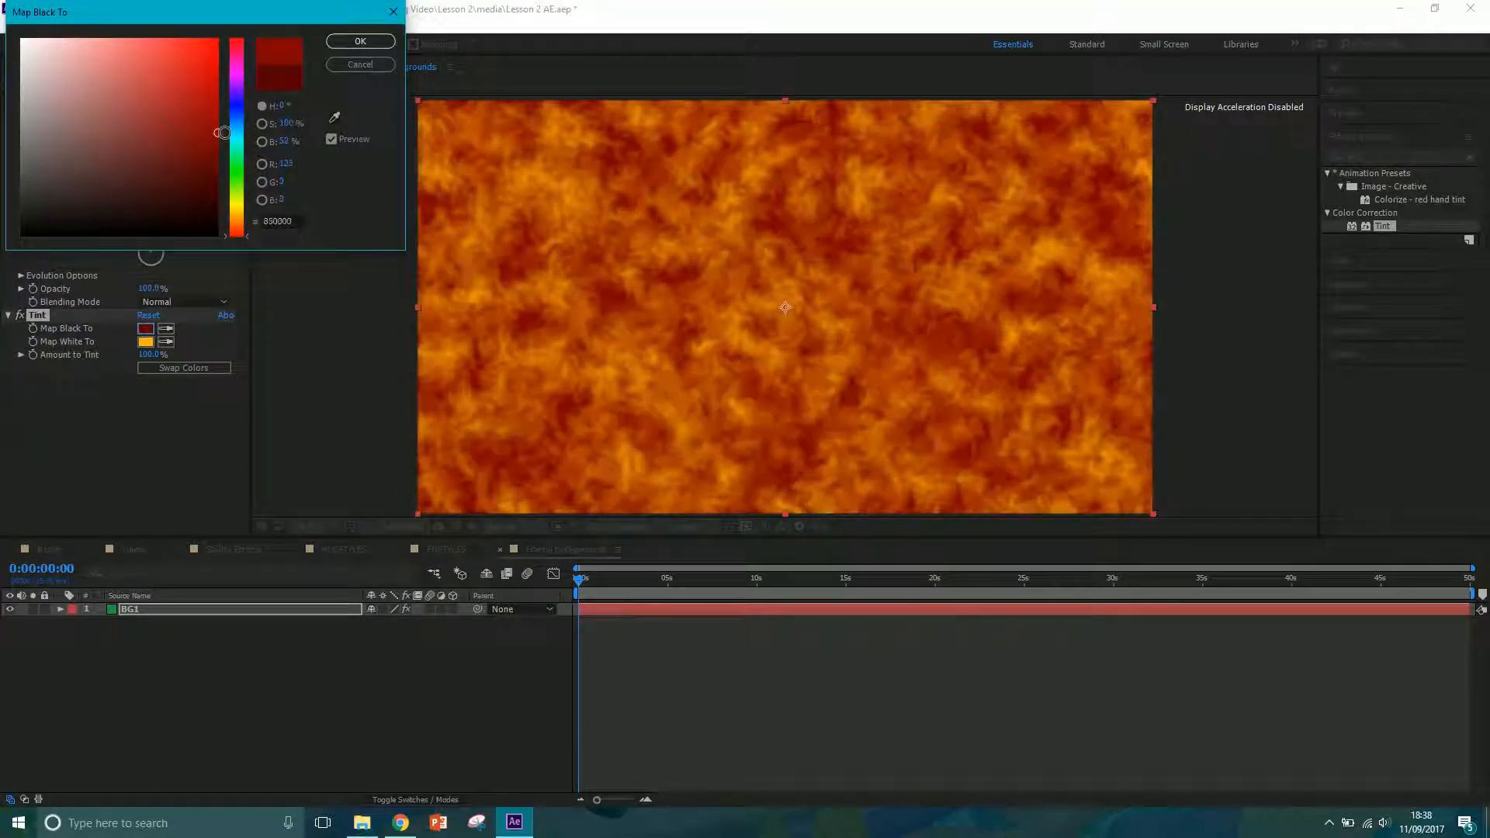
mouse_move(223, 137)
left_mouse_down()
mouse_move(180, 132)
mouse_move(251, 124)
left_mouse_up()
left_click(360, 41)
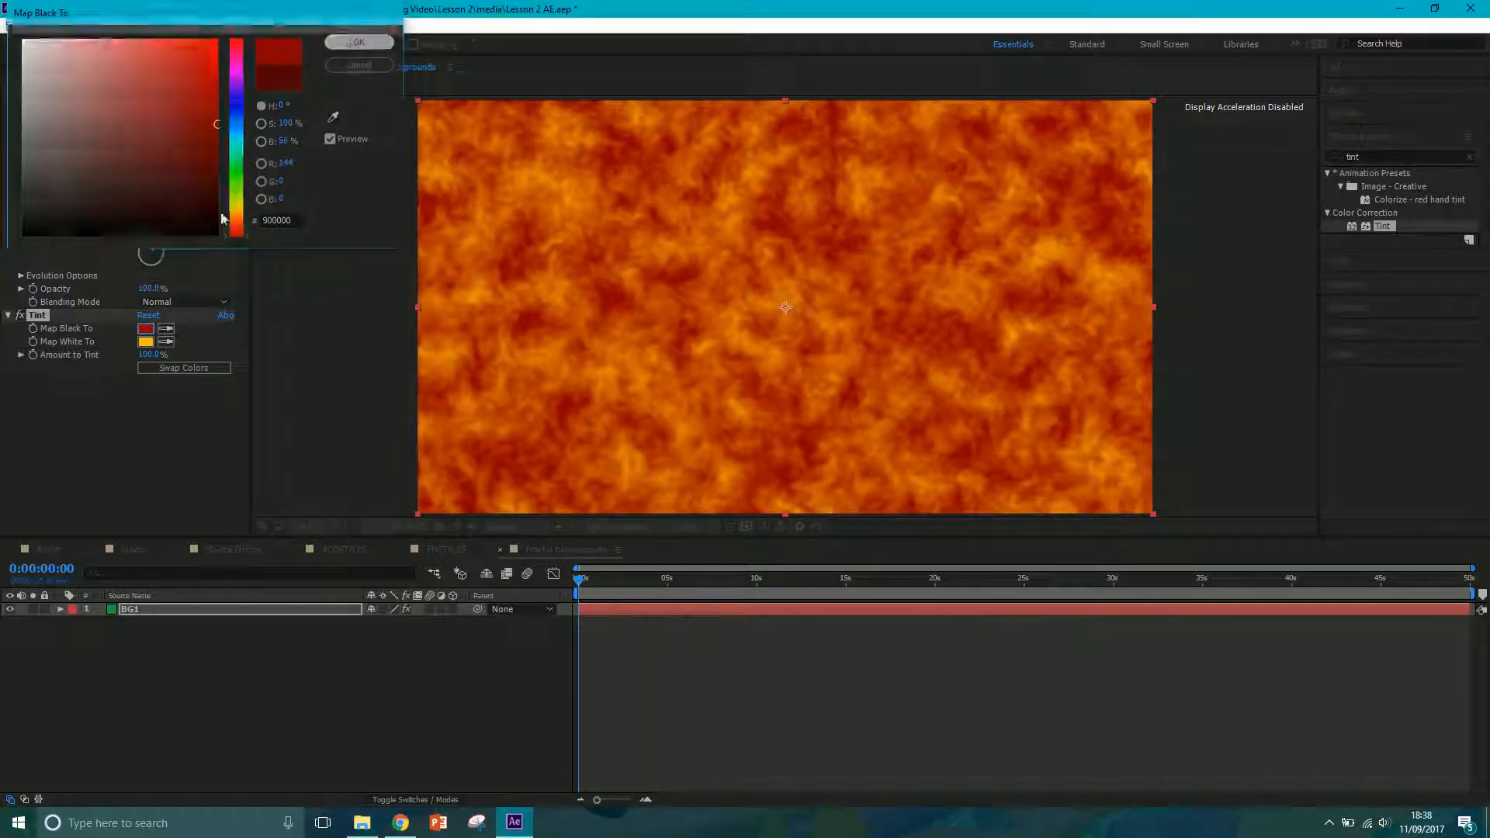
- Change the Tint effect's Map White To colour to yellow FFF000
left_click(145, 342)
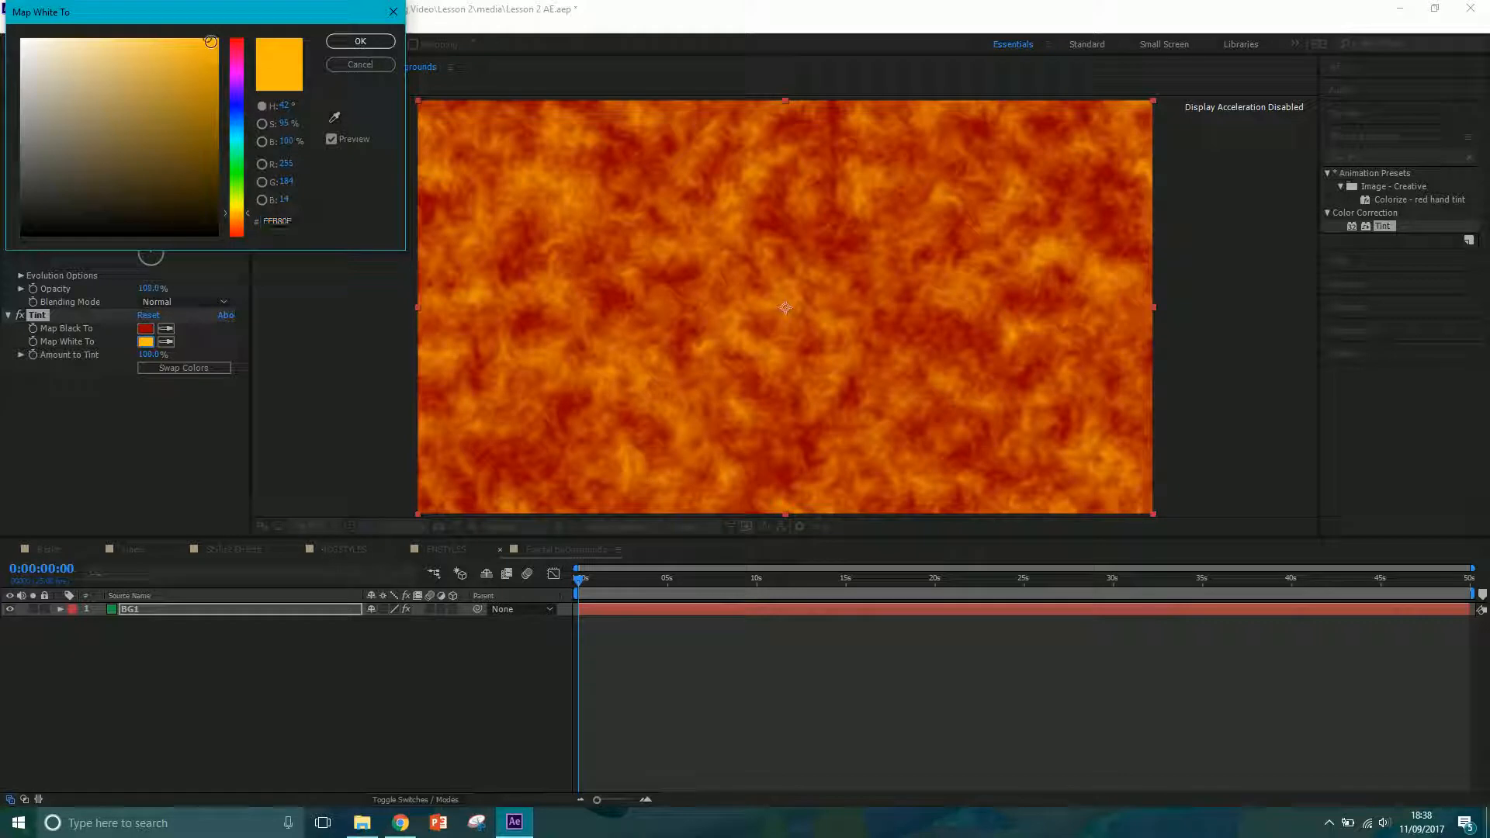
left_click(247, 217)
left_click_drag(247, 224, 248, 205)
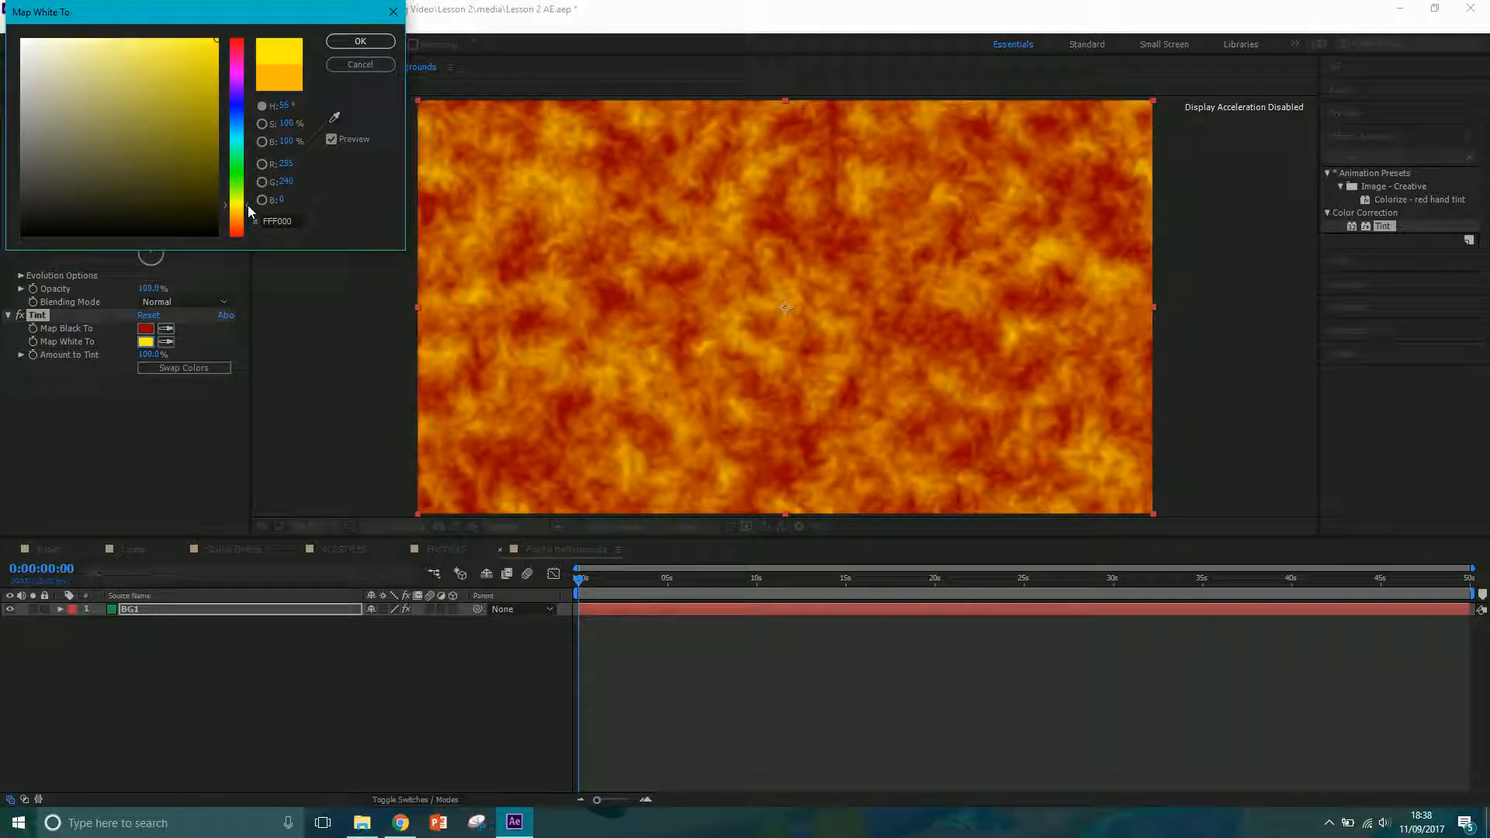
left_click(357, 42)
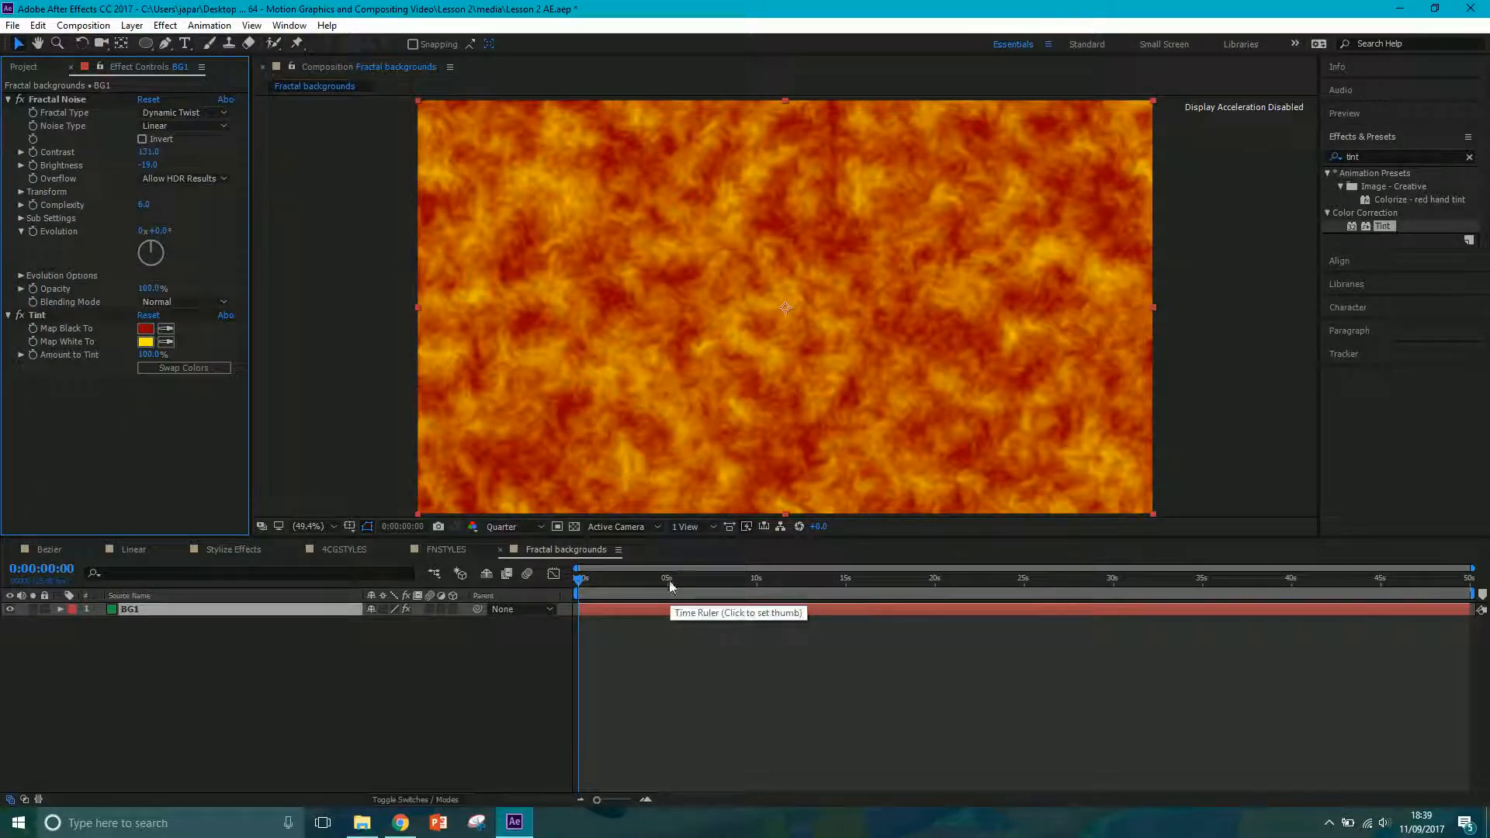
- Move the current time to 0:00:04:00 and trim the end of the BG1 layer to it
left_click_drag(666, 580, 653, 584)
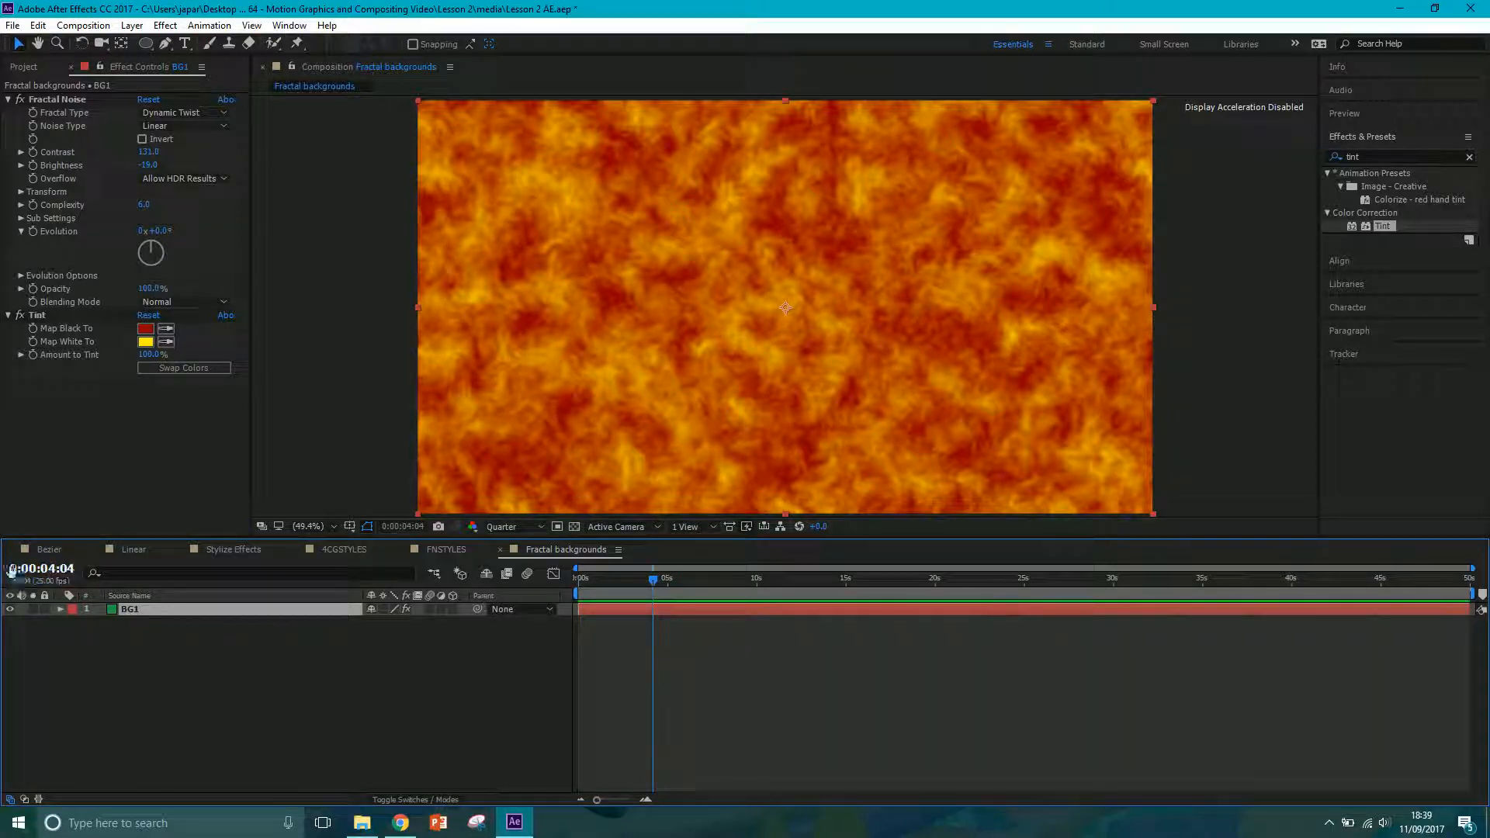
left_click(60, 578)
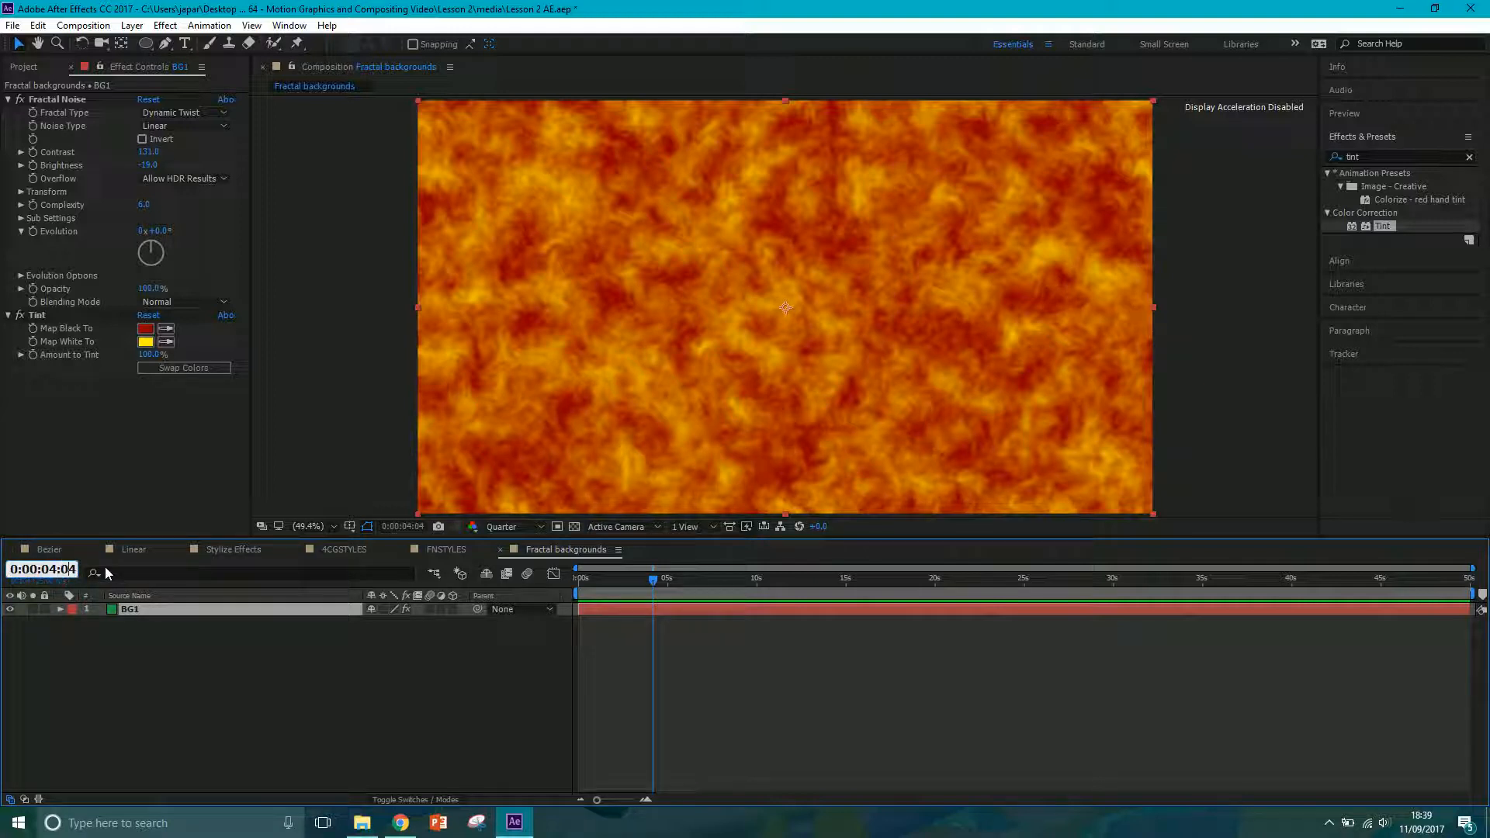
key("Return")
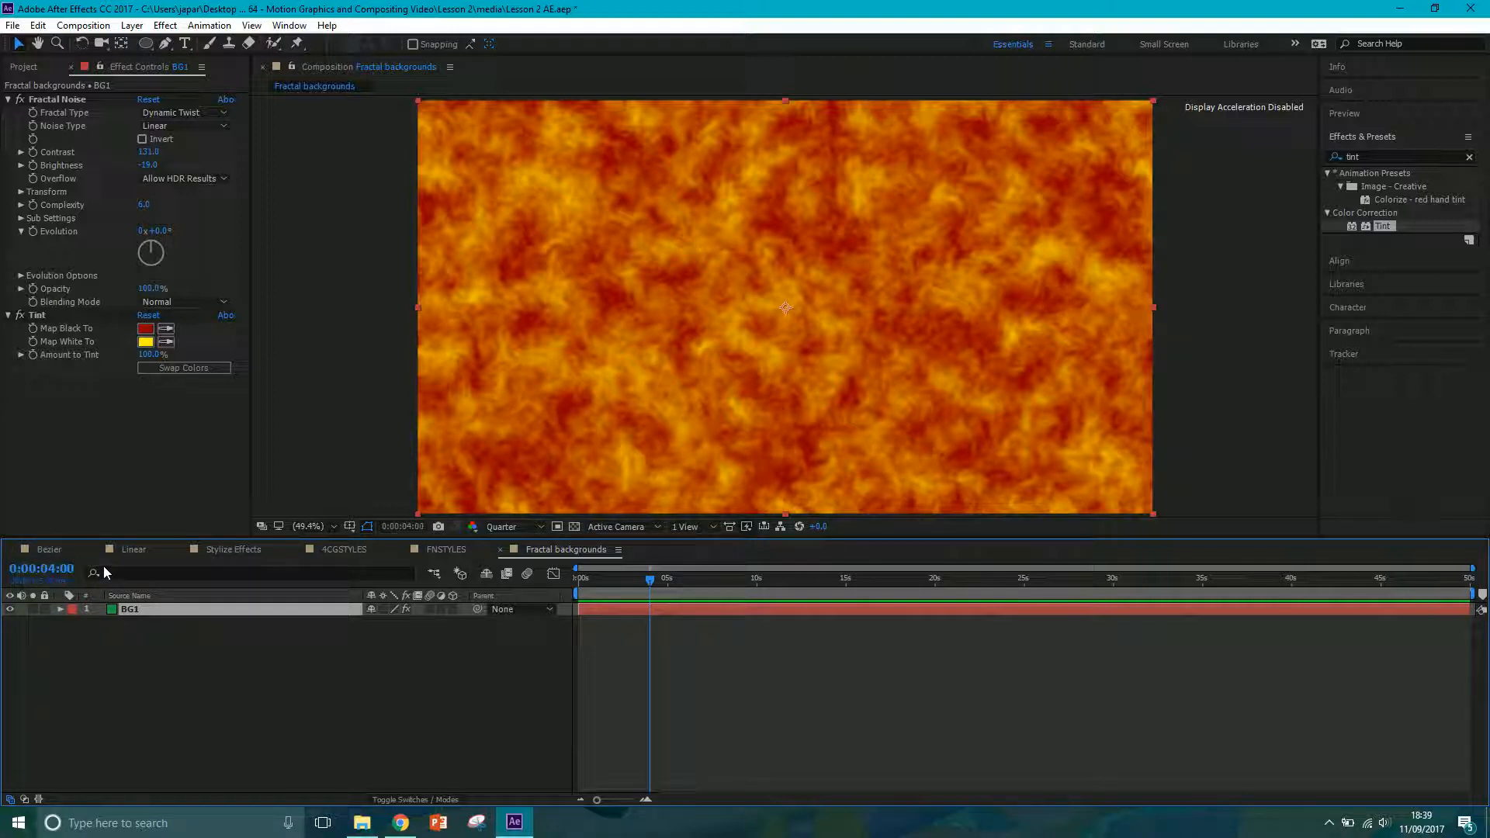
left_click(374, 695)
left_click_drag(650, 580, 645, 582)
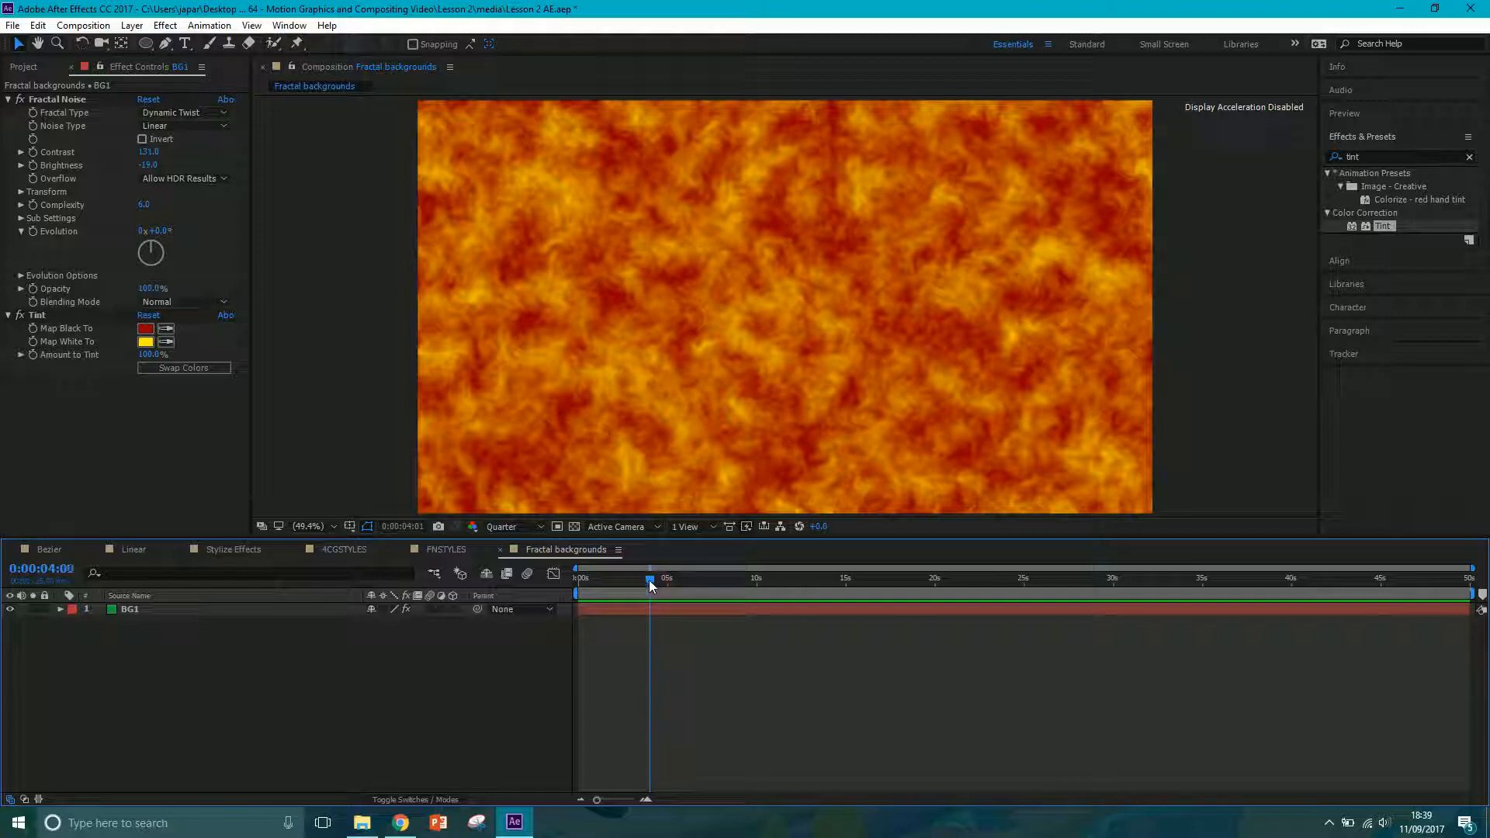
left_click(650, 580)
left_click_drag(1472, 609, 803, 617)
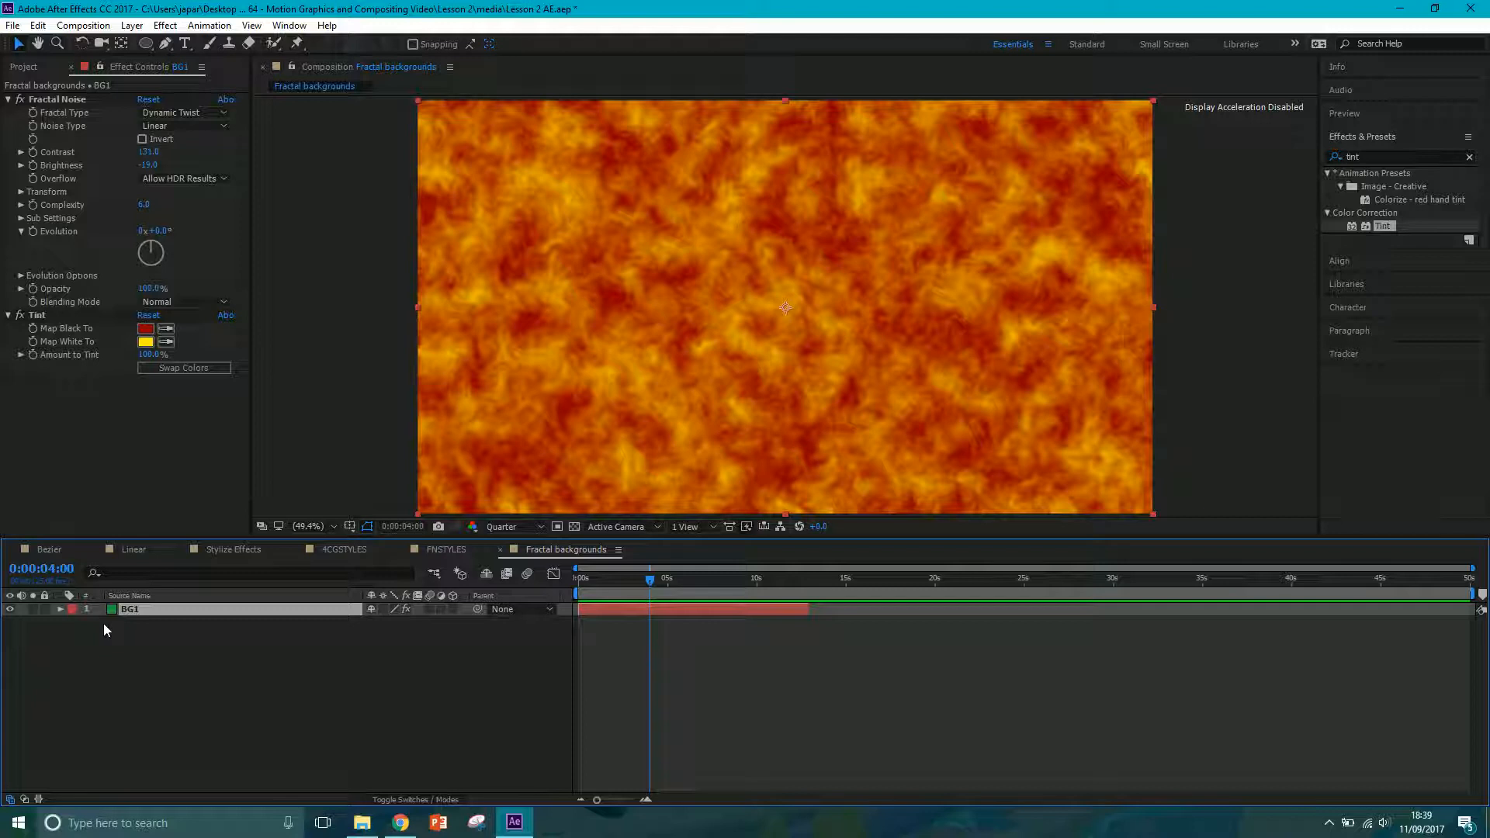
key("alt+bracketright")
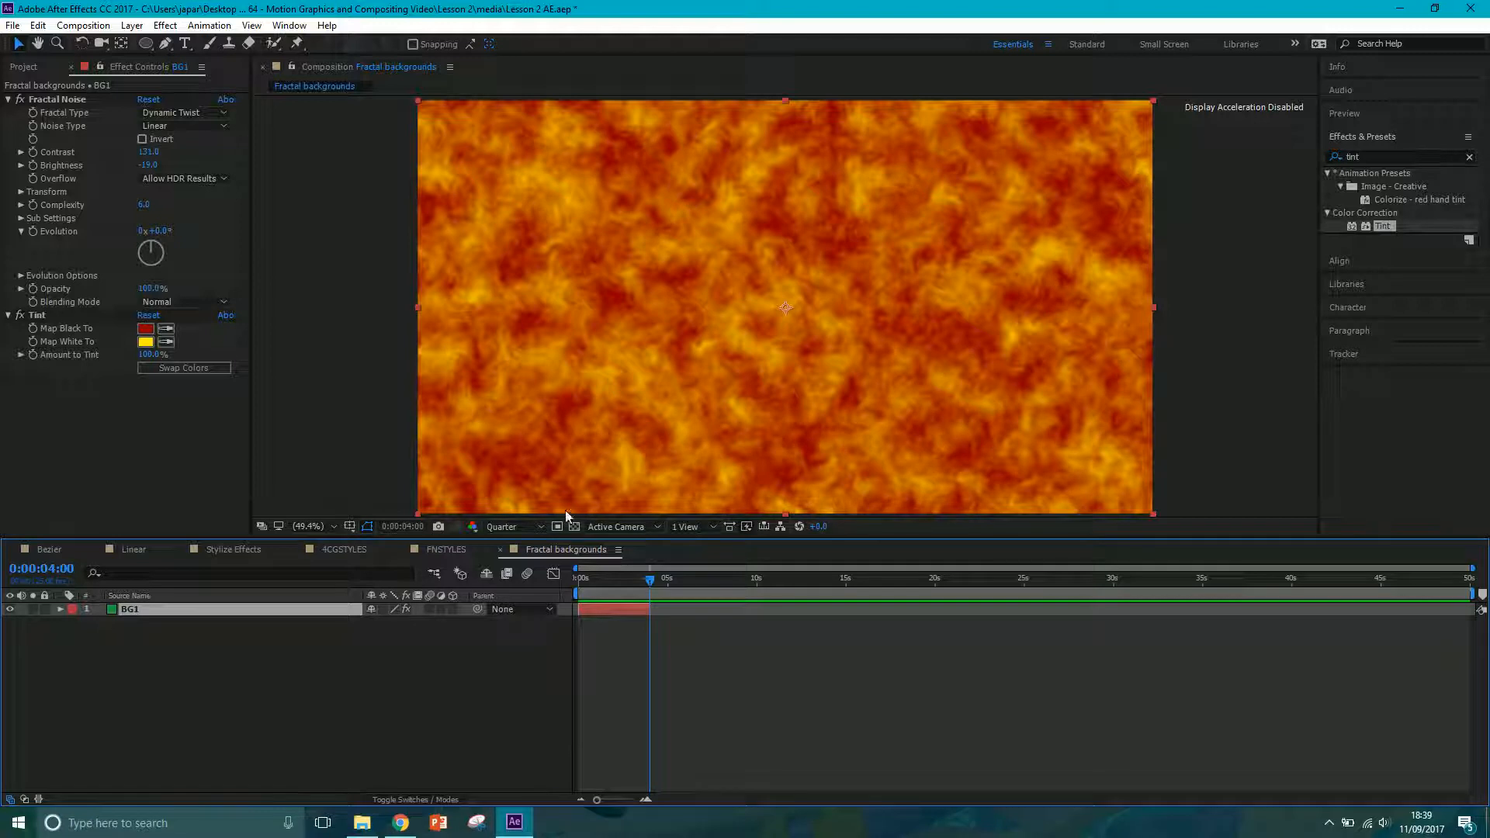
- Keyframe BG1's Fractal Noise Evolution from 0 at 0:00:00:00 to 2 revolutions at 0:00:04:00, and preview the animation
left_click_drag(647, 579, 558, 602)
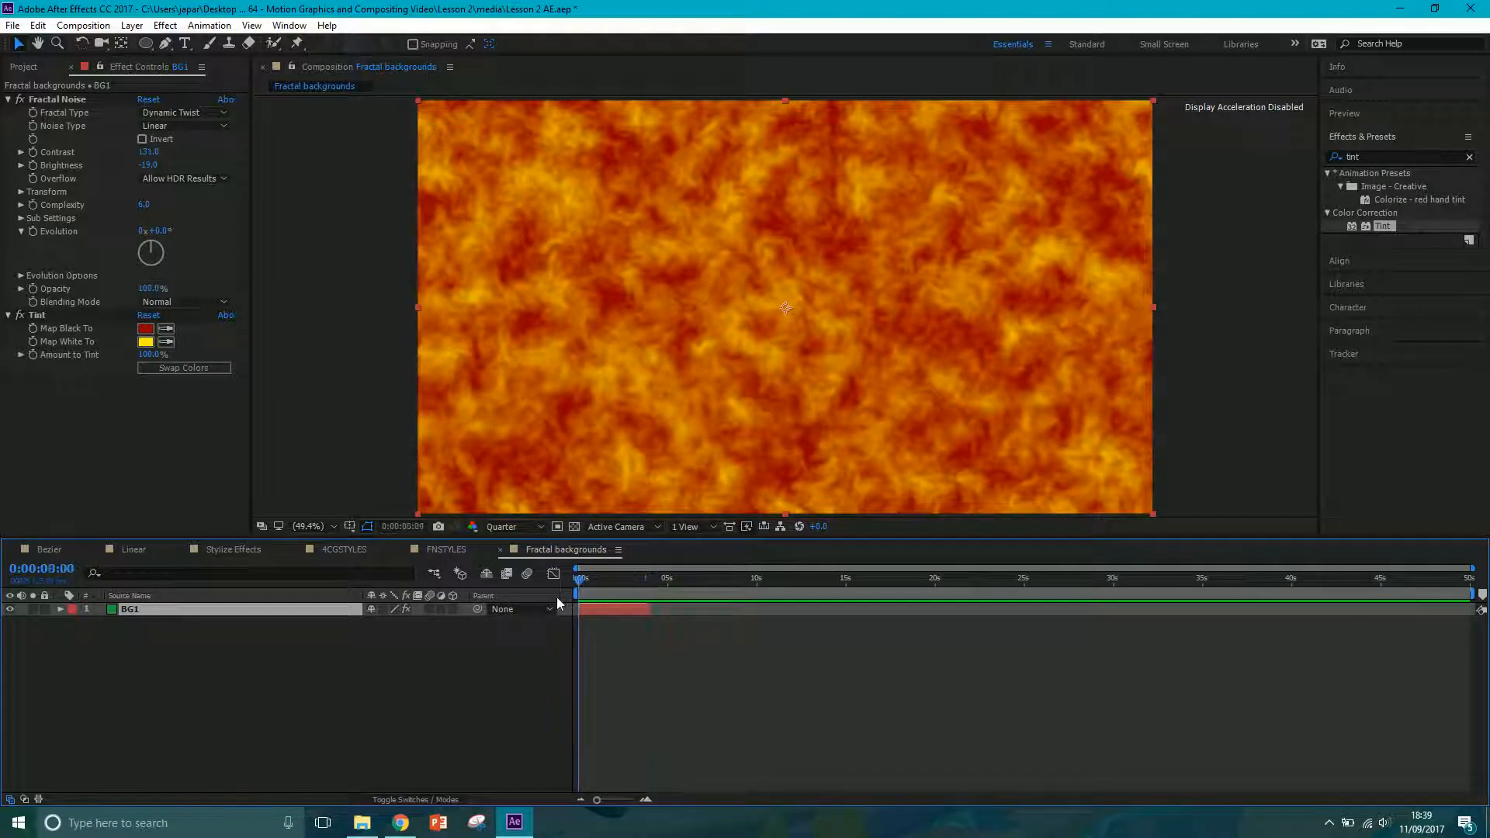
left_click(31, 231)
left_click_drag(640, 581, 651, 577)
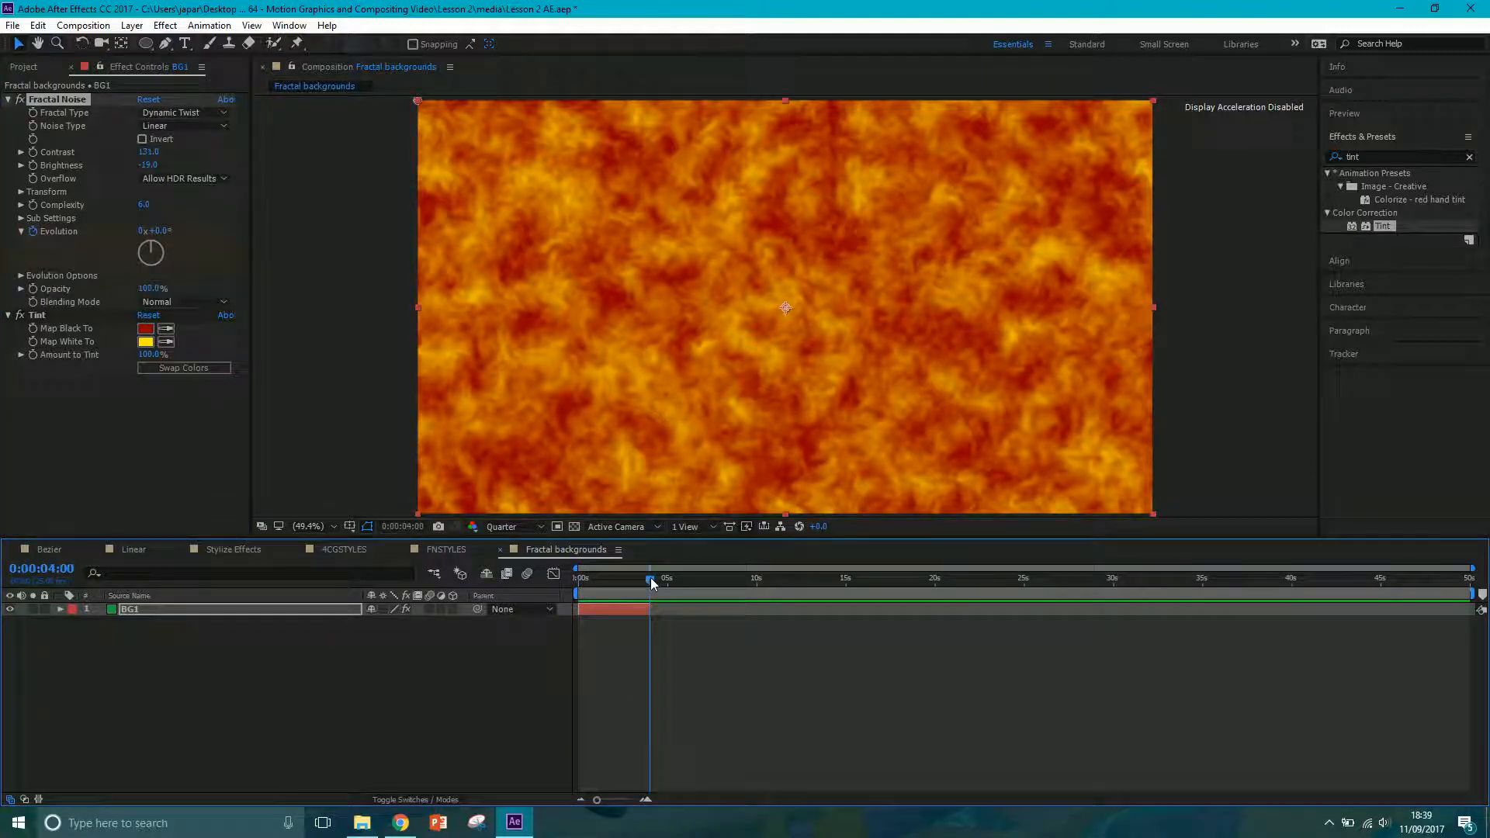
left_click(140, 232)
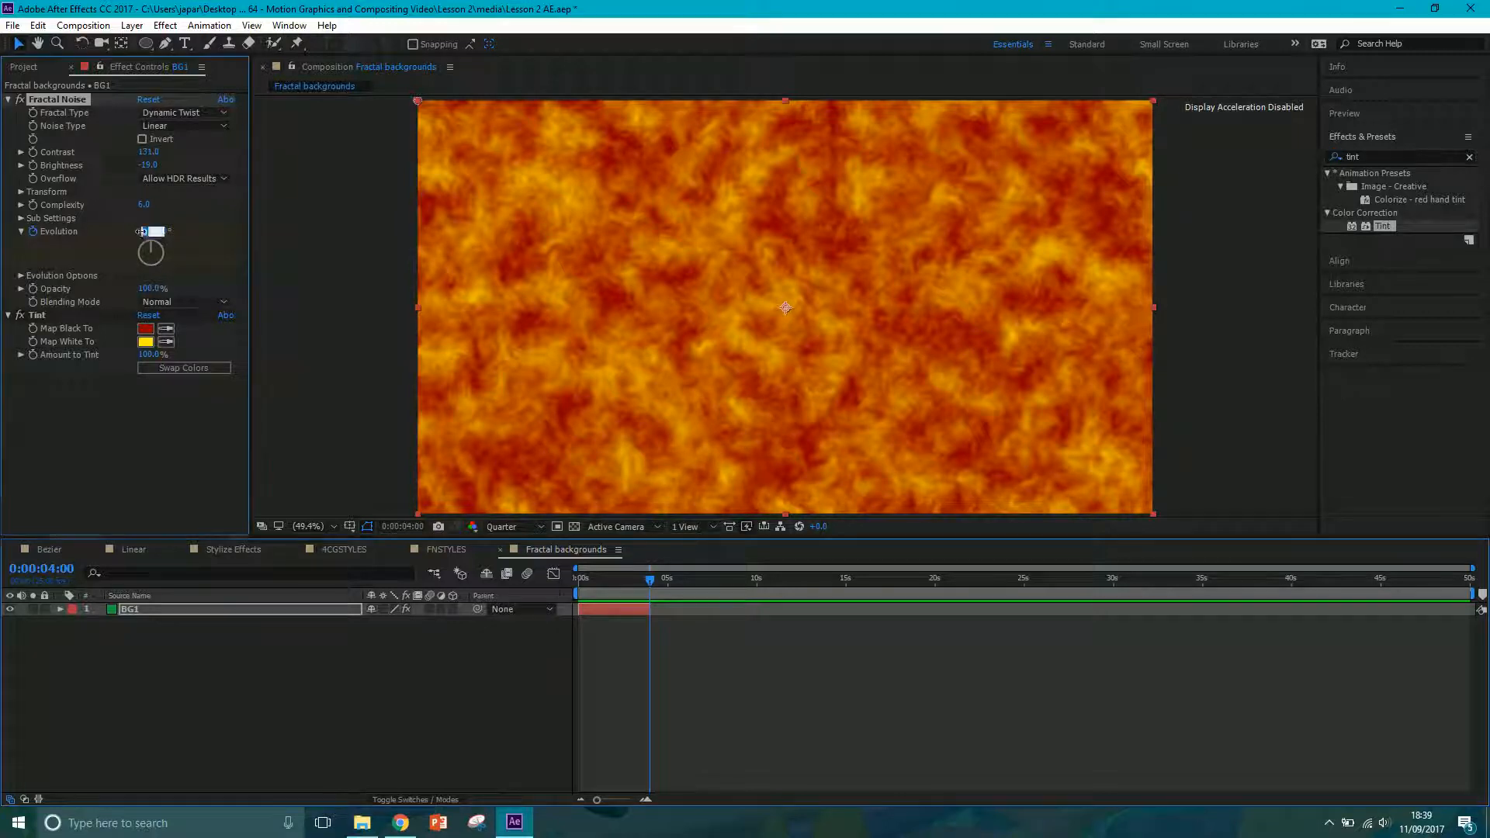
type("2")
key("Return")
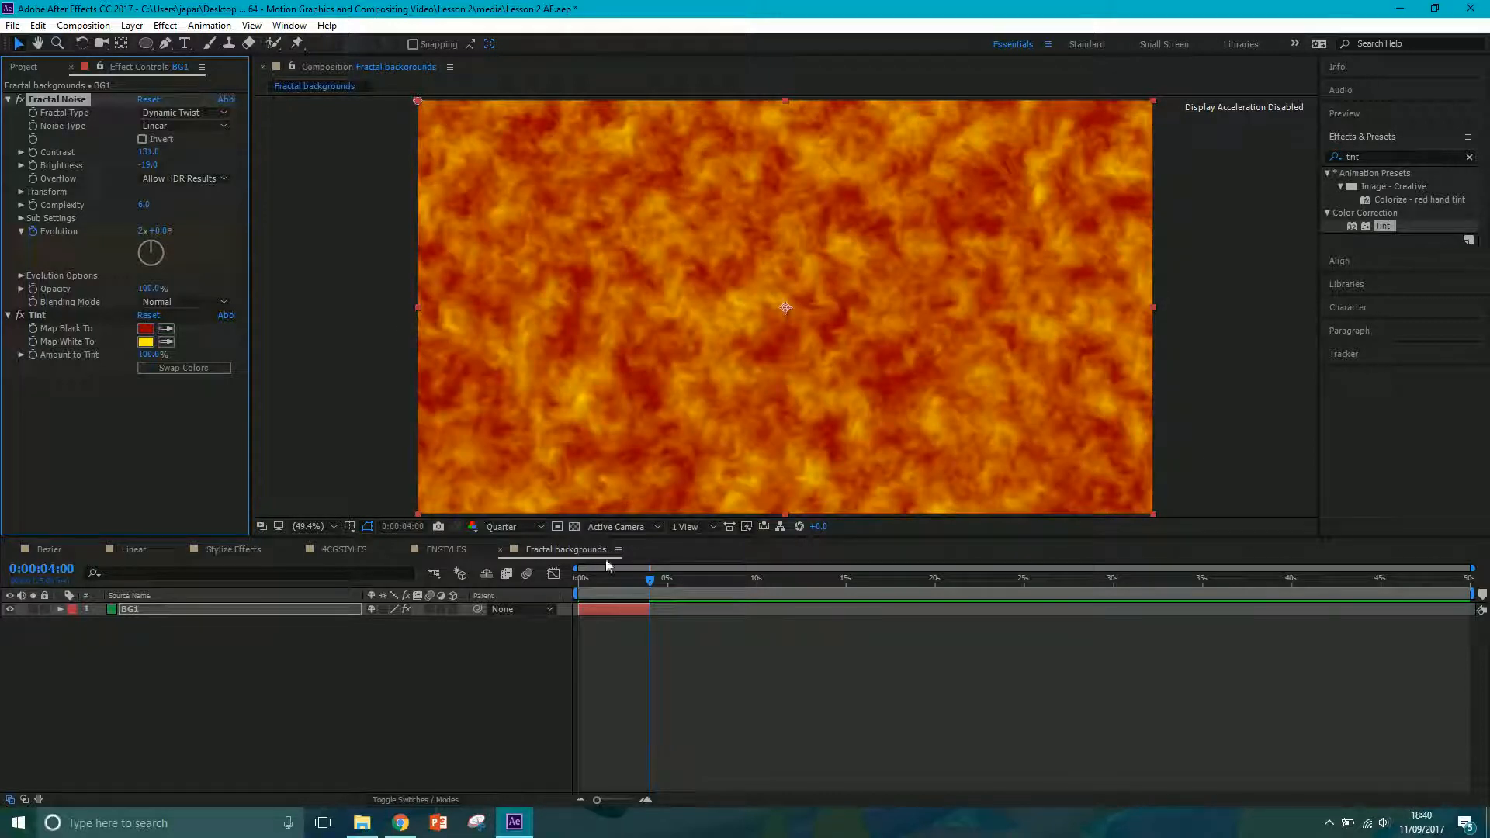
left_click_drag(613, 579, 571, 584)
key("space")
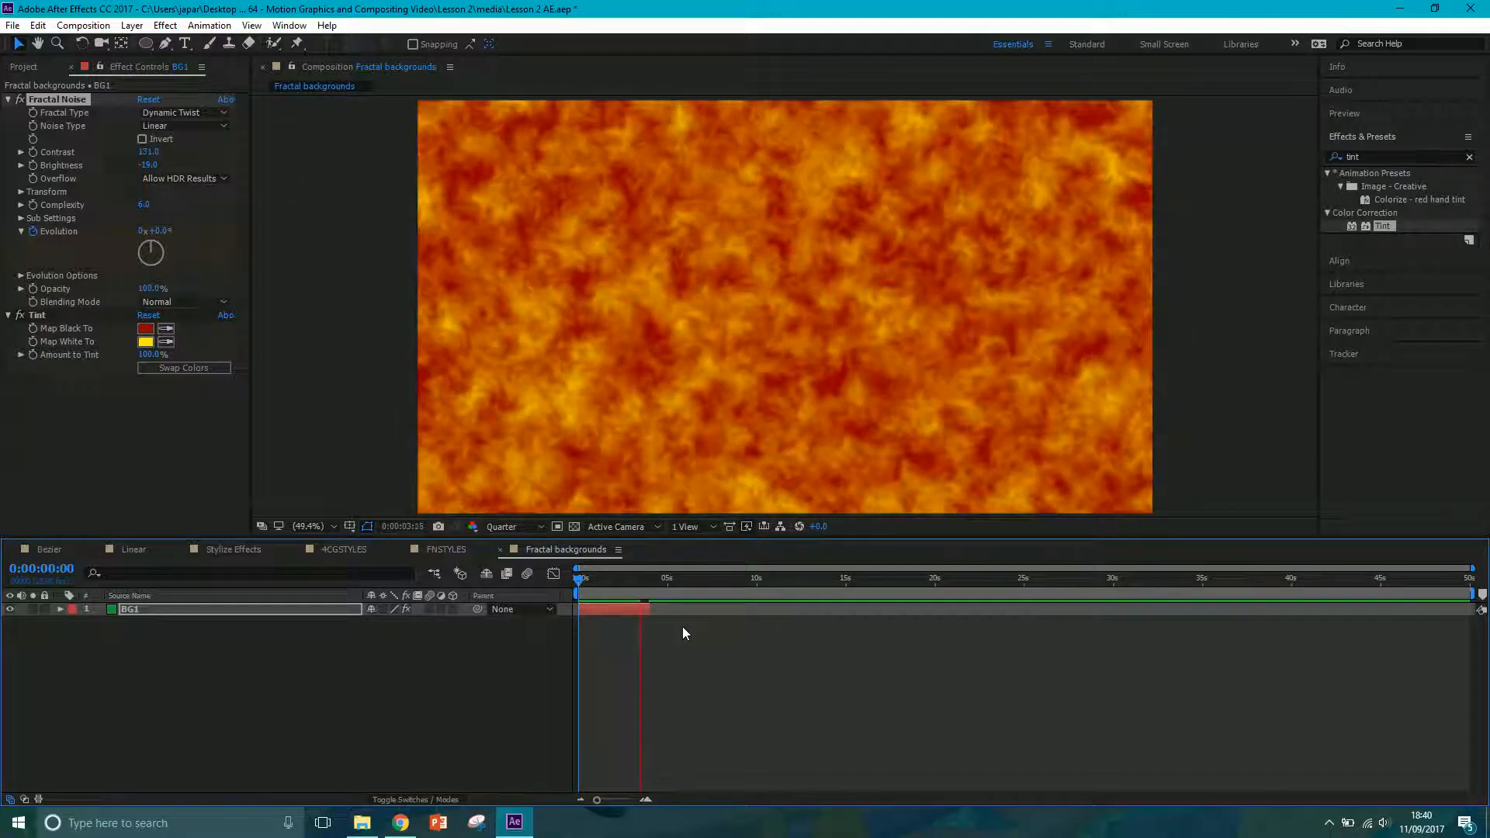
key("space")
left_click_drag(619, 587, 597, 579)
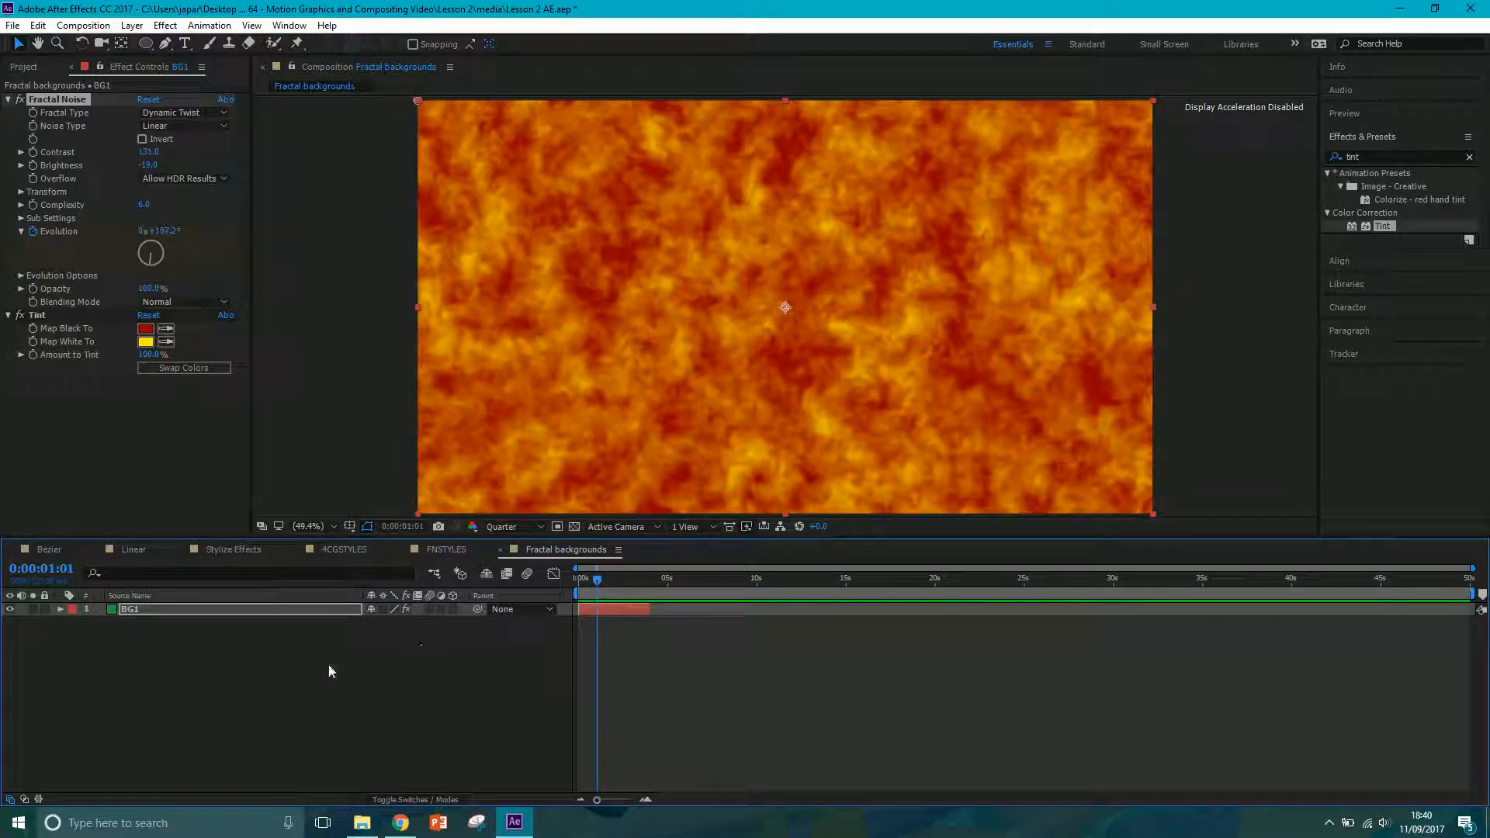
- Duplicate the BG1 layer and rename the upper copy BG2
left_click(243, 639)
left_click(183, 610)
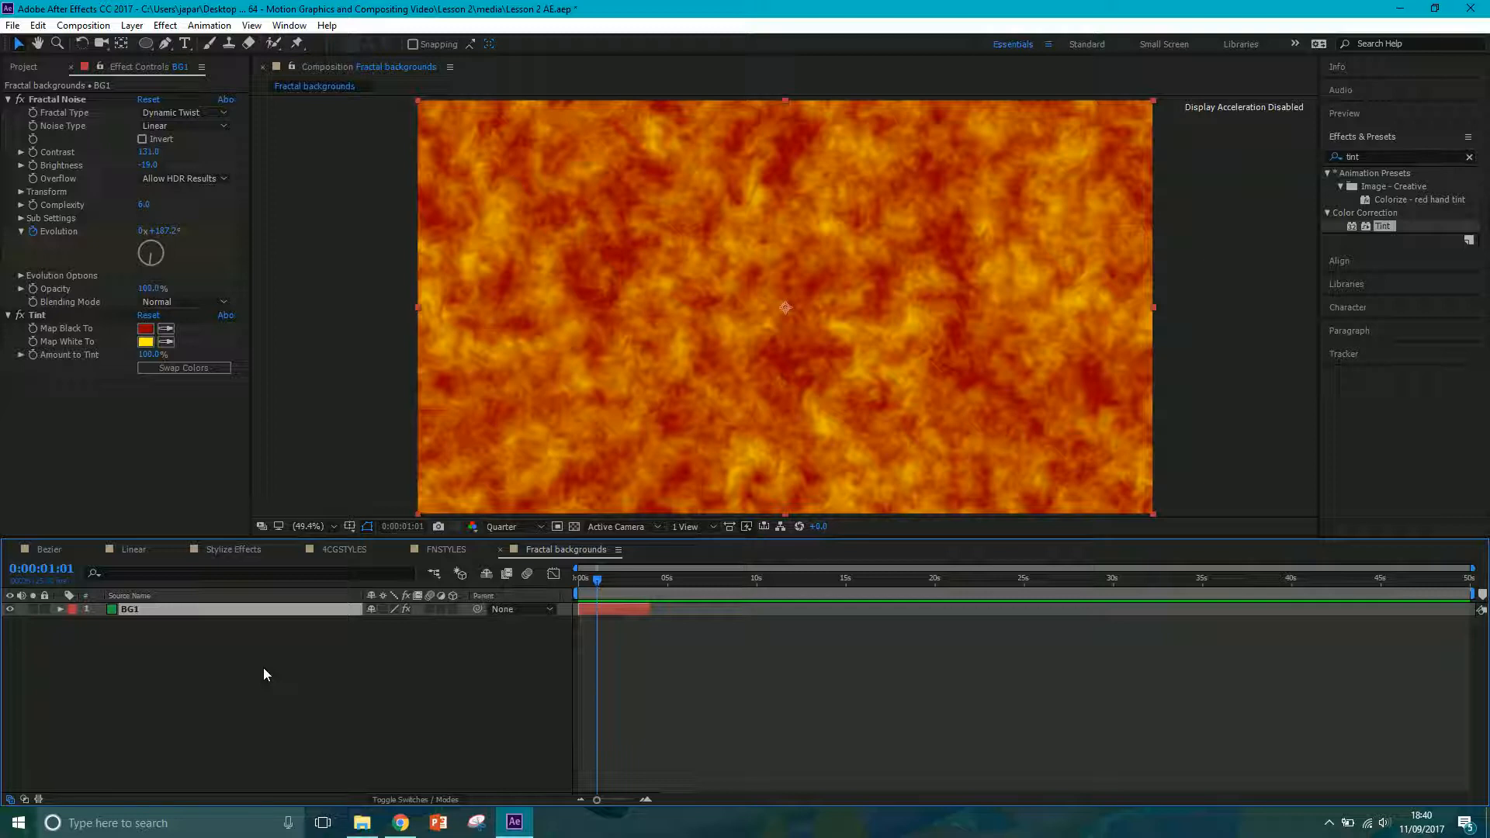
key("ctrl+d")
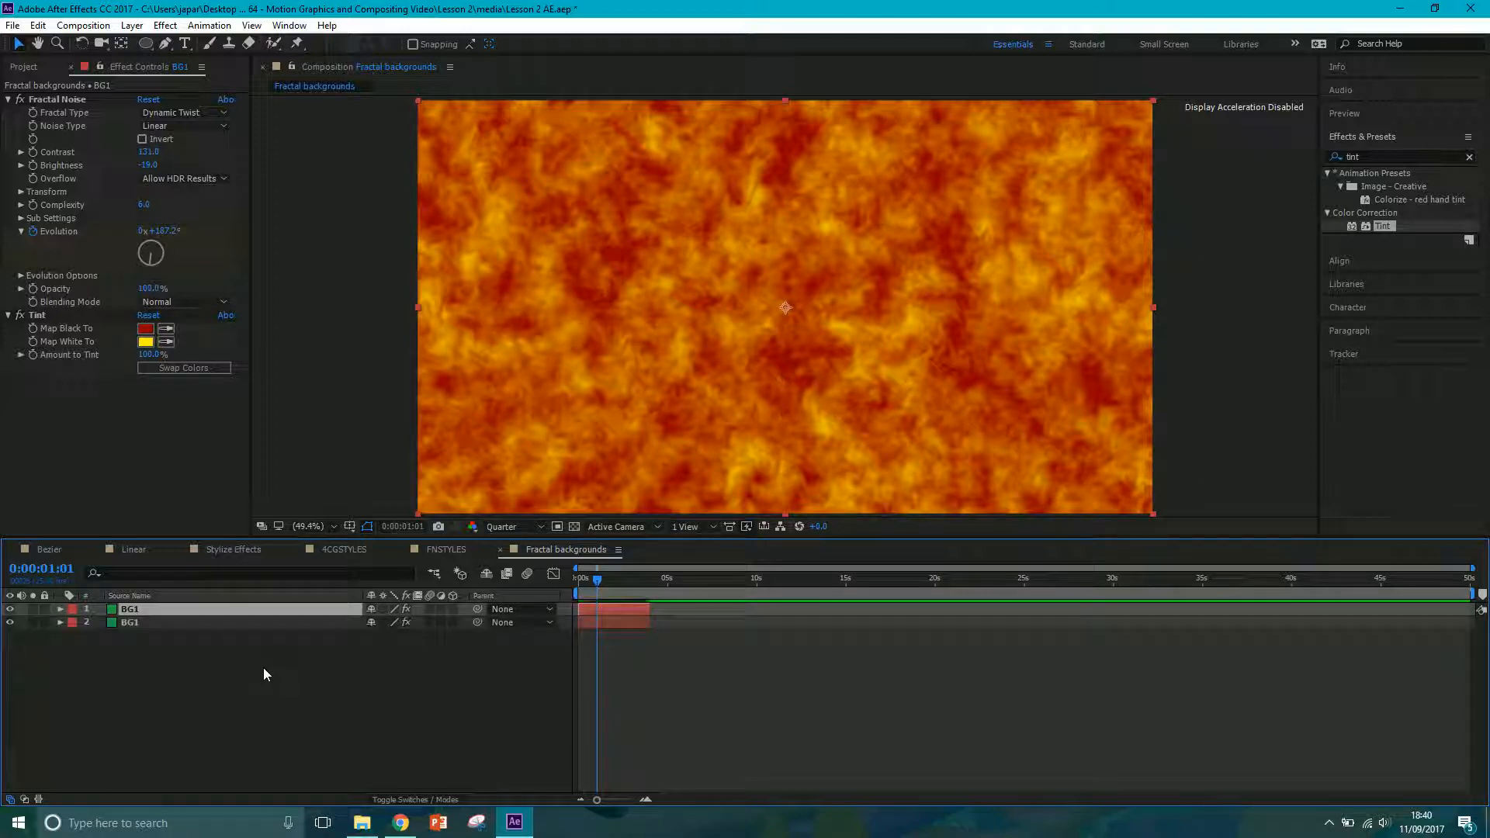
right_click(137, 614)
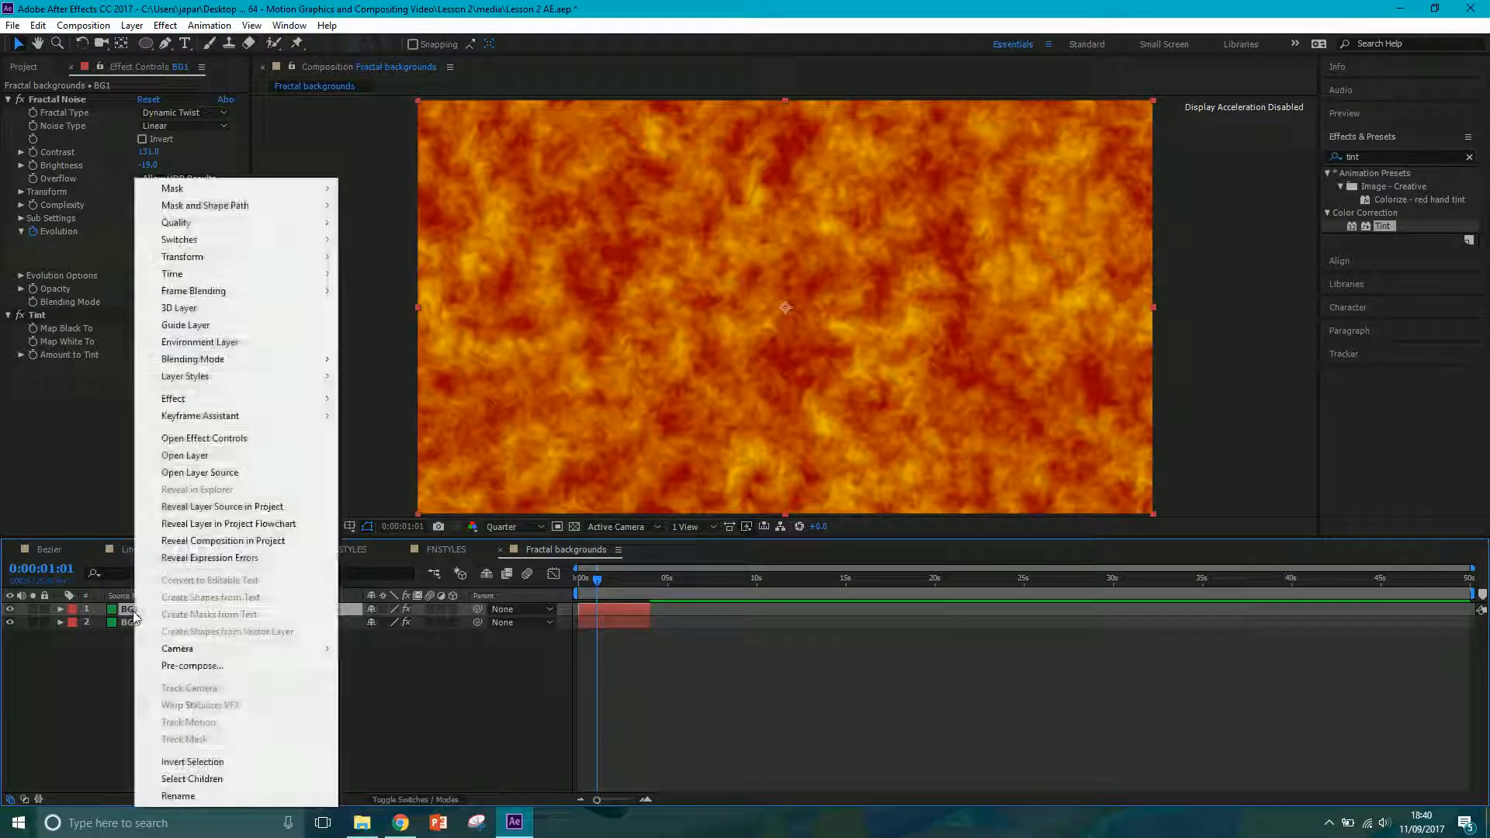
left_click(217, 783)
left_click(154, 609)
type("2")
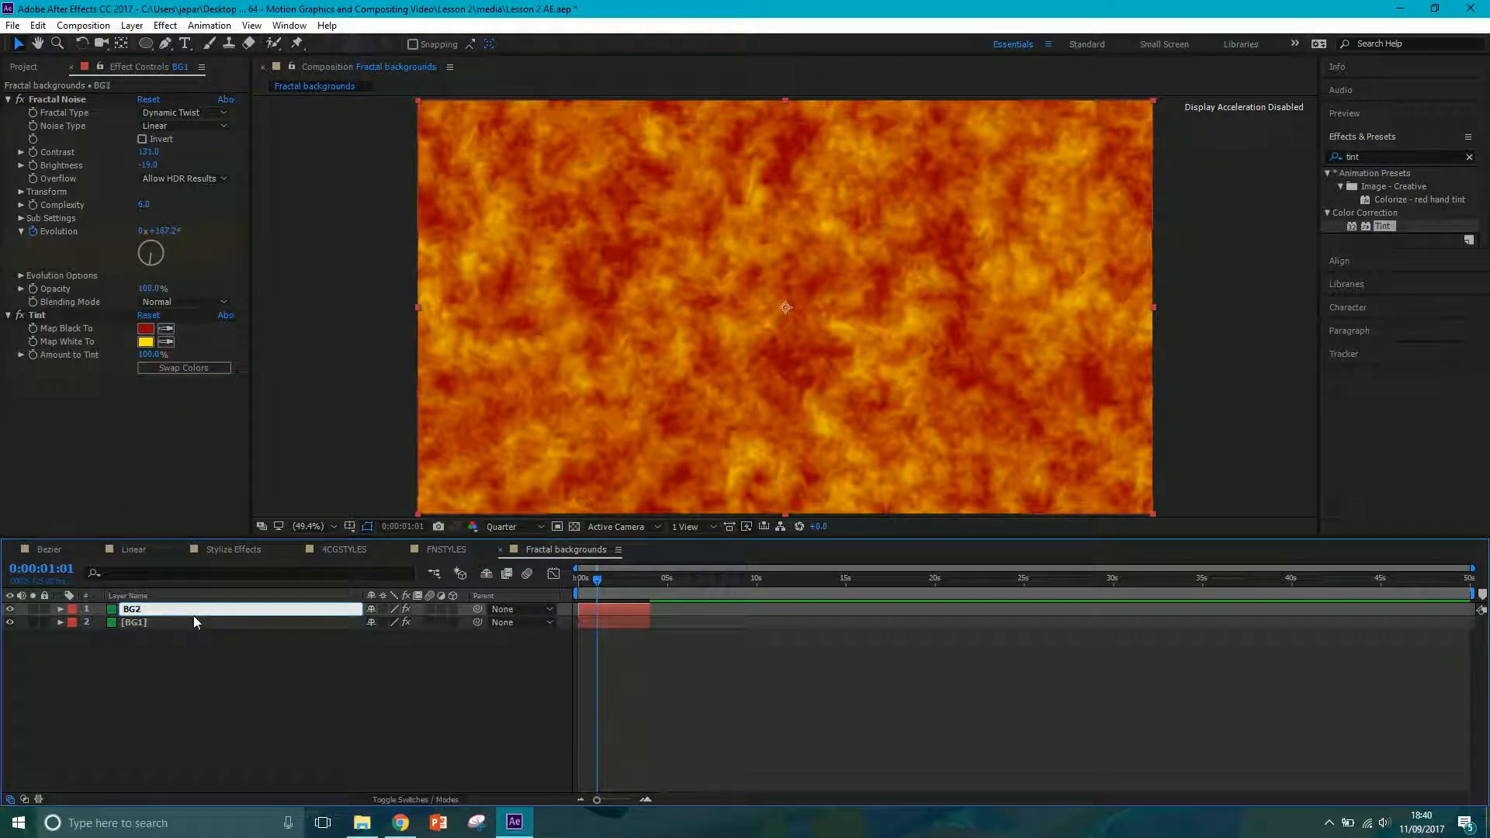
key("Return")
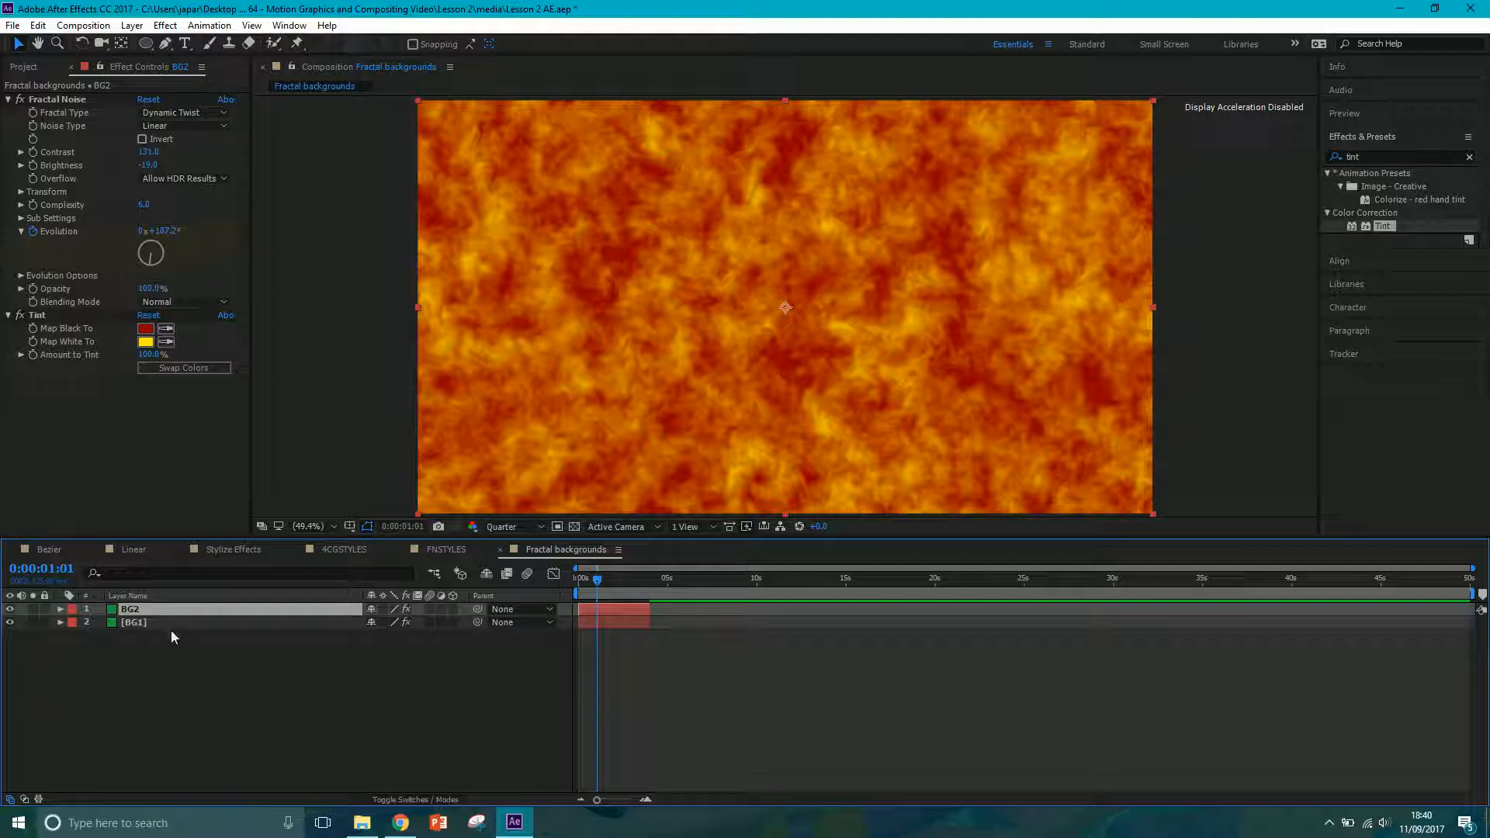
- Compare the source names and layer names of the two background layers, ending with BG2 selected
left_click(180, 624)
left_click(156, 598)
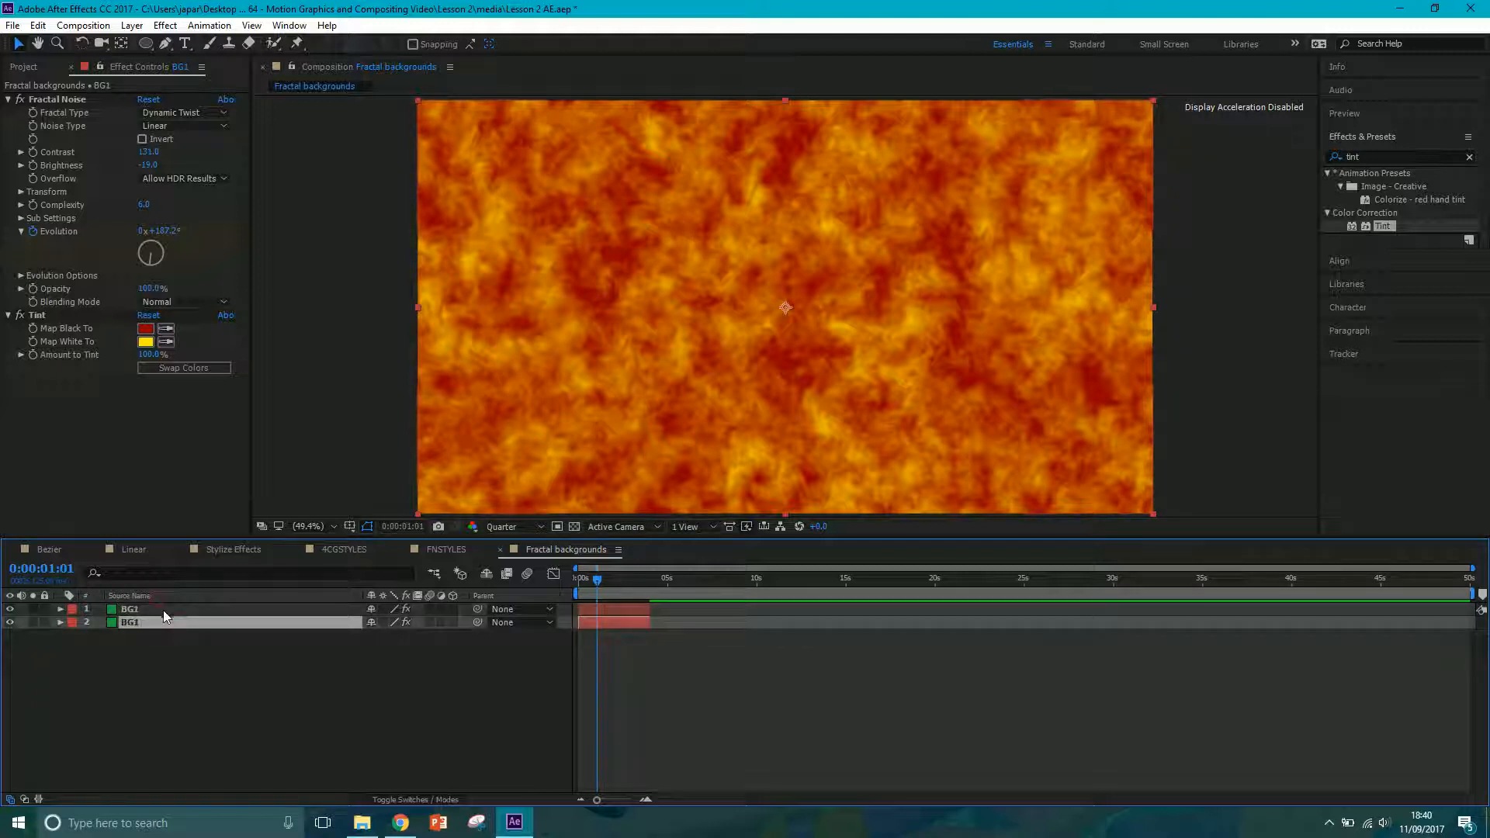
left_click(163, 610)
left_click(152, 621)
left_click(152, 611)
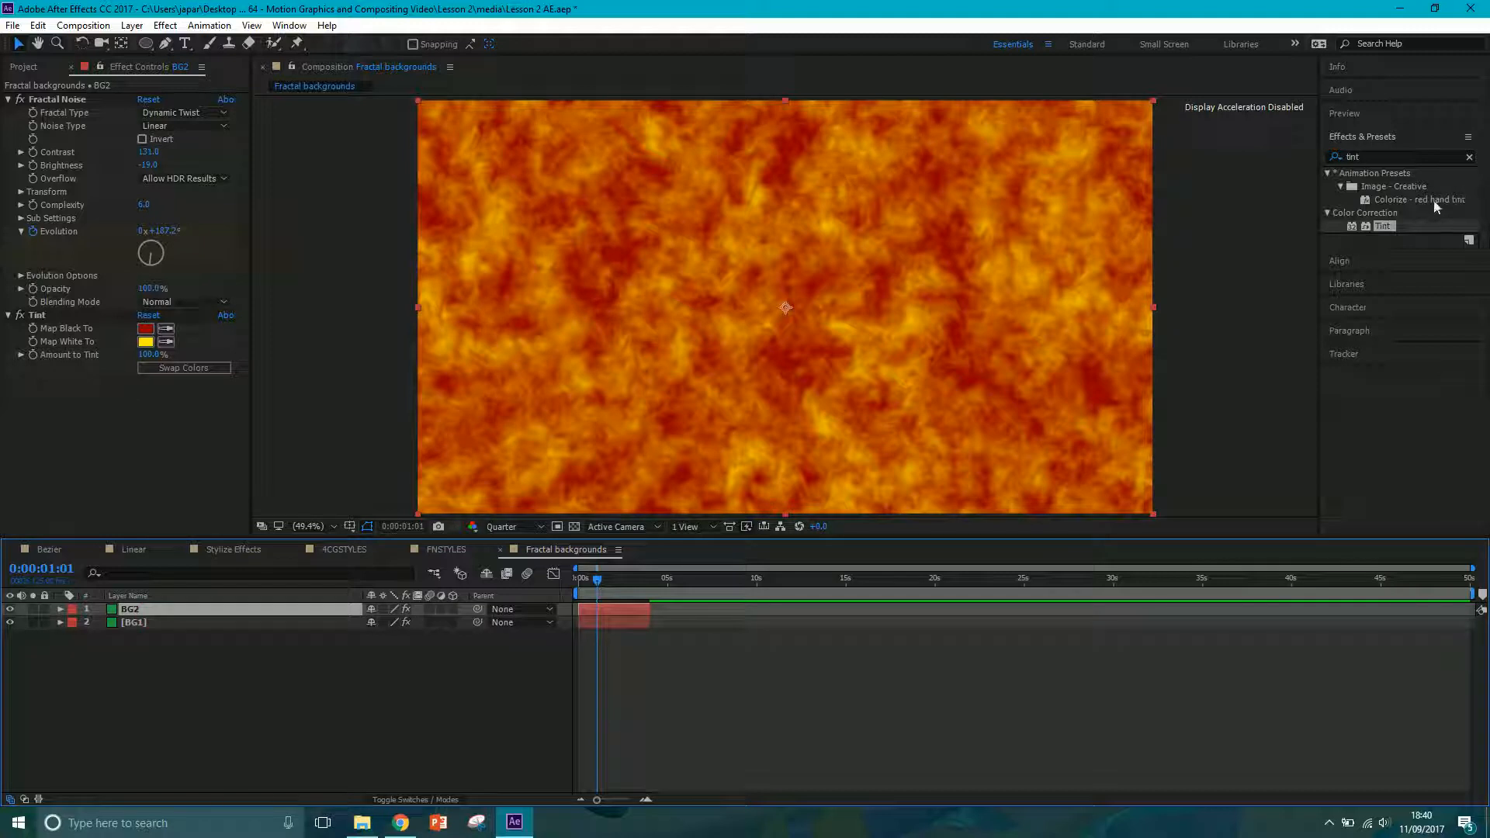
- Apply the Stylize effect CC Kaleida to the BG2 layer and set its Size to 23.5
left_click(1377, 153)
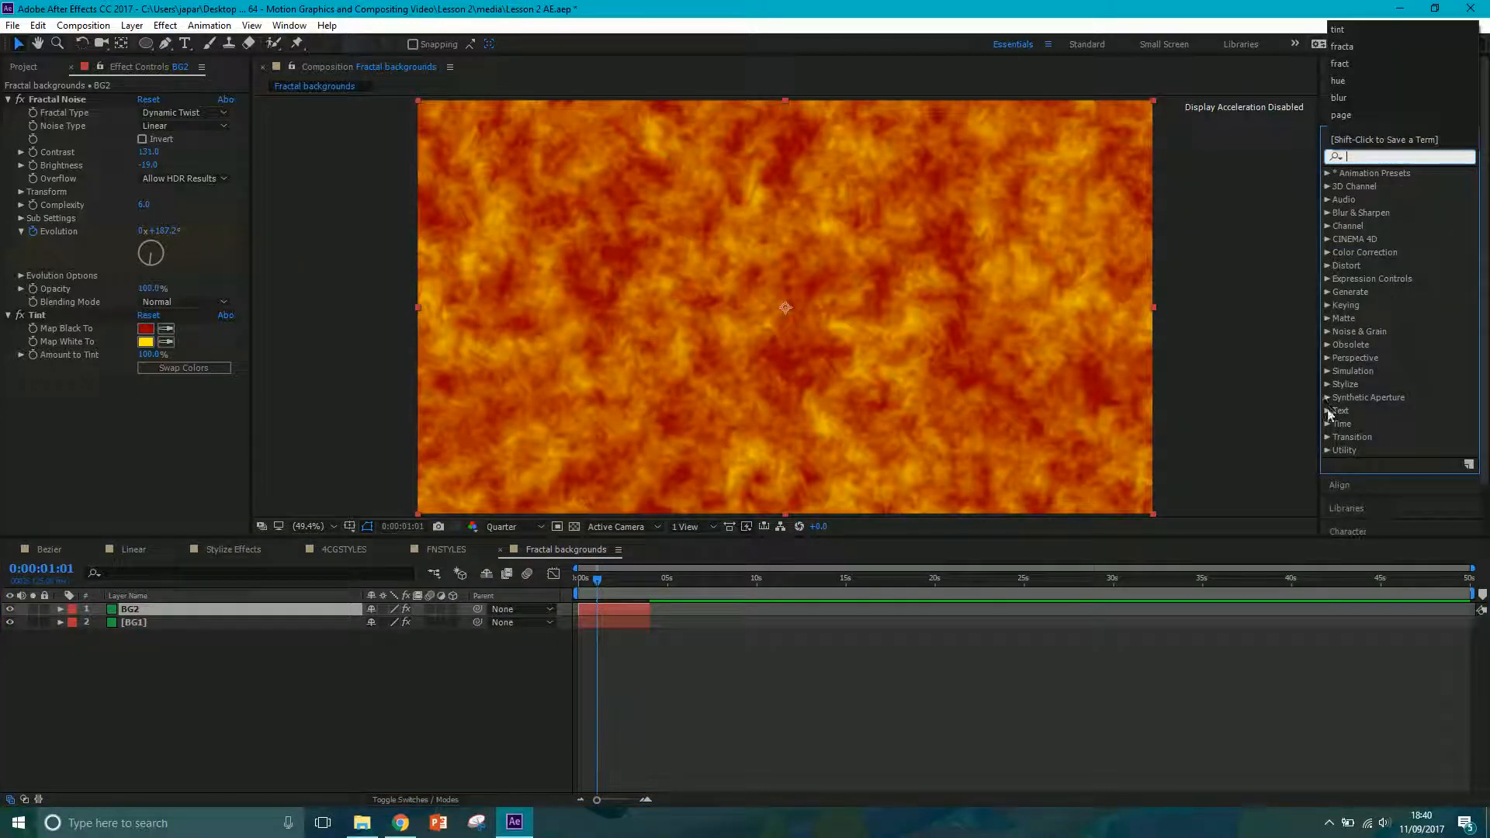
left_click(1327, 385)
left_click(1326, 384)
scroll(1408, 325, "down", 5)
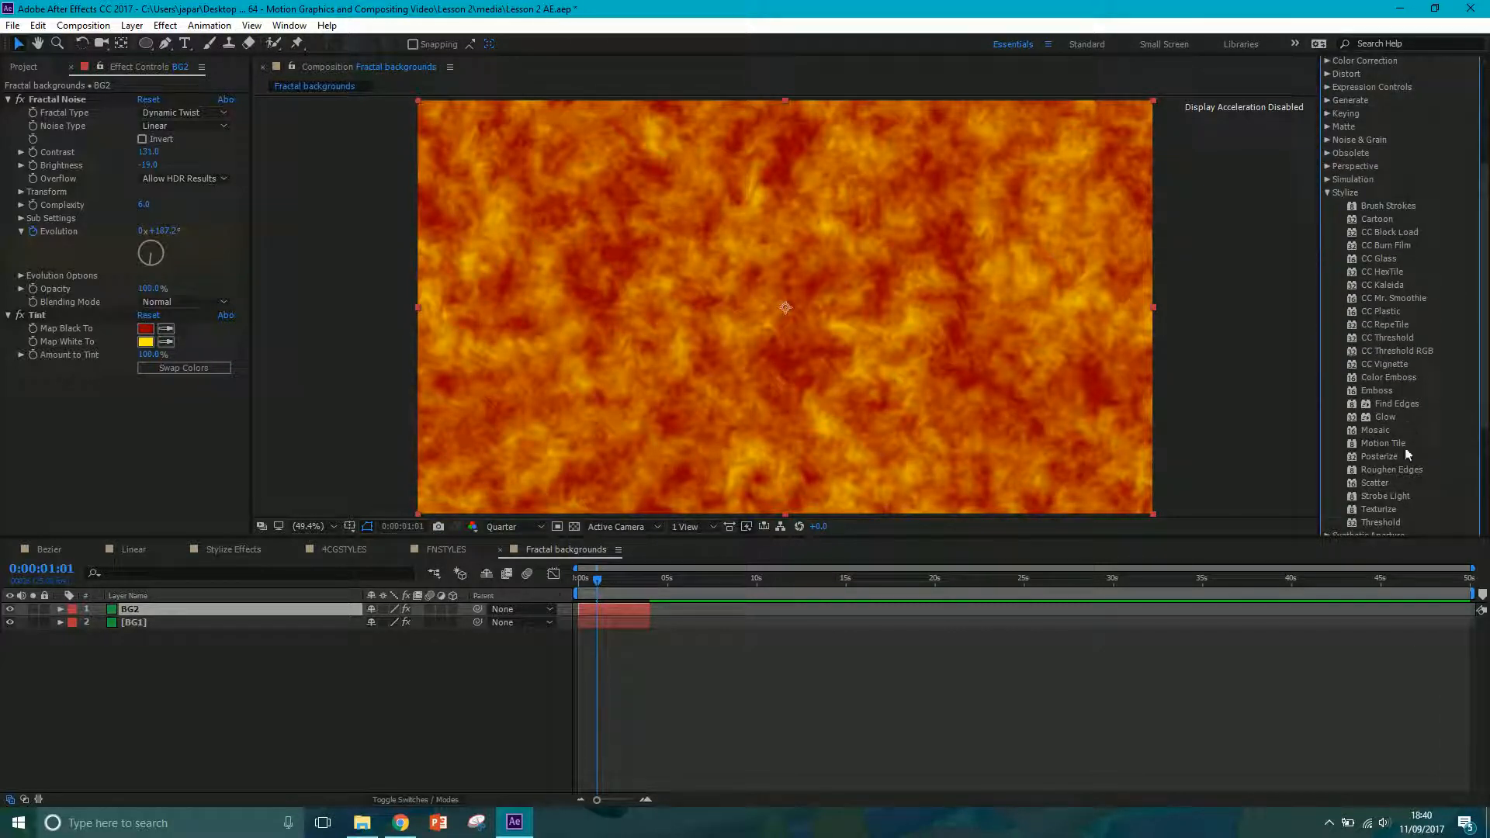
scroll(1404, 422, "down", 2)
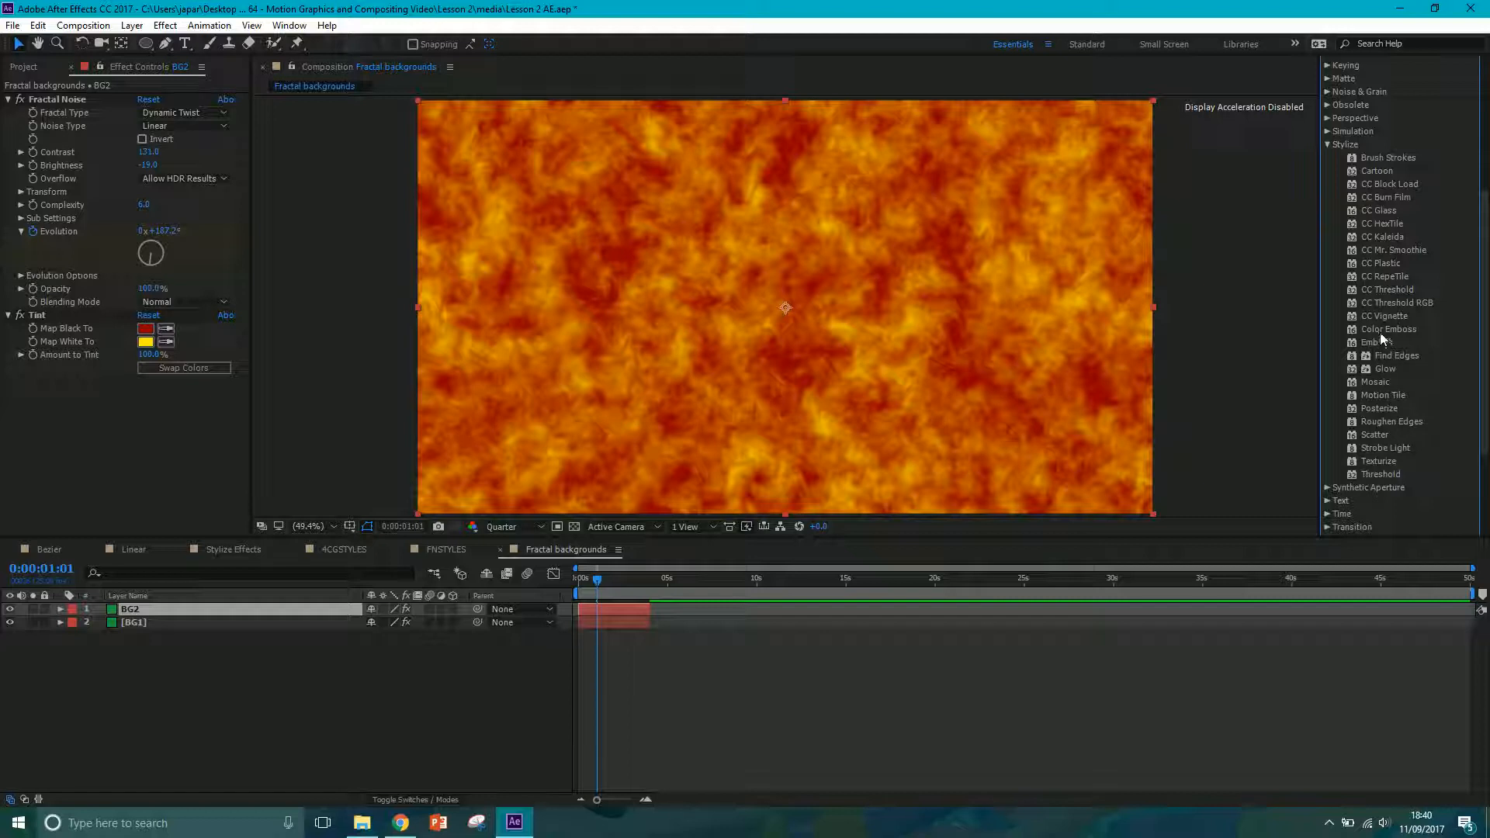
left_click(1383, 237)
left_click_drag(1384, 238, 621, 611)
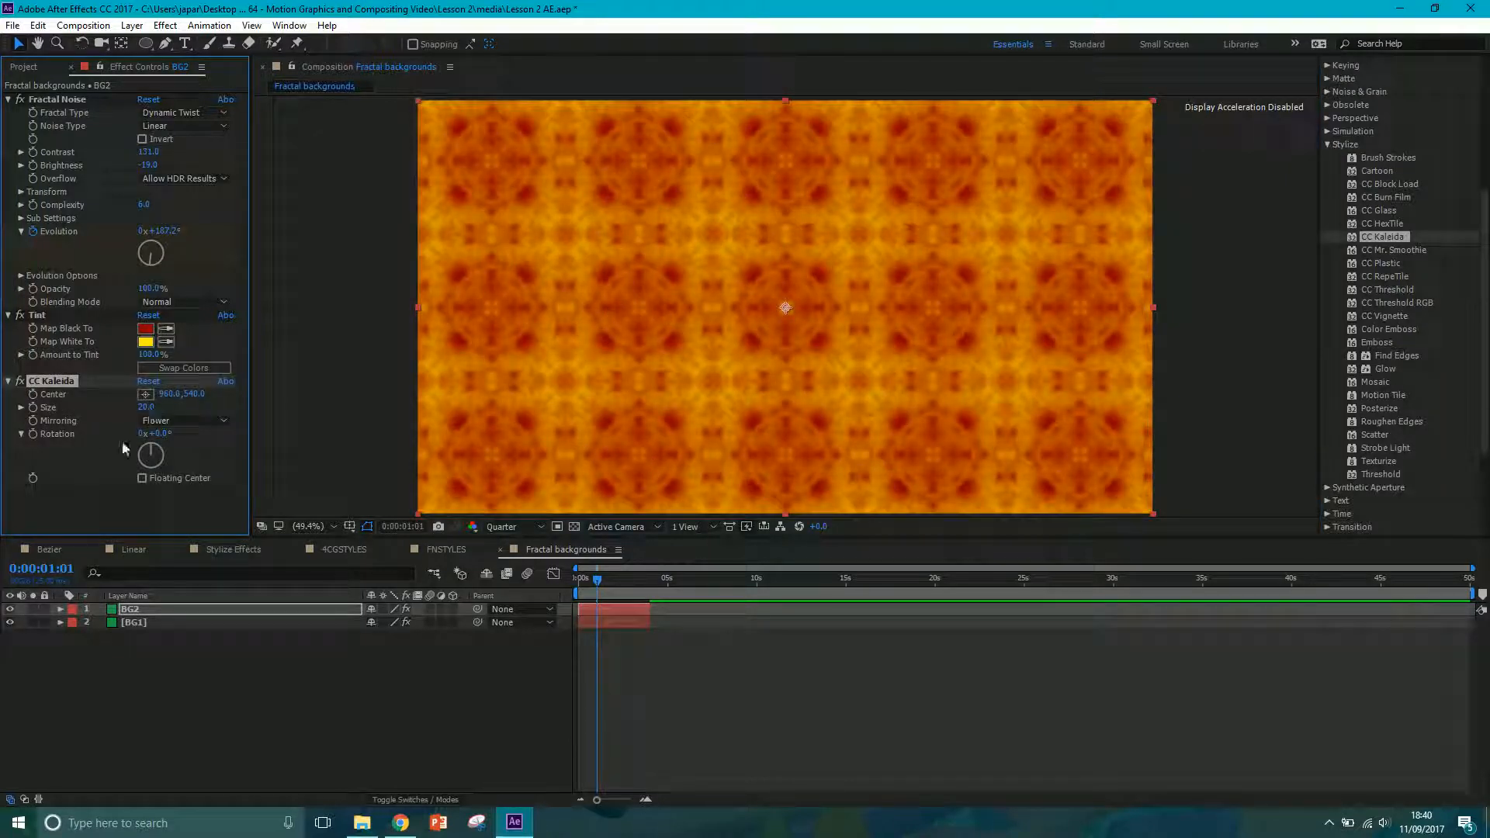
mouse_move(596, 582)
left_mouse_down()
mouse_move(584, 587)
mouse_move(620, 587)
left_mouse_up()
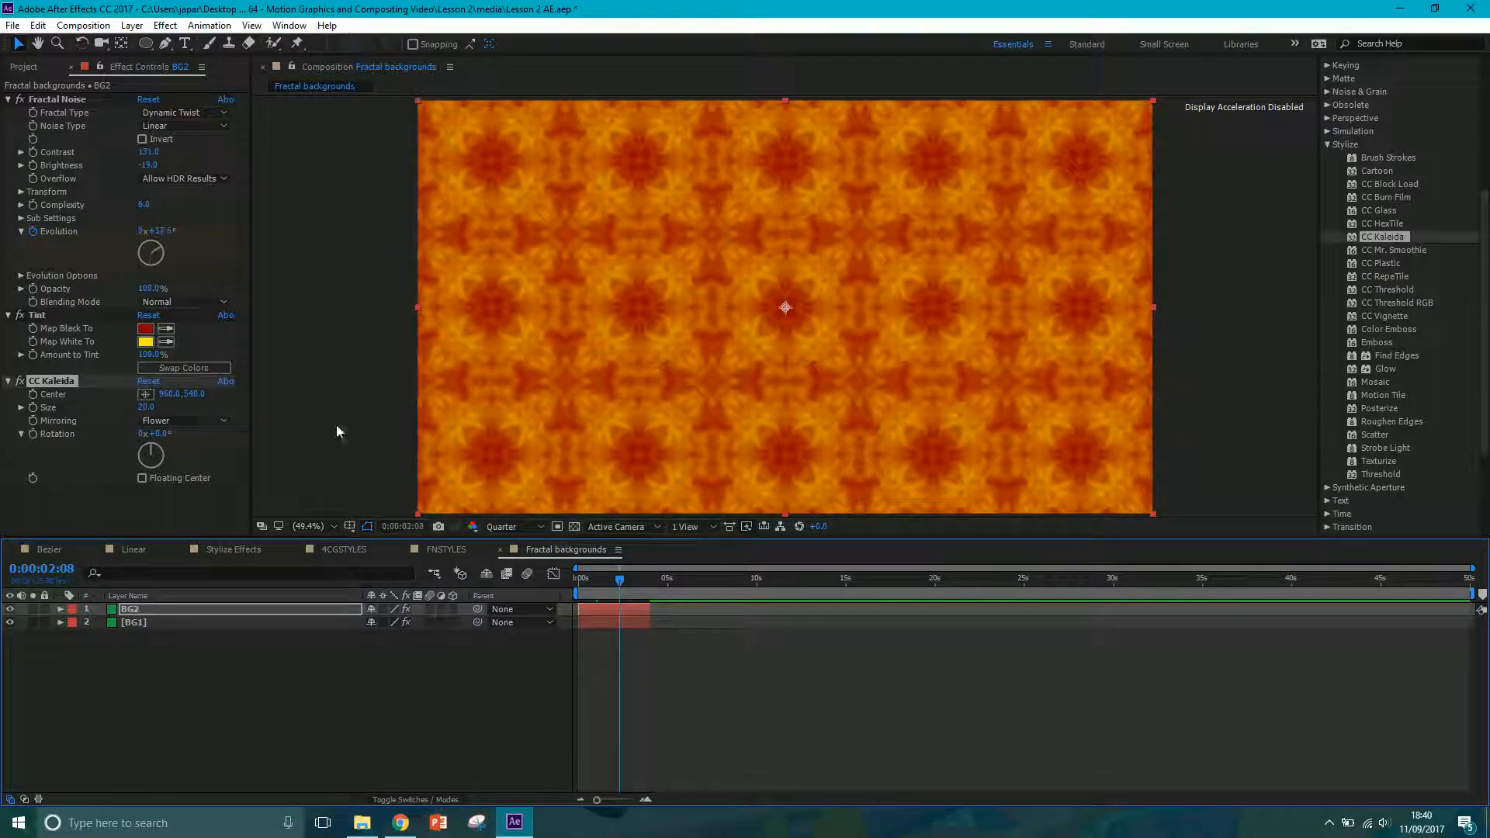
left_click_drag(158, 412, 167, 435)
- Try the Wheel, Flip Flop and Dia Cross mirroring modes in BG2's CC Kaleida effect at different times, and return to Flower
left_click(178, 421)
left_click(192, 455)
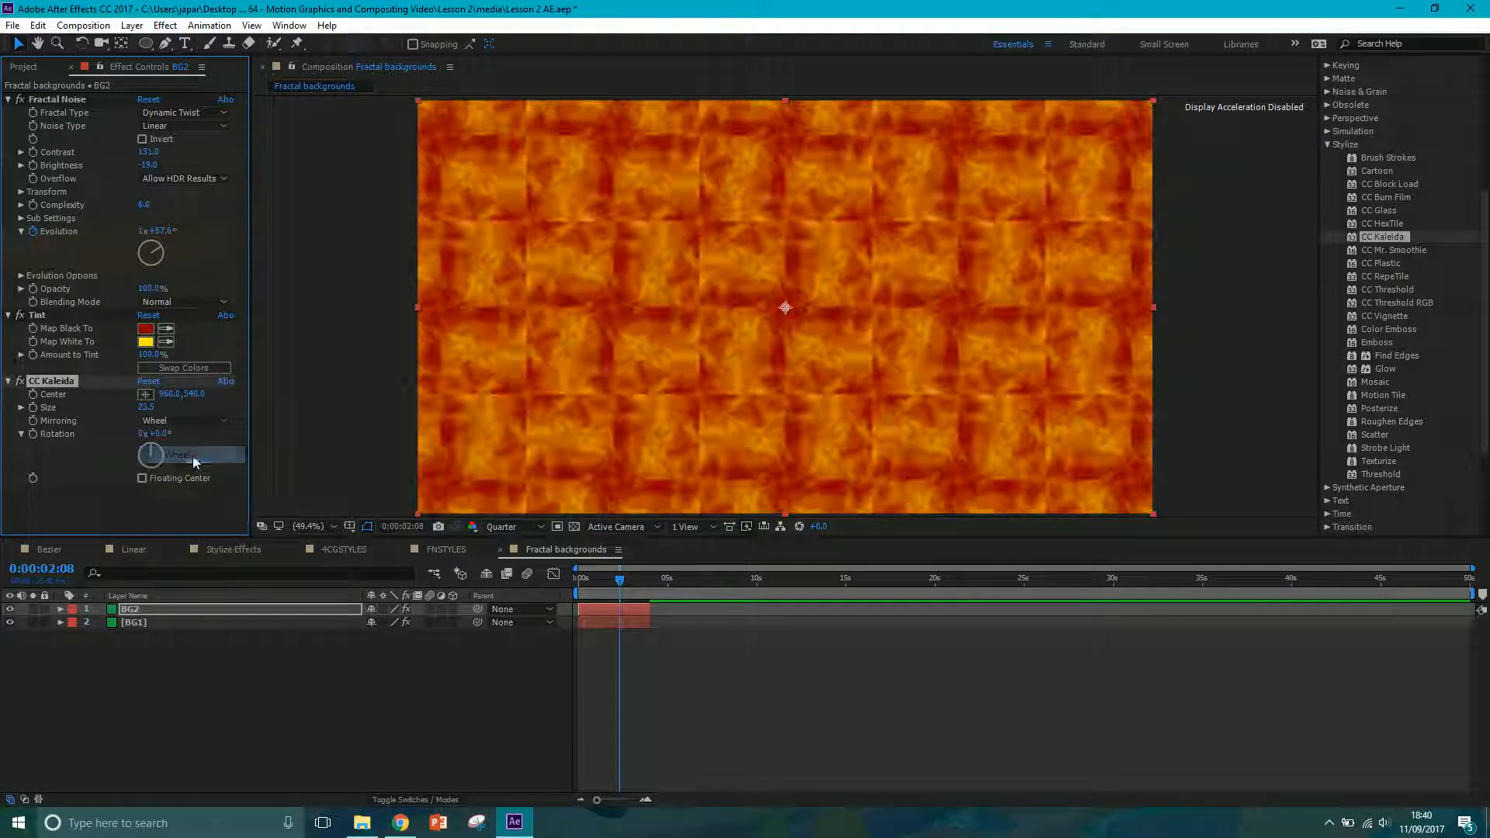
left_click_drag(617, 579, 604, 580)
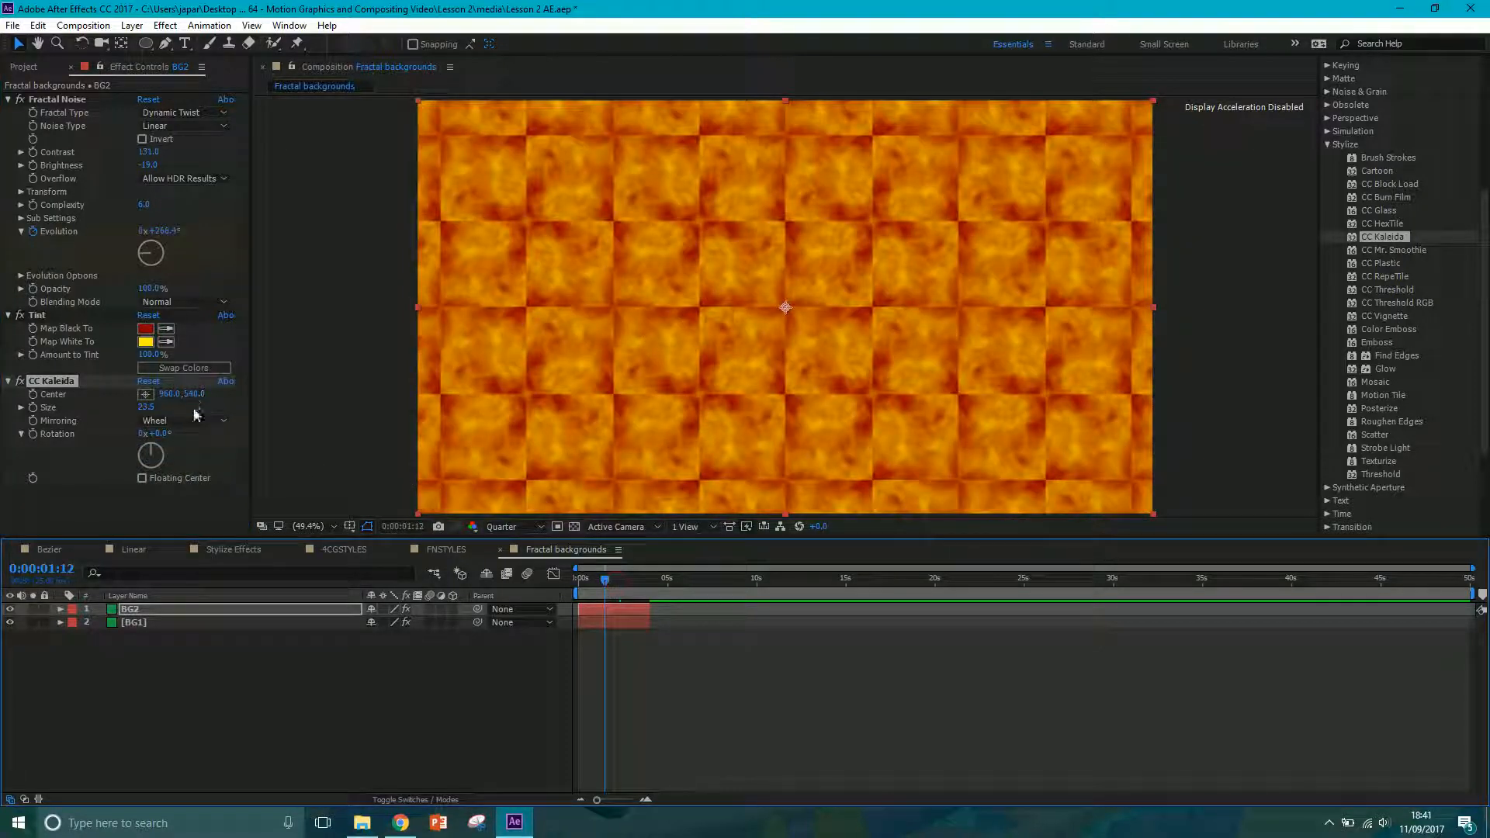
left_click(184, 427)
left_click(194, 502)
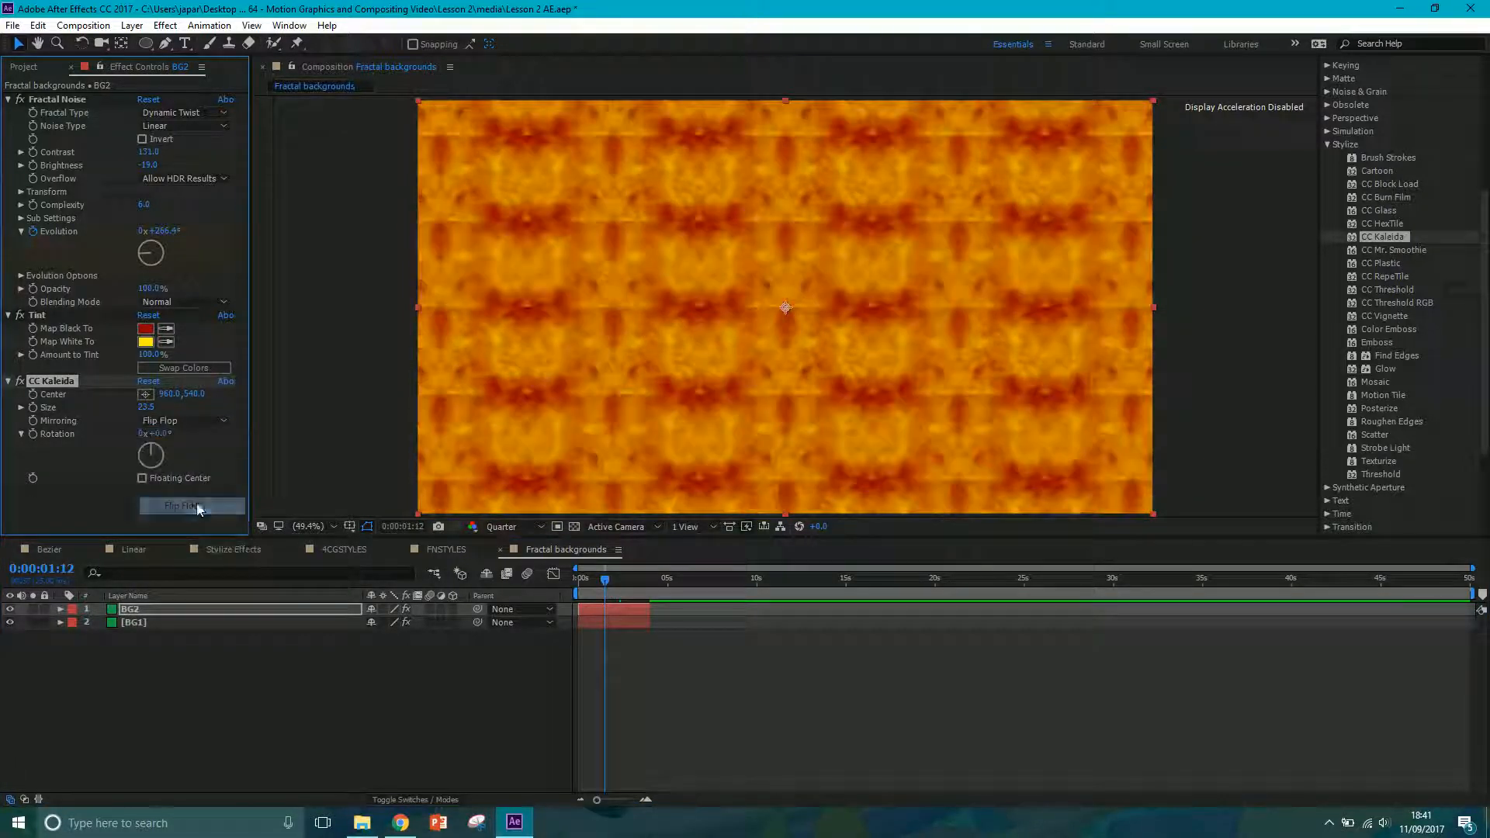
left_click(186, 420)
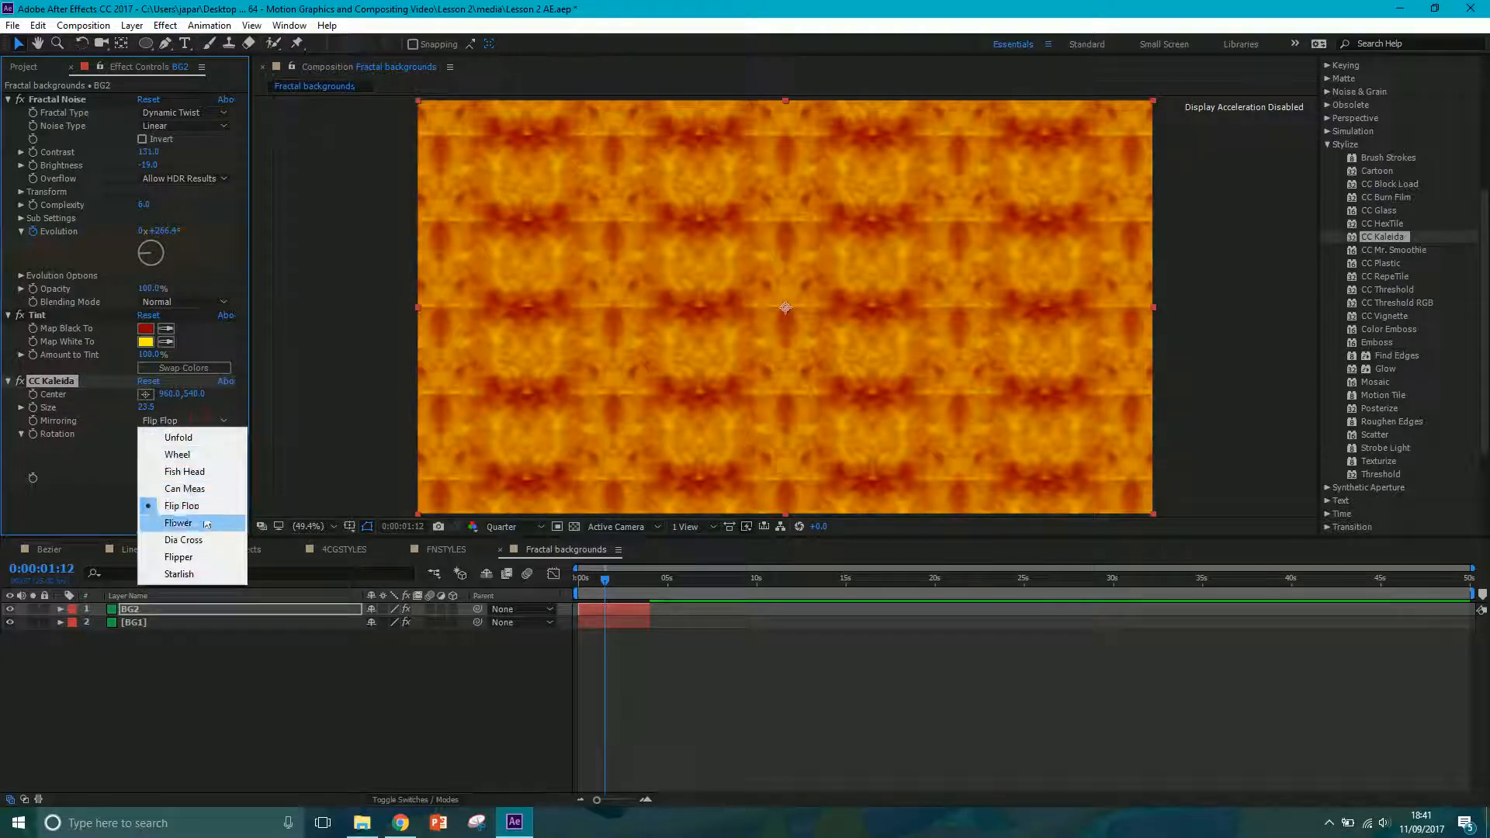
left_click(193, 541)
left_click_drag(605, 583, 630, 583)
left_click(175, 424)
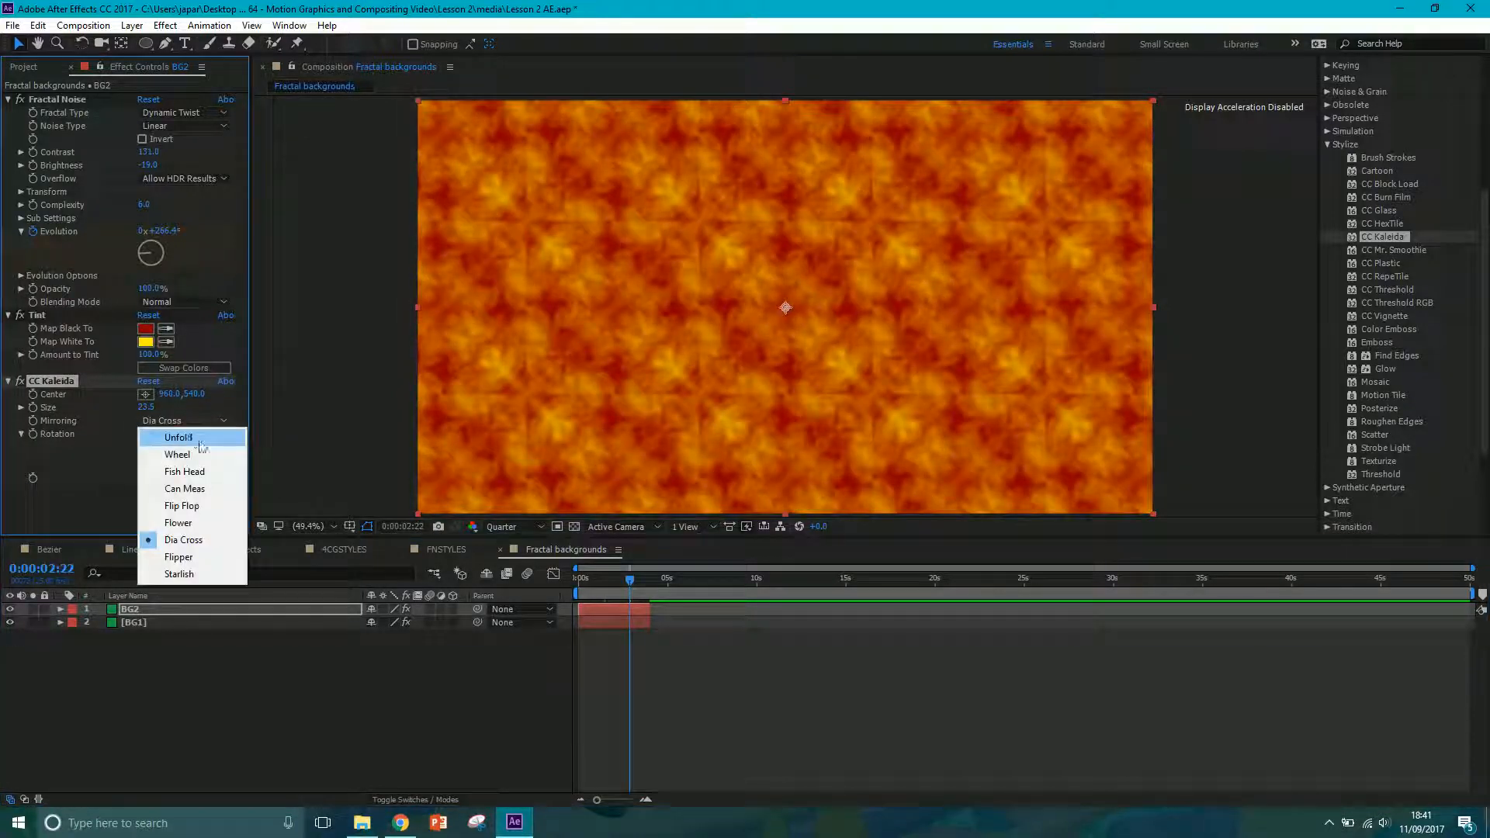
left_click(193, 522)
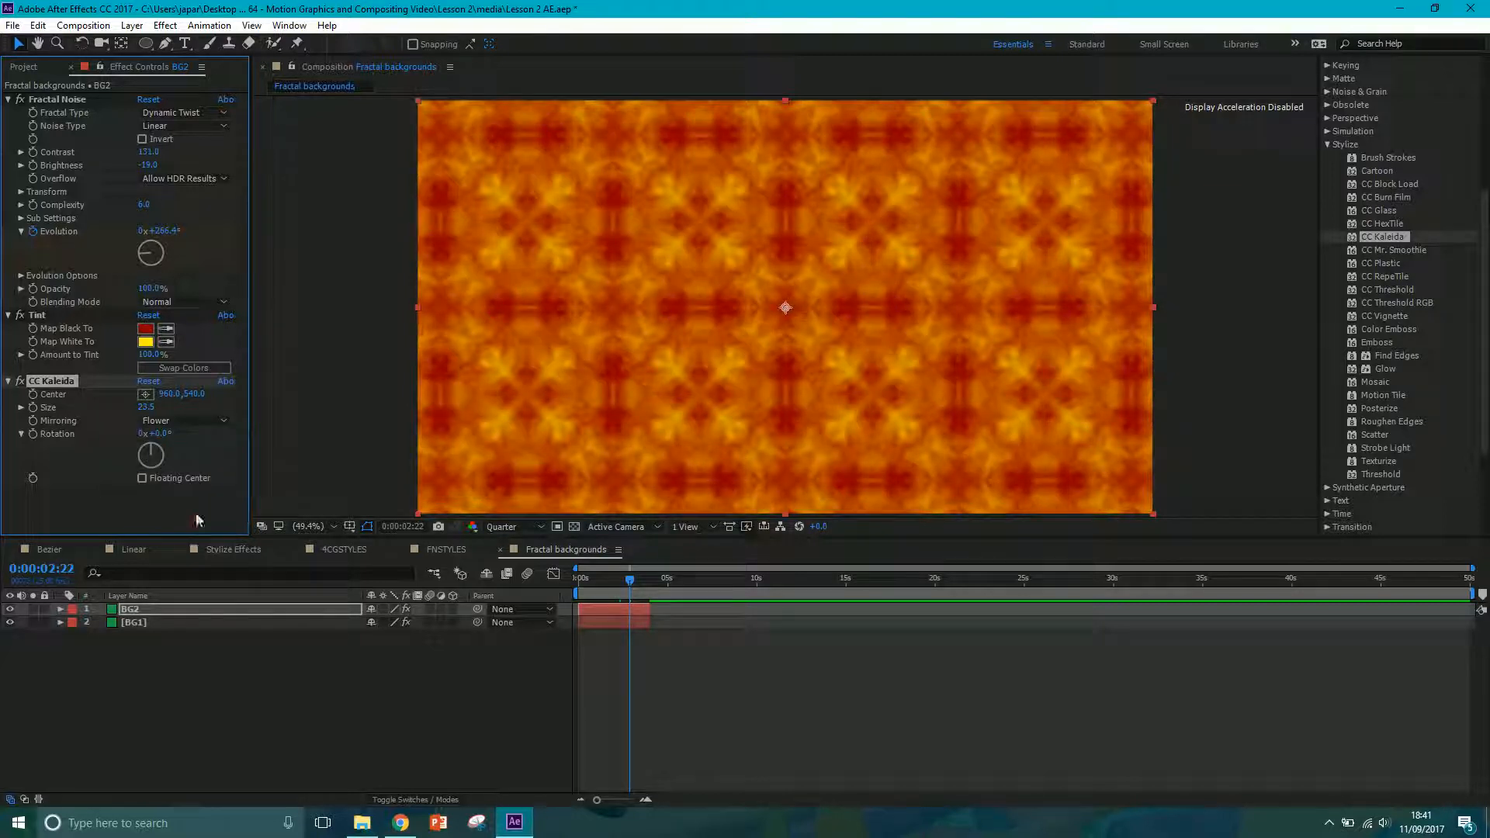
- Try rotating BG2's CC Kaleida pattern to about 216° and undo the rotation
mouse_move(151, 458)
left_mouse_down()
mouse_move(165, 471)
mouse_move(145, 470)
left_mouse_up()
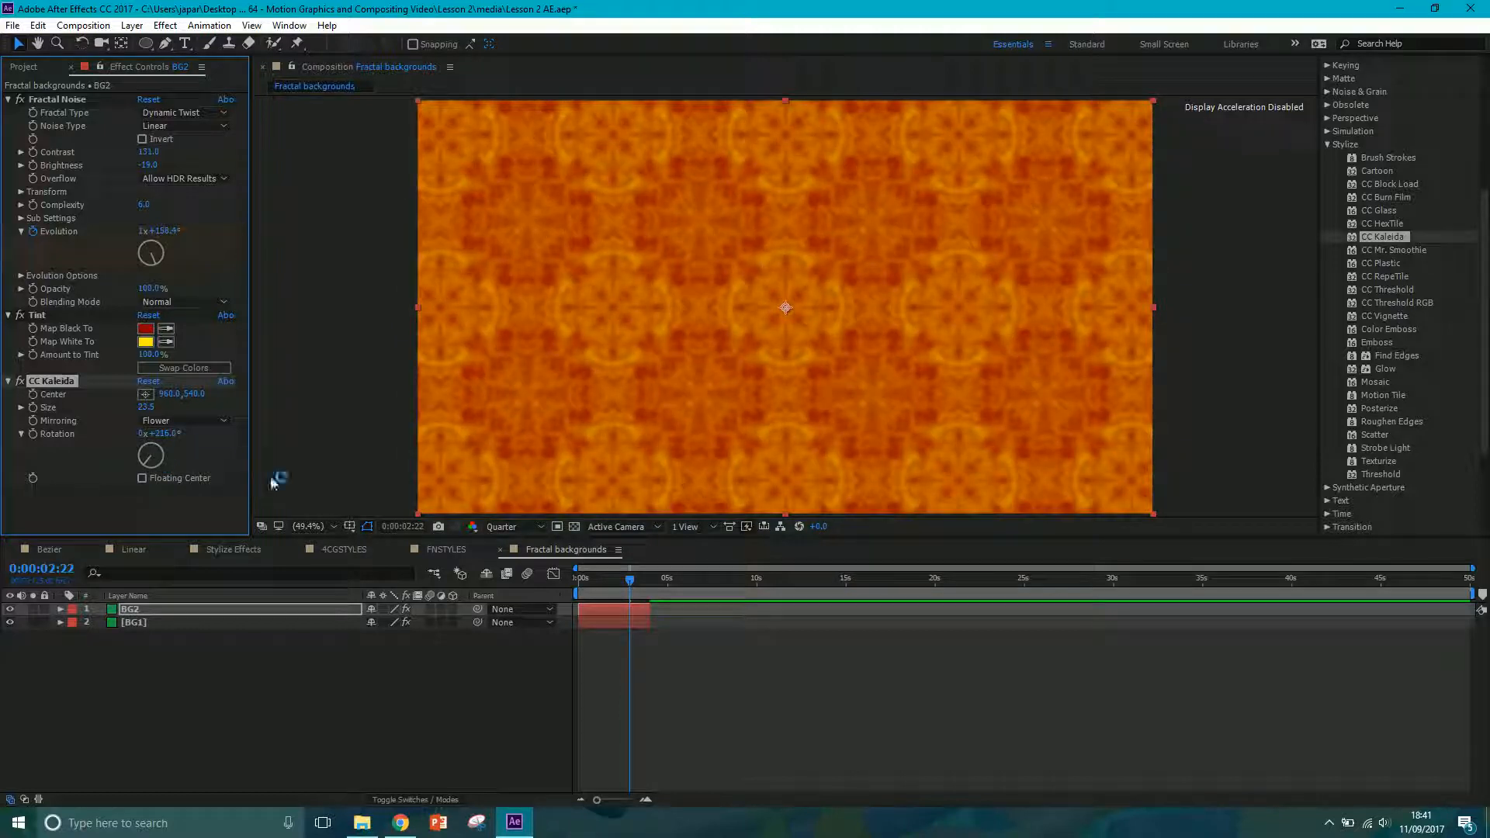
key("ctrl+z")
mouse_move(630, 579)
left_mouse_down()
mouse_move(590, 595)
mouse_move(627, 590)
left_mouse_up()
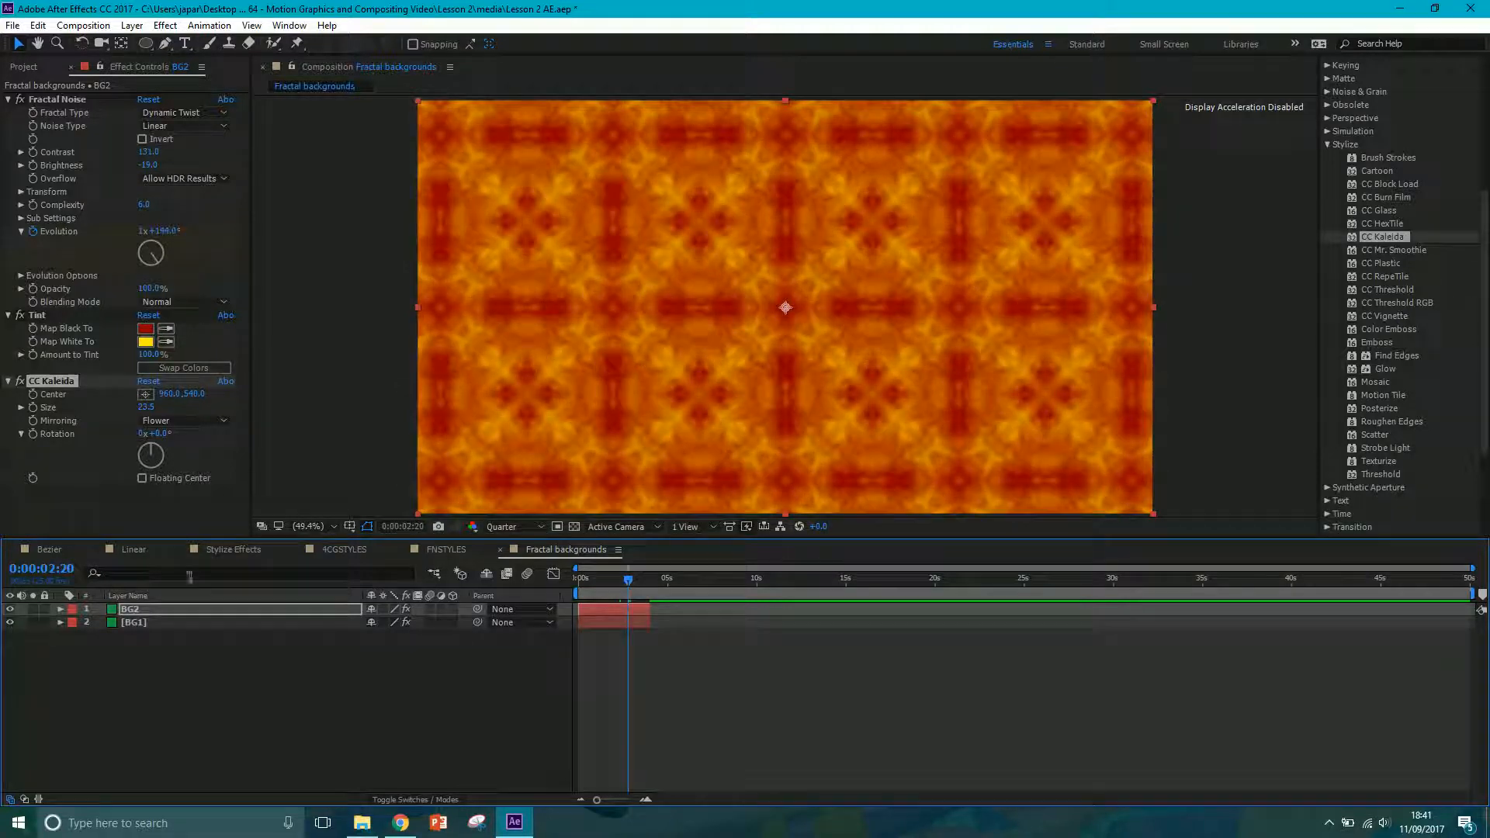
- Duplicate the BG2 layer and delete the CC Kaleida effect from the new copy
left_click(152, 611)
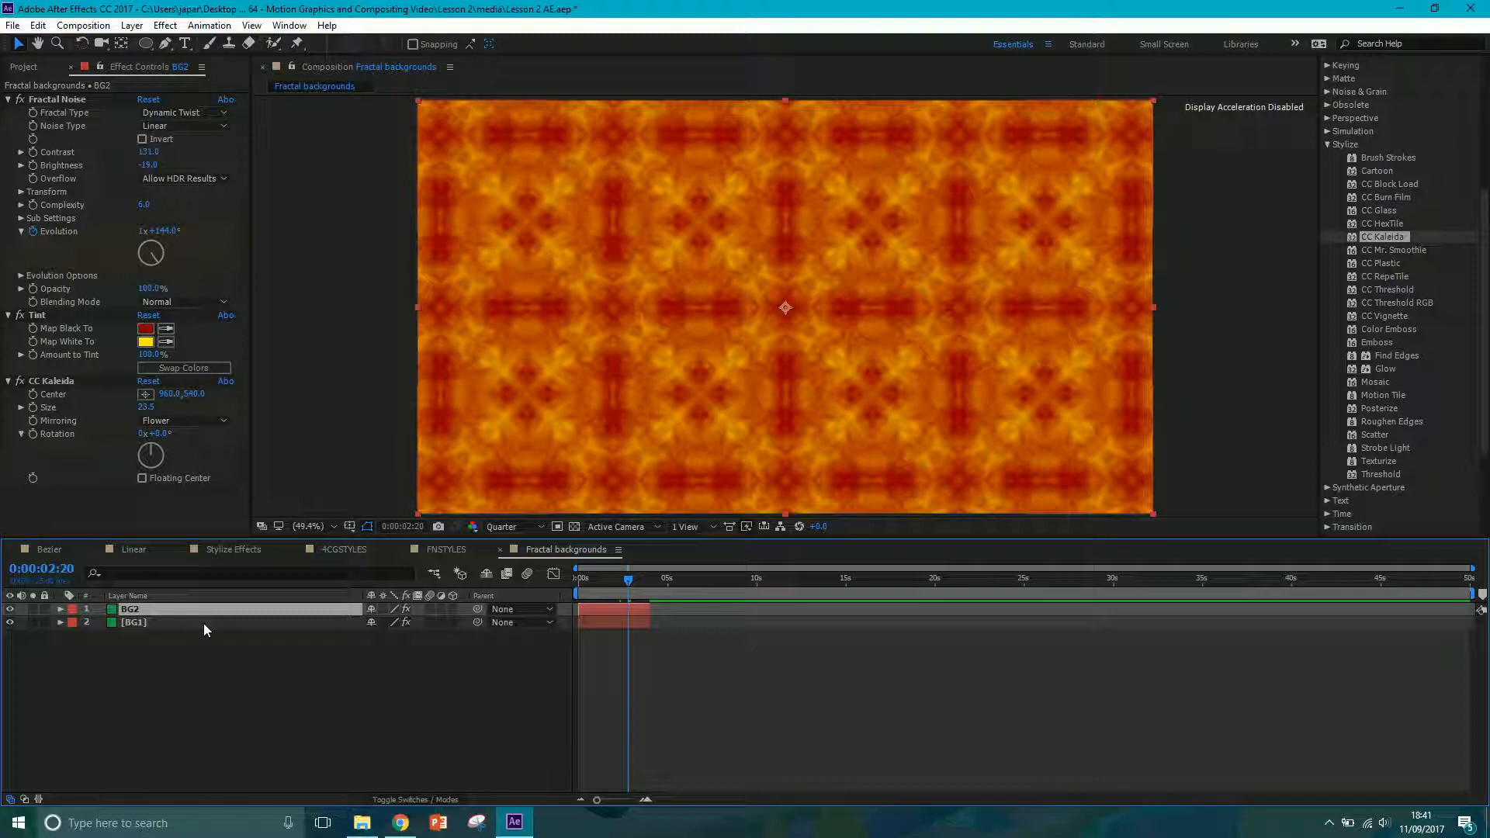
key("ctrl+d")
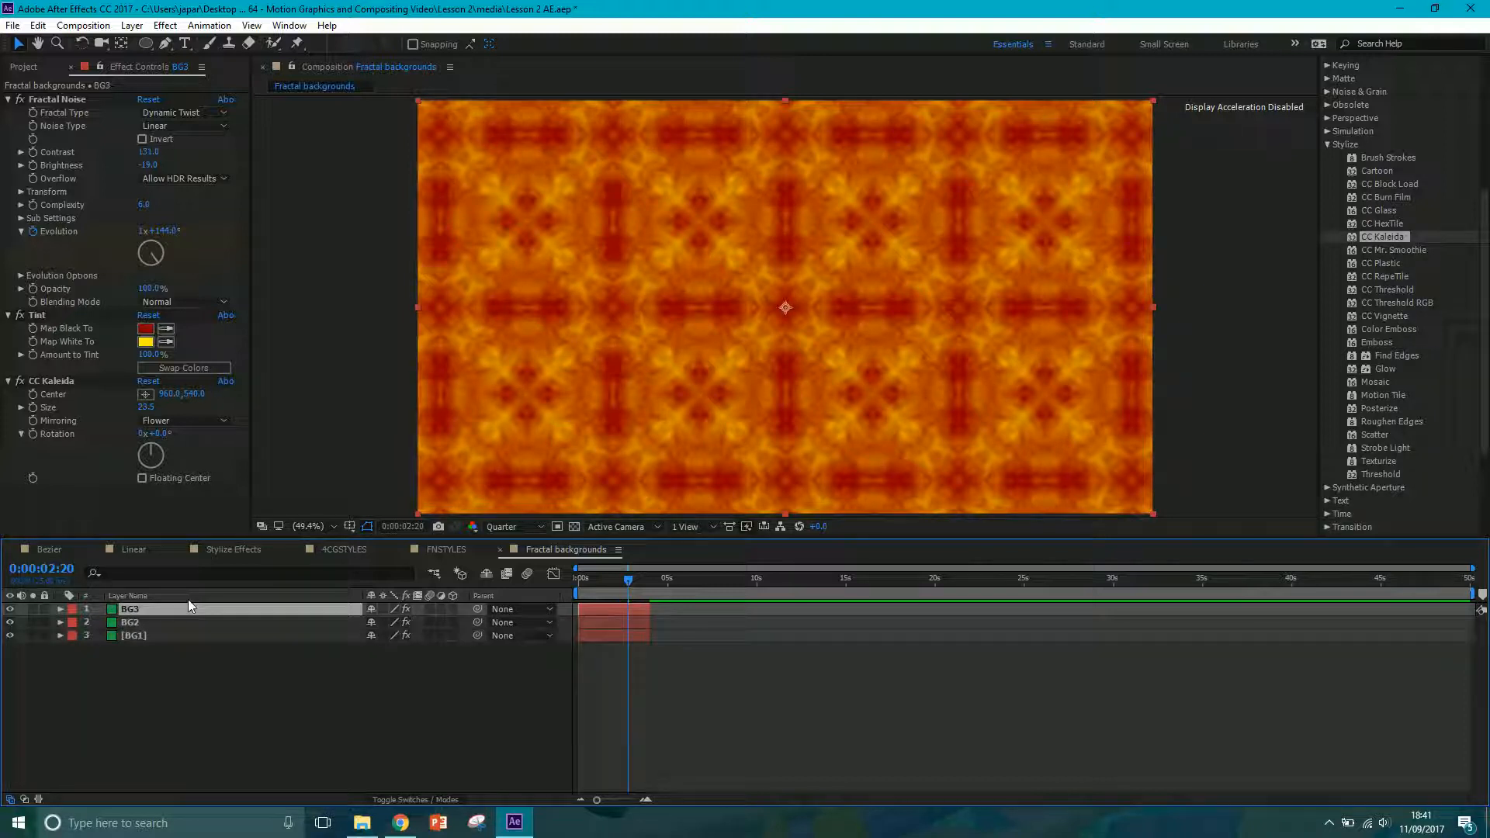
left_click(147, 621)
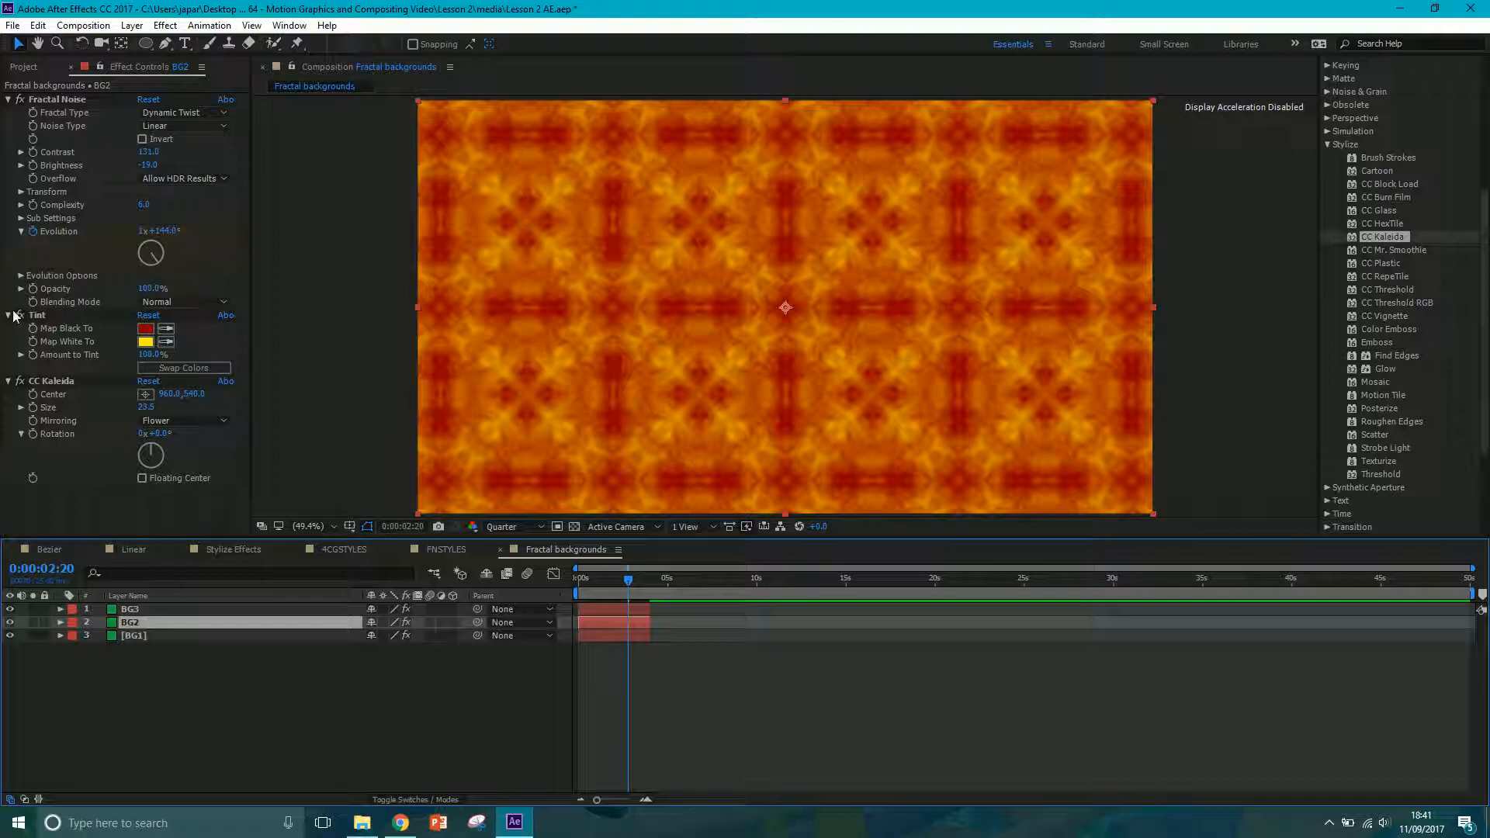
left_click(123, 609)
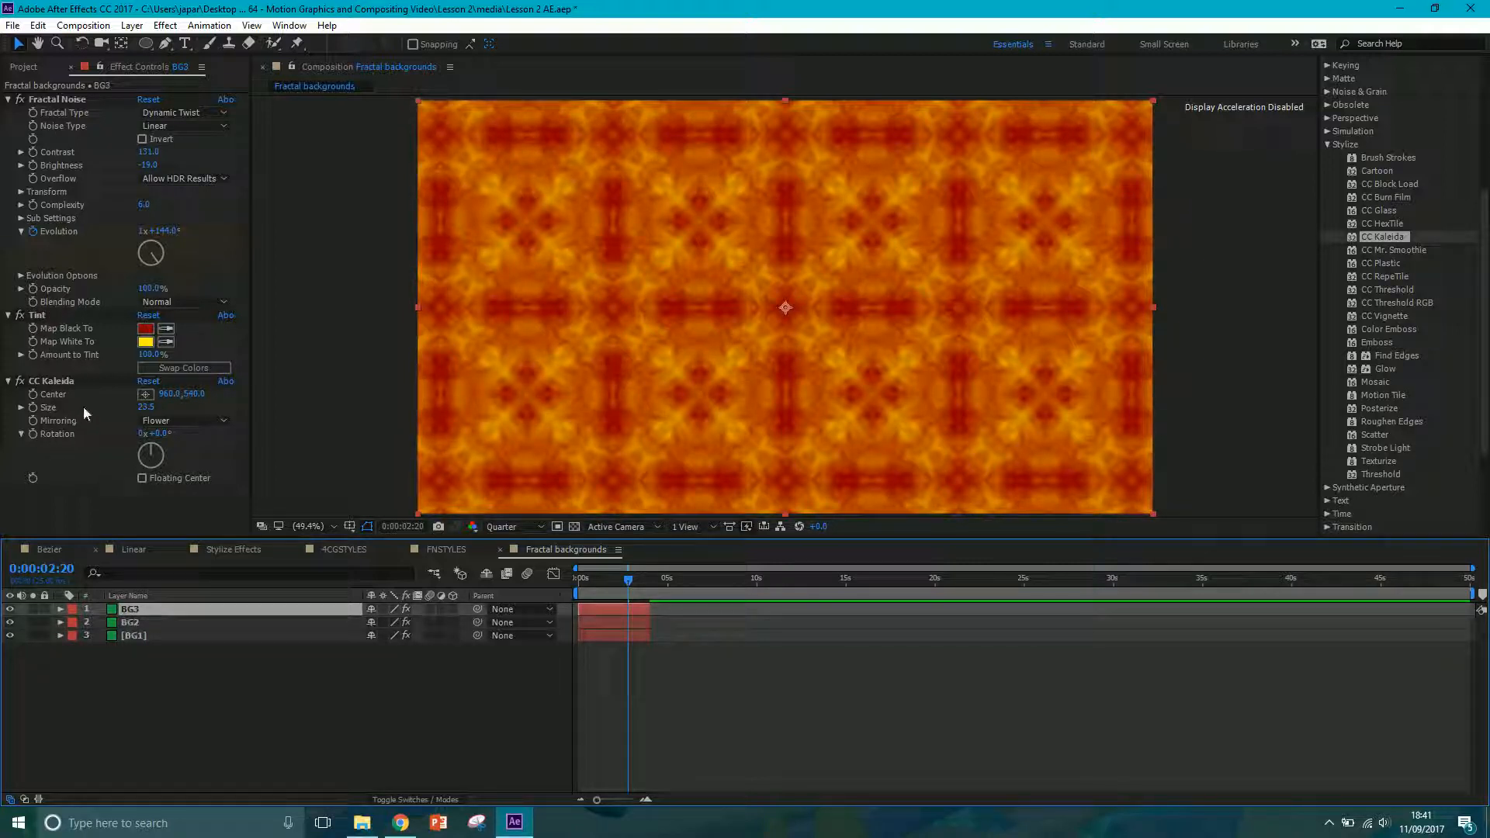
left_click(66, 381)
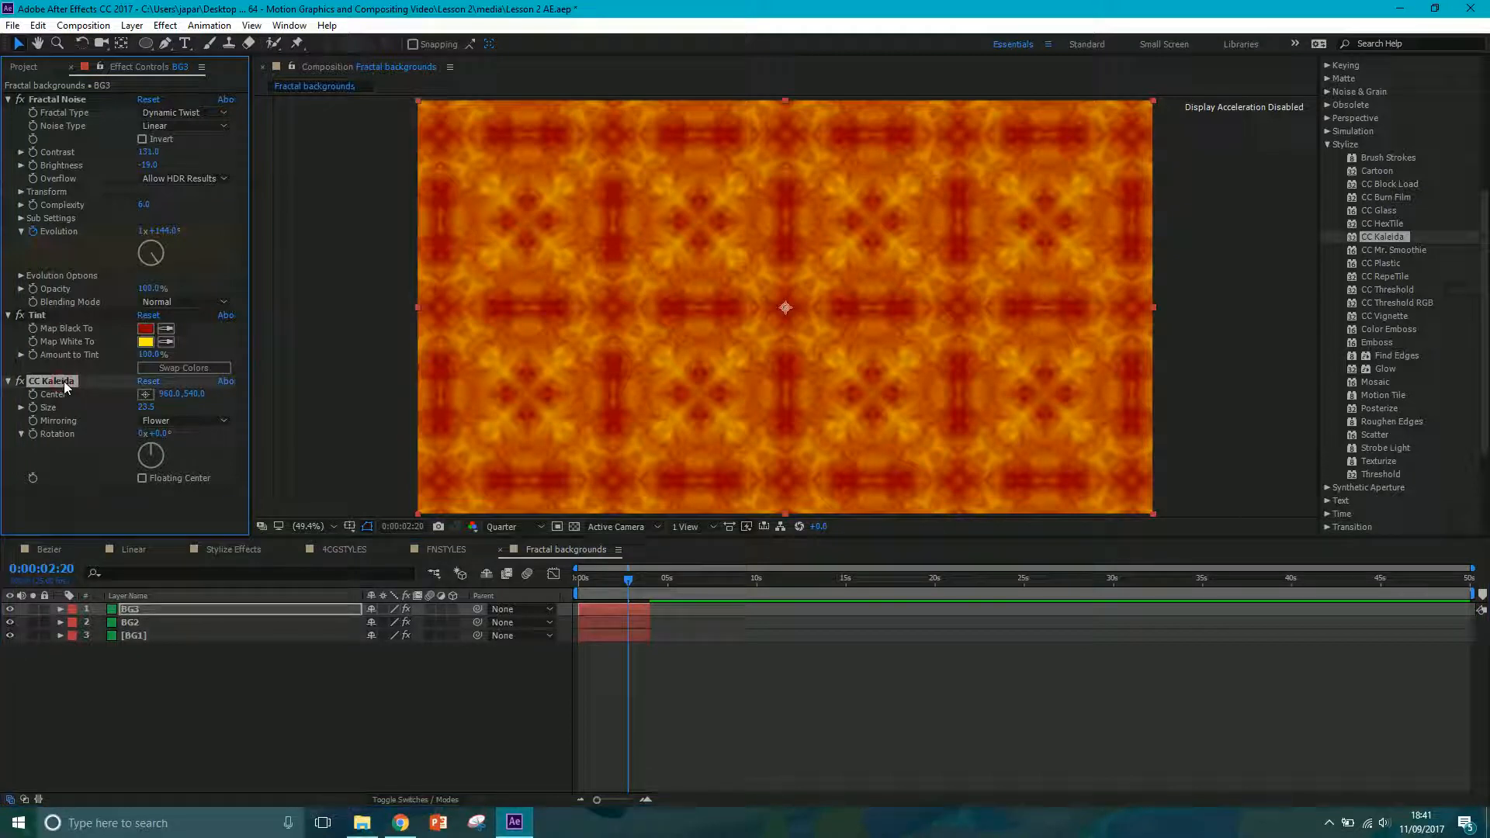
key("Delete")
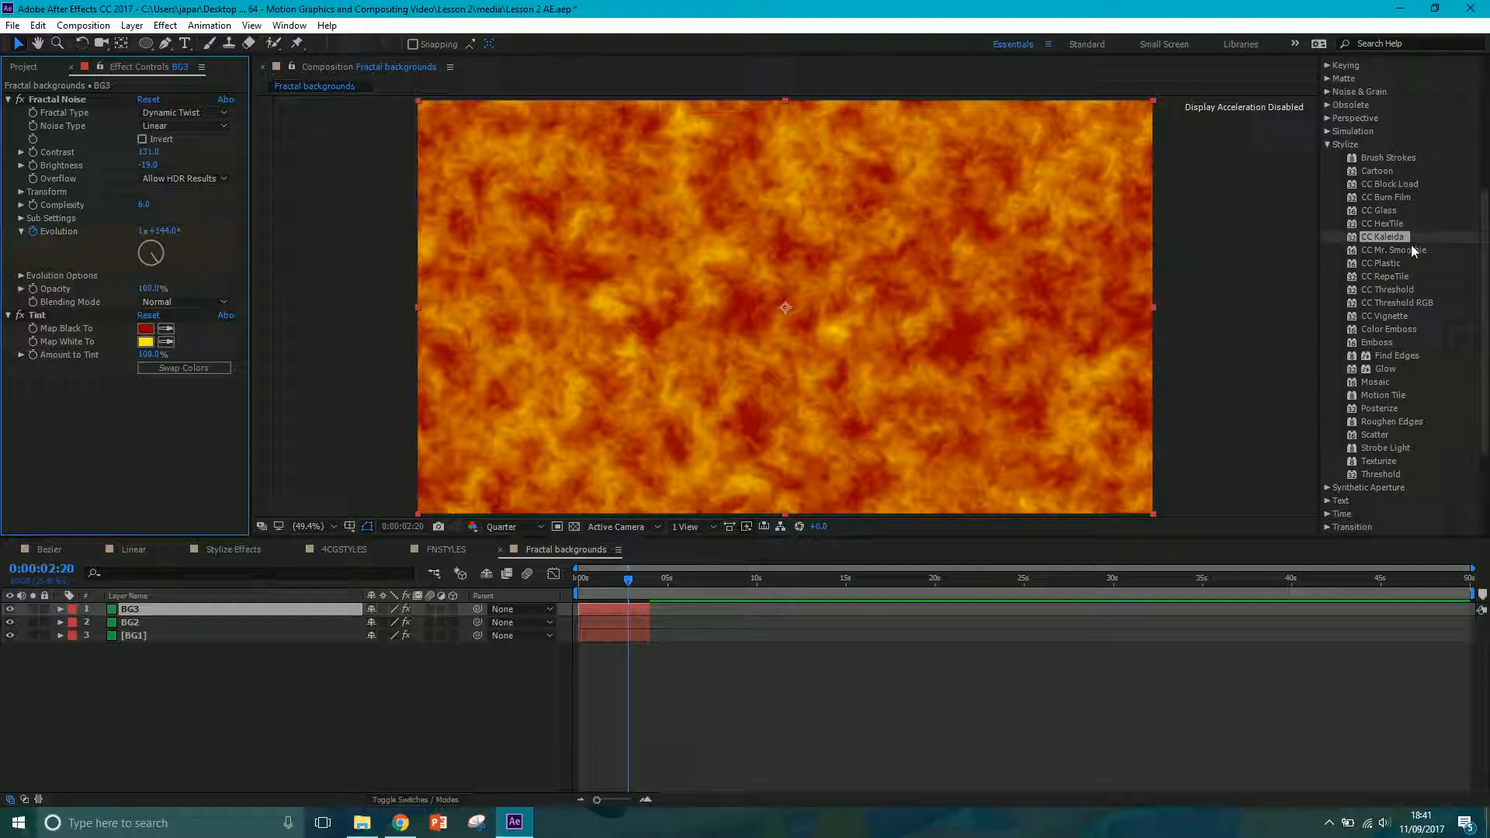
- Apply CC Vignette to the BG3 layer, set its Amount to 221 and widen its Angle of View
left_click(1391, 317)
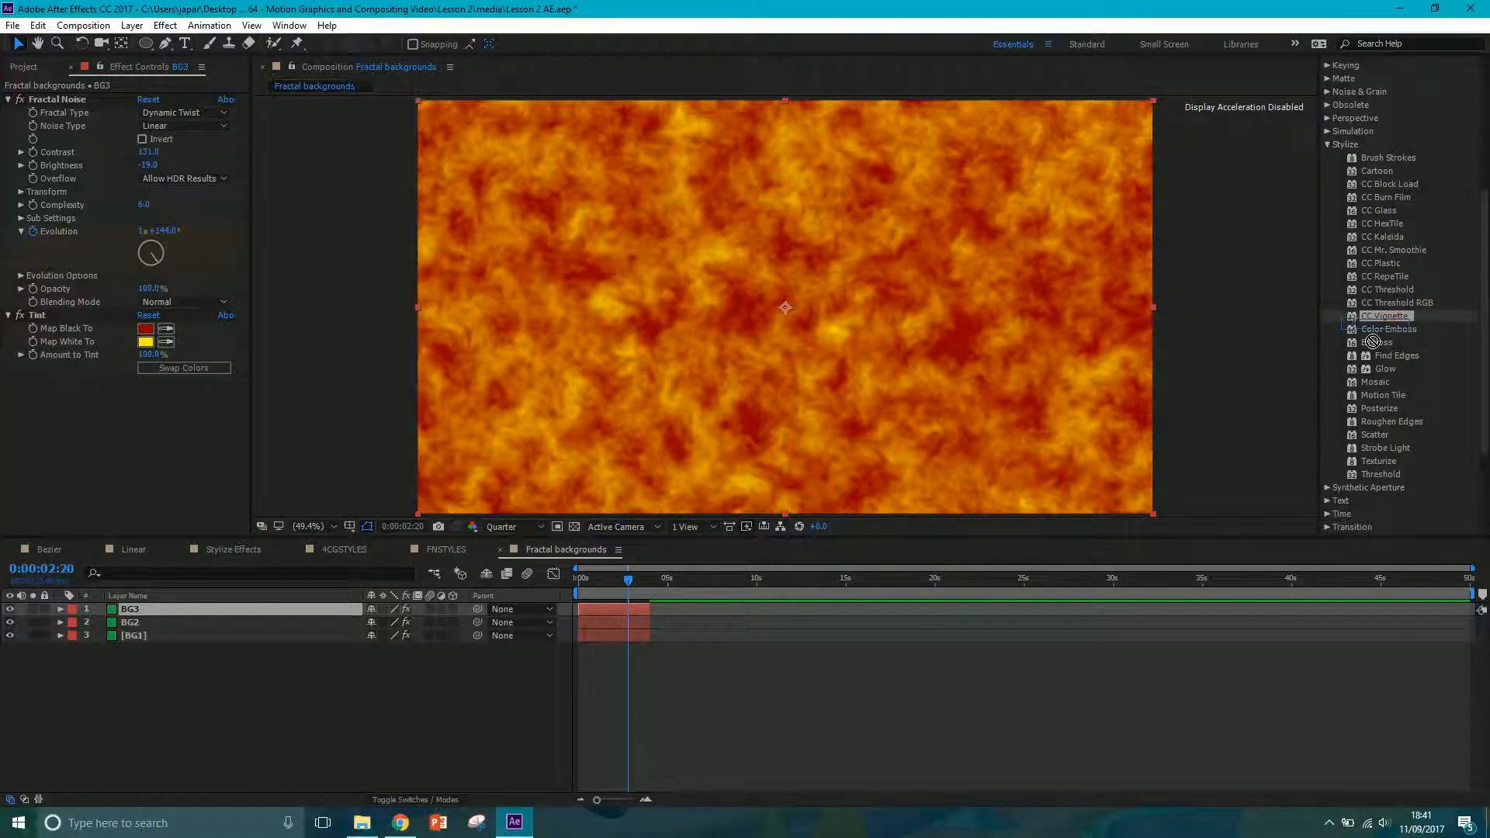
left_click_drag(652, 599, 619, 611)
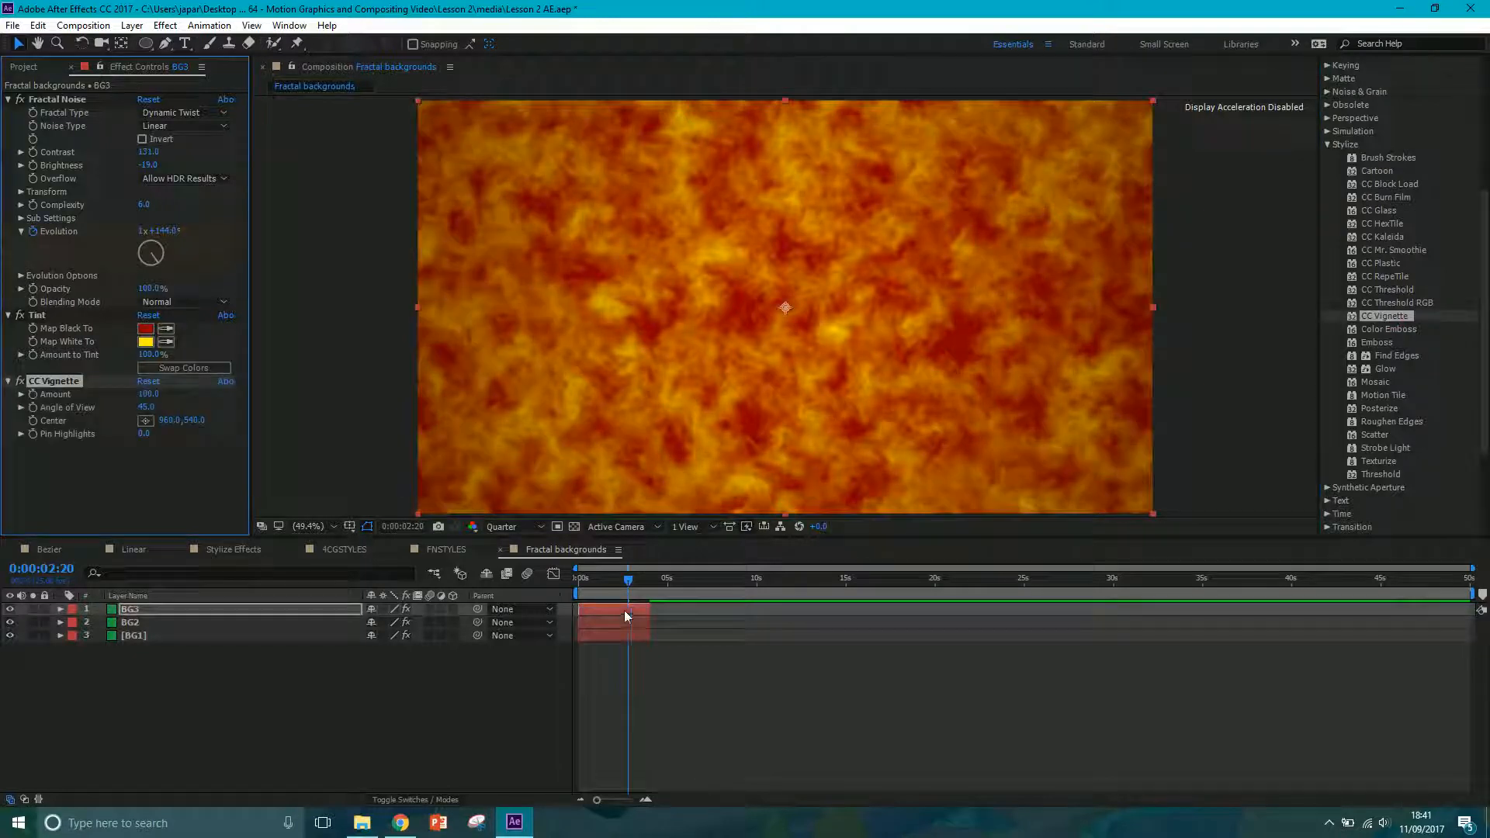
left_click_drag(147, 395, 254, 399)
left_click_drag(151, 408, 186, 417)
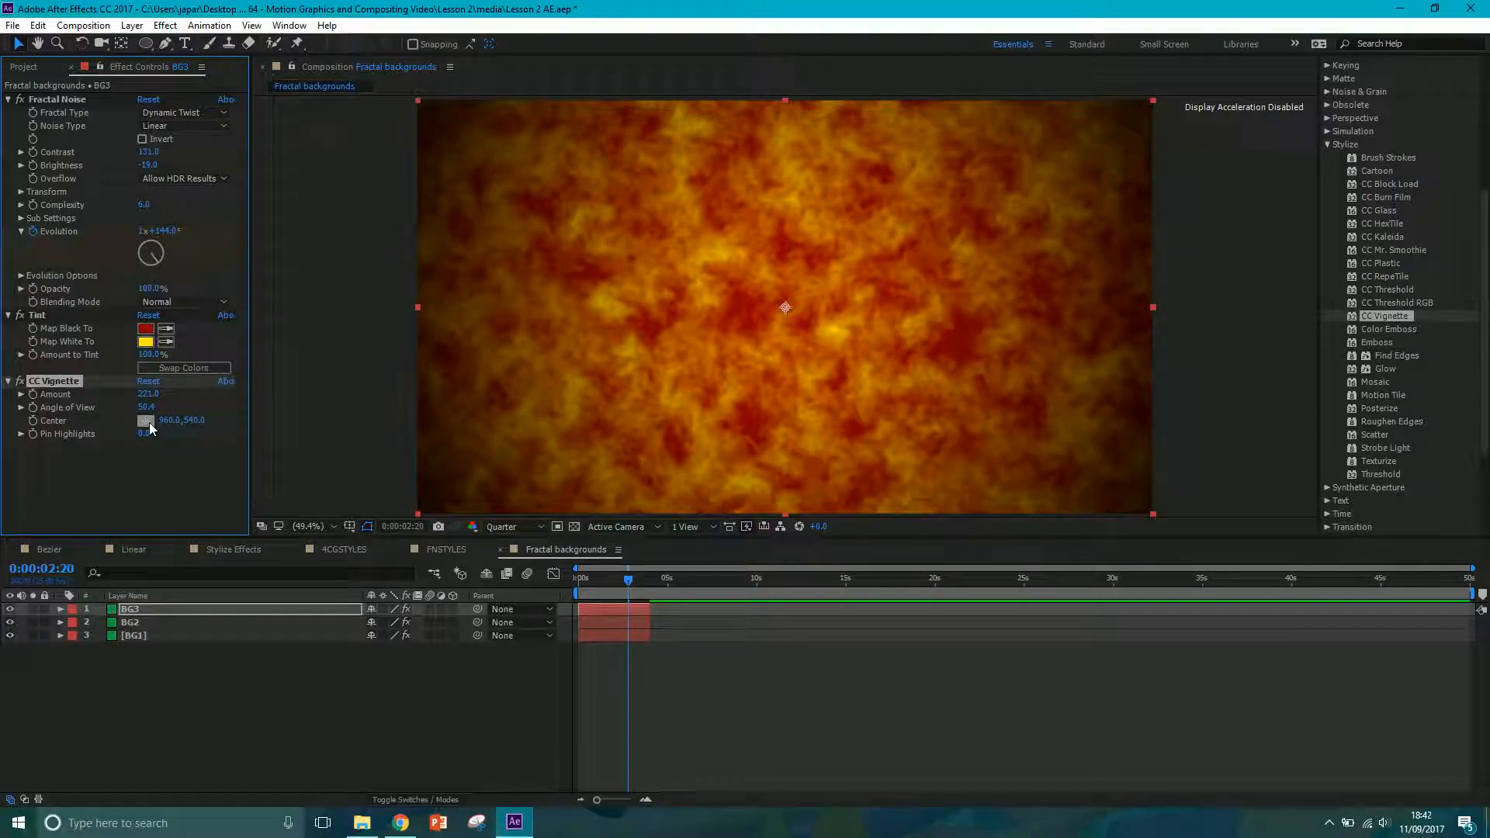
- Compare the BG3 background with its CC Vignette effect switched off and on
left_click(20, 381)
left_click(20, 381)
- Duplicate the BG3 layer and delete the CC Vignette effect from the new copy
left_click(147, 596)
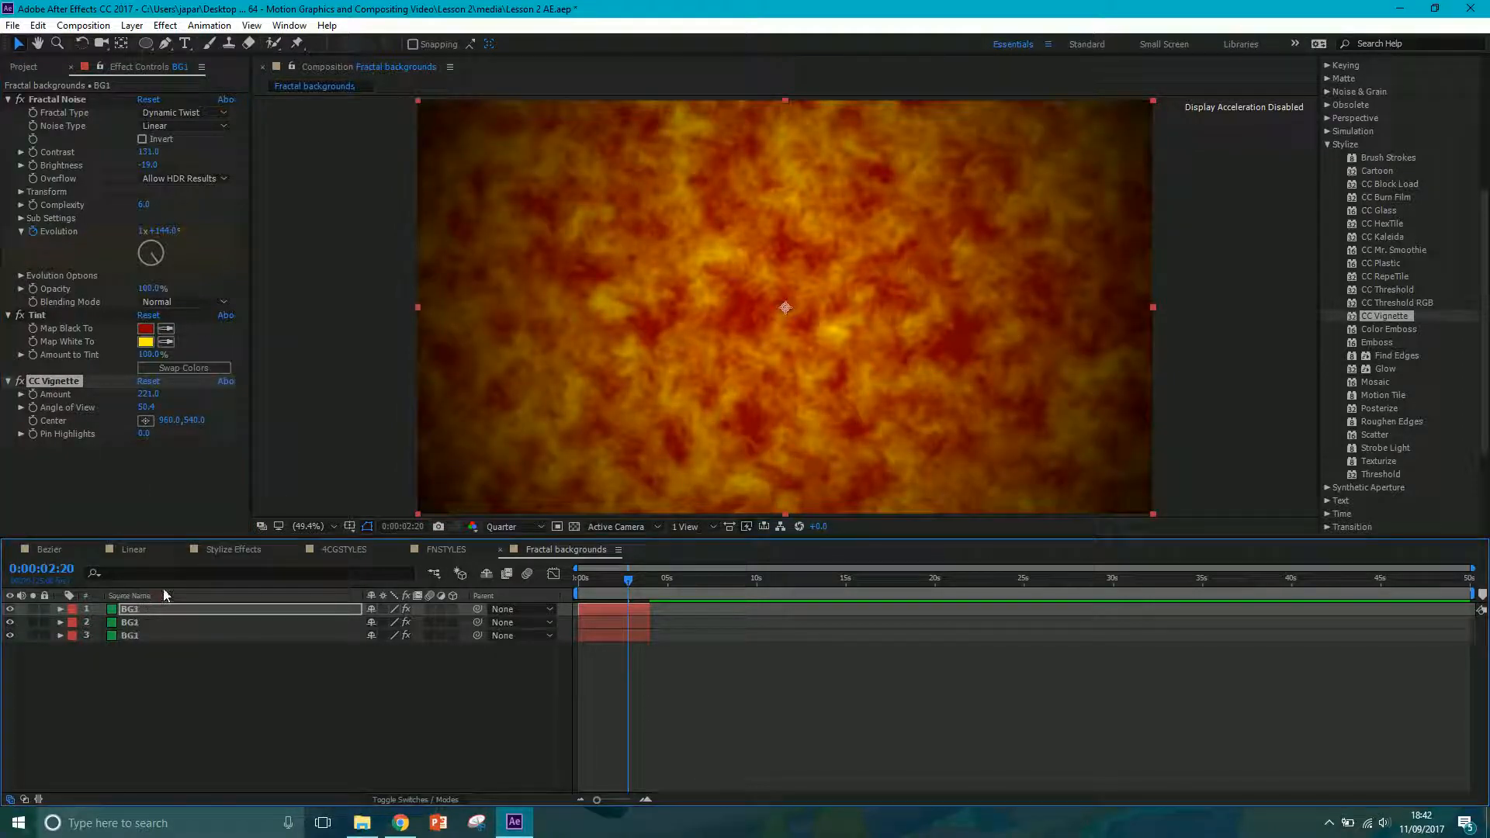
left_click(142, 613)
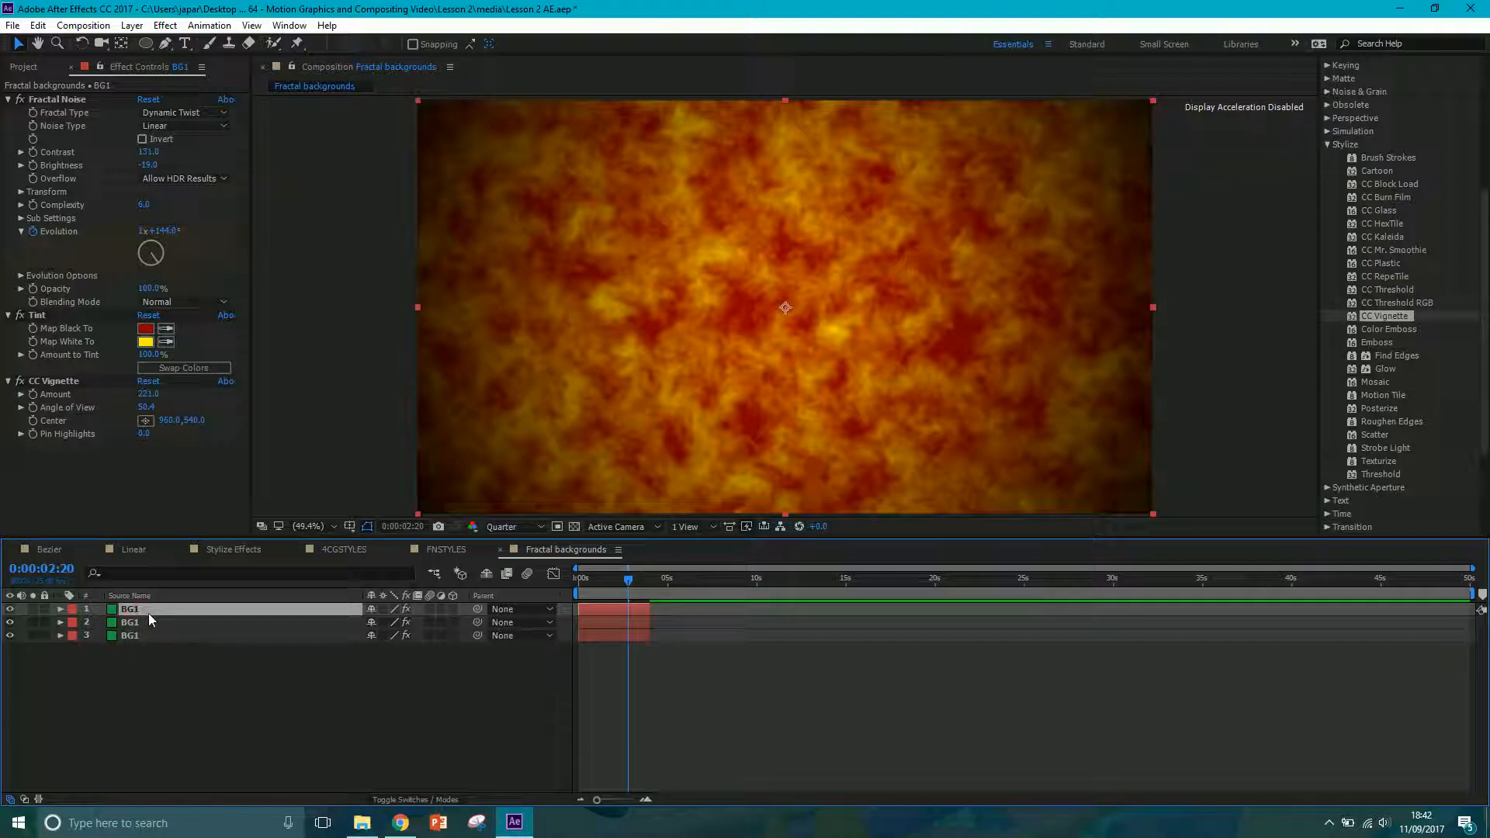
key("ctrl+d")
left_click(145, 596)
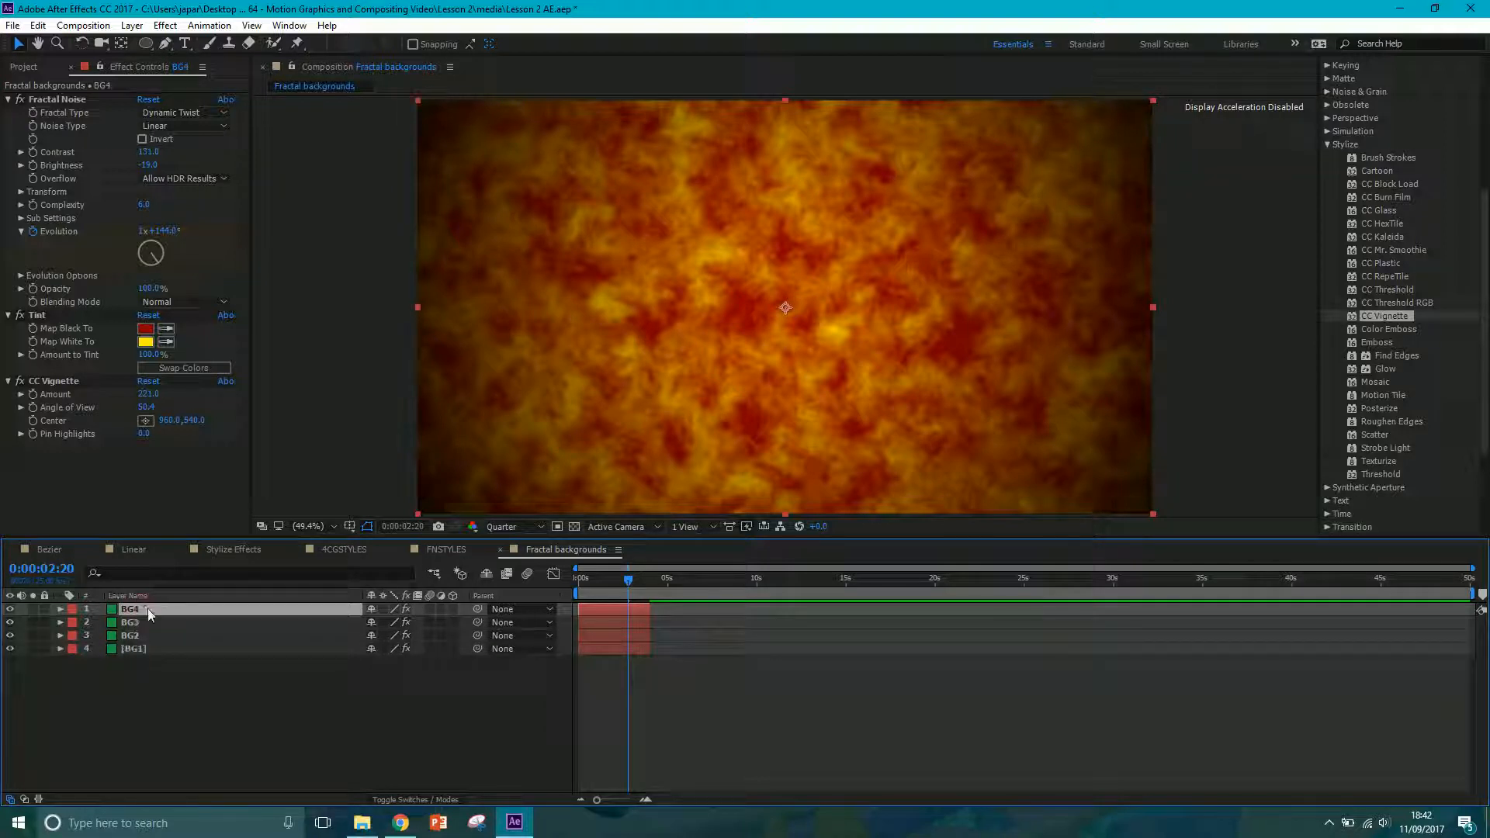
right_click(147, 609)
left_click(138, 633)
left_click(138, 611)
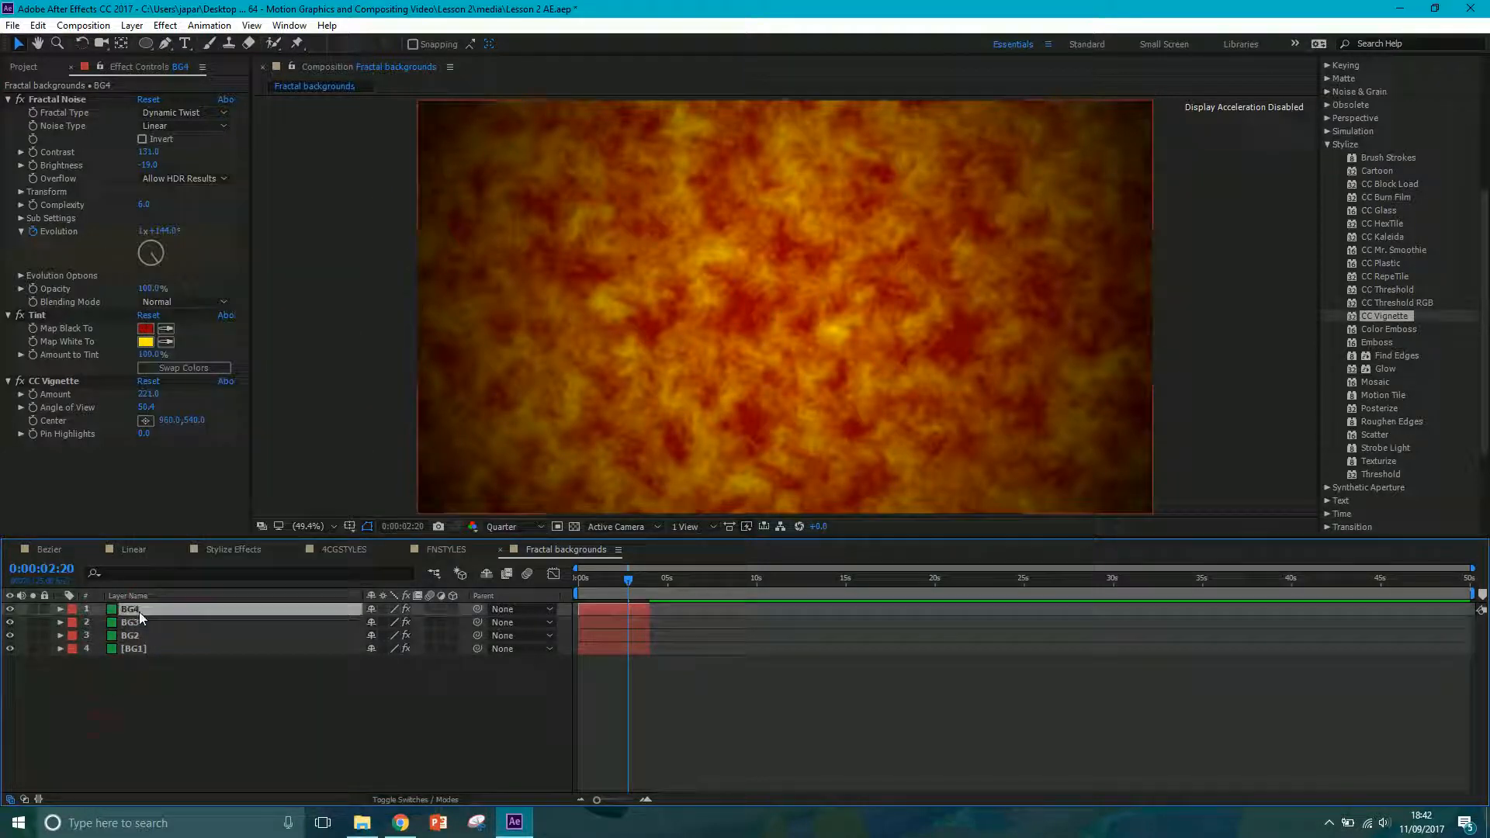
left_click(76, 379)
key("Delete")
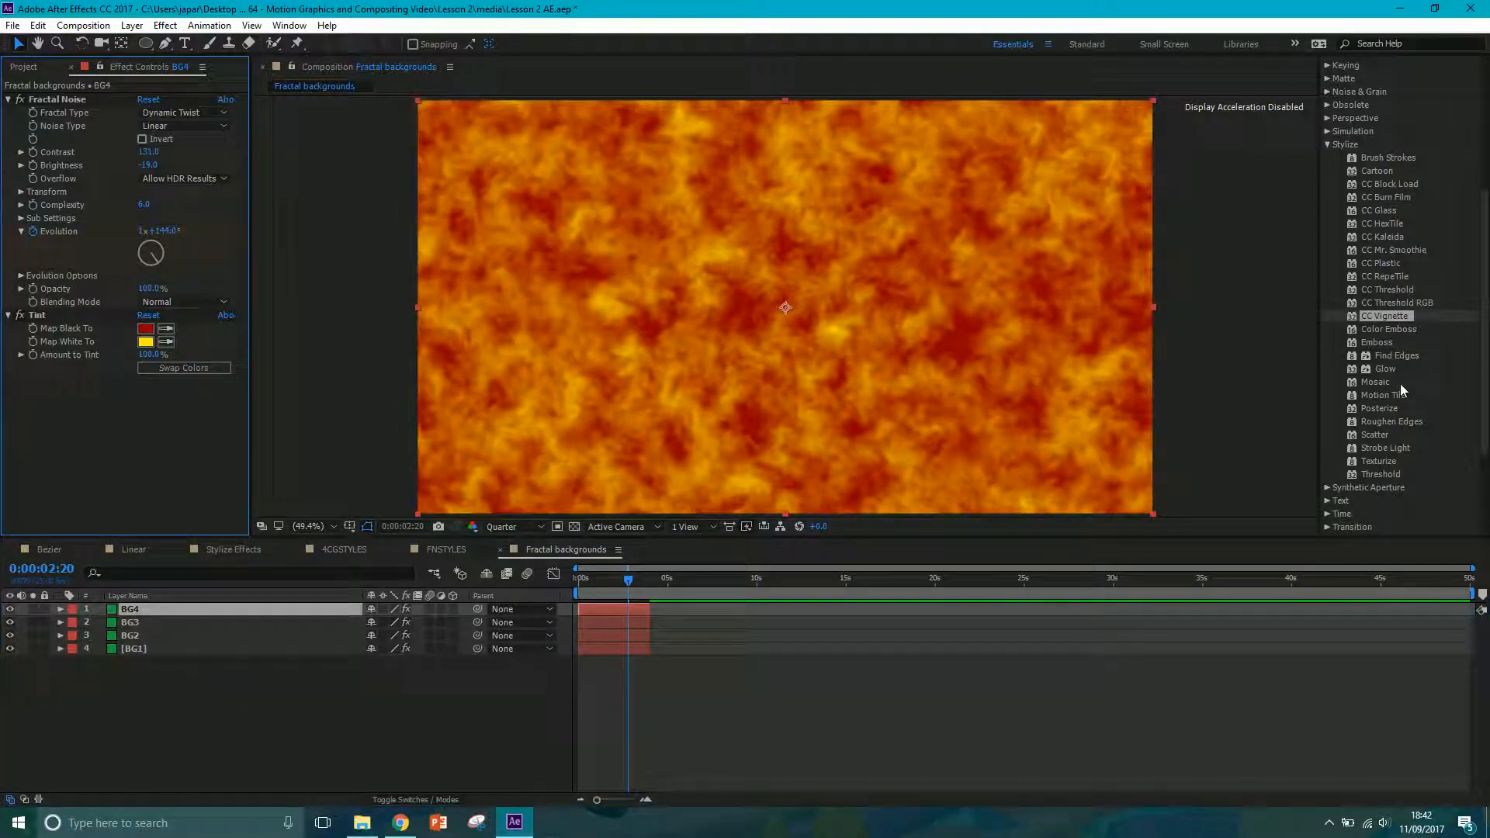
- Apply the Mosaic effect to the BG4 layer with 40 horizontal and 40 vertical blocks
left_click_drag(1376, 382, 607, 611)
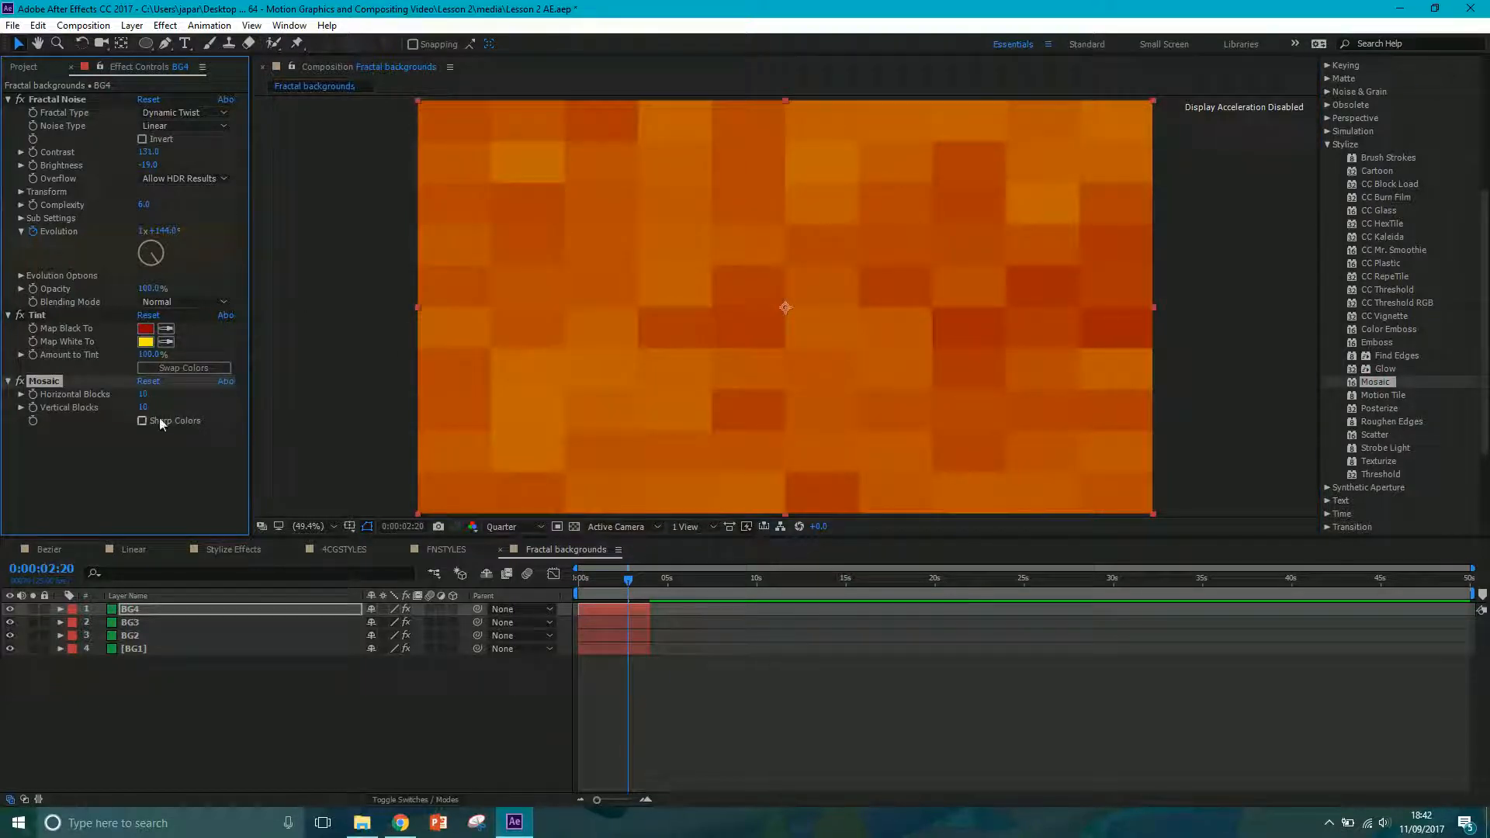
left_click(144, 394)
type("40")
key("Tab")
type("40")
key("Return")
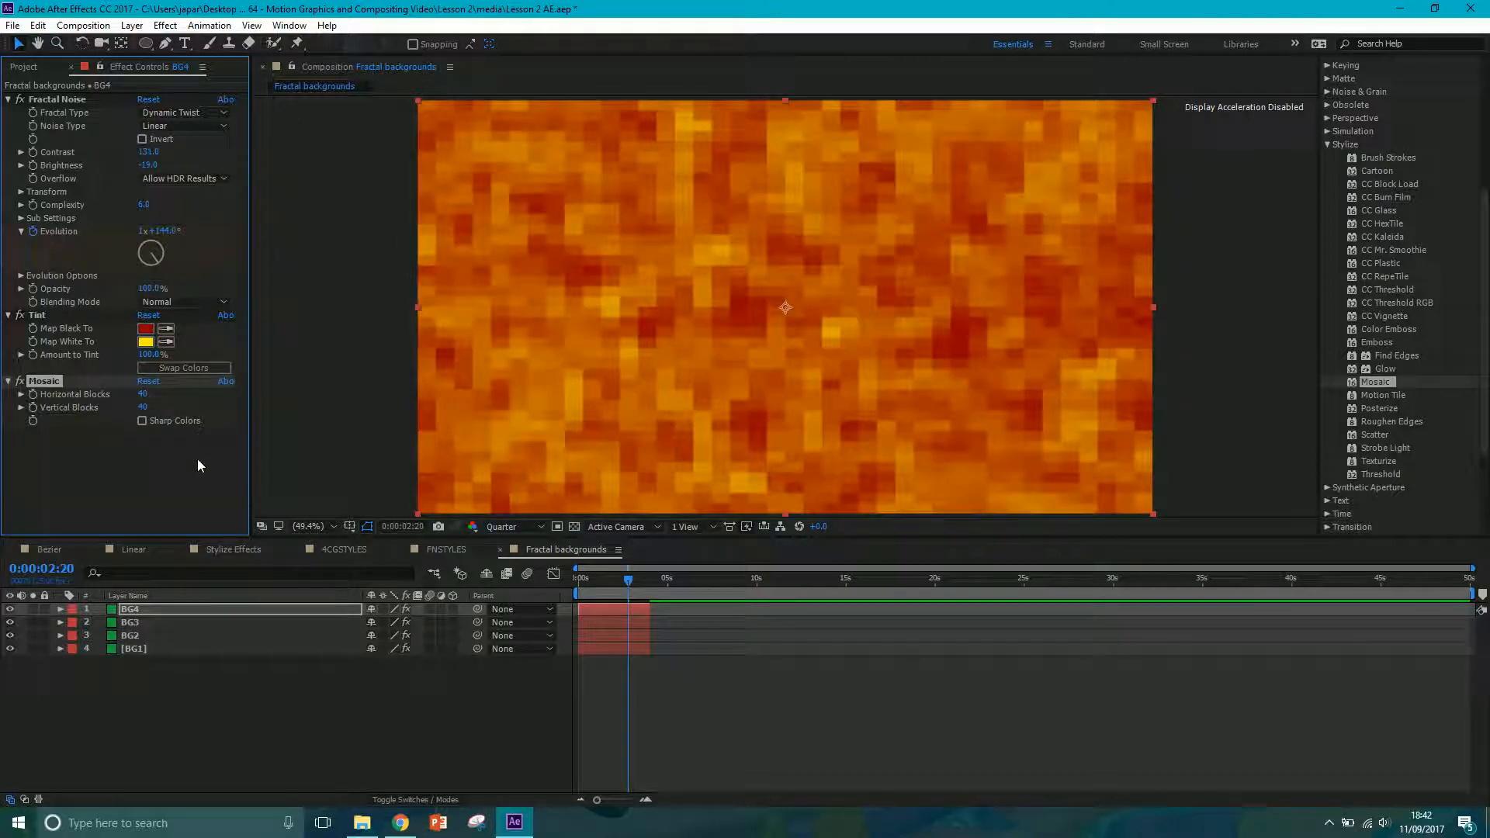
- Scrub through BG4's first three seconds to check how the mosaic pattern moves
left_click(604, 605)
left_click_drag(627, 580, 599, 579)
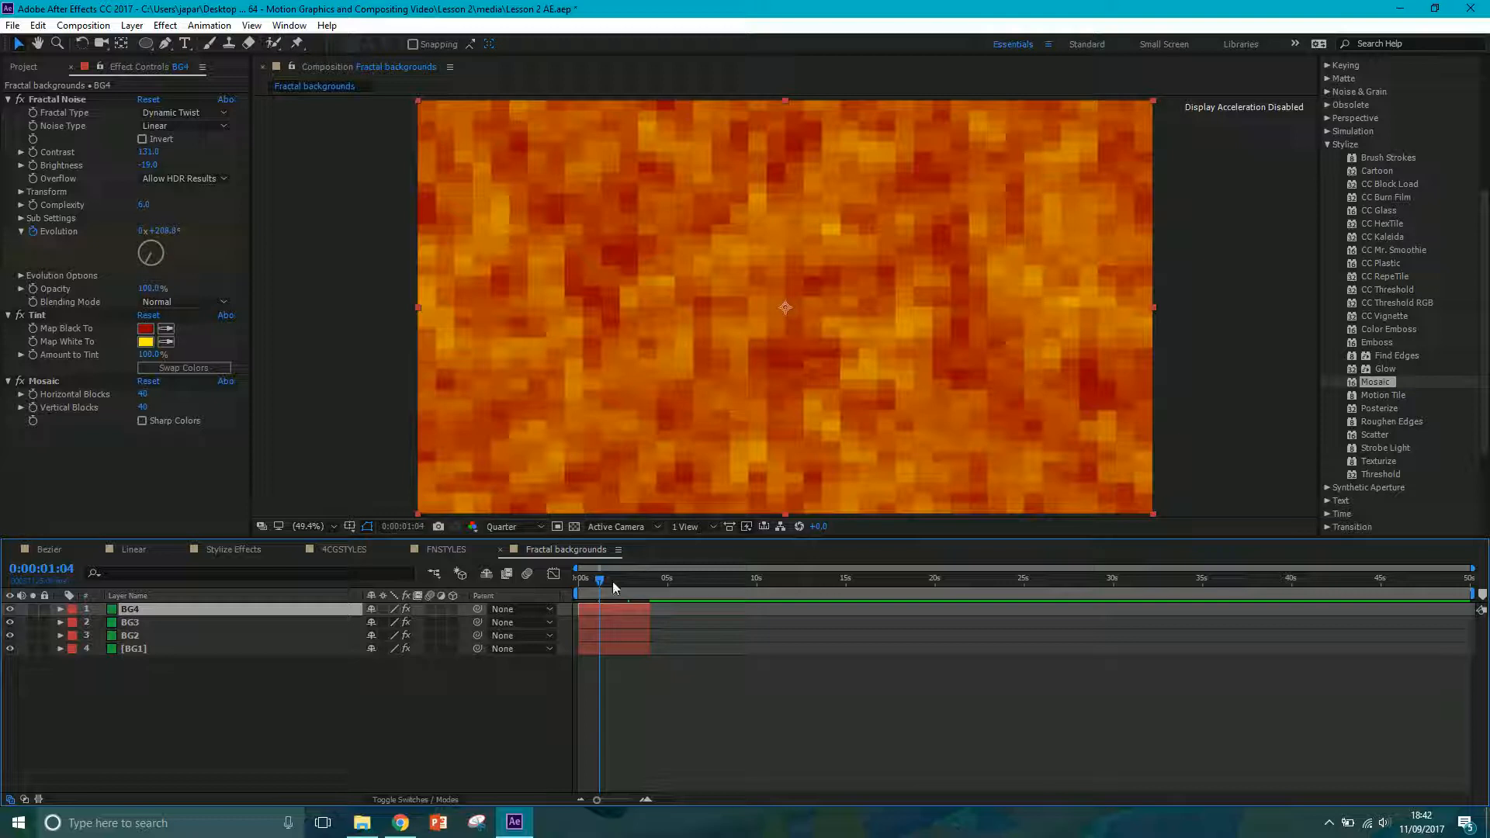
left_click_drag(597, 582, 628, 579)
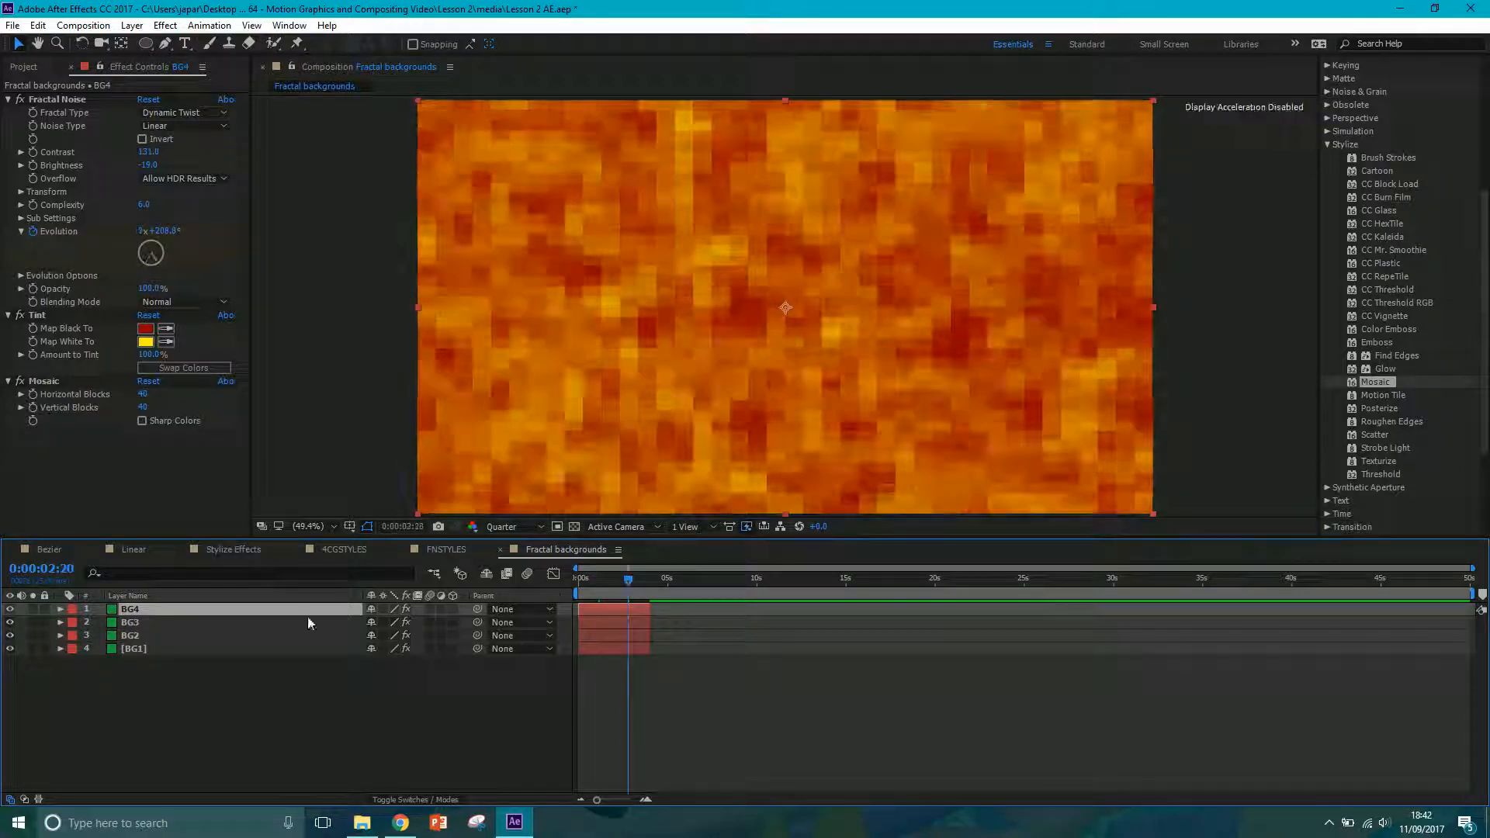
- Try the Sharp Colors option of BG4's Mosaic effect on and off, and leave it off
left_click(142, 422)
left_click(141, 422)
left_click(141, 423)
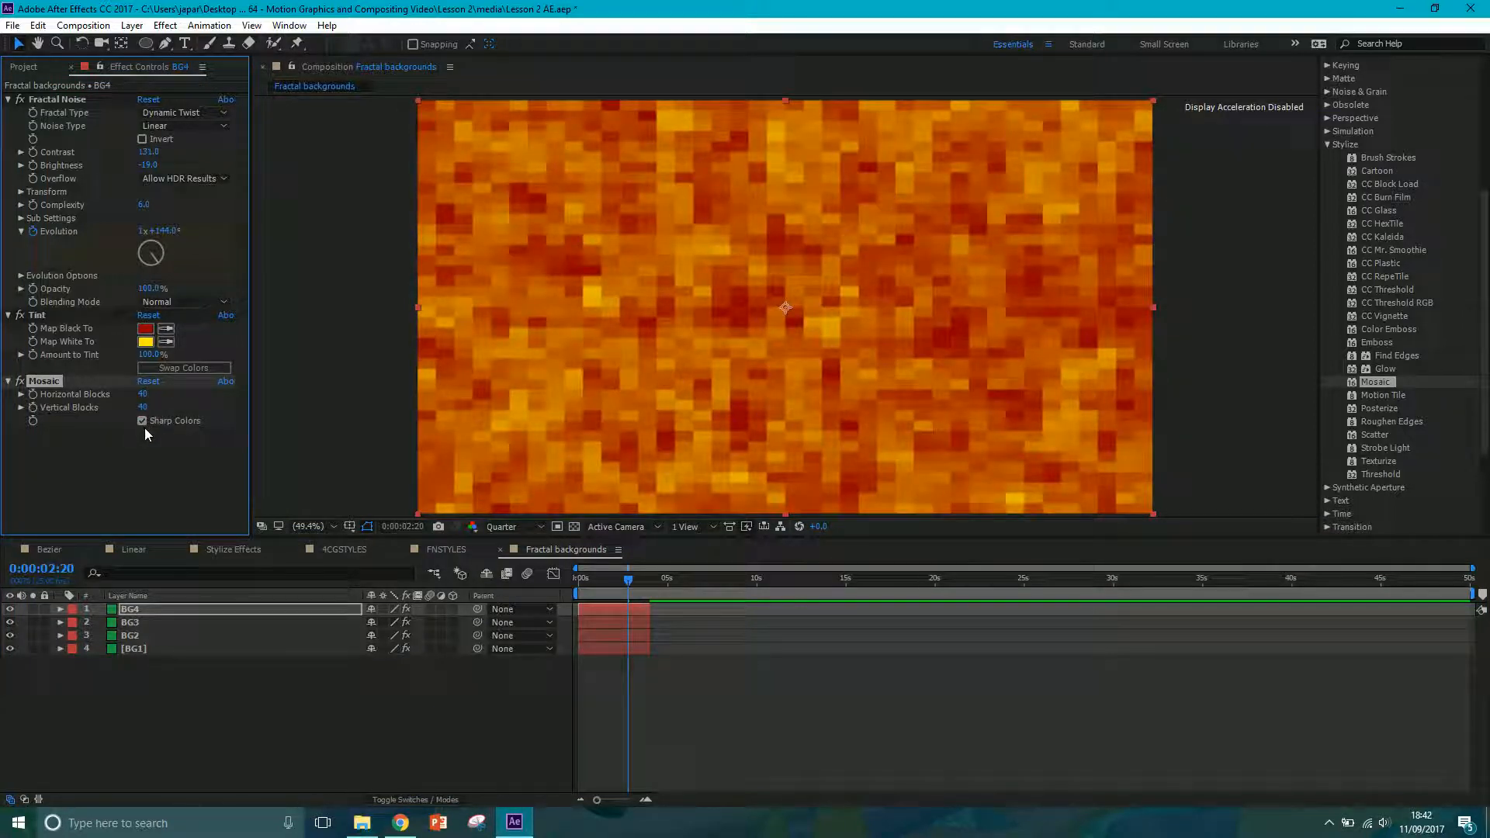
left_click(142, 421)
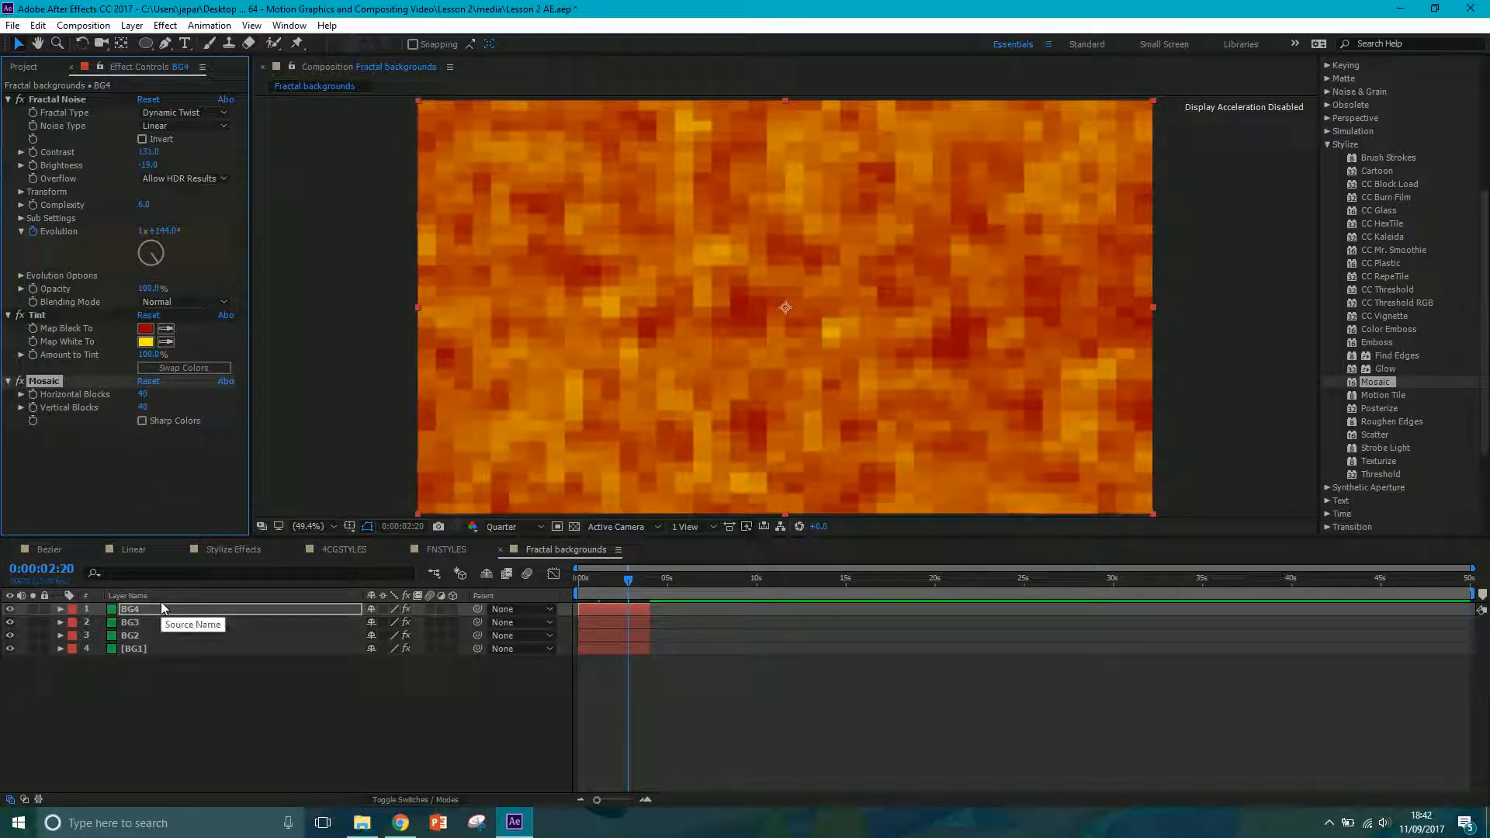
- Start keyframing Mosaic's Horizontal Blocks and Vertical Blocks on BG4 at 0:00:00:00
left_click_drag(600, 582, 580, 582)
key("Home")
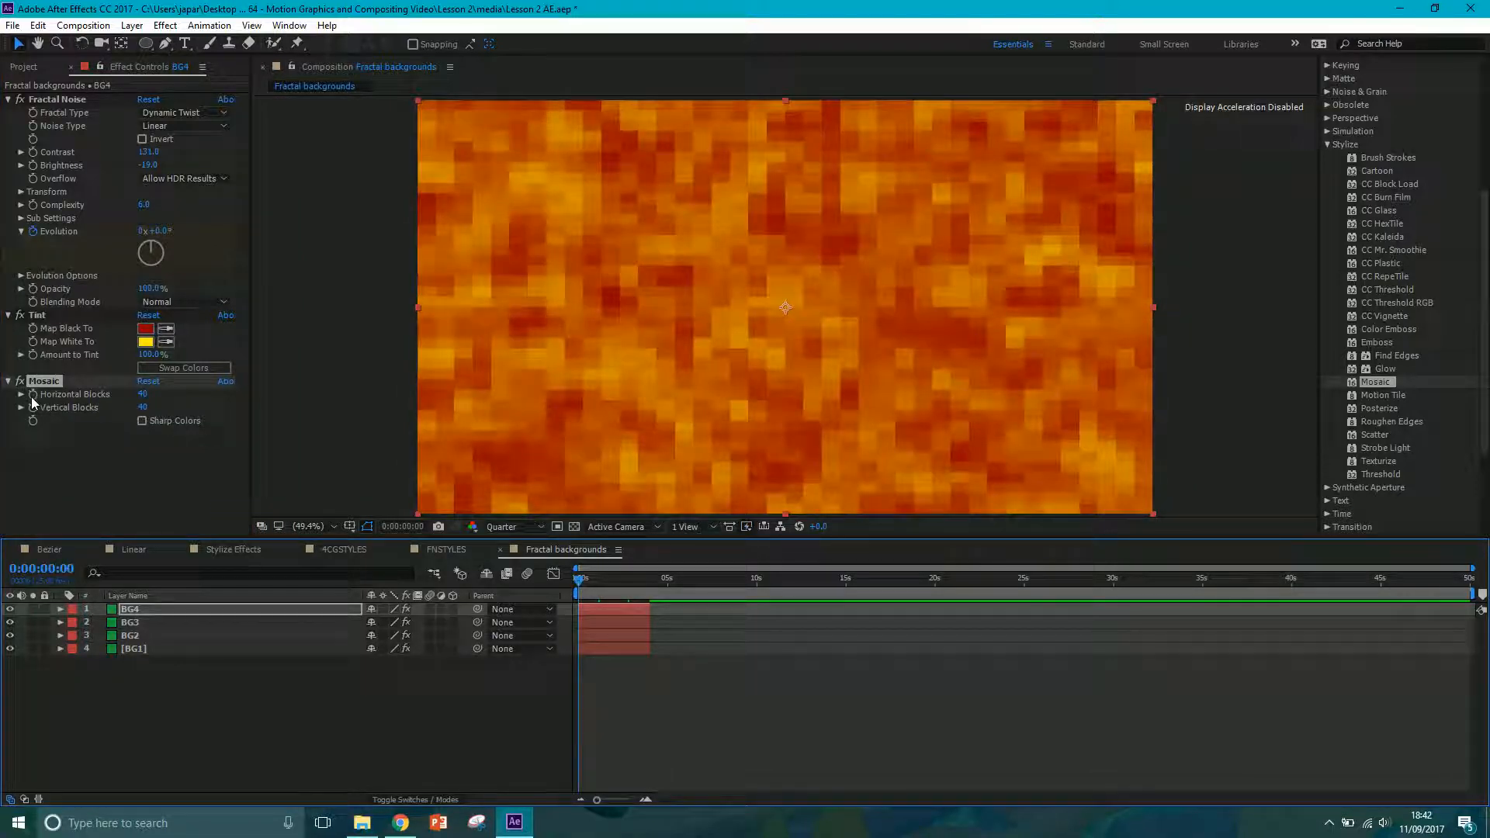
left_click(33, 394)
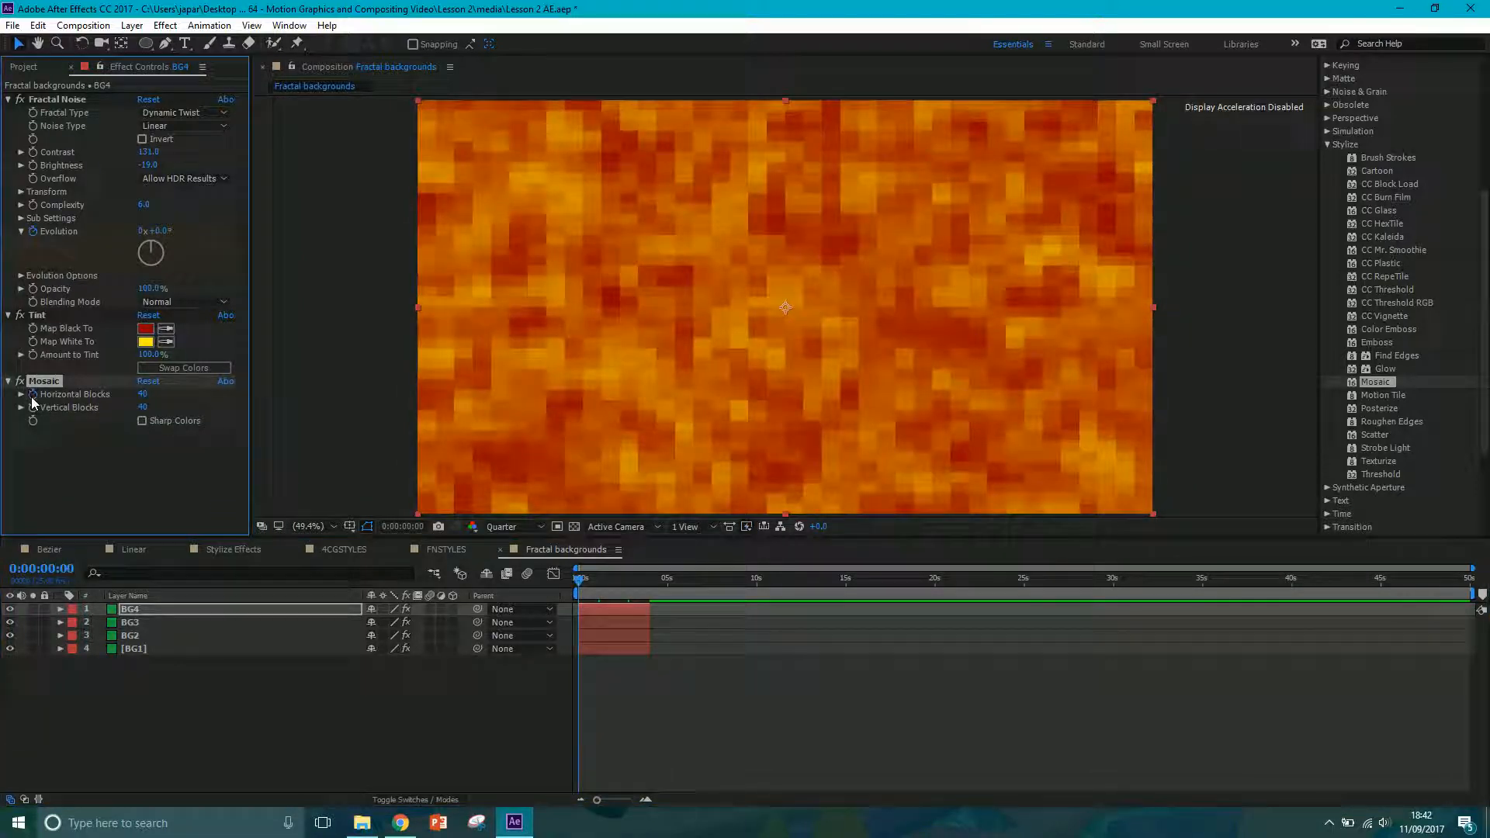
left_click(33, 407)
- Set BG4's Horizontal Blocks and Vertical Blocks to 5 at 0:00:03:24, and scrub back to the start to check the animation
left_click_drag(633, 580, 649, 582)
left_click(143, 395)
type("5")
left_click(142, 408)
type("5")
left_click(155, 463)
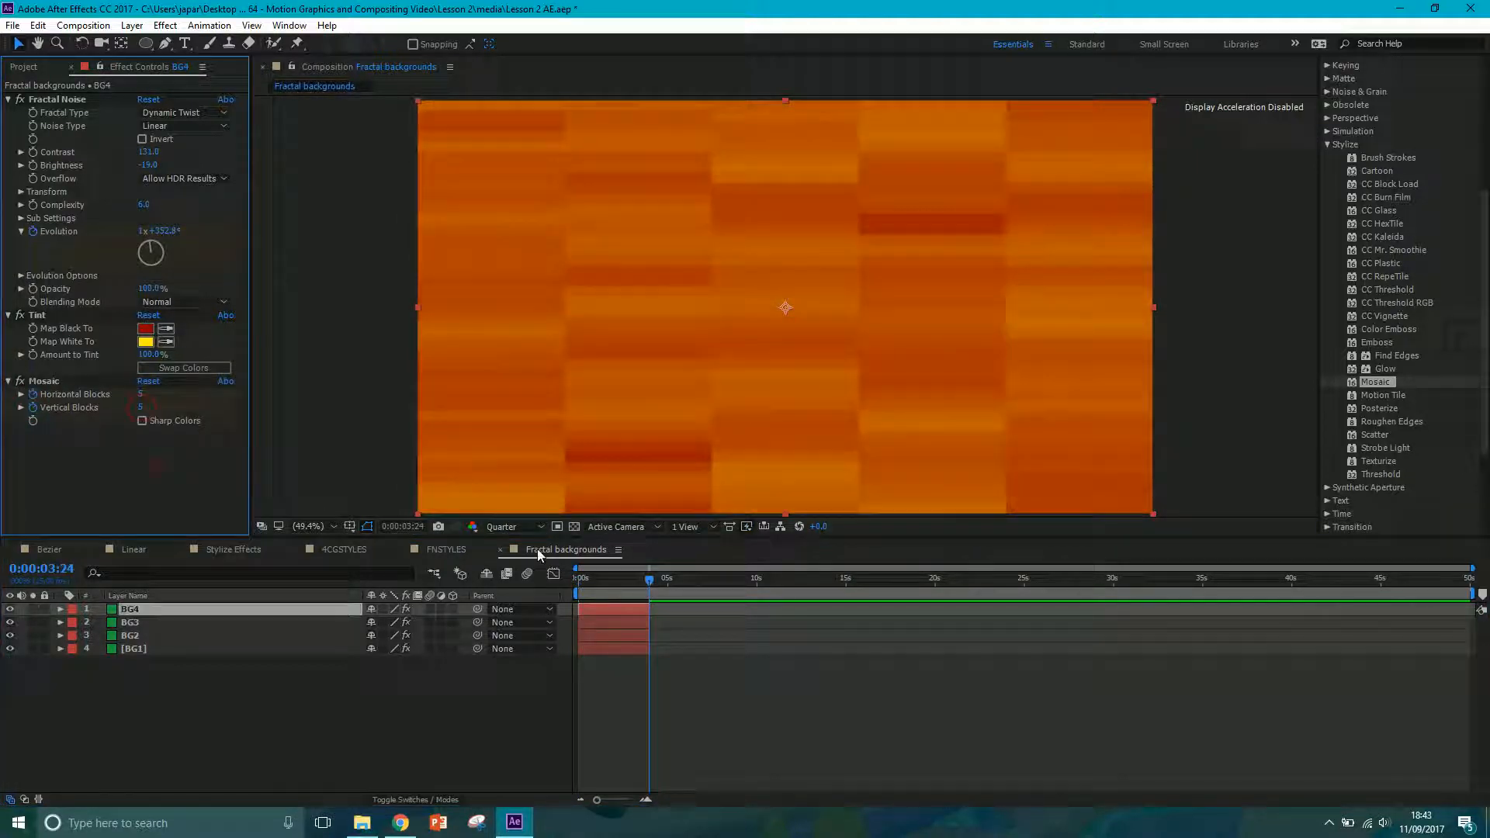
mouse_move(613, 579)
left_mouse_down()
mouse_move(589, 580)
mouse_move(630, 593)
mouse_move(596, 594)
left_mouse_up()
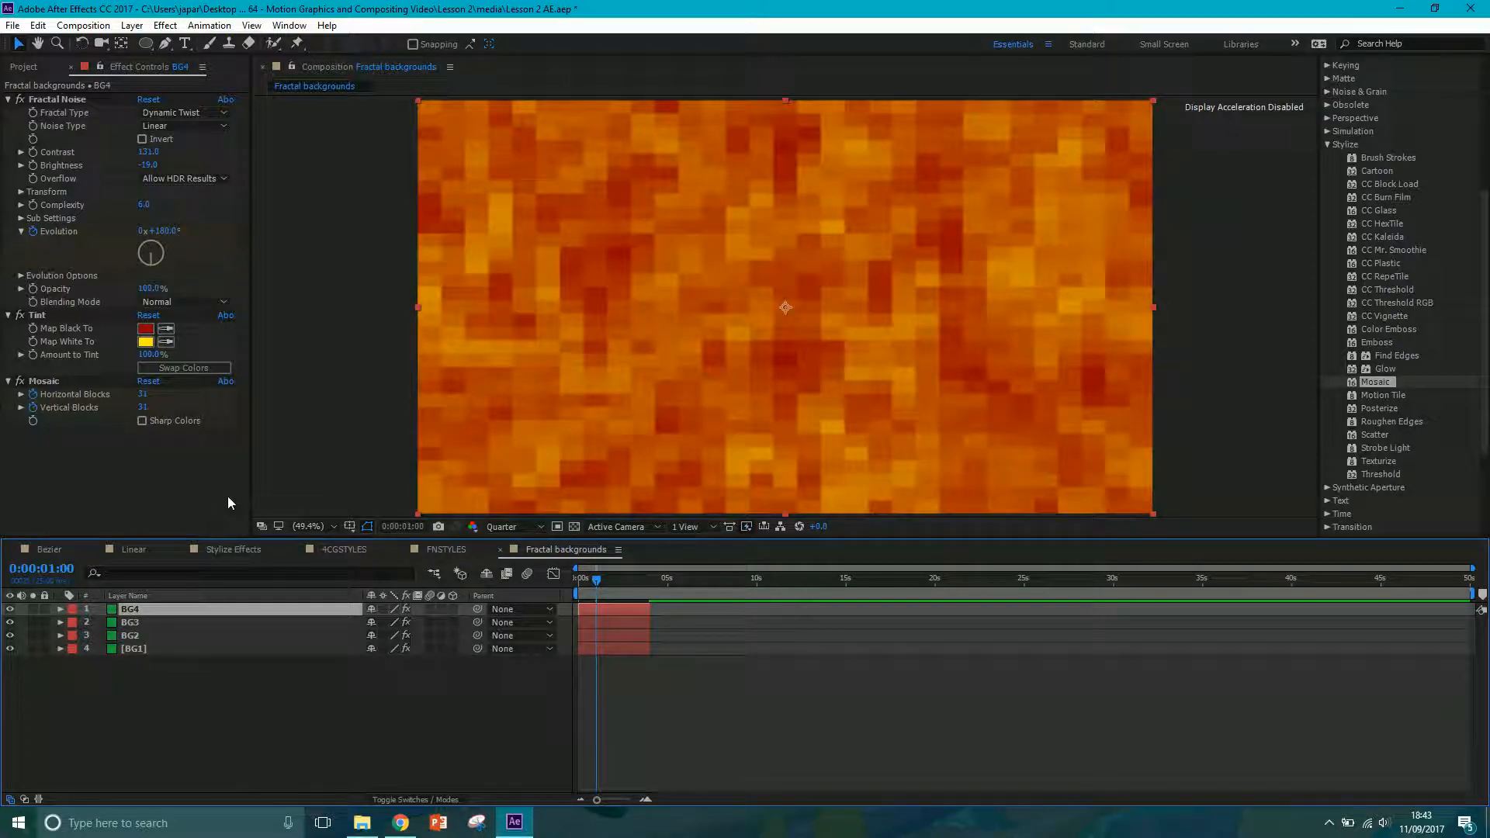
left_click_drag(599, 584, 581, 583)
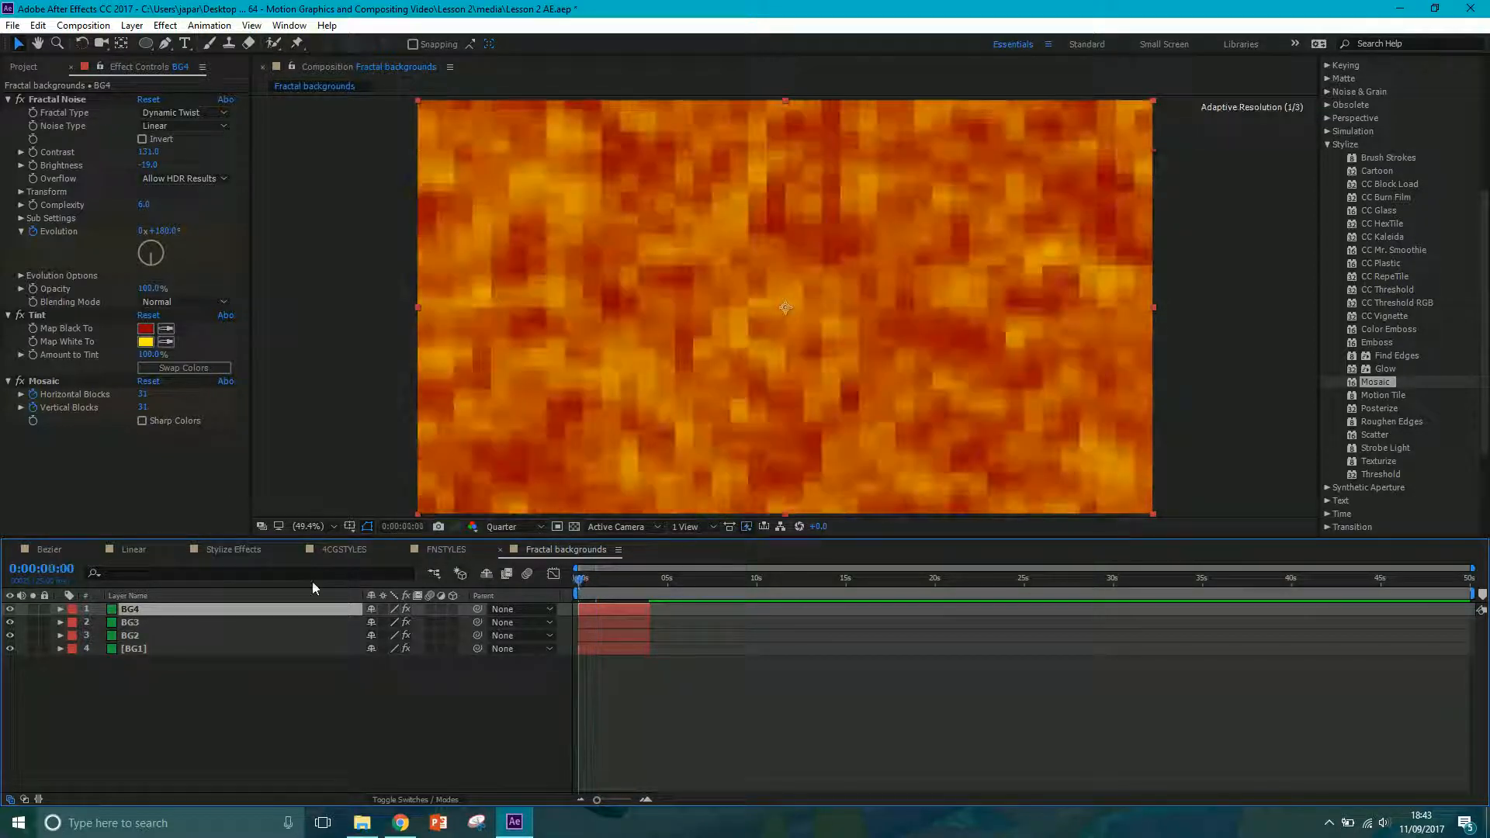
- Duplicate the BG4 layer and delete the Mosaic effect from the new copy
key("ctrl+d")
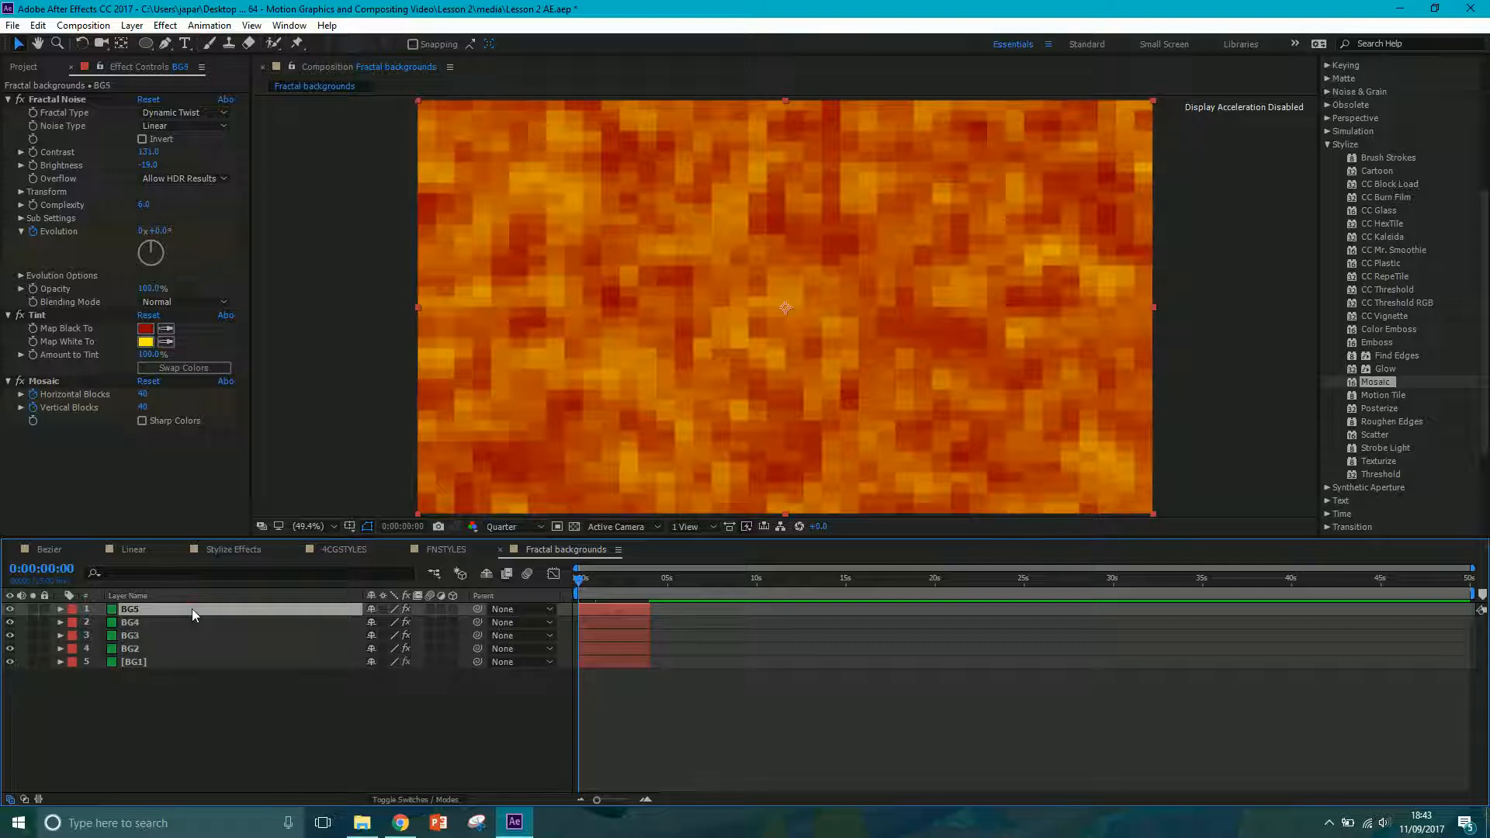
left_click(44, 381)
key("Delete")
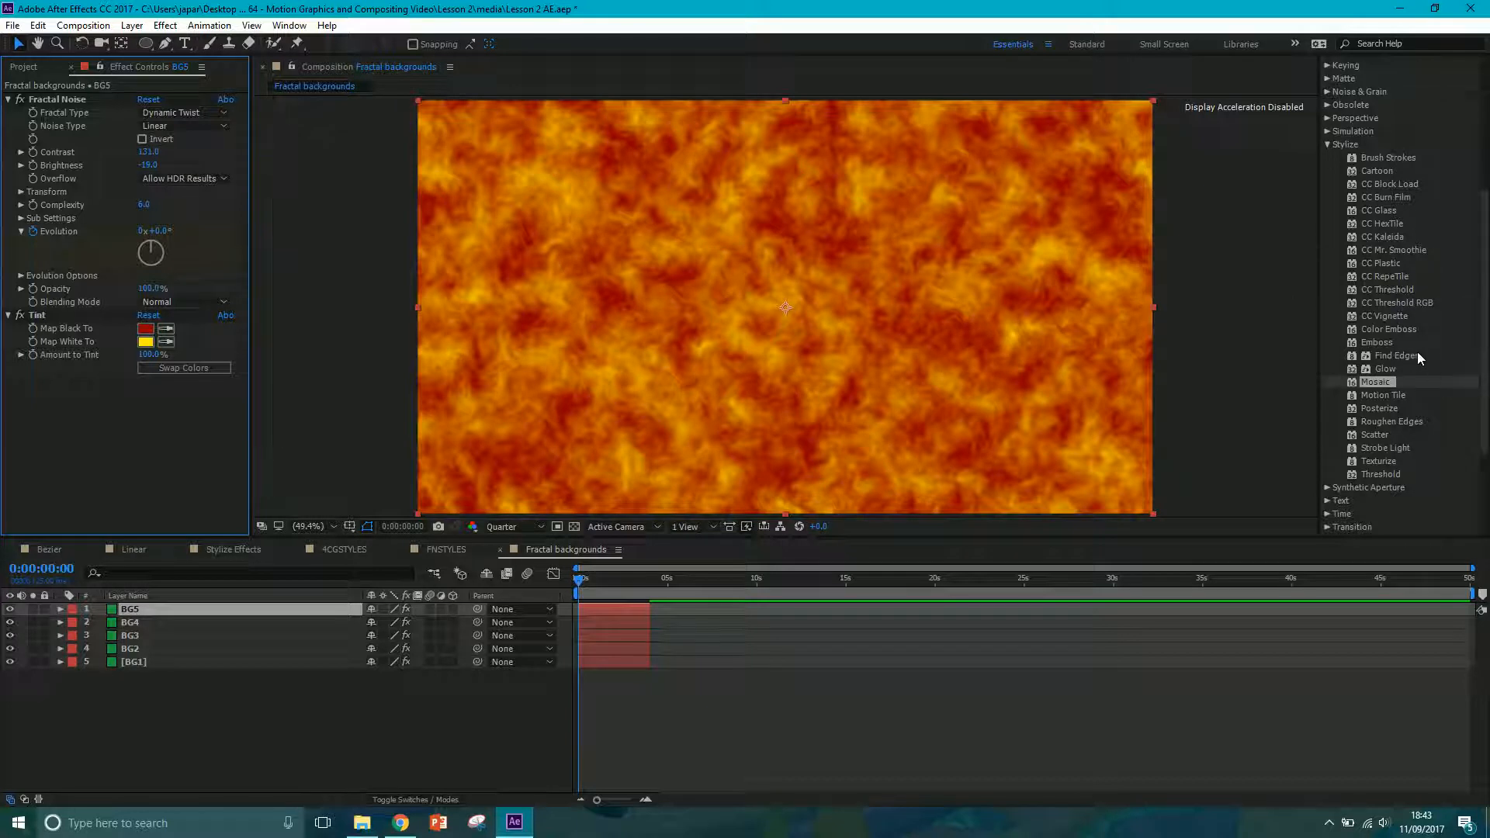
- Apply Posterize to the BG5 layer, try Levels 2 and 3, and set the Level to 4
left_click_drag(1380, 408, 634, 610)
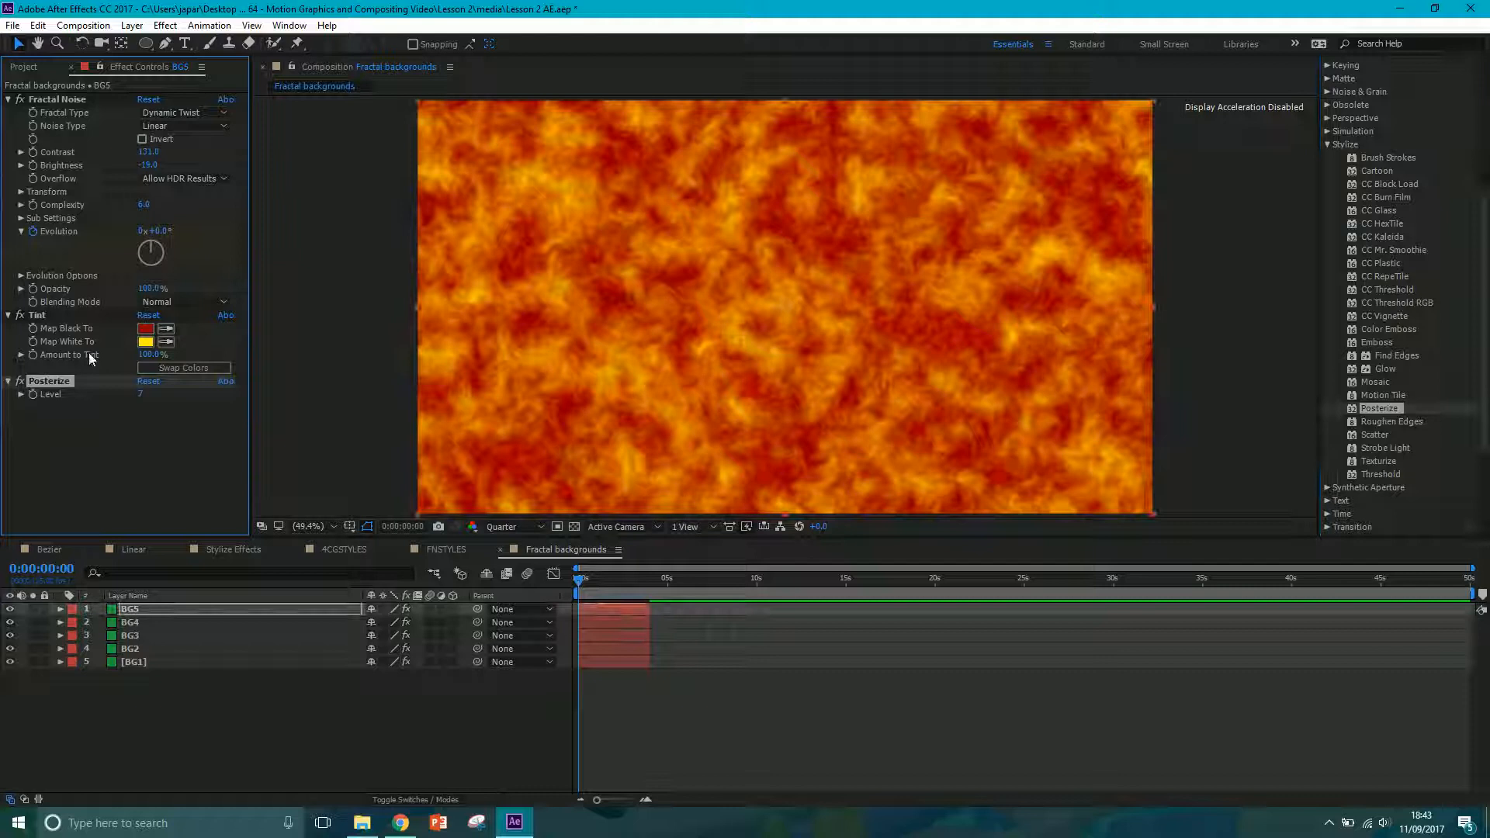
mouse_move(139, 399)
left_mouse_down()
mouse_move(81, 410)
mouse_move(124, 402)
left_mouse_up()
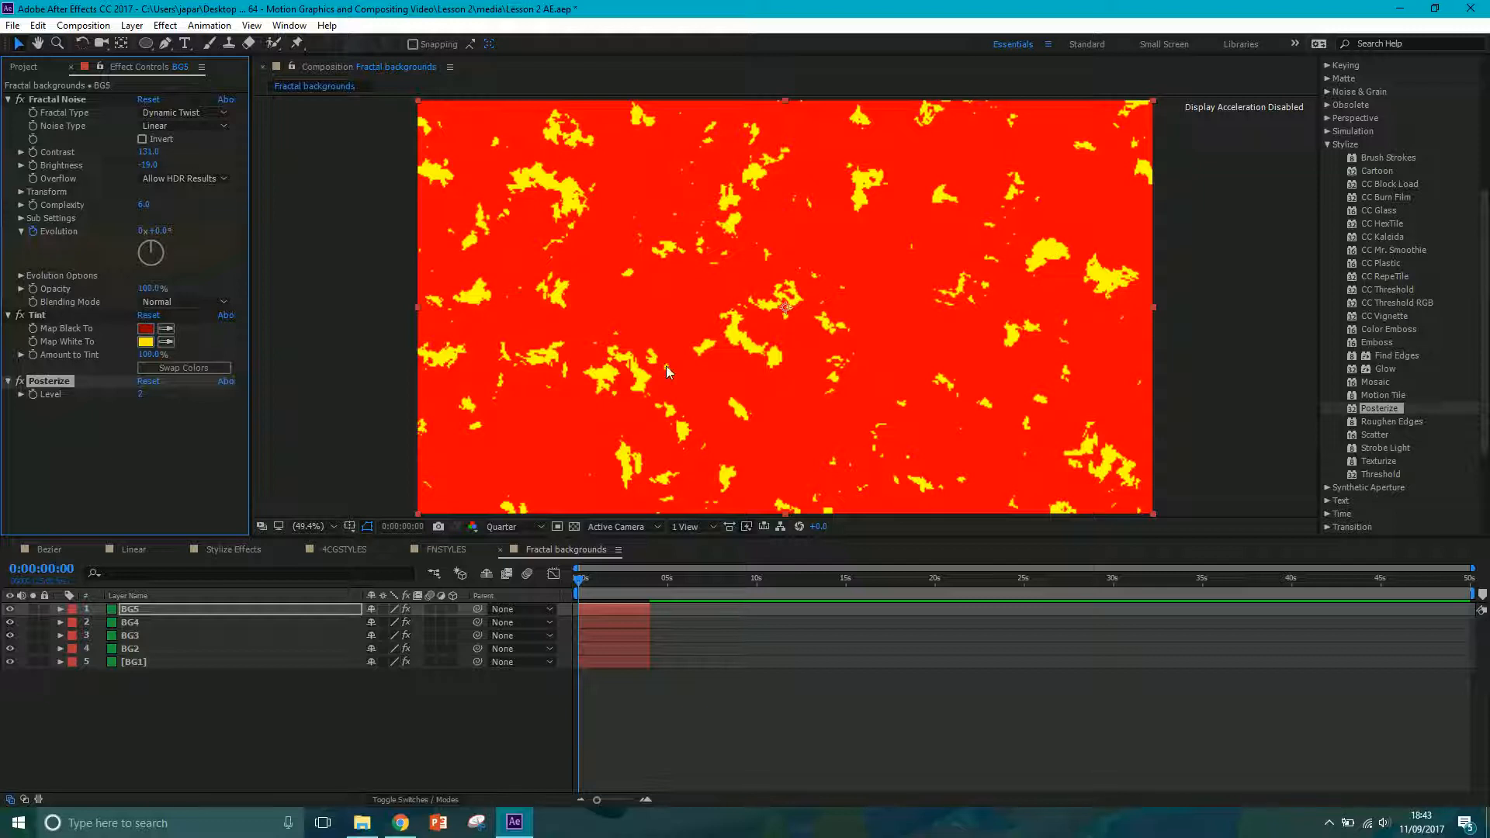
left_click(141, 395)
type("3")
key("Return")
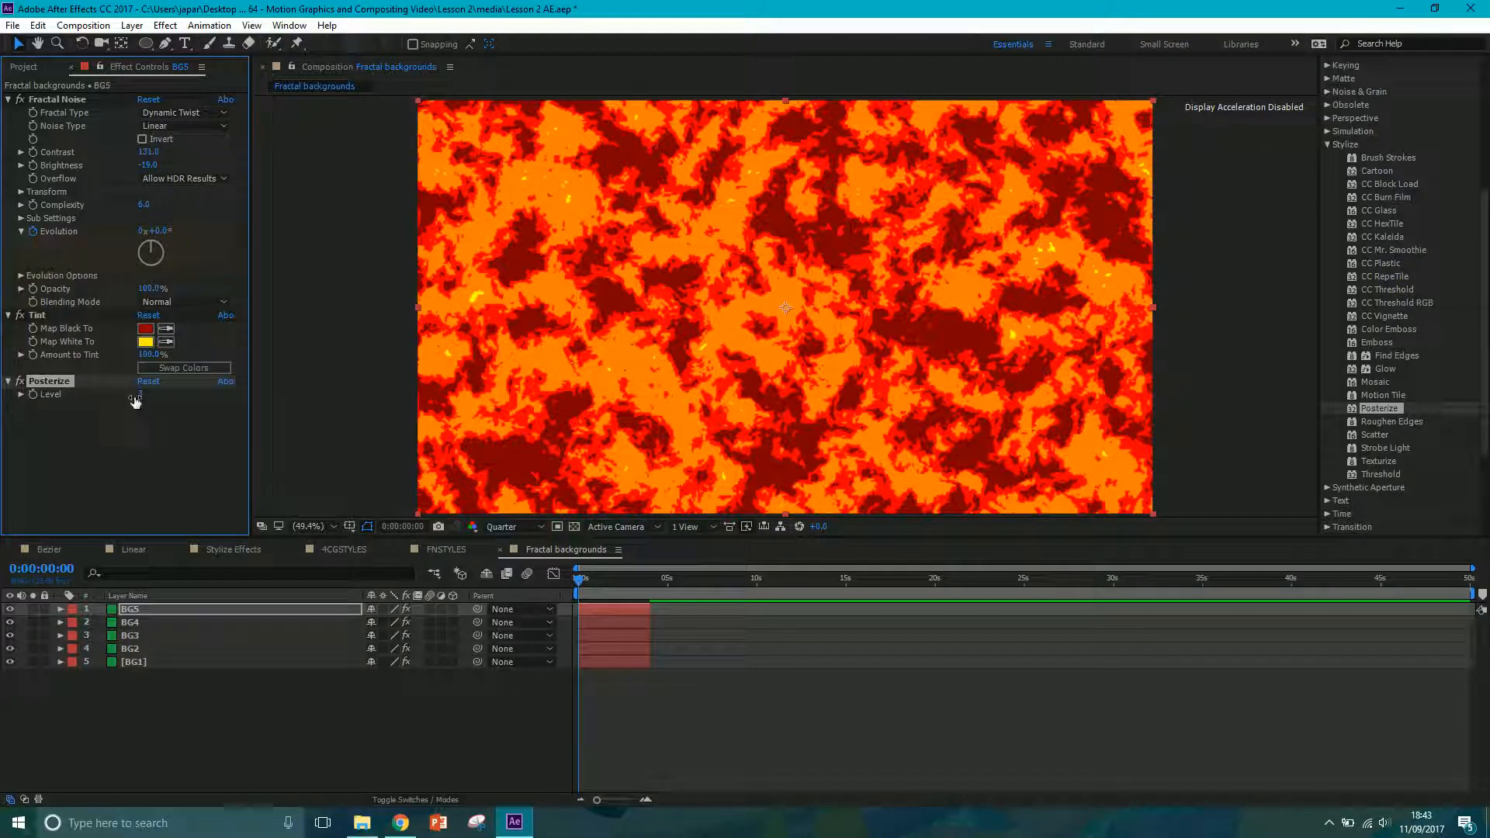
left_click_drag(144, 396, 146, 394)
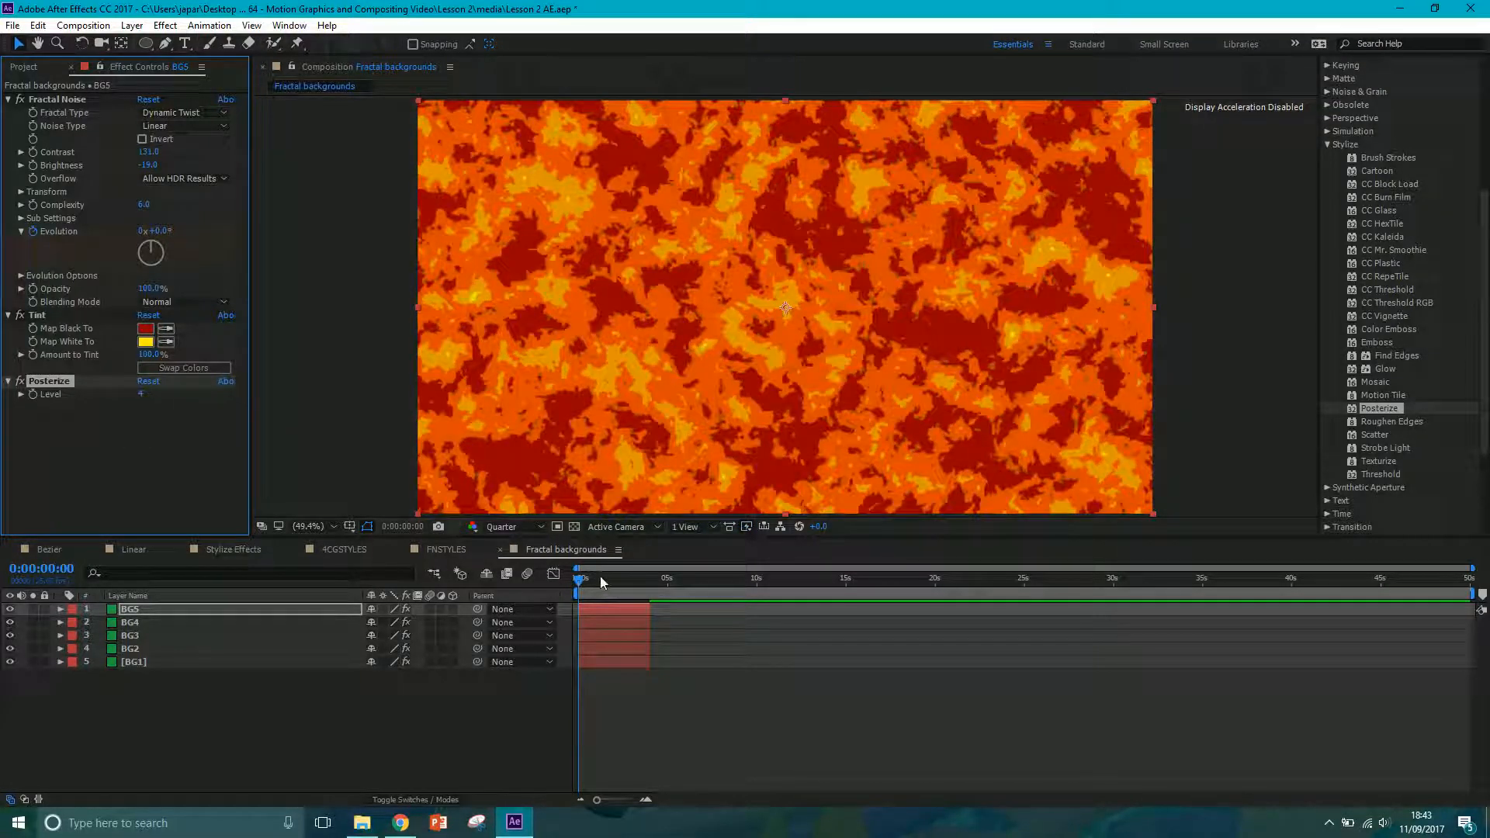
- Hide layers BG2 to BG4 and toggle BG5's visibility to compare it with BG1
left_click_drag(10, 623, 11, 651)
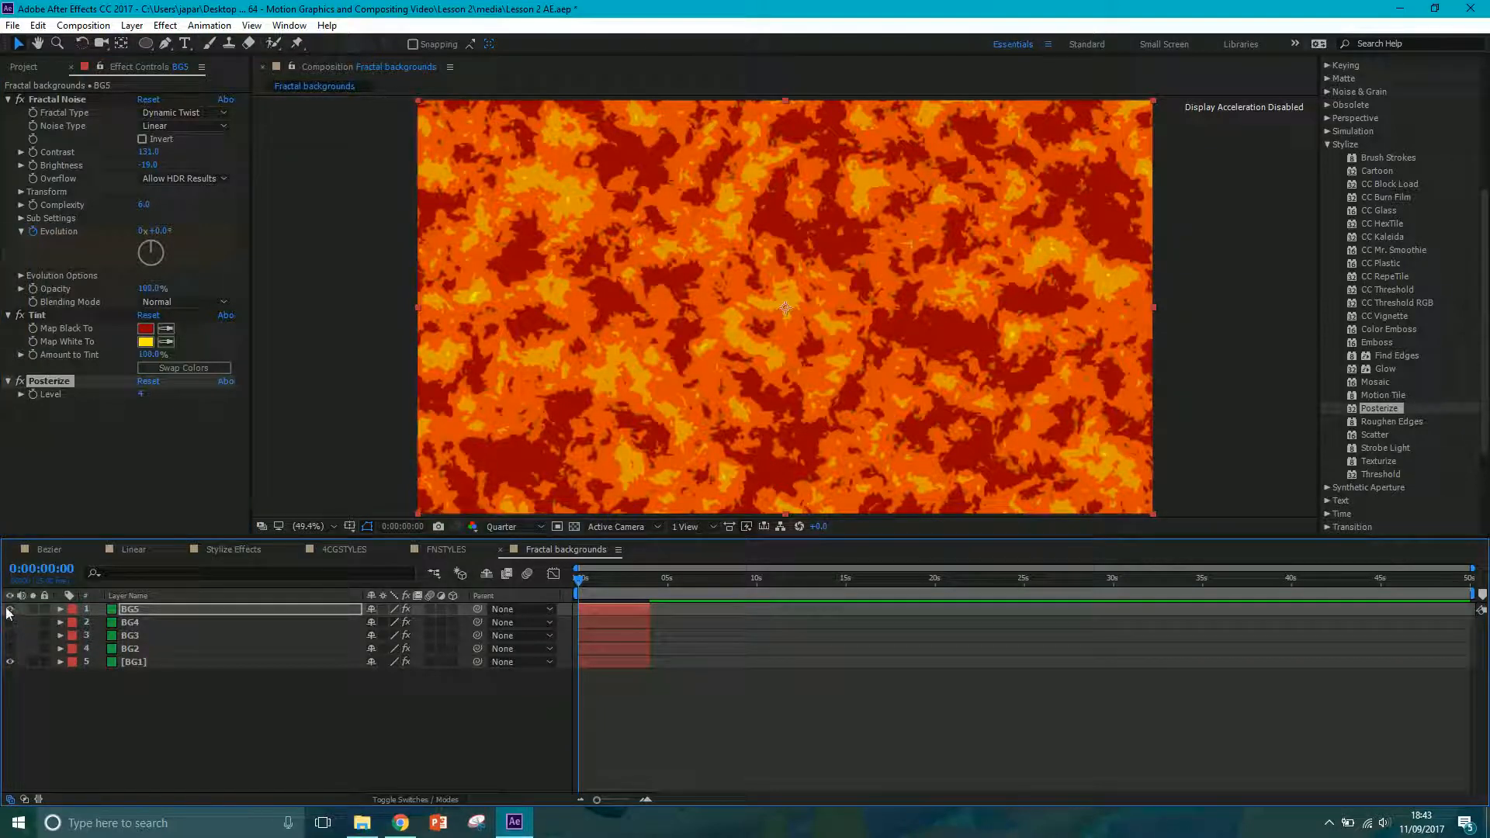
left_click(10, 609)
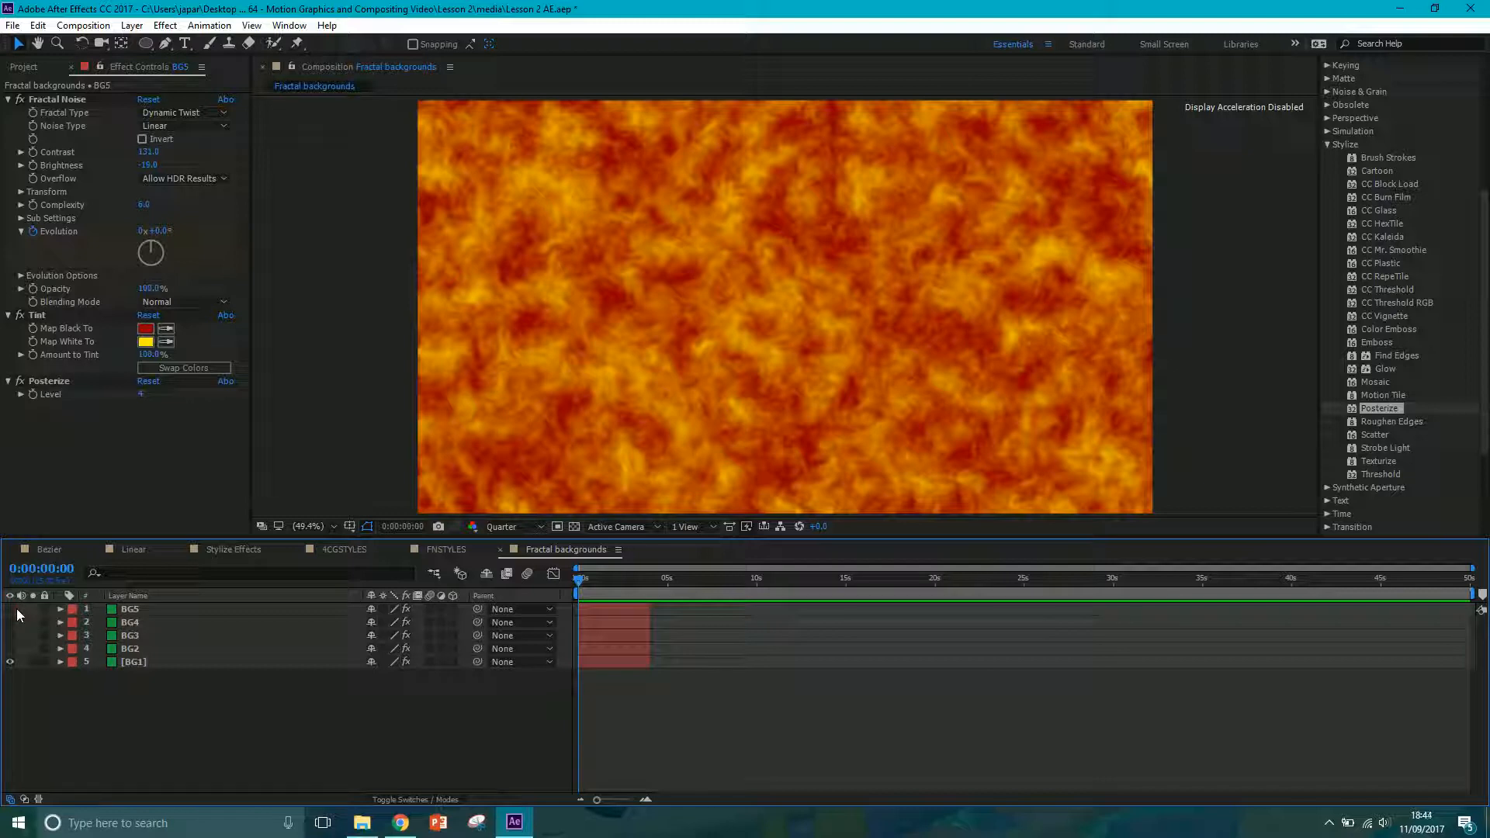
left_click(12, 610)
left_click(10, 610)
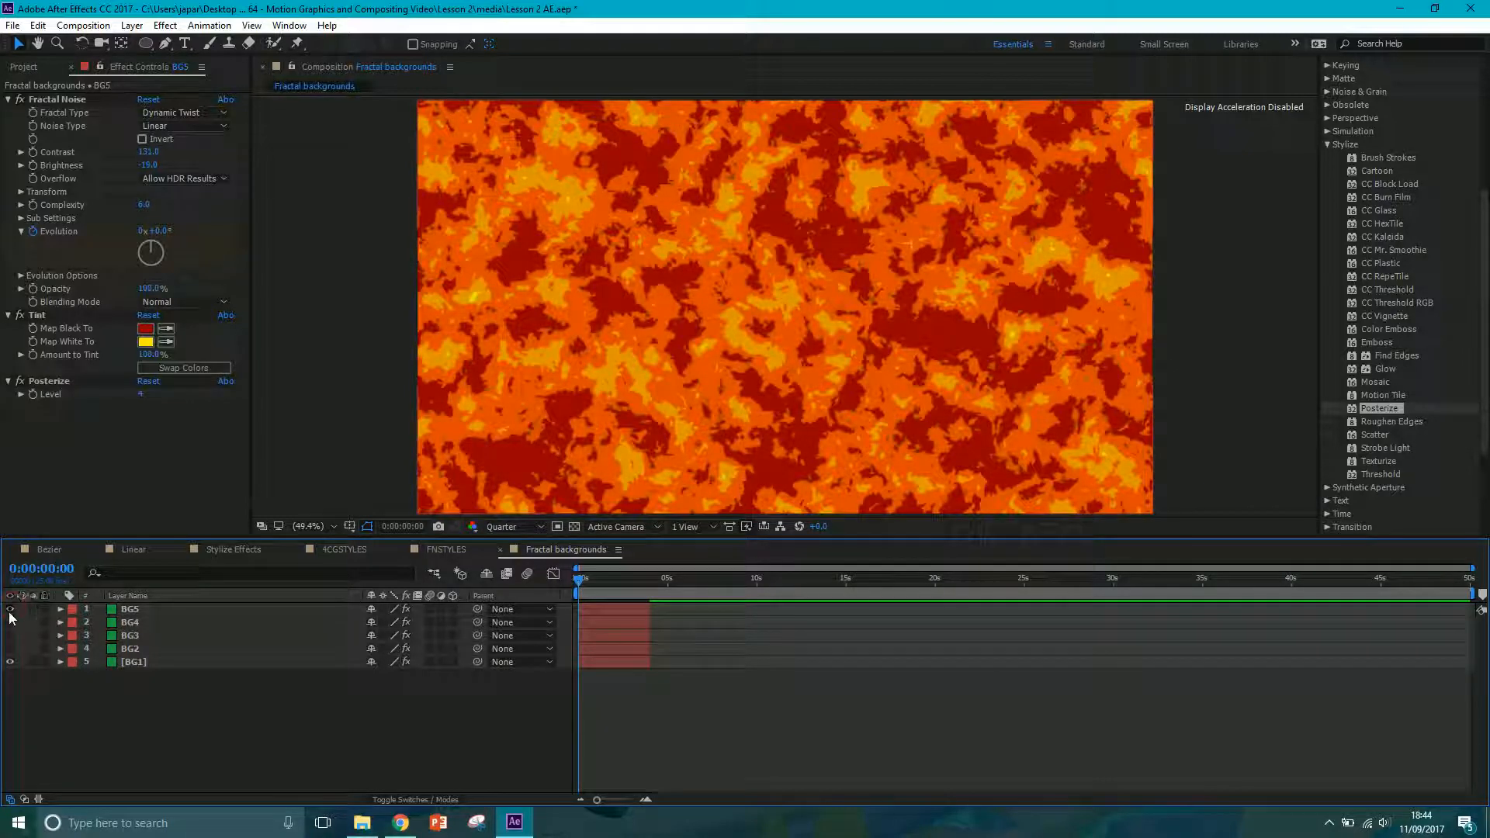
left_click(10, 609)
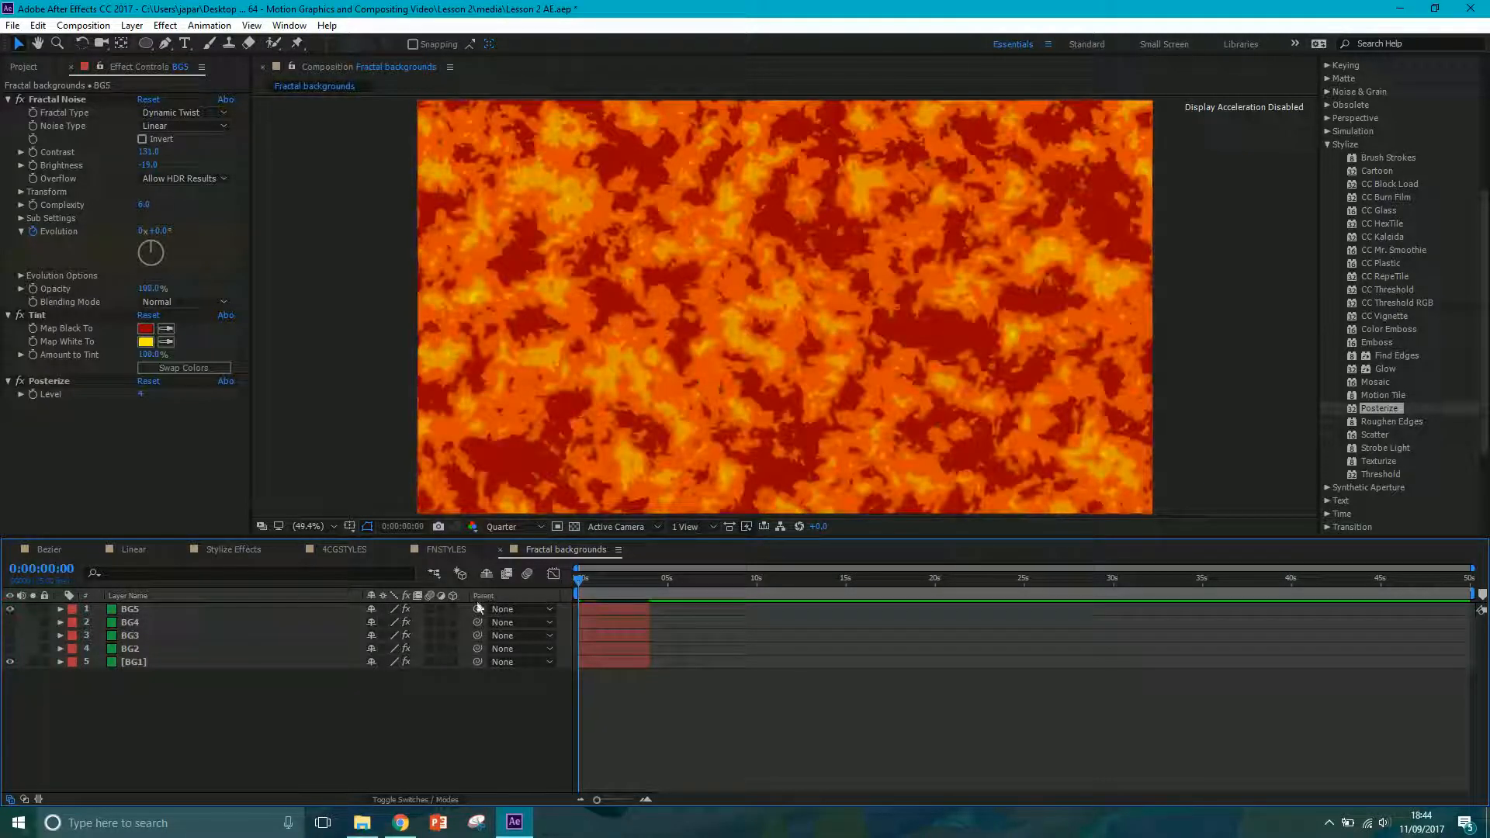
- Play the posterized BG5 animation up to about 0:00:02:05 and show layers BG2 to BG4 again
key("space")
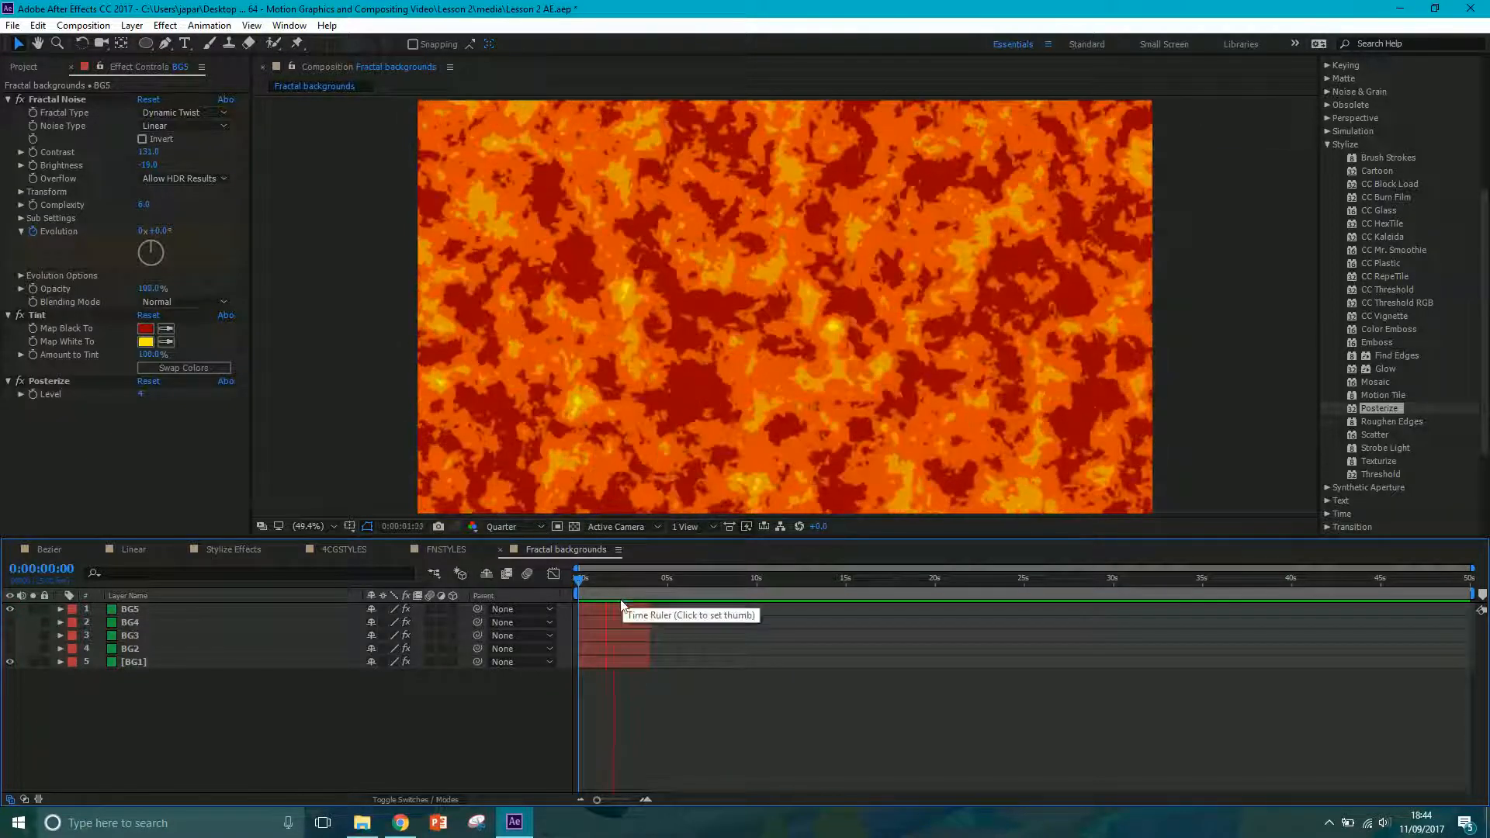
key("space")
left_click_drag(10, 622, 11, 649)
- Duplicate the BG5 layer and delete the Posterize effect from the new copy
left_click(137, 608)
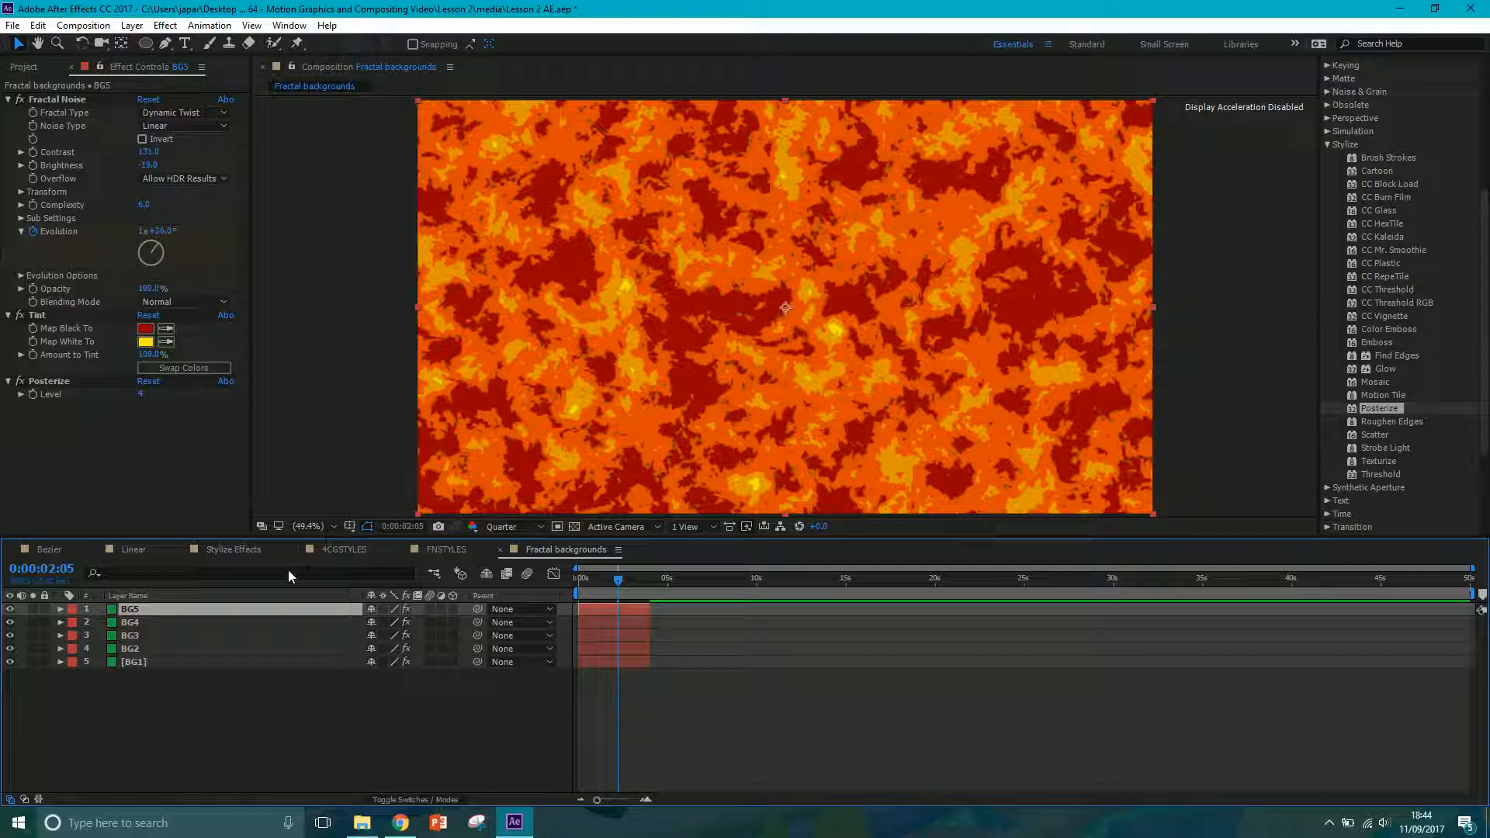
key("ctrl+d")
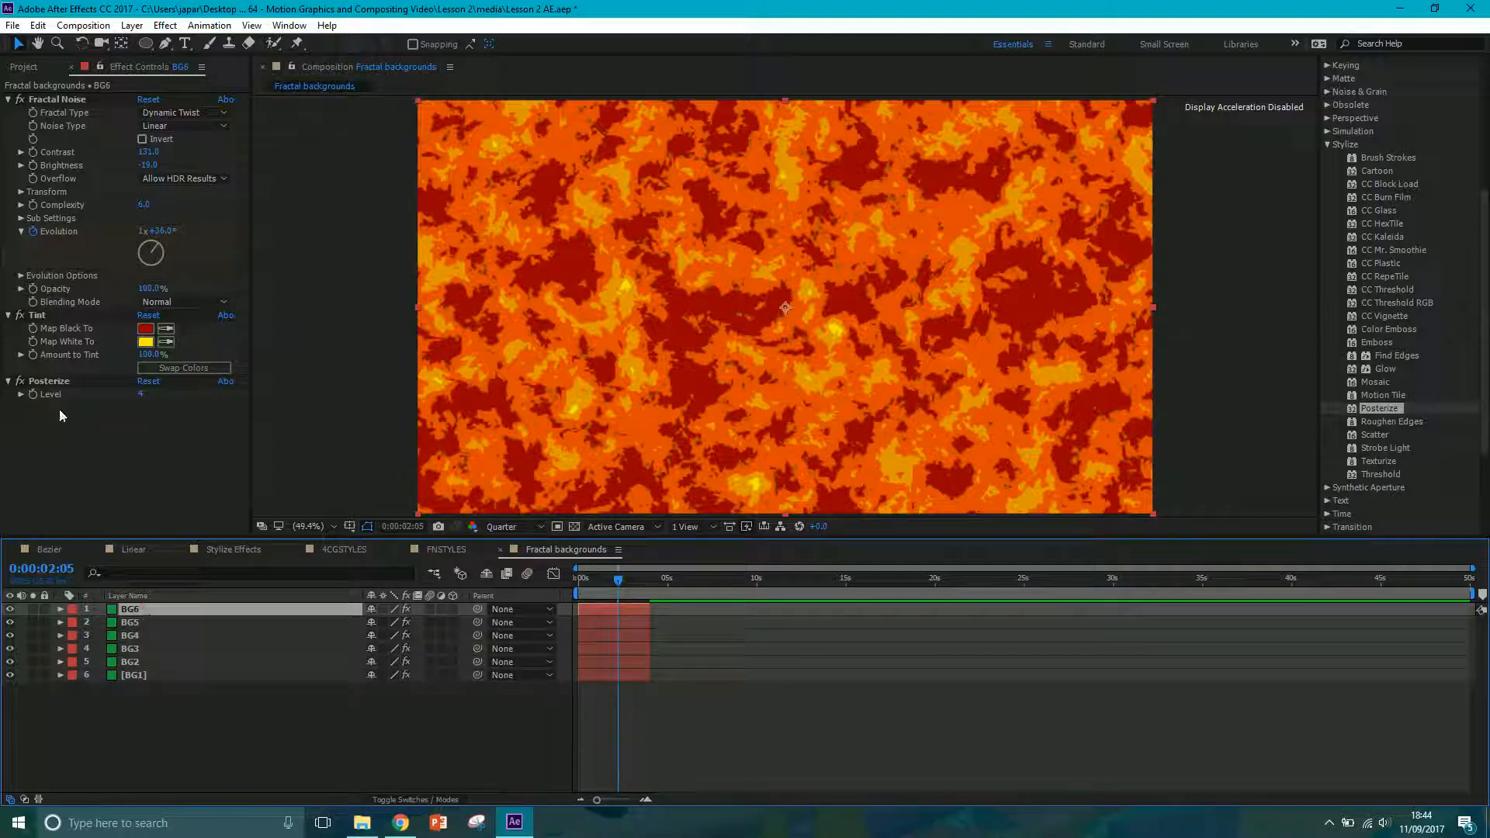
left_click(63, 383)
key("Delete")
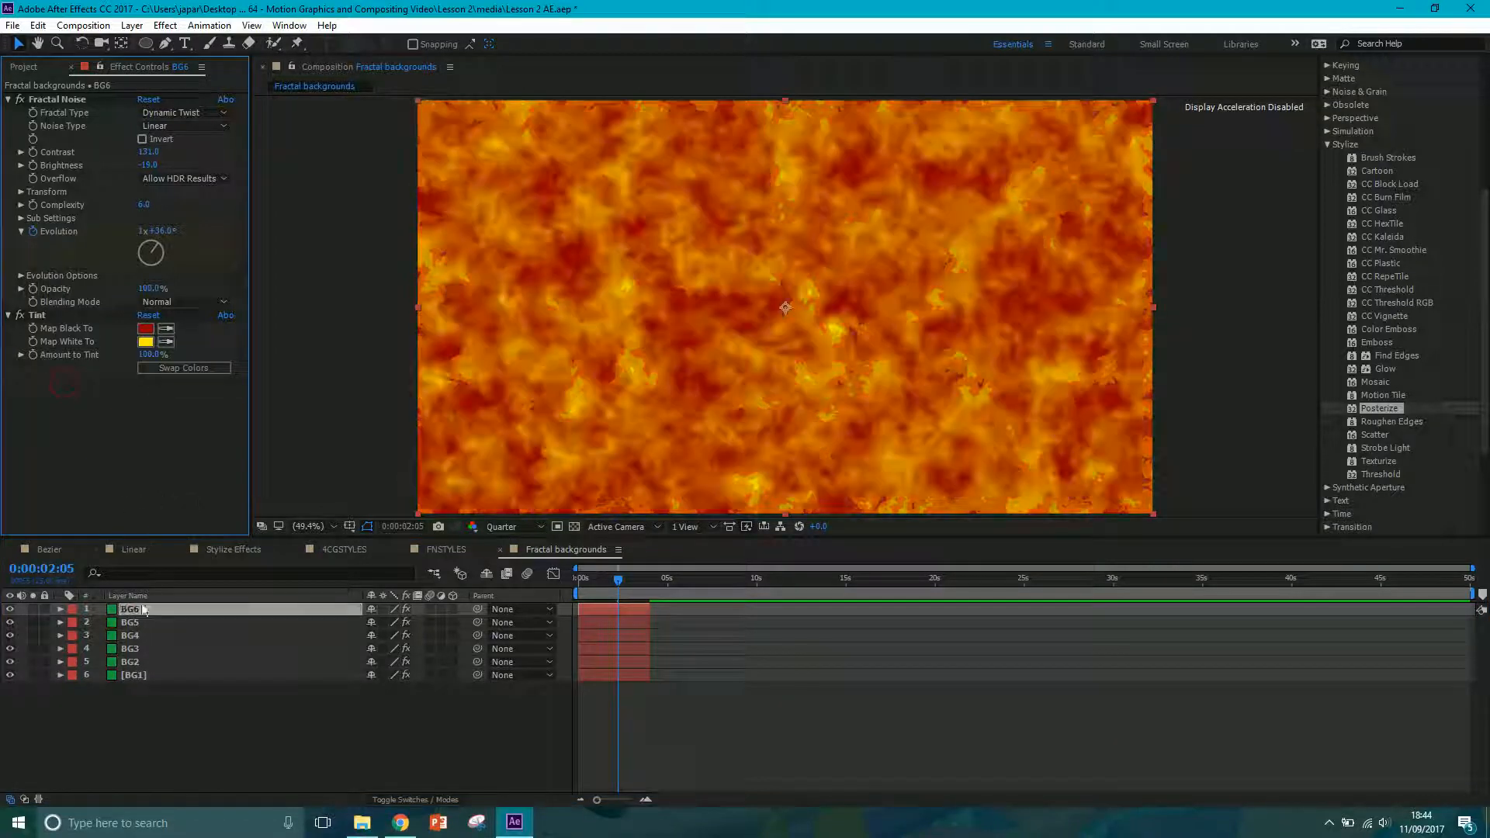
- Apply Color Emboss to the BG6 layer with Direction -3°, Relief 4.30 and Contrast 452
left_click(142, 623)
left_click(140, 610)
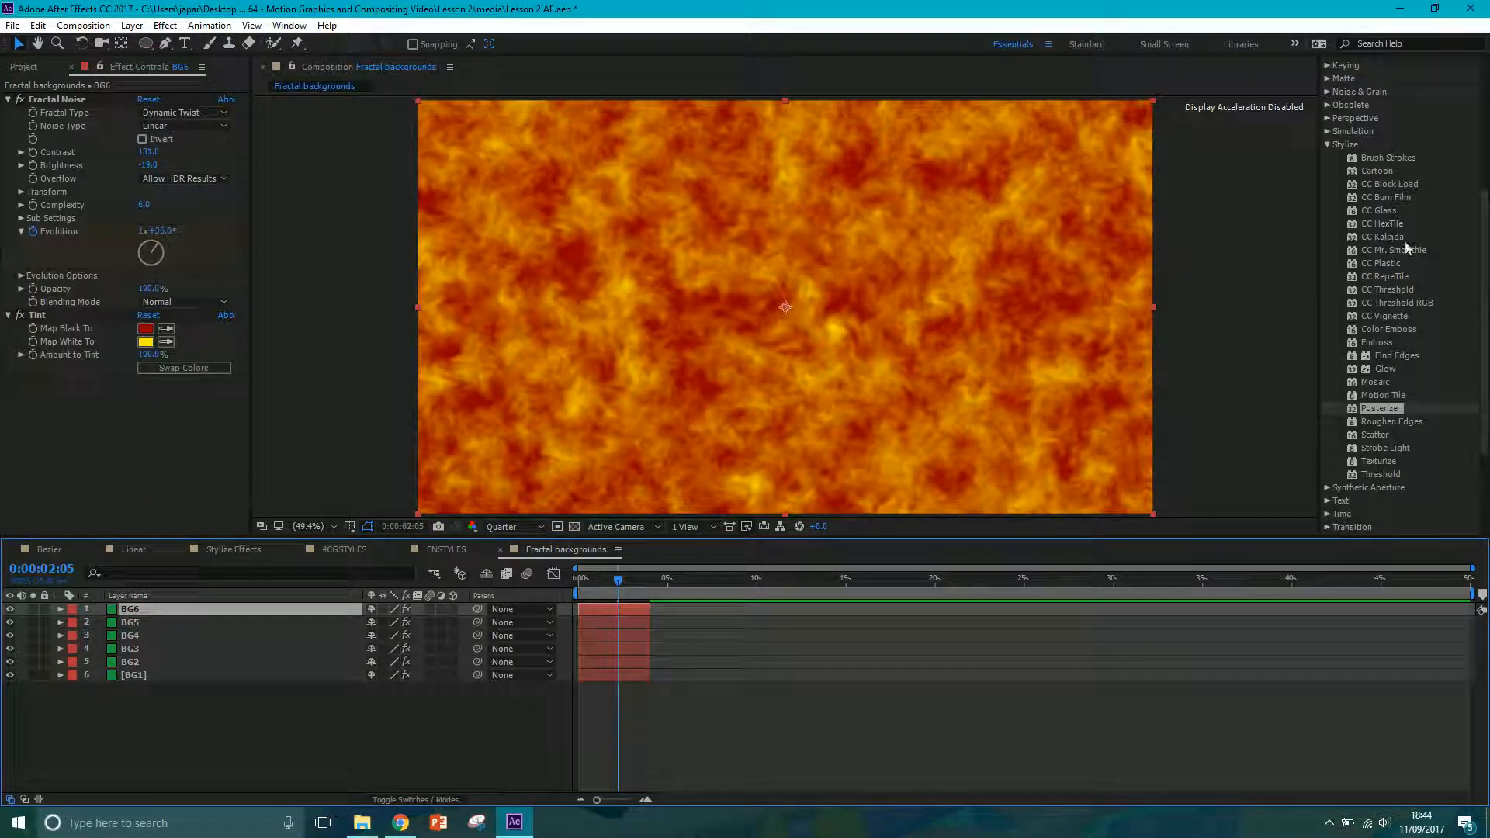
left_click_drag(1394, 329, 621, 612)
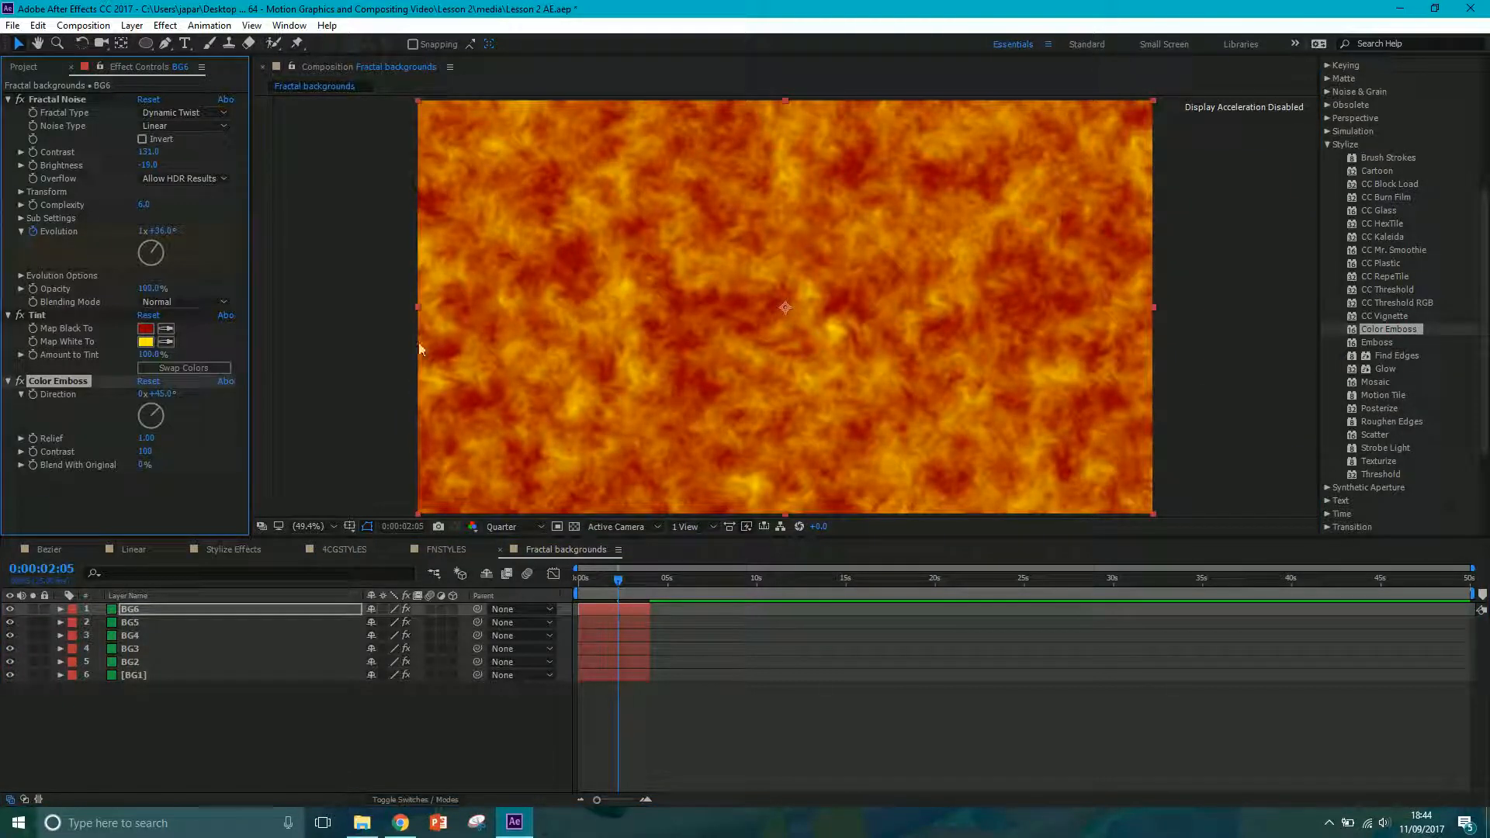
left_click_drag(145, 451, 178, 451)
left_click_drag(349, 445, 346, 445)
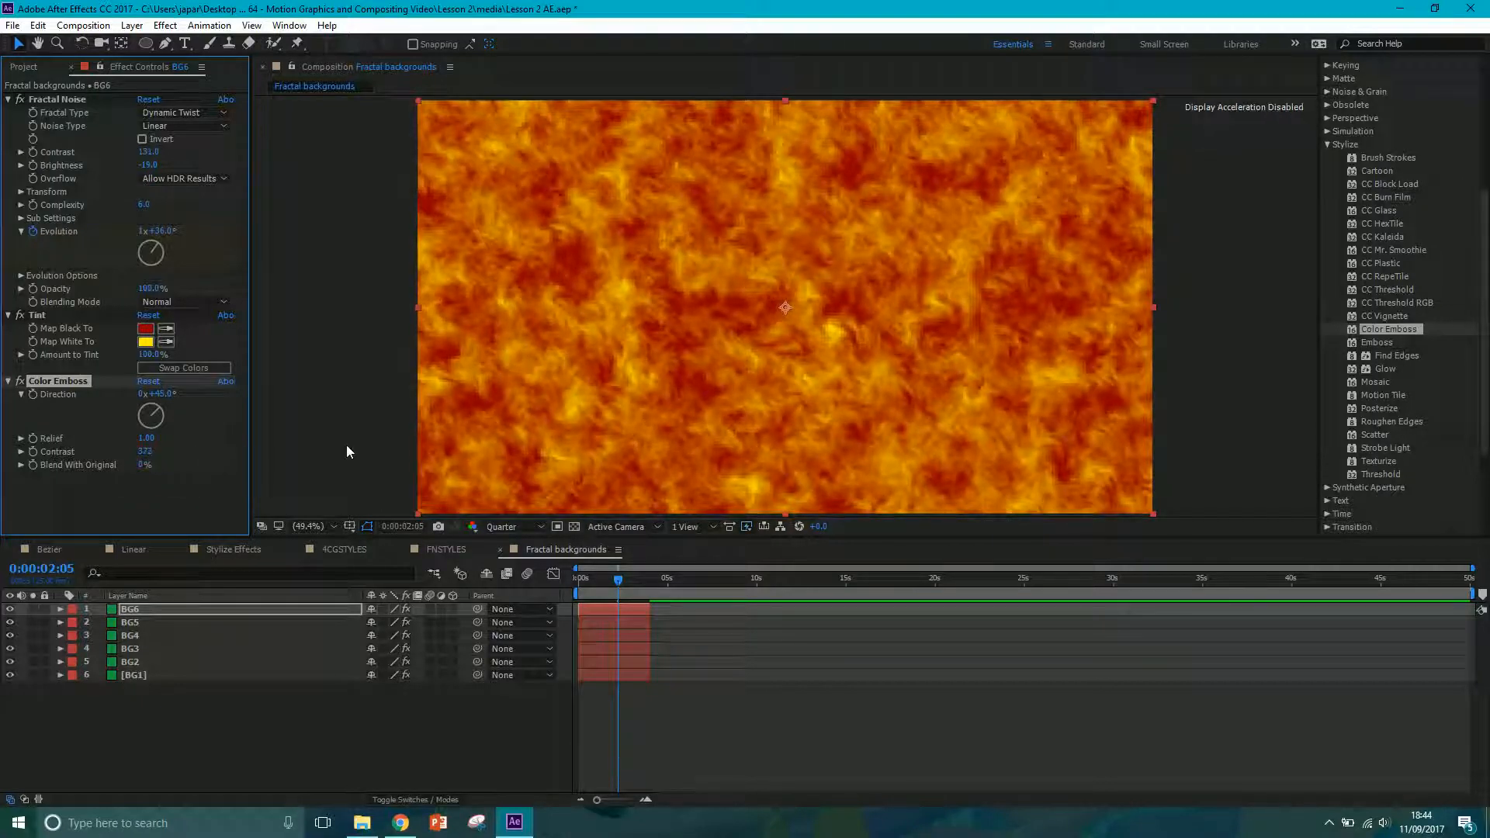
left_click_drag(146, 451, 214, 454)
left_click_drag(159, 411, 175, 440)
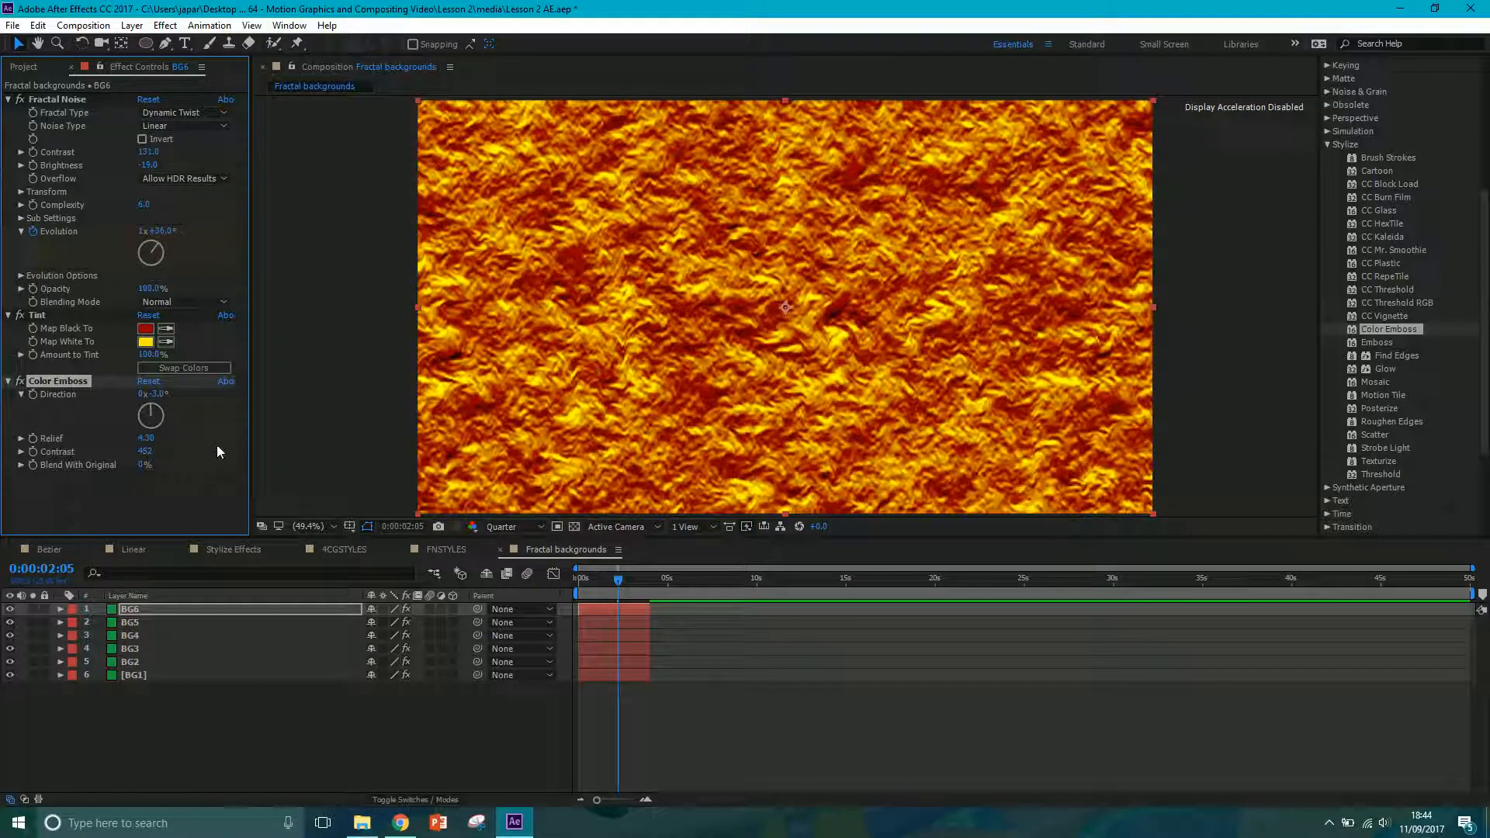
- Set Color Emboss Relief to about 2.1 on BG6, toggling the effect off and on to compare before and after
left_click(21, 381)
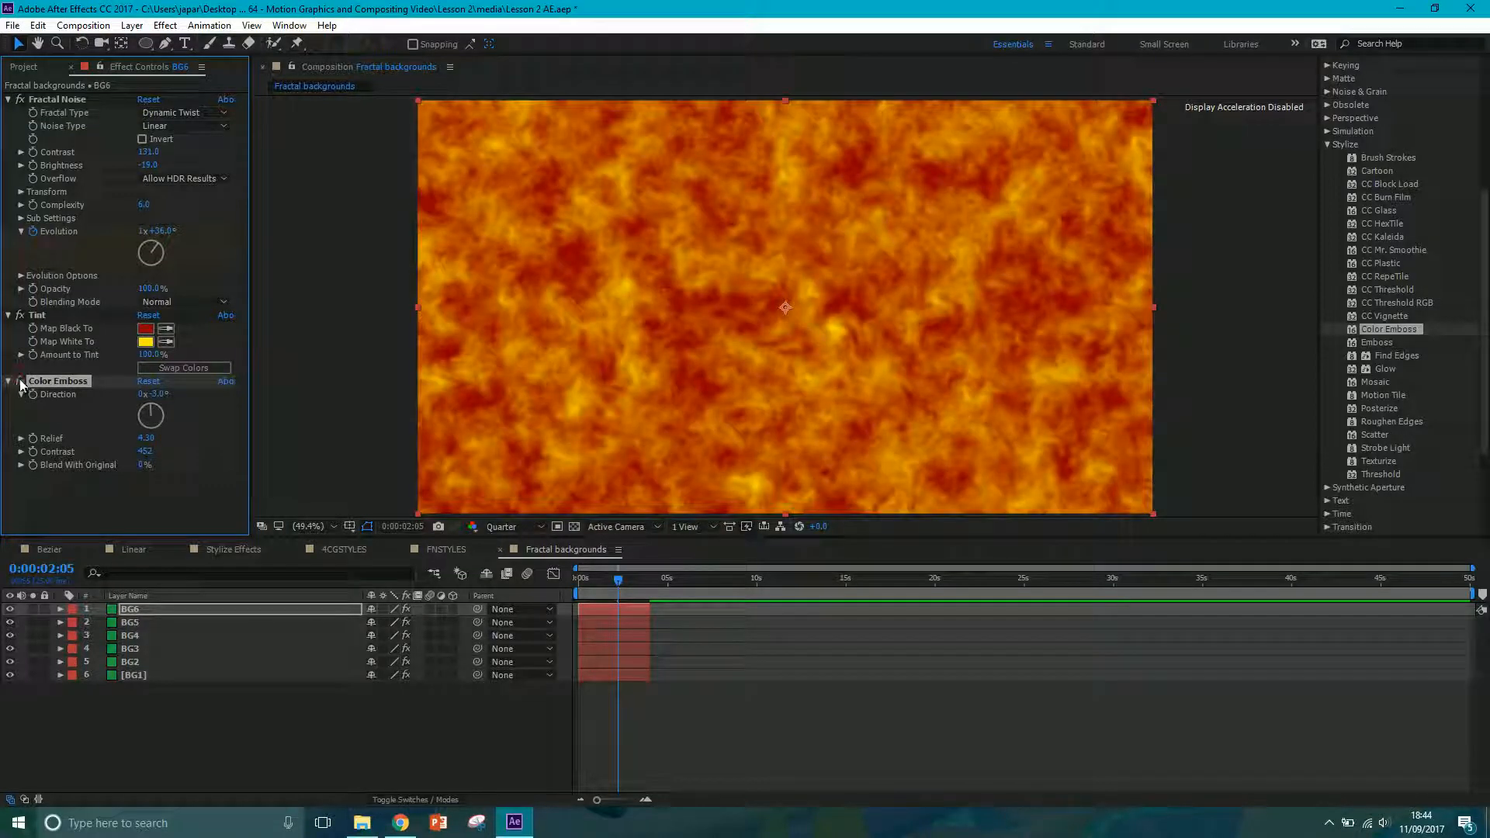
left_click(21, 381)
left_click_drag(148, 438, 131, 437)
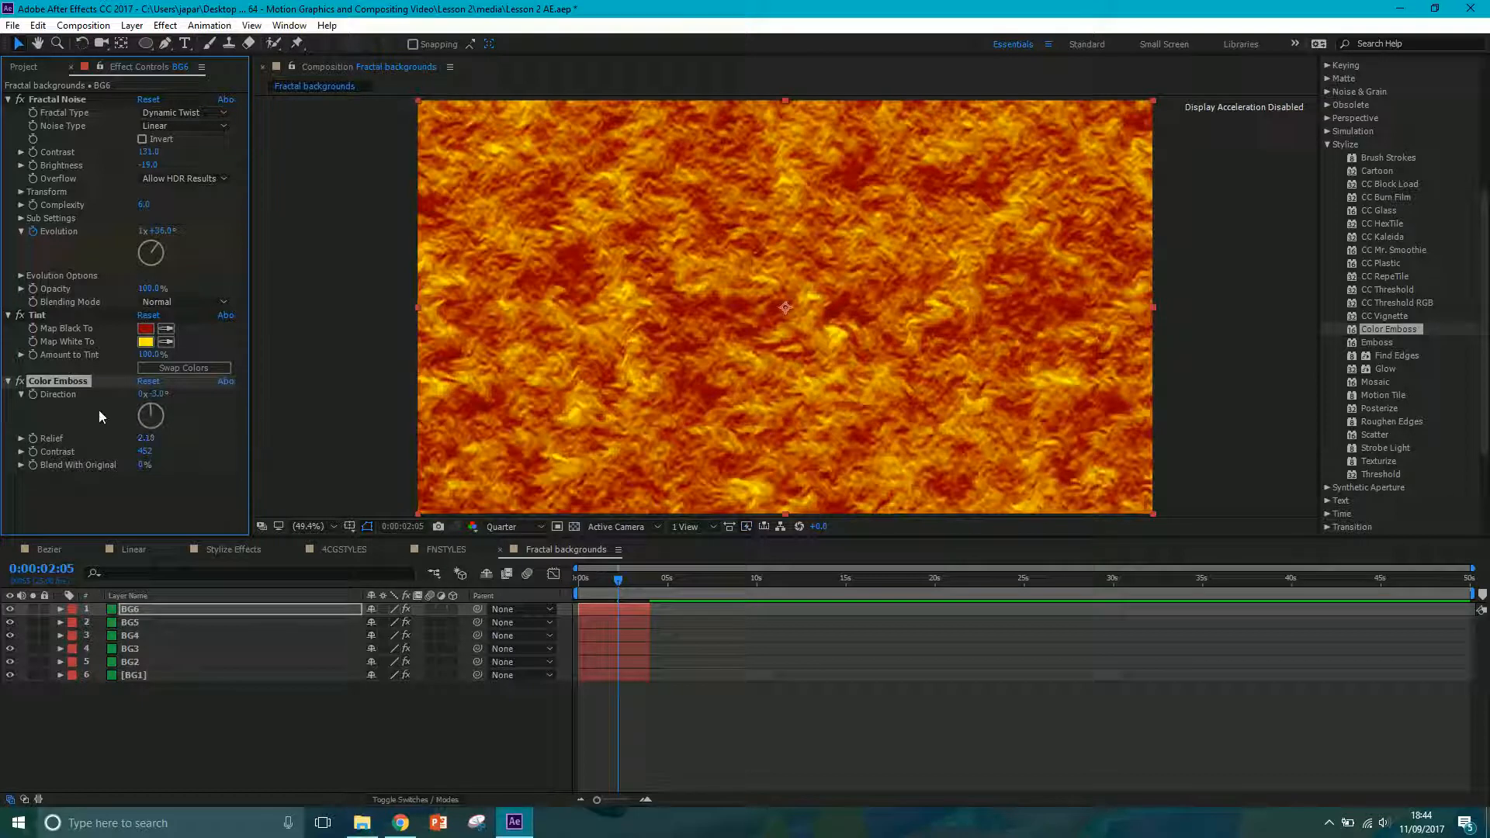
left_click(20, 381)
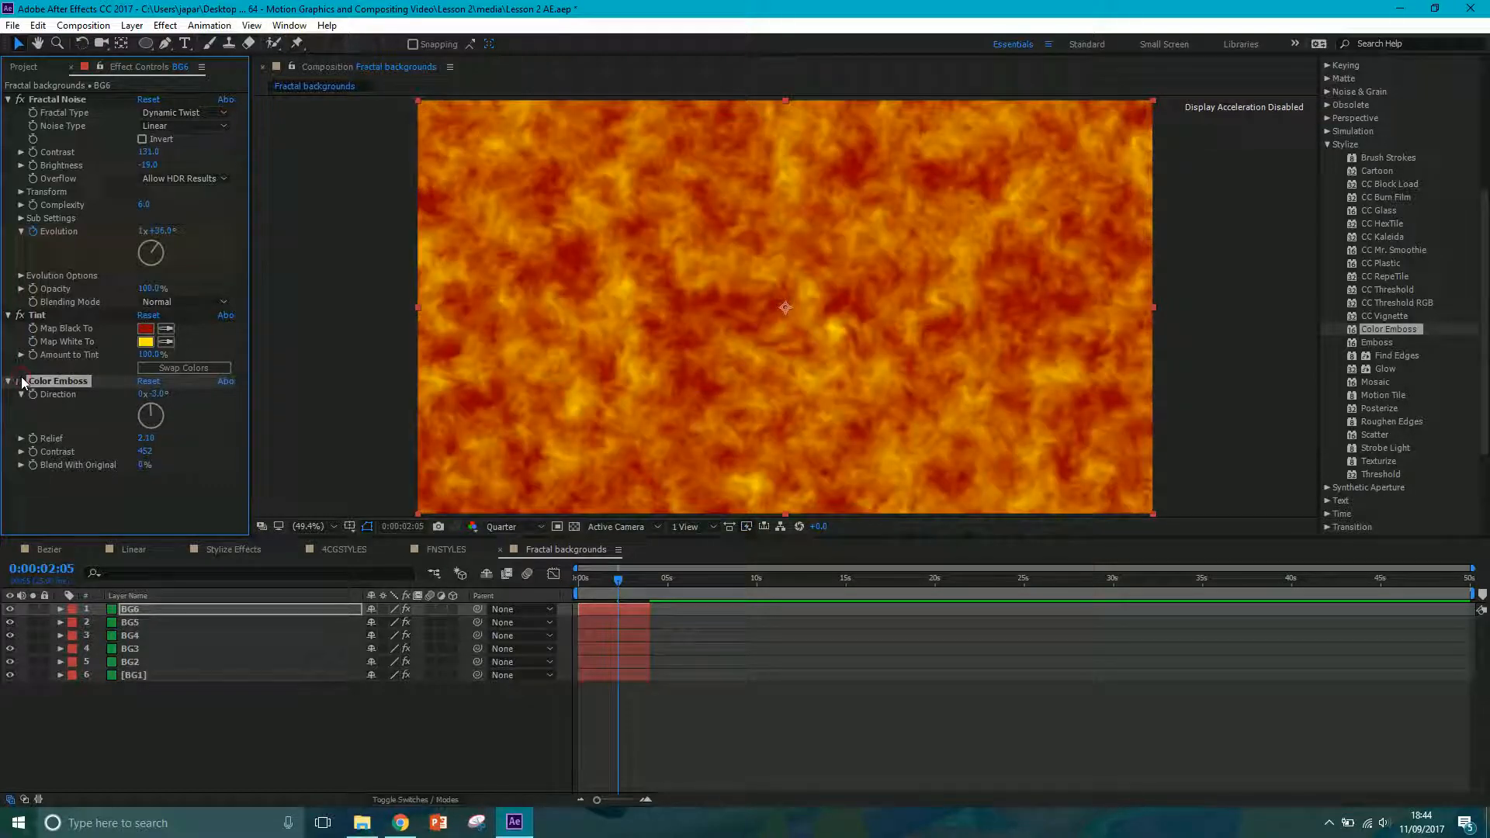
left_click(21, 382)
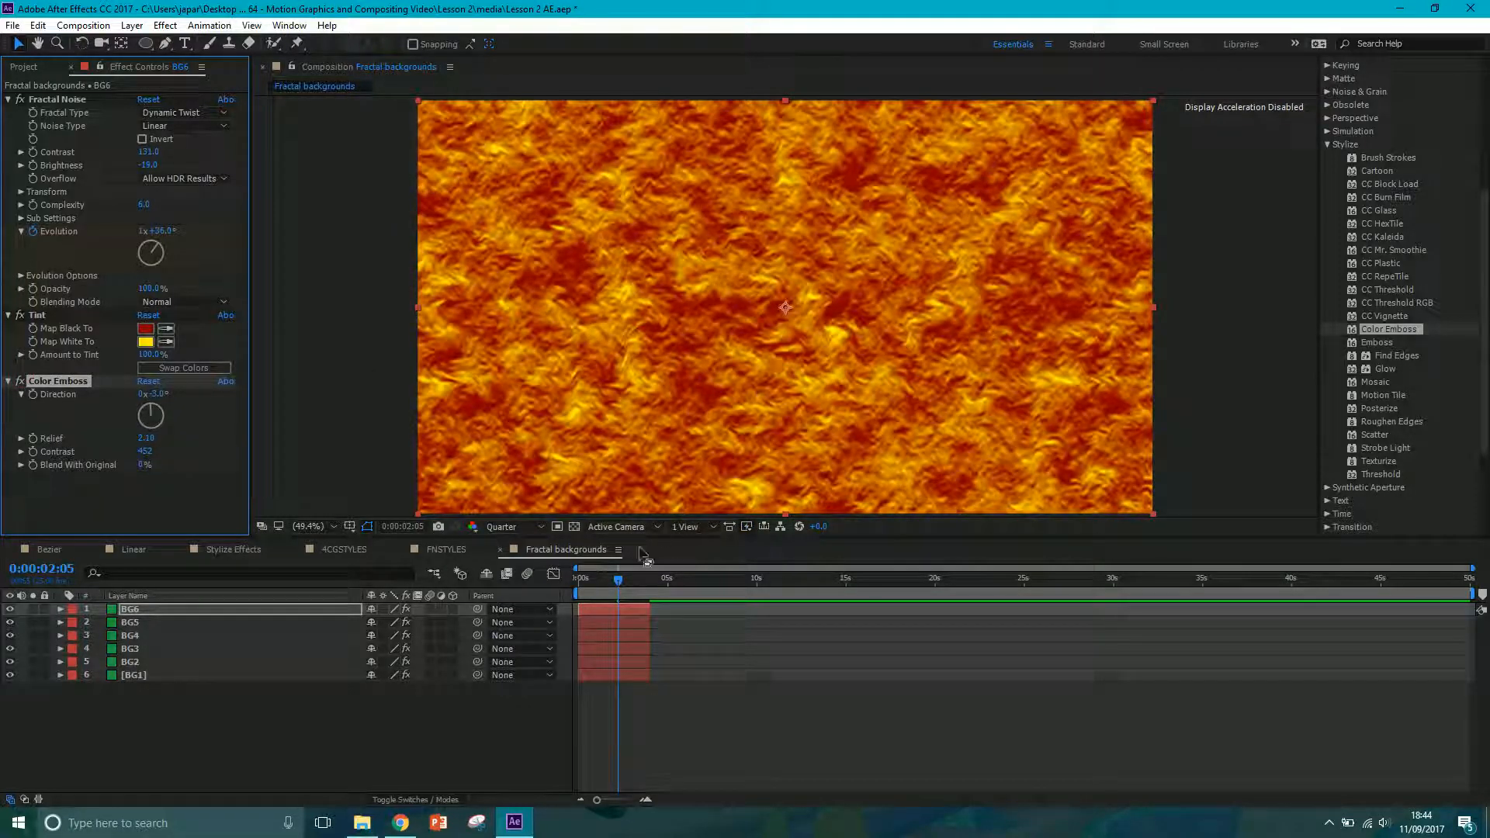
- Preview the embossed BG6 animation from 0:00:01:15 to about 0:00:03:06
left_click_drag(618, 578, 607, 584)
key("space")
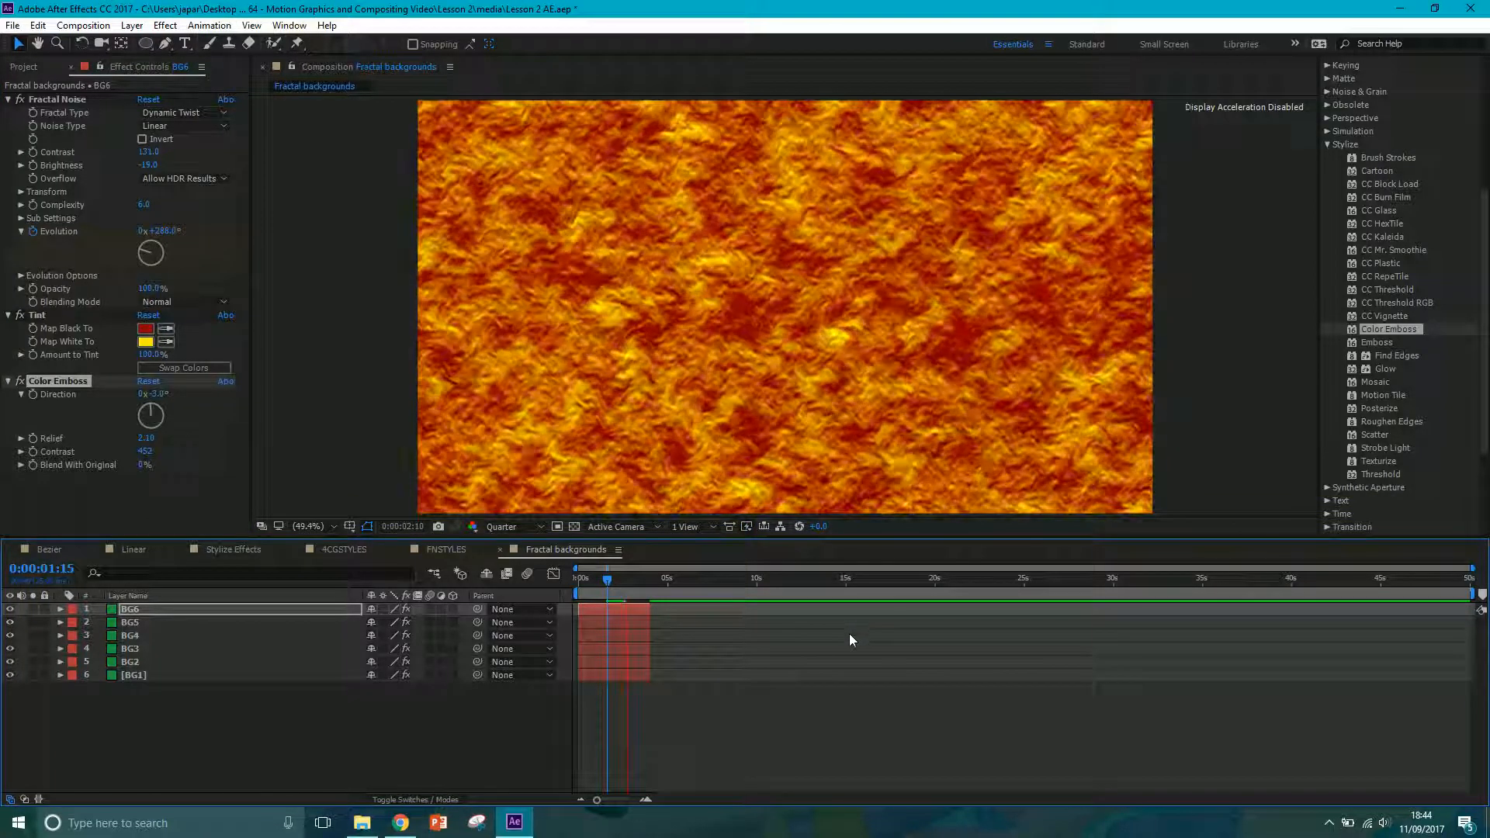
key("space")
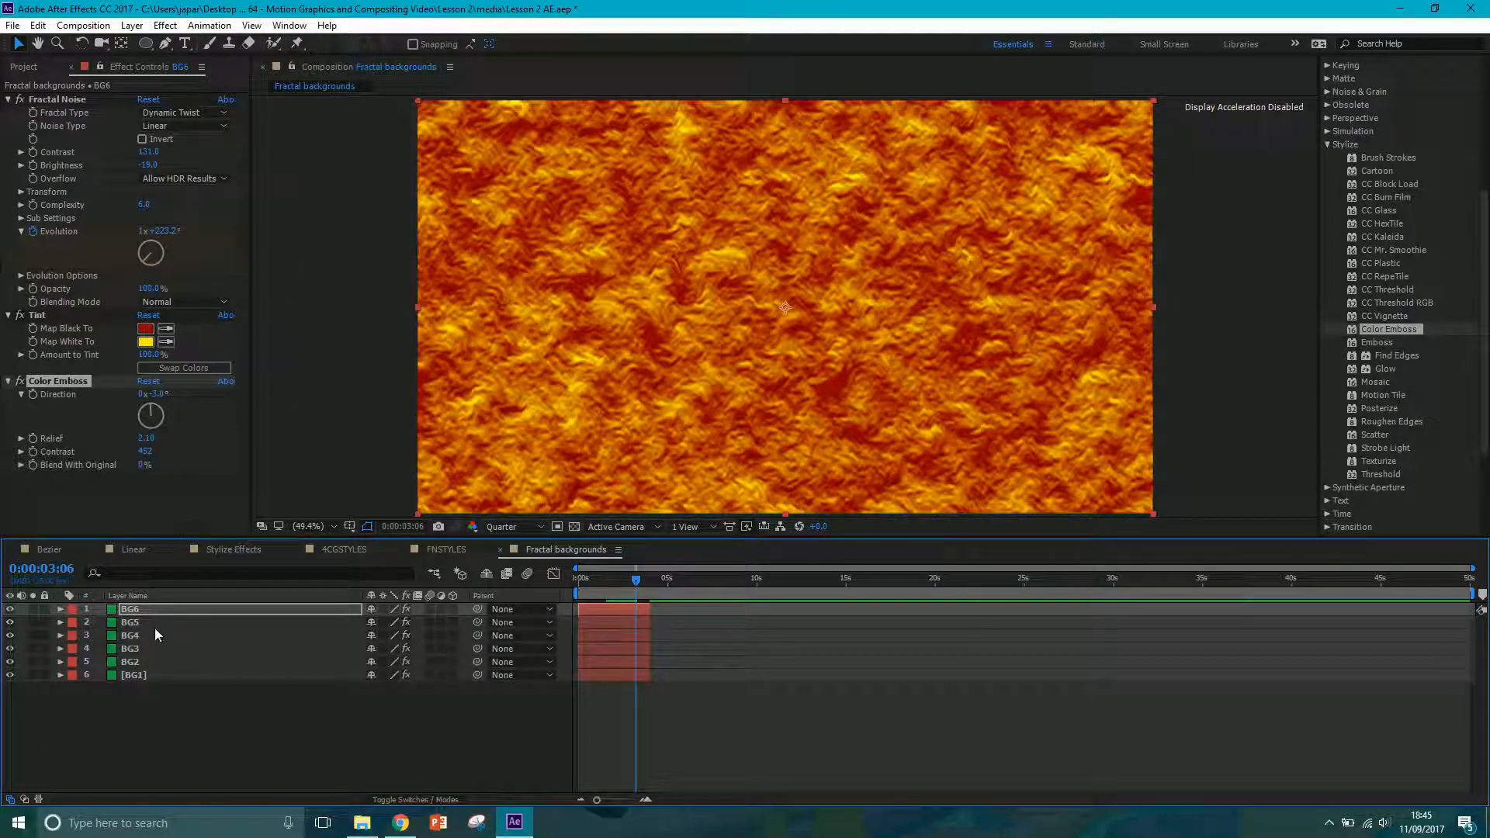
- Duplicate the BG6 layer and delete the Color Emboss effect from the new copy
left_click(151, 608)
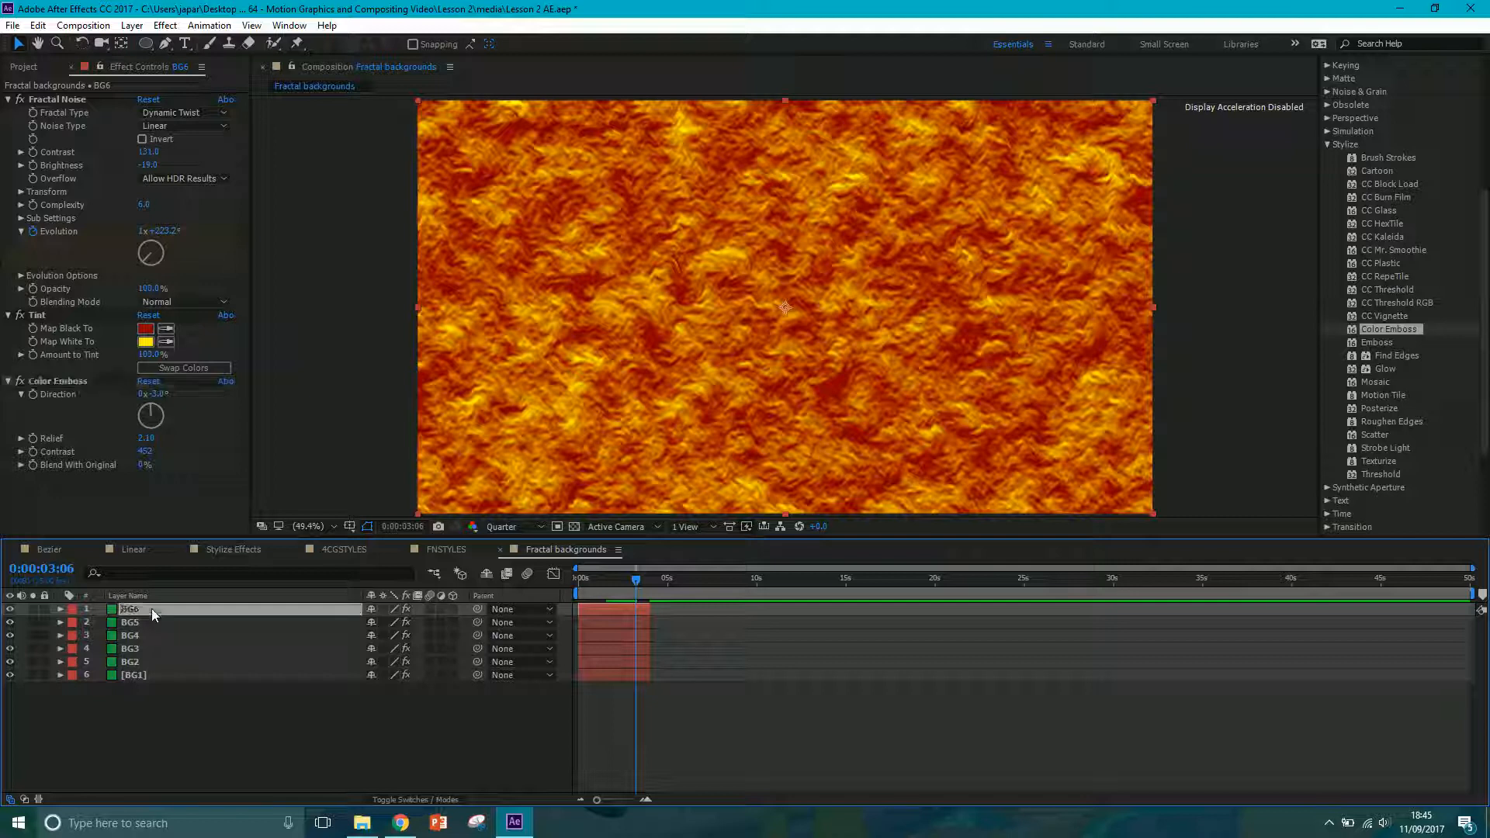
key("ctrl+d")
left_click(87, 515)
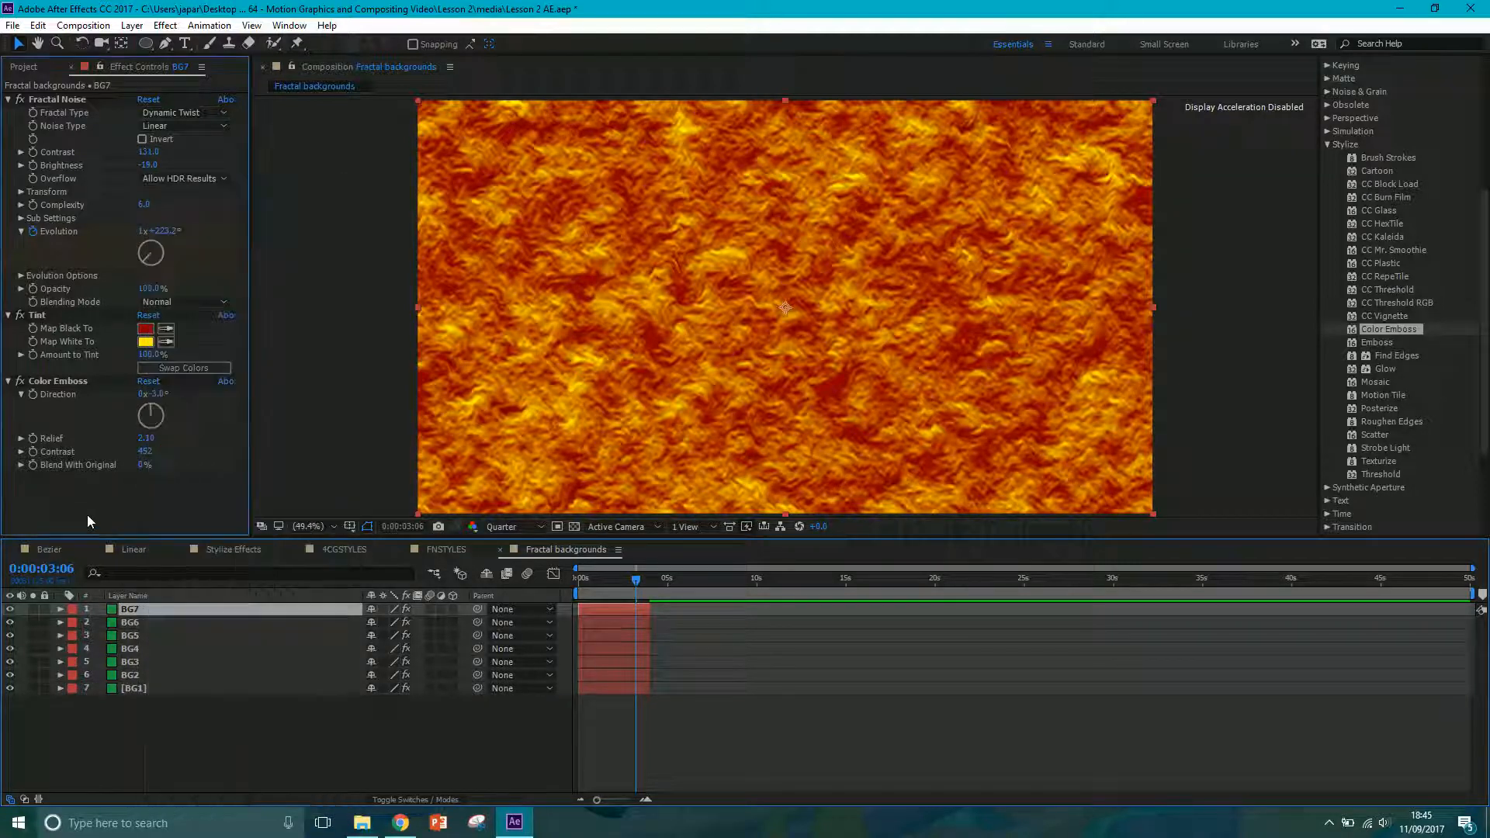
left_click(65, 382)
key("Delete")
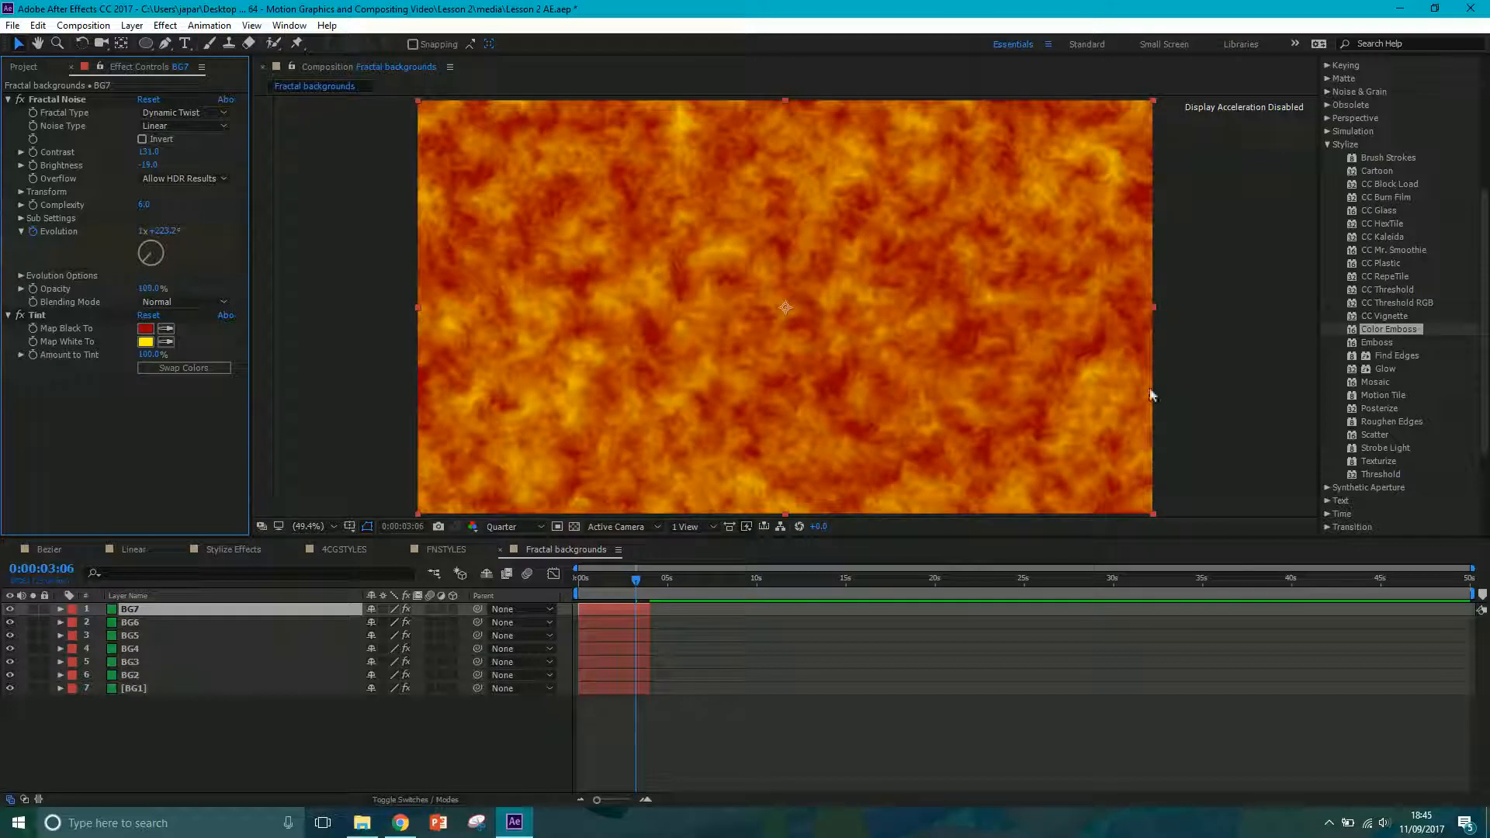
- Apply the Scatter effect to the BG7 layer with a Scatter Amount of 132
left_click_drag(1375, 435, 598, 612)
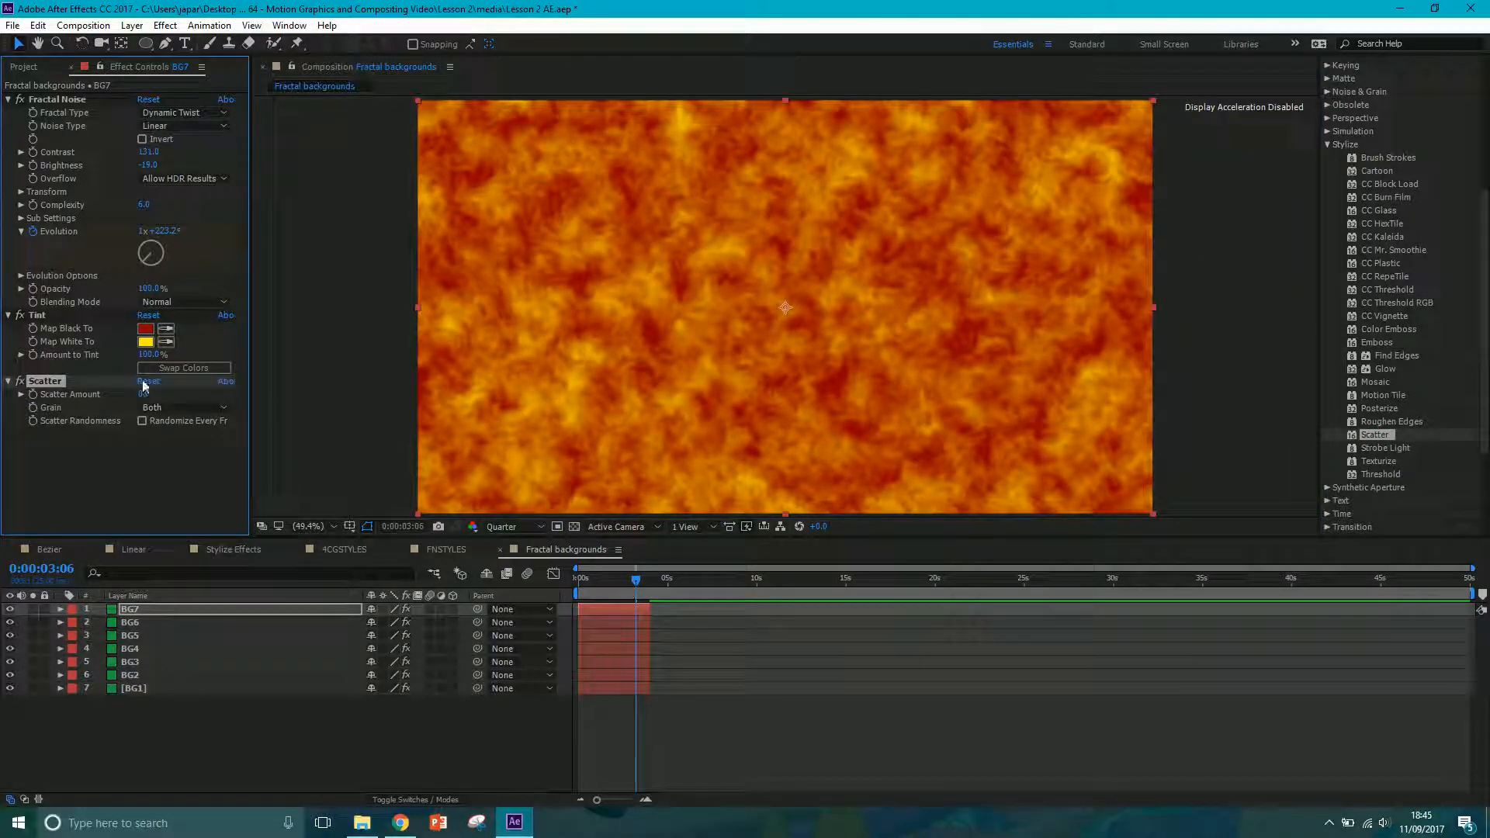
left_click_drag(183, 394, 259, 398)
left_click_drag(154, 395, 144, 397)
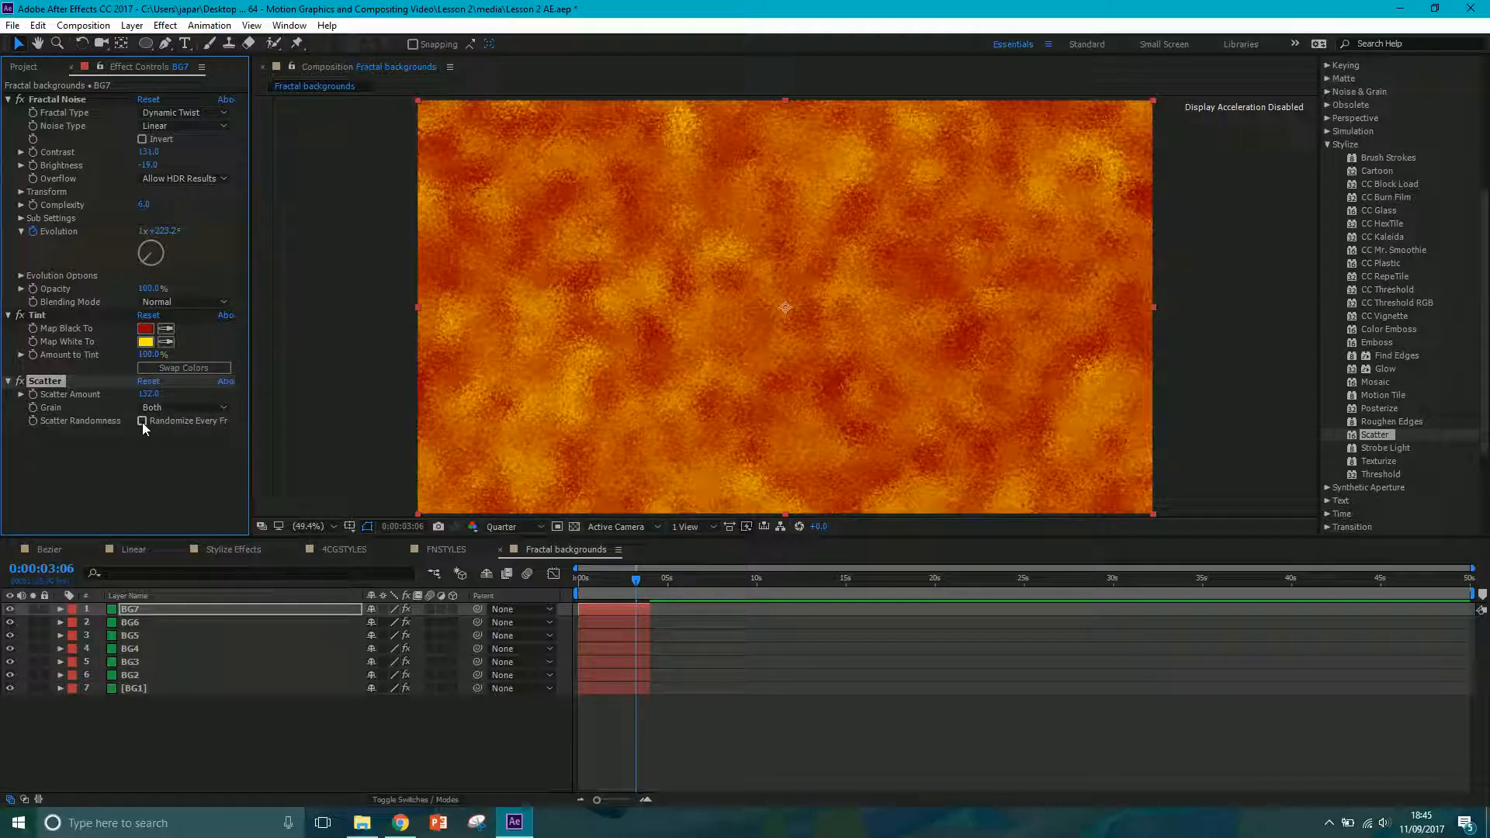
- Play the scattered BG7 animation from 0:00:02:15 and scrub to 0:00:03:20 to examine the grain
left_click_drag(636, 584, 624, 580)
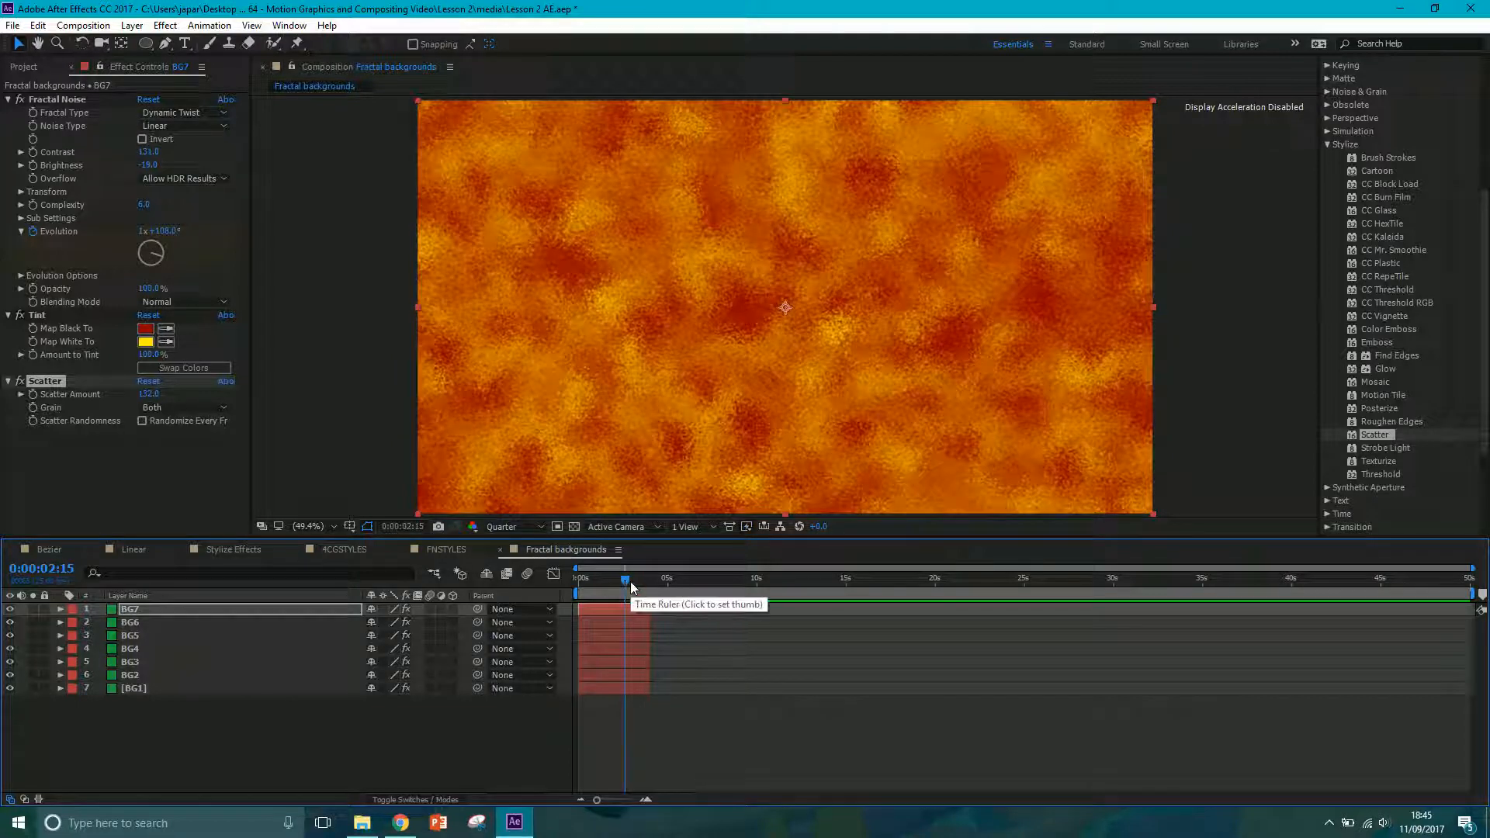
key("space")
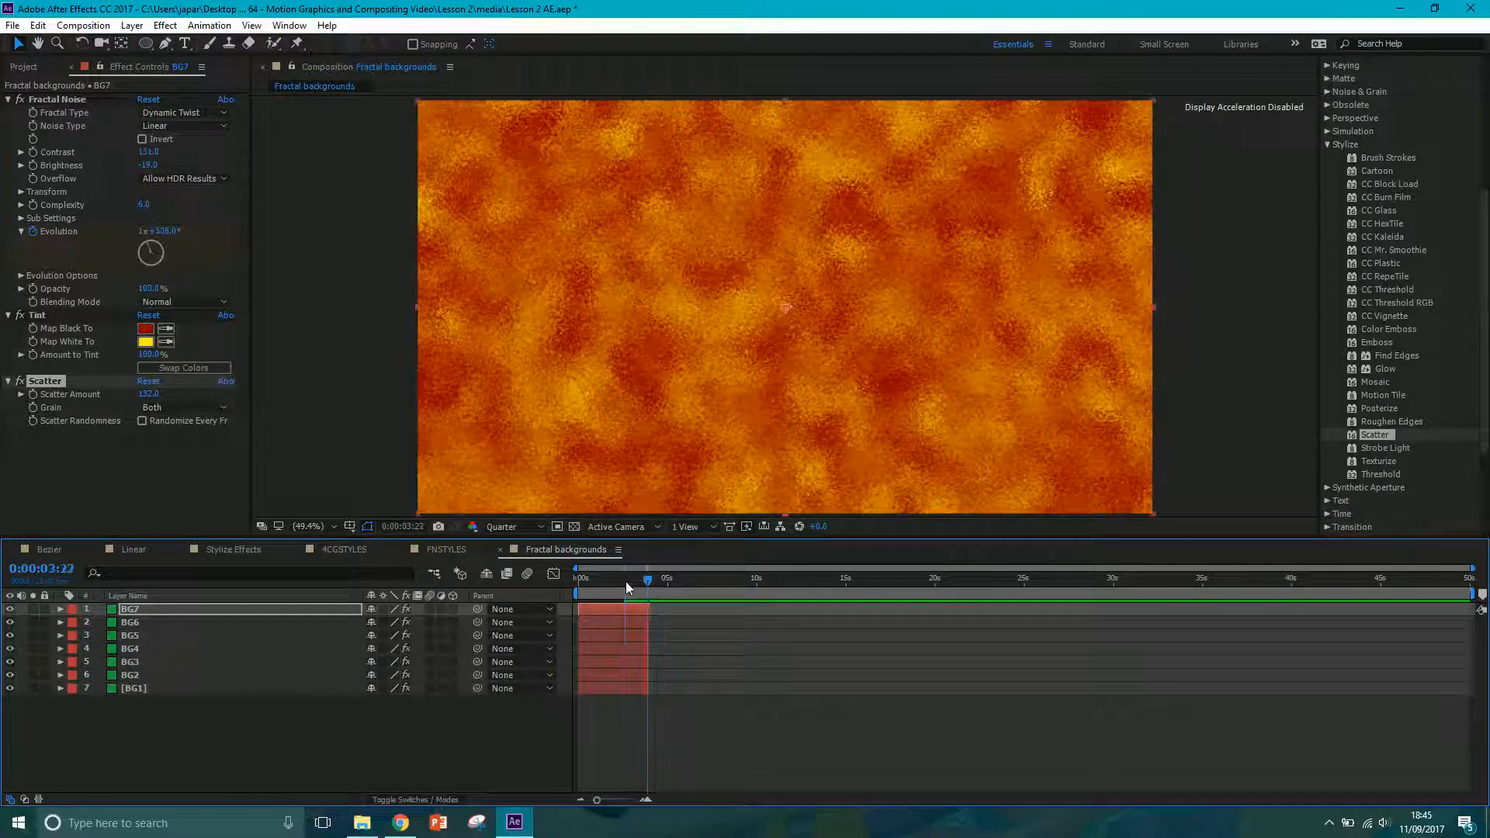
left_click_drag(625, 581, 646, 585)
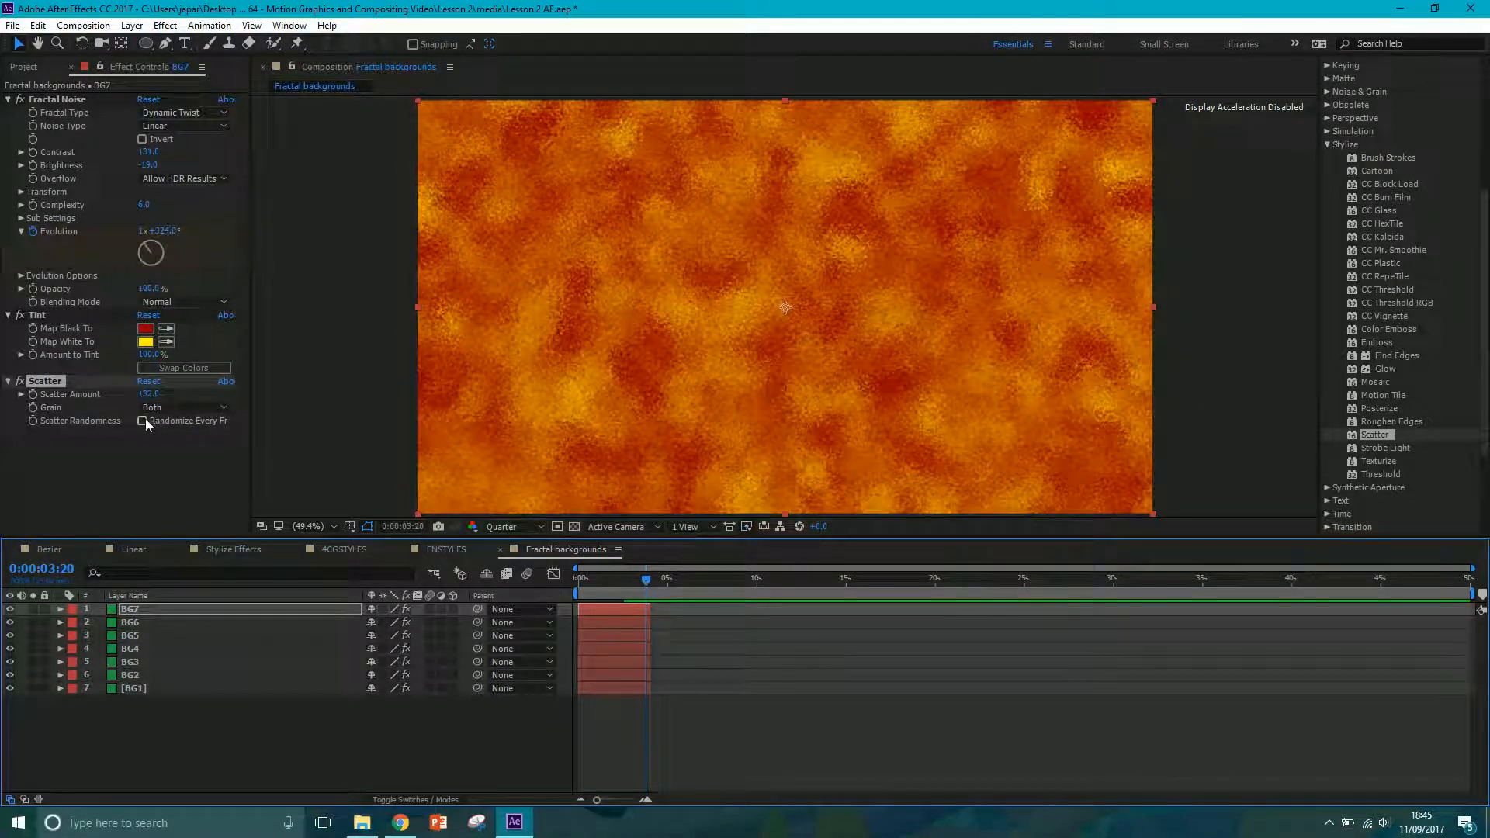
- Turn on Randomize Every Frame for BG7's Scatter effect and preview the animation from 0:00:01:12
left_click(143, 421)
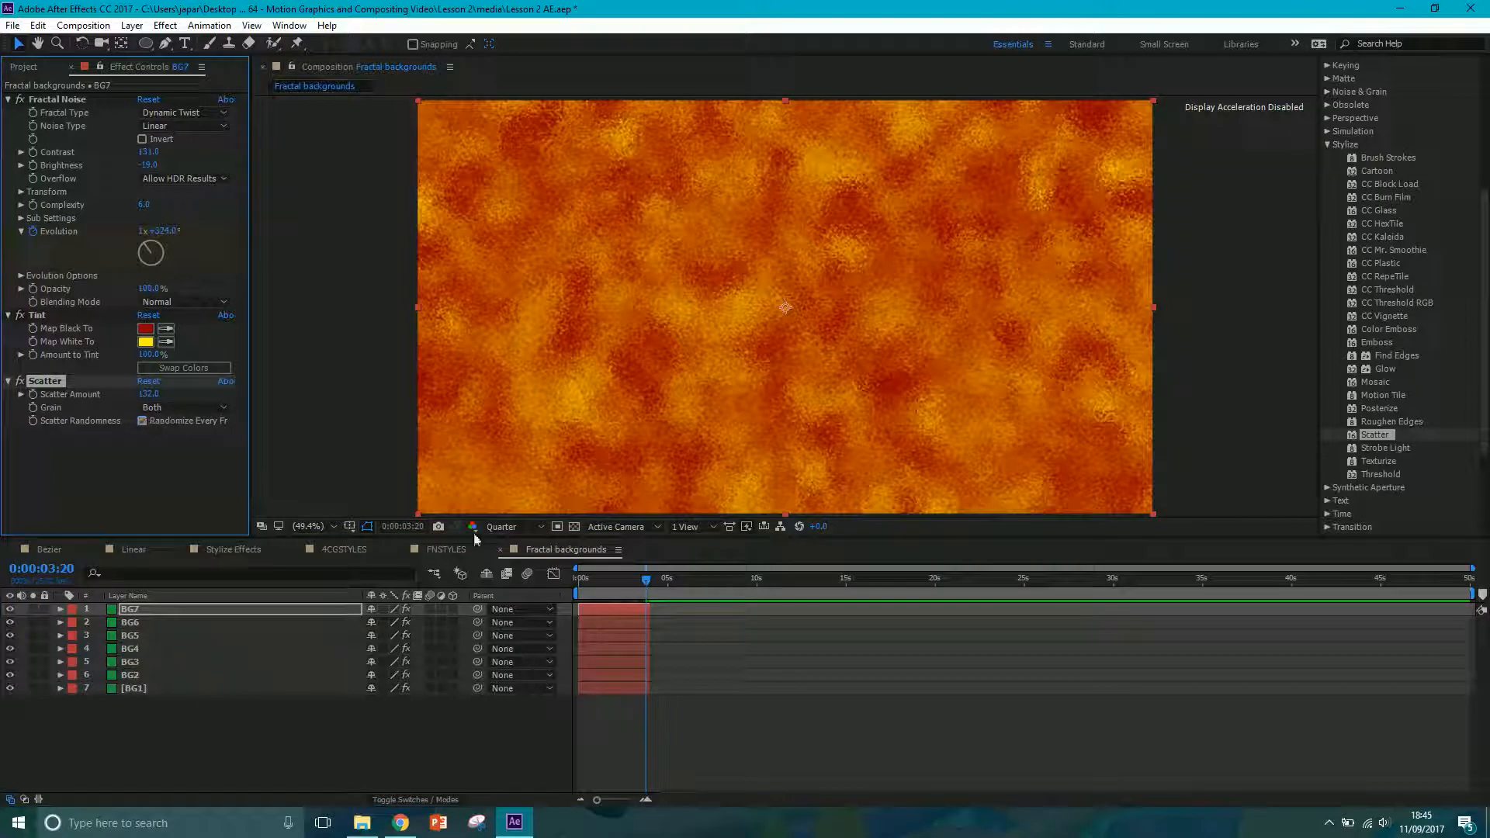
left_click(604, 581)
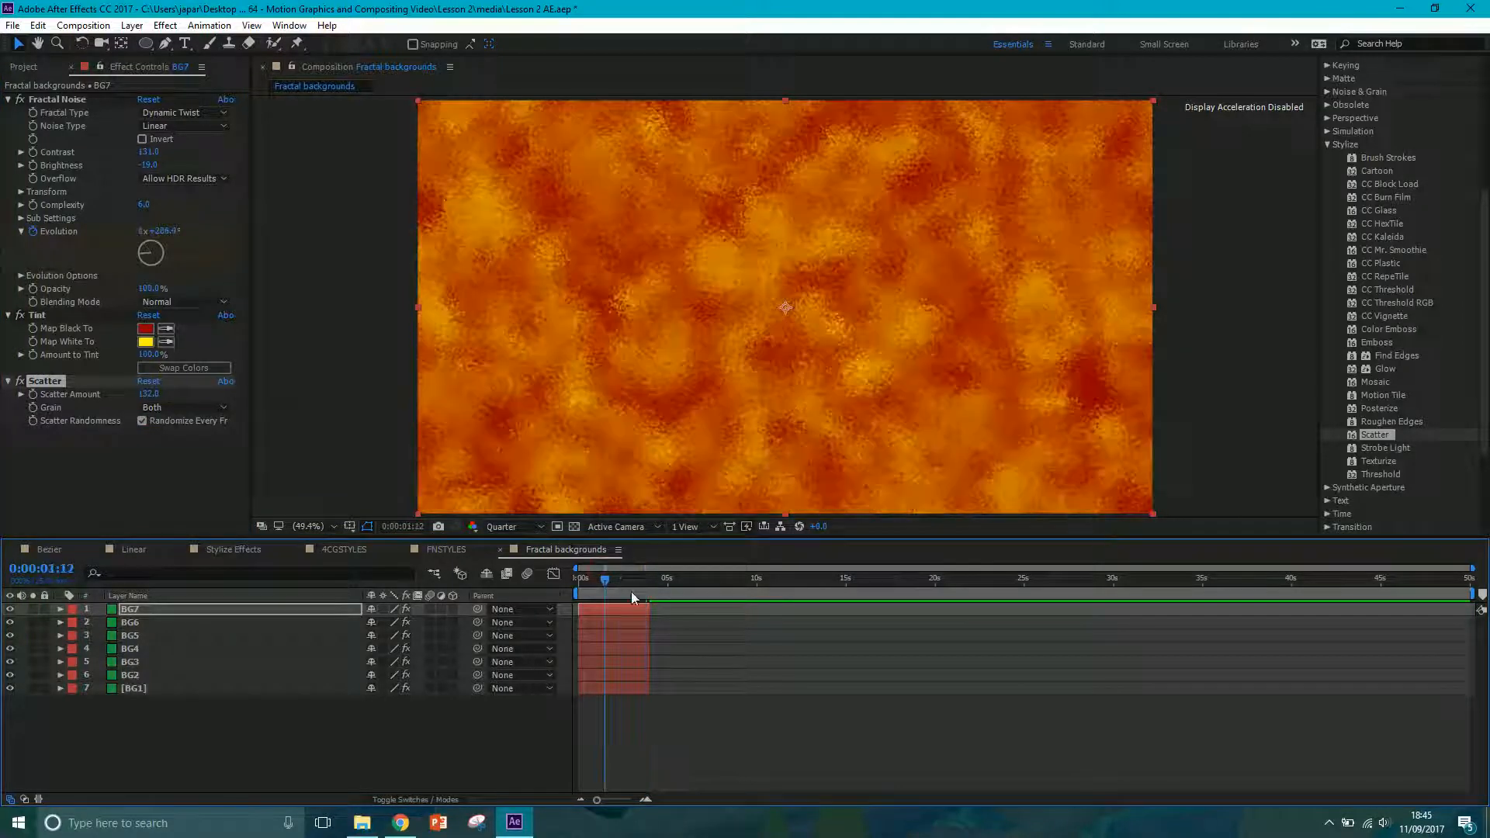
key("space")
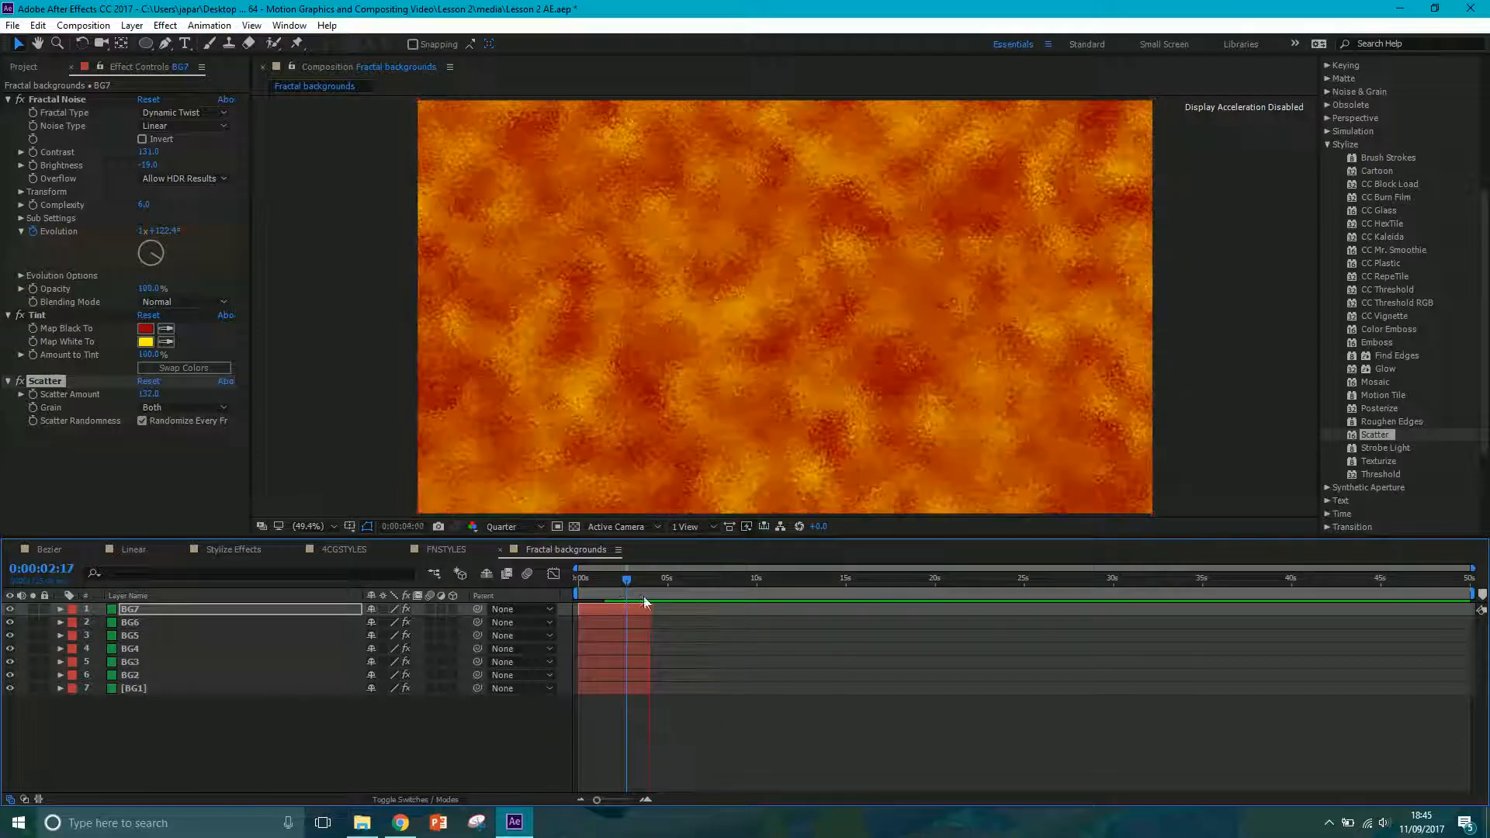
left_click(624, 582)
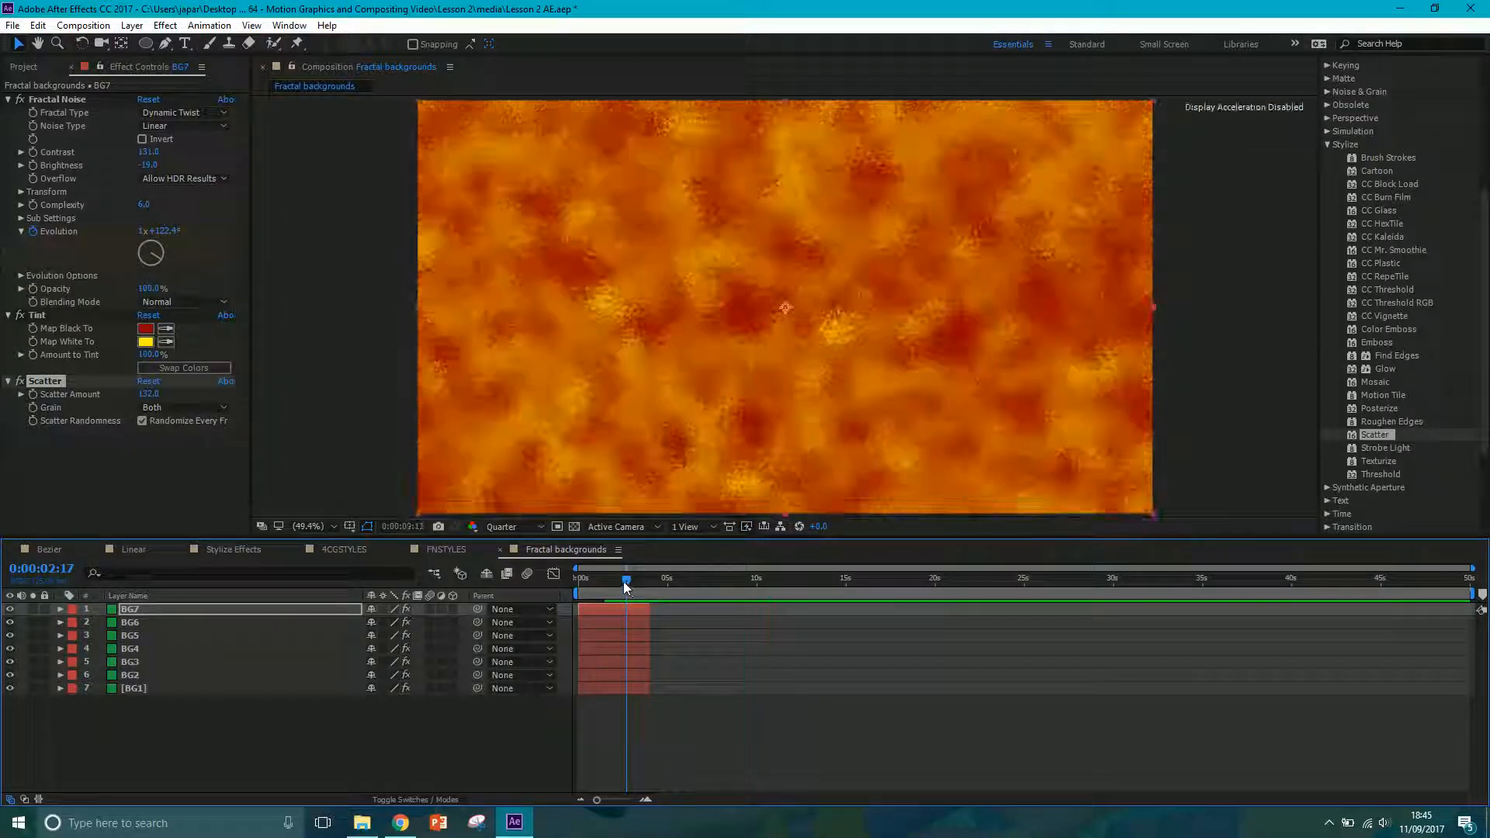
- Duplicate the BG7 layer and delete the Scatter effect from the new copy
left_click(151, 609)
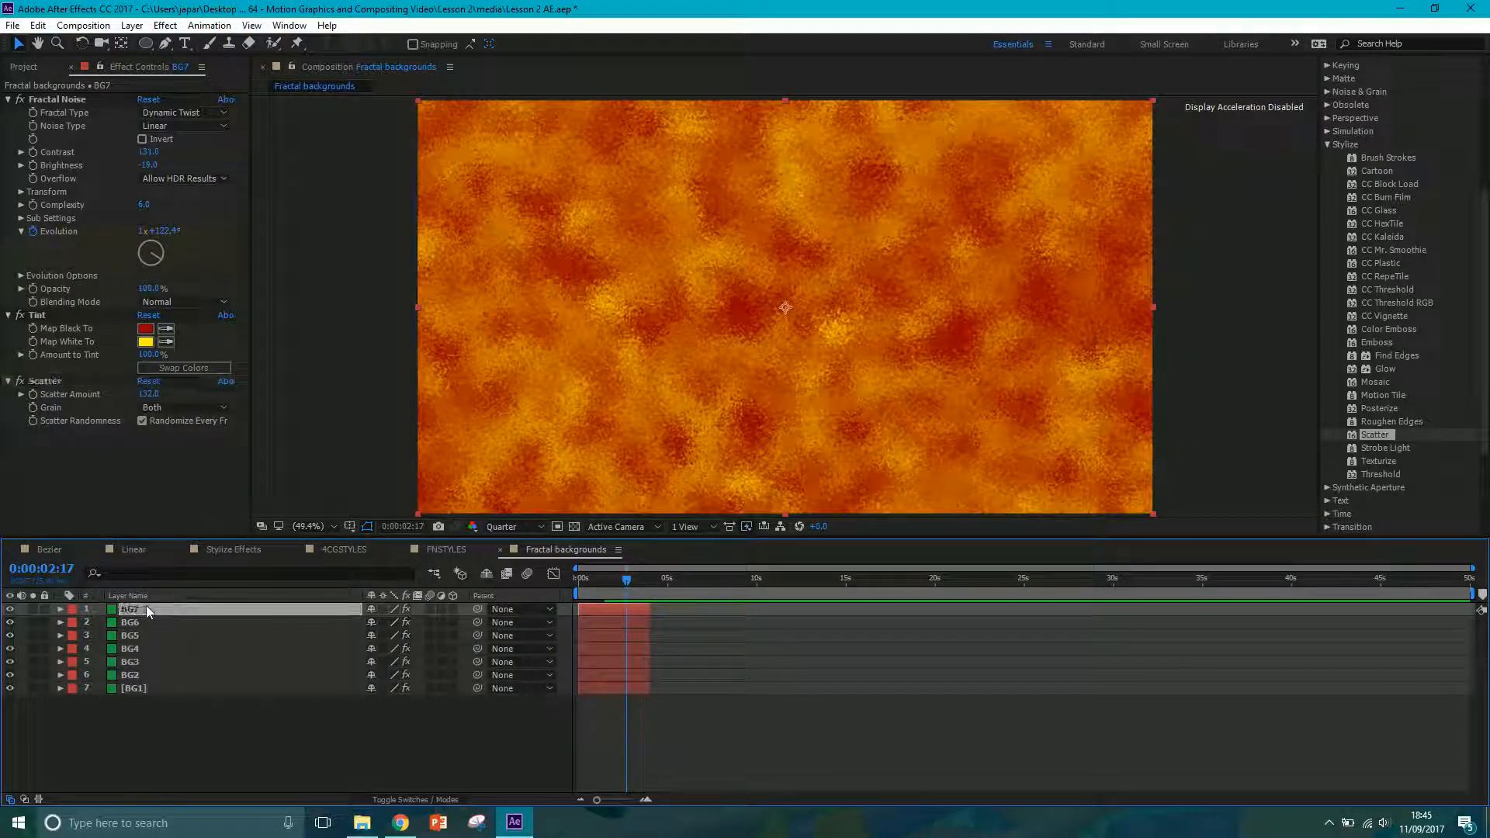
key("ctrl+d")
left_click(58, 381)
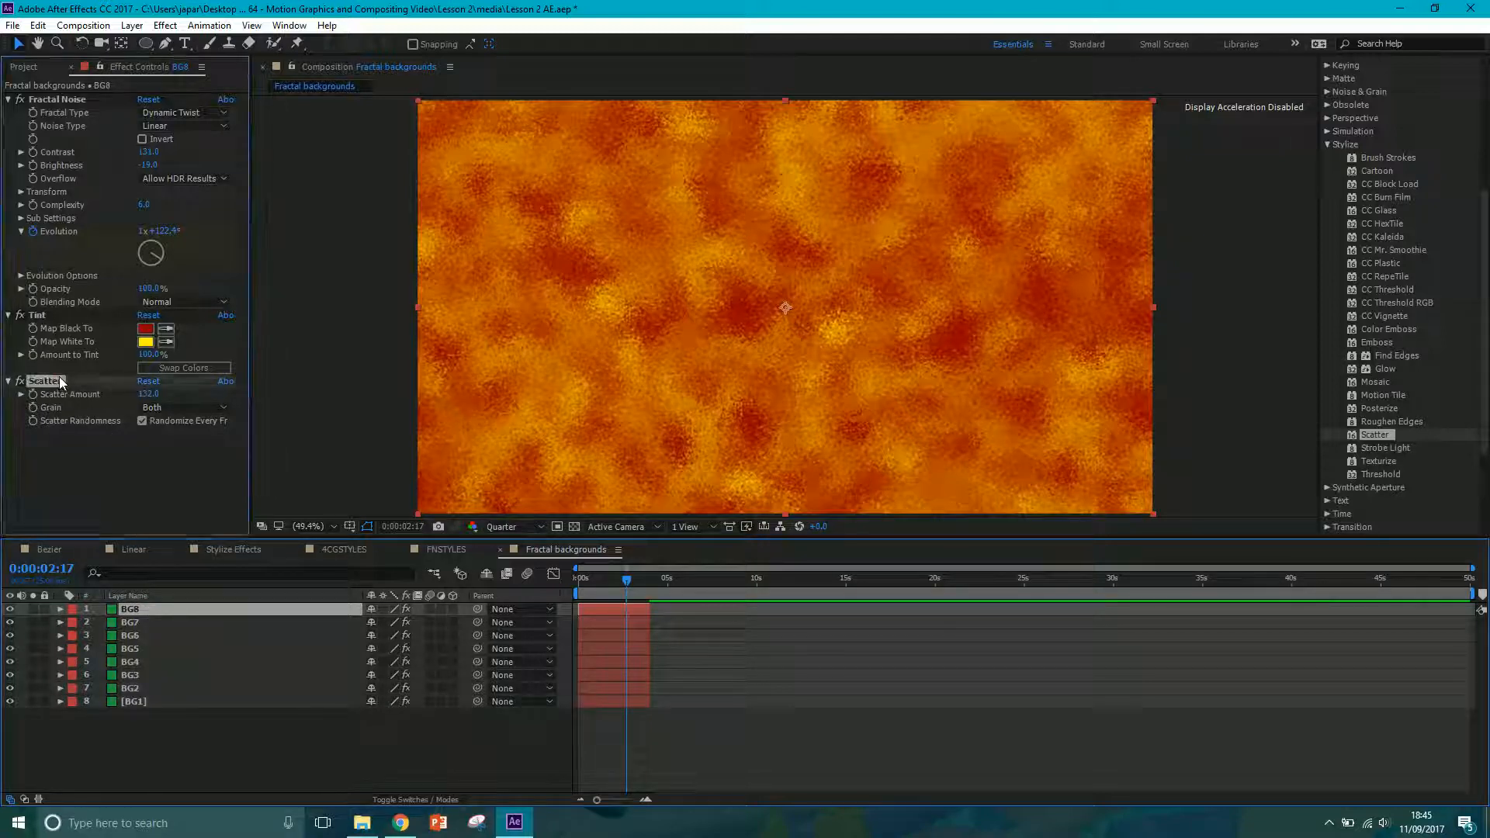
key("Delete")
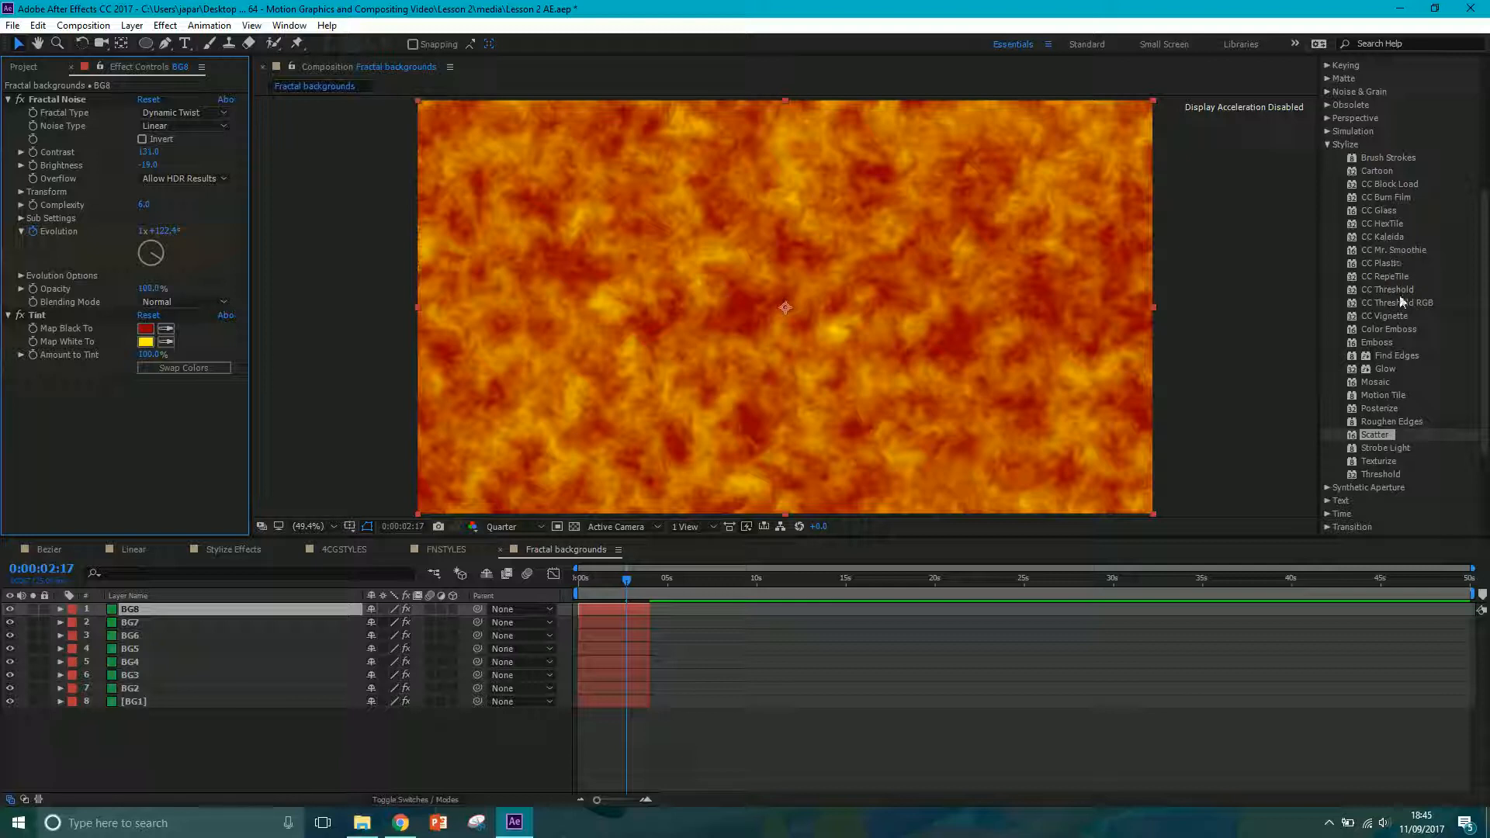
- Apply CC Burn Film to the BG8 layer and raise Burn to 57
mouse_move(1390, 199)
left_mouse_down()
mouse_move(1134, 370)
mouse_move(851, 508)
mouse_move(606, 594)
mouse_move(611, 612)
left_mouse_up()
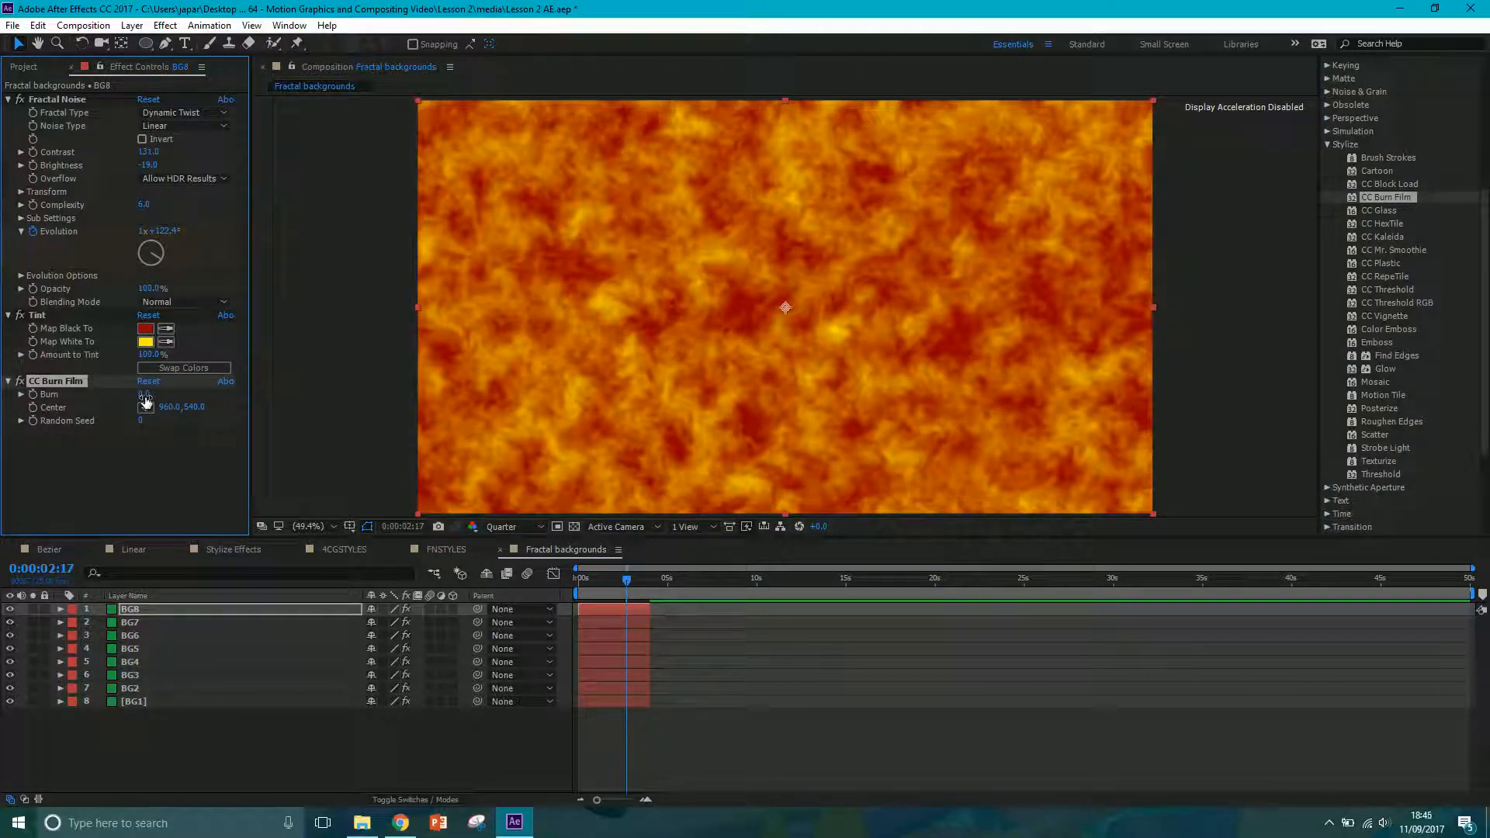
left_click_drag(146, 401, 225, 397)
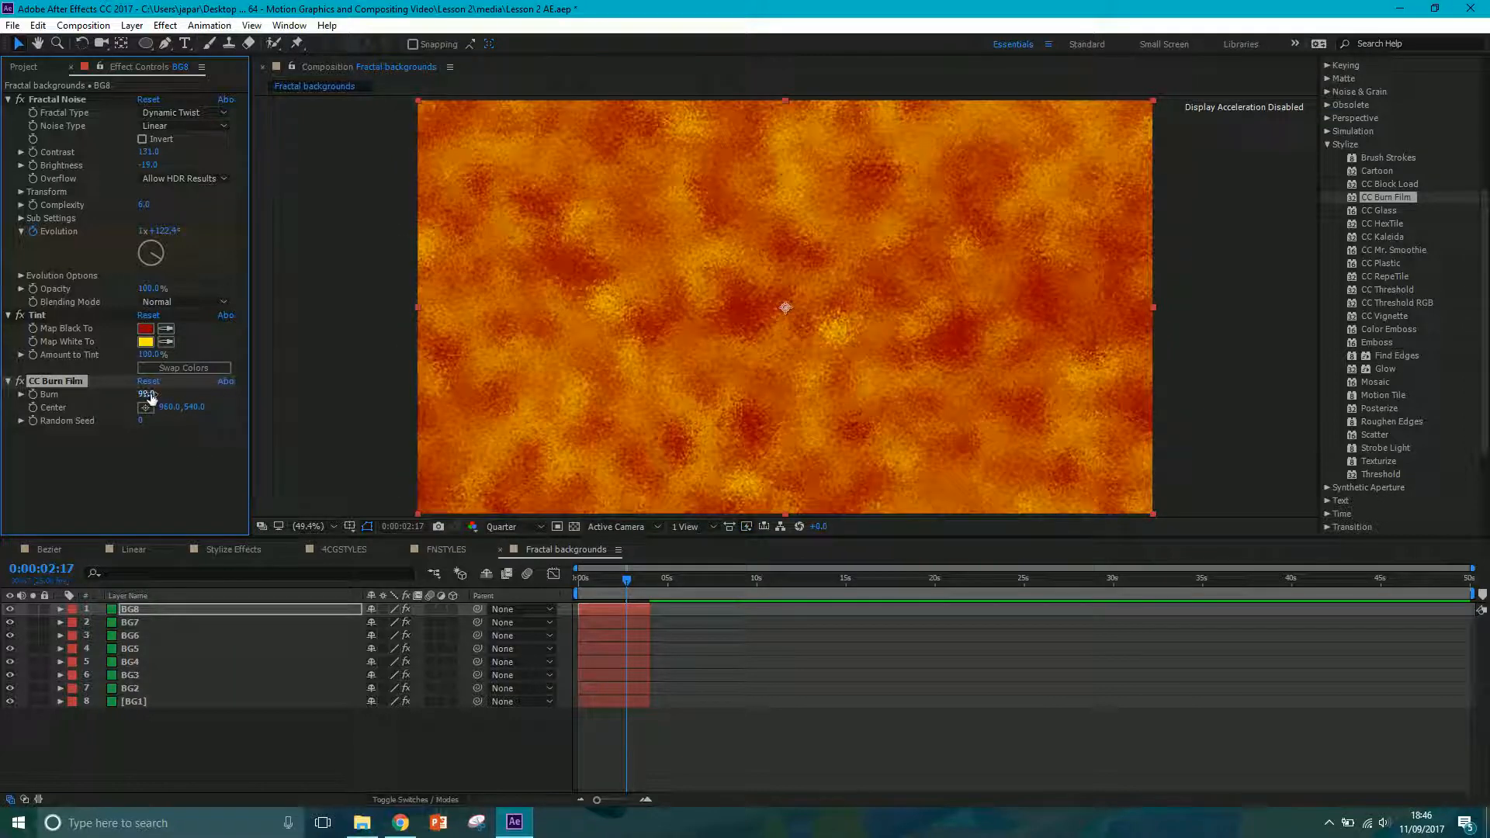
left_click_drag(146, 394, 167, 394)
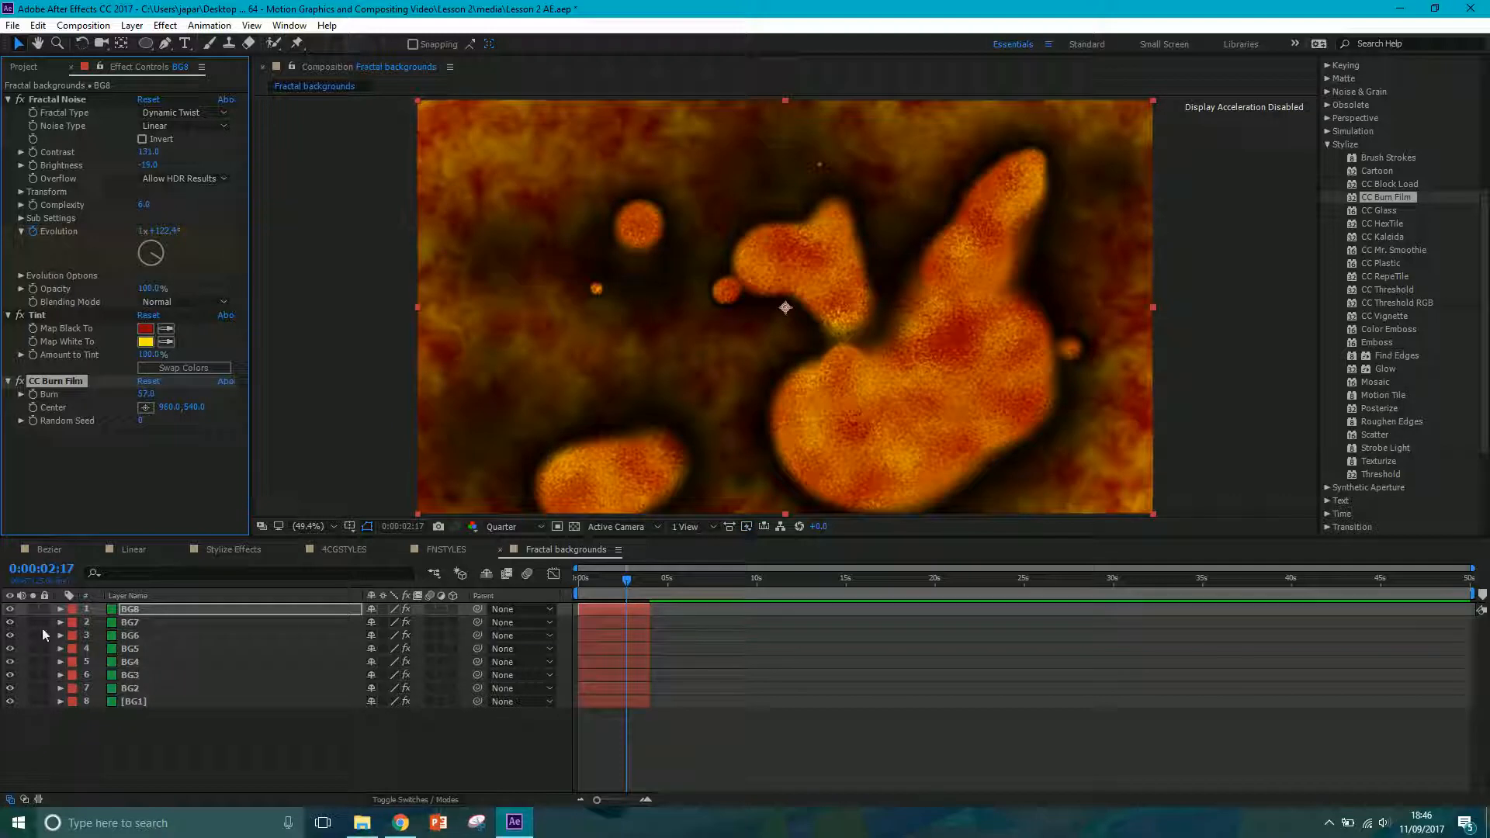
- Hide layers BG1 to BG7 and raise BG8's Burn slightly to view the burn holes on their own
left_click_drag(11, 622, 12, 726)
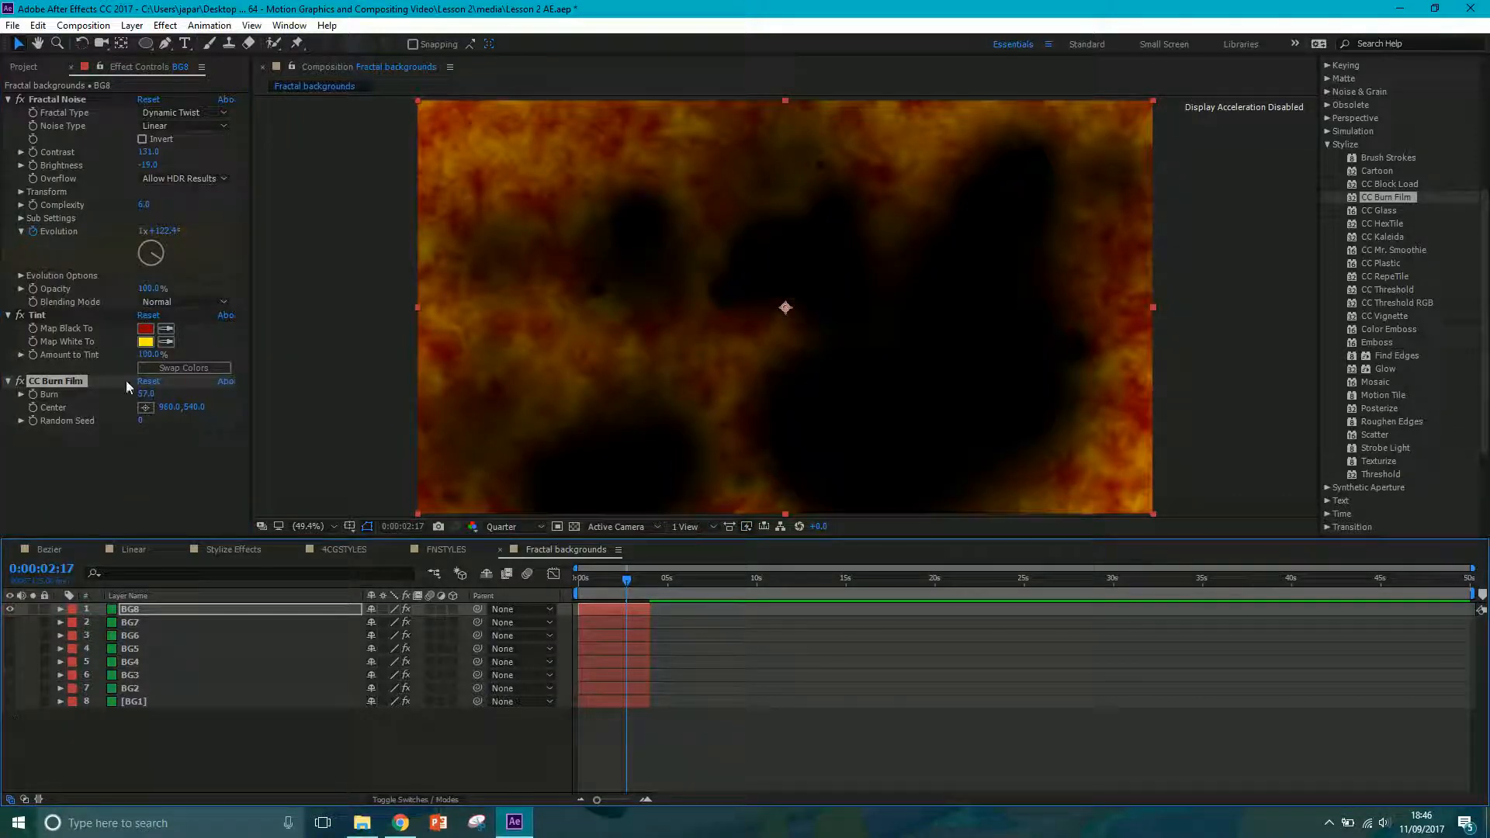
mouse_move(142, 393)
left_mouse_down()
mouse_move(163, 399)
mouse_move(147, 402)
left_mouse_up()
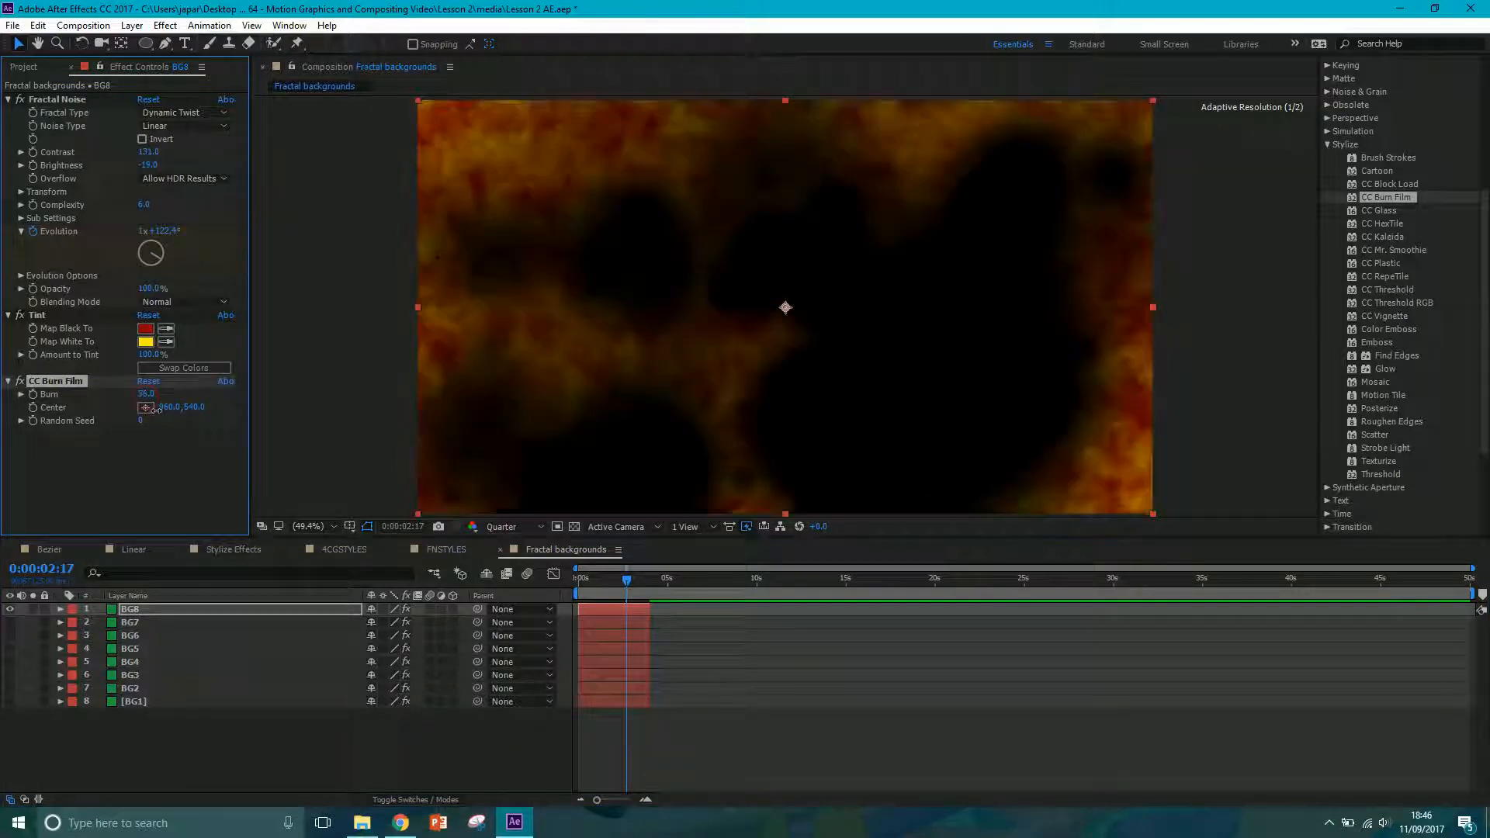
- Set BG8's Burn to 0 and start keyframing it at 0:00:00:00
left_click(146, 396)
type("0")
key("Return")
left_click_drag(593, 580, 579, 580)
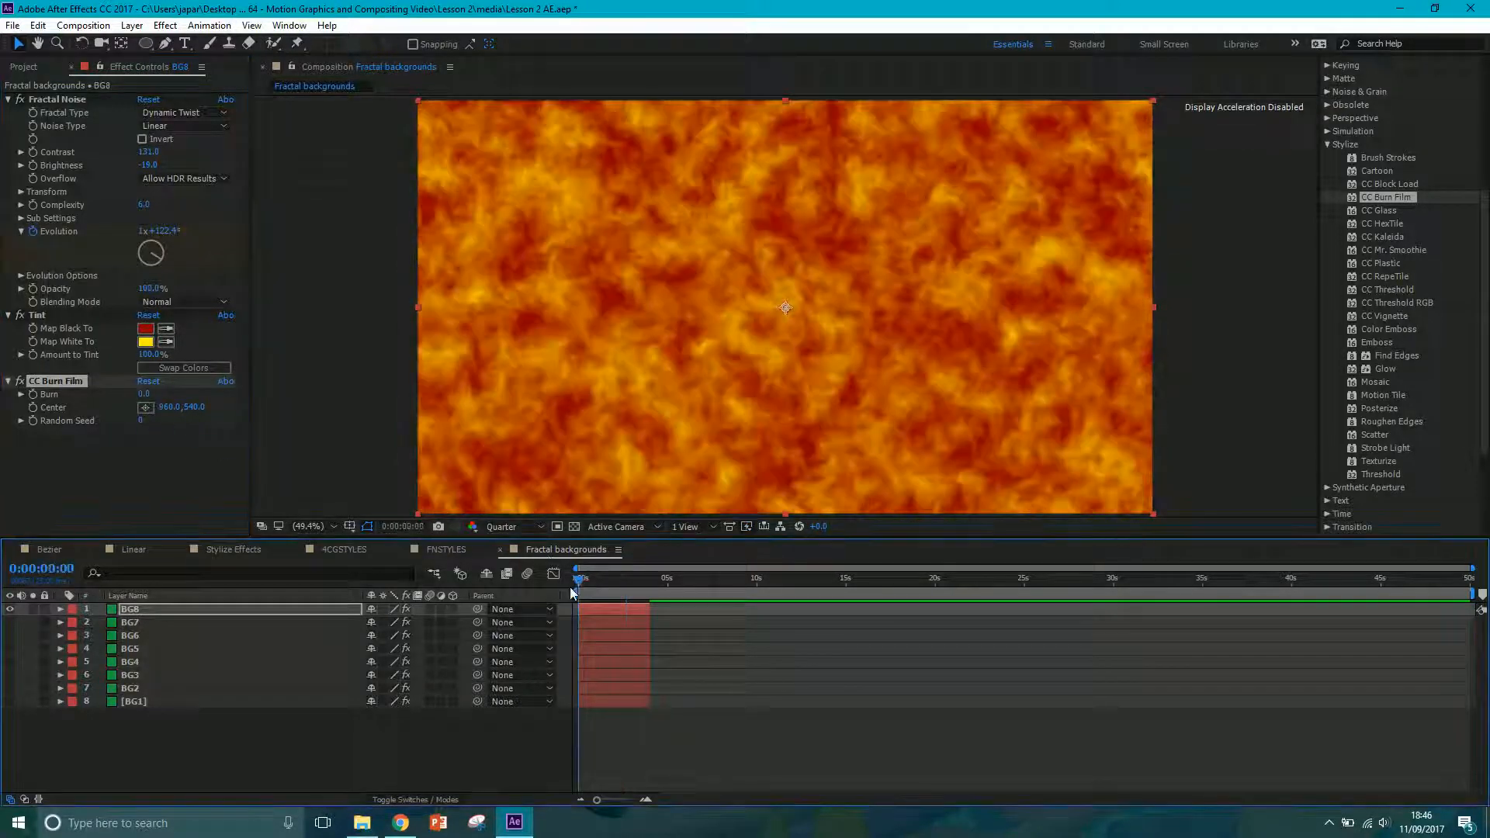
left_click(32, 393)
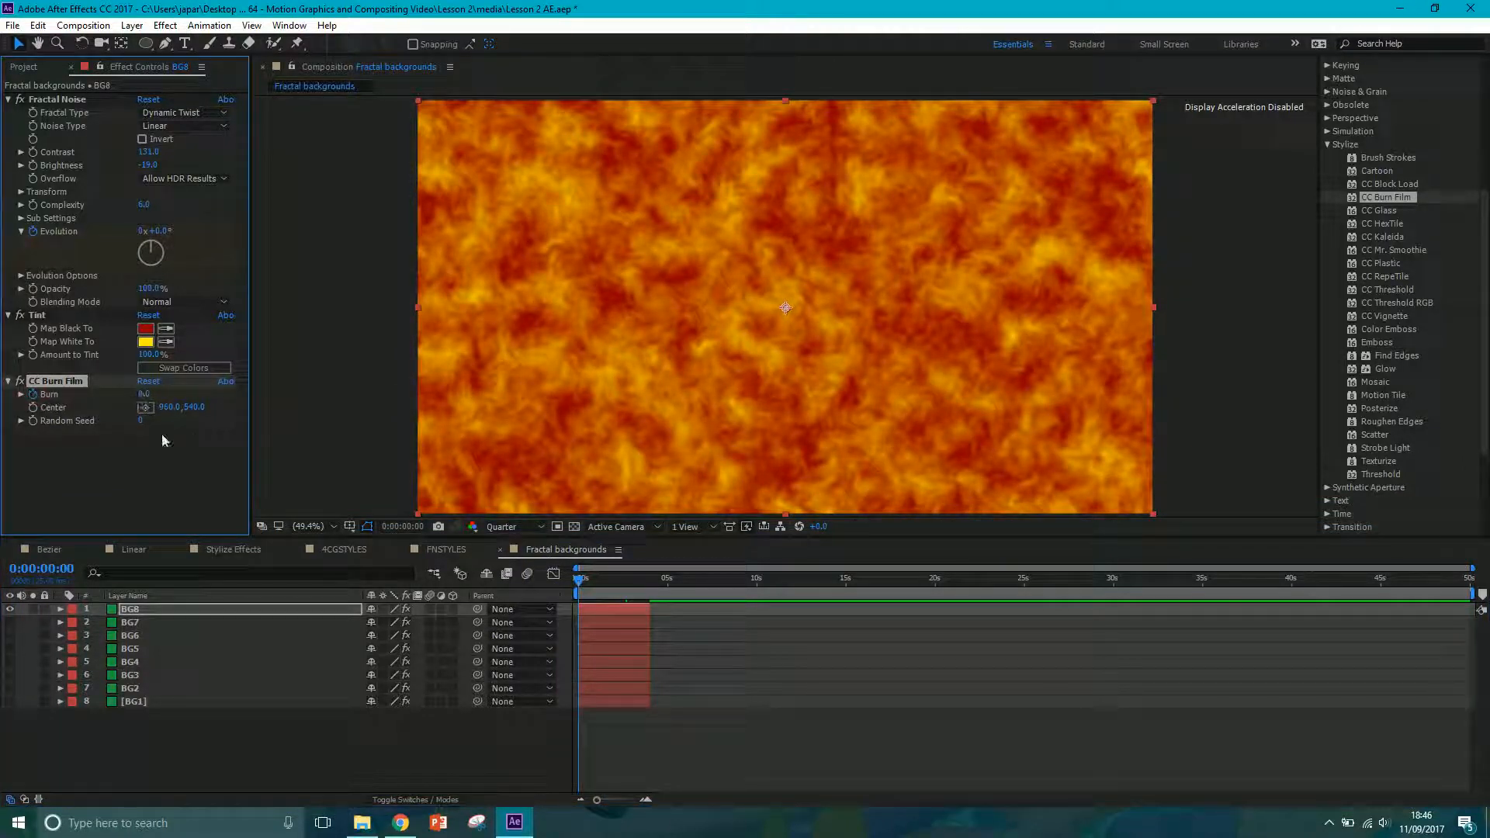
- Keyframe BG8's Burn at 100 at 0:00:04:00 and scrub back to about 0:00:02:07 to check the burn
left_click(648, 582)
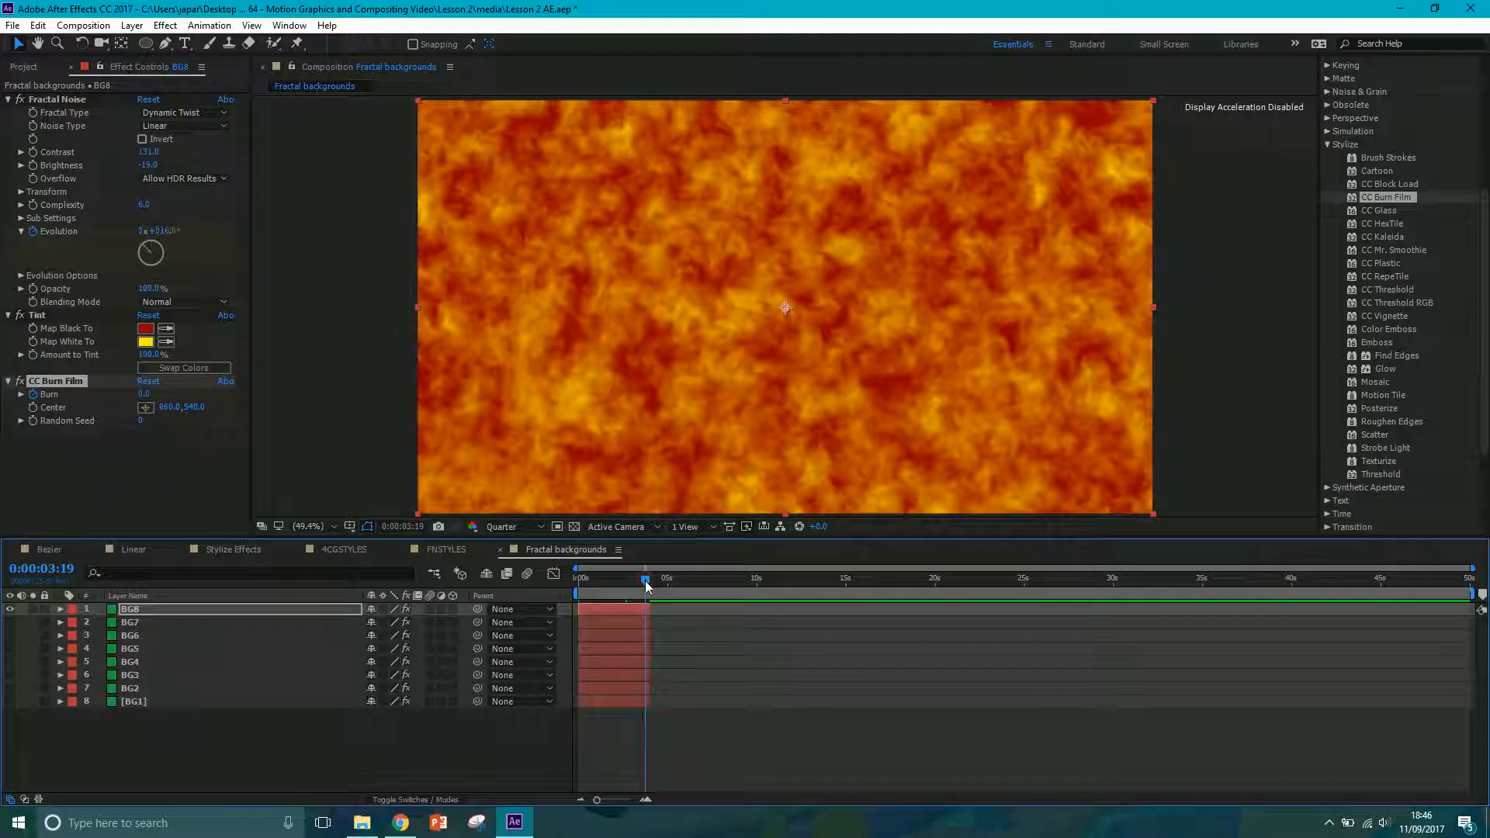
key("Page_Down")
key("Page_Down")
key("Page_Down")
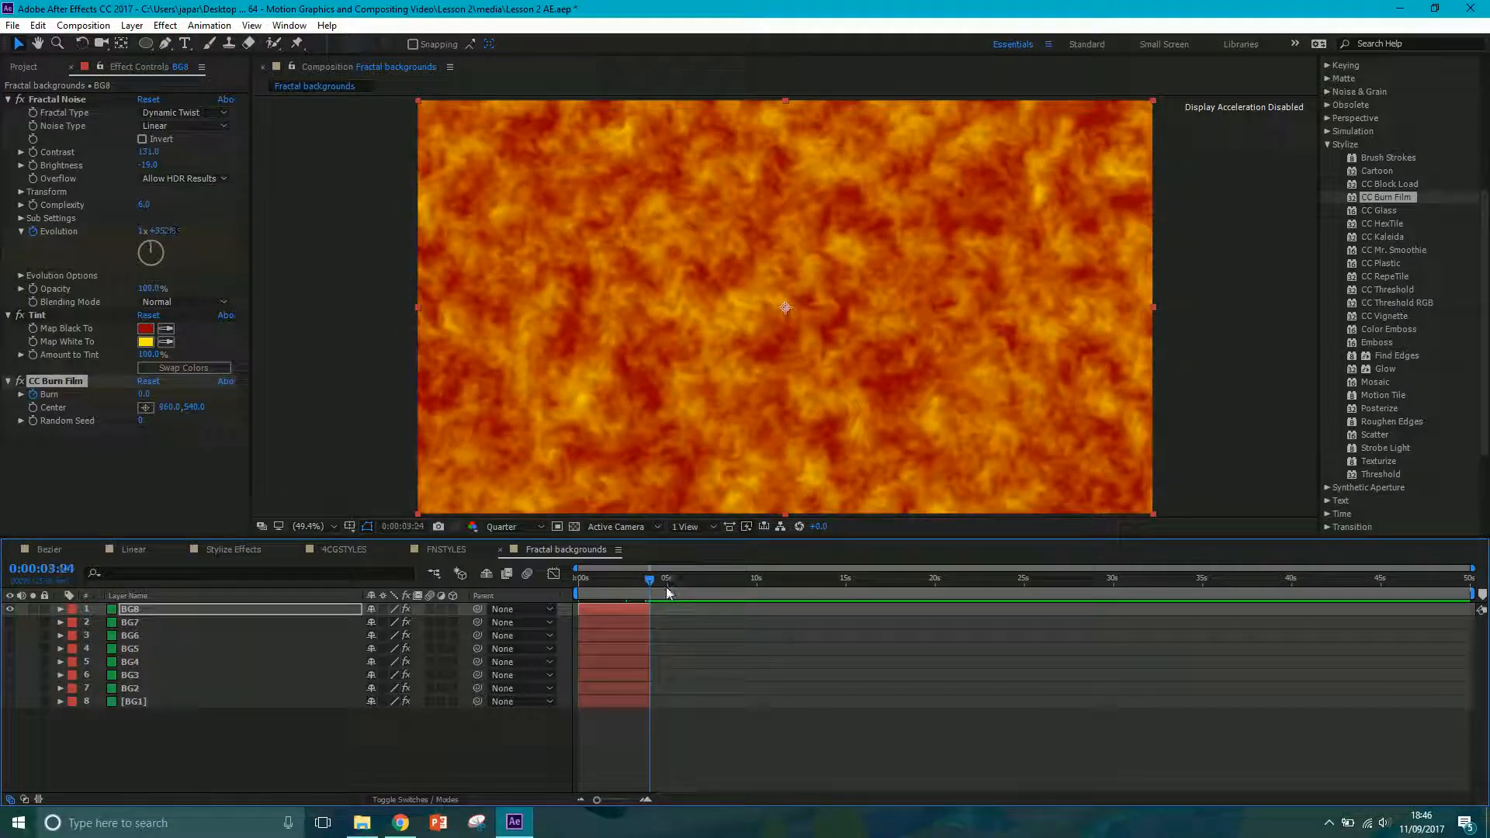
key("Page_Up")
left_click(142, 397)
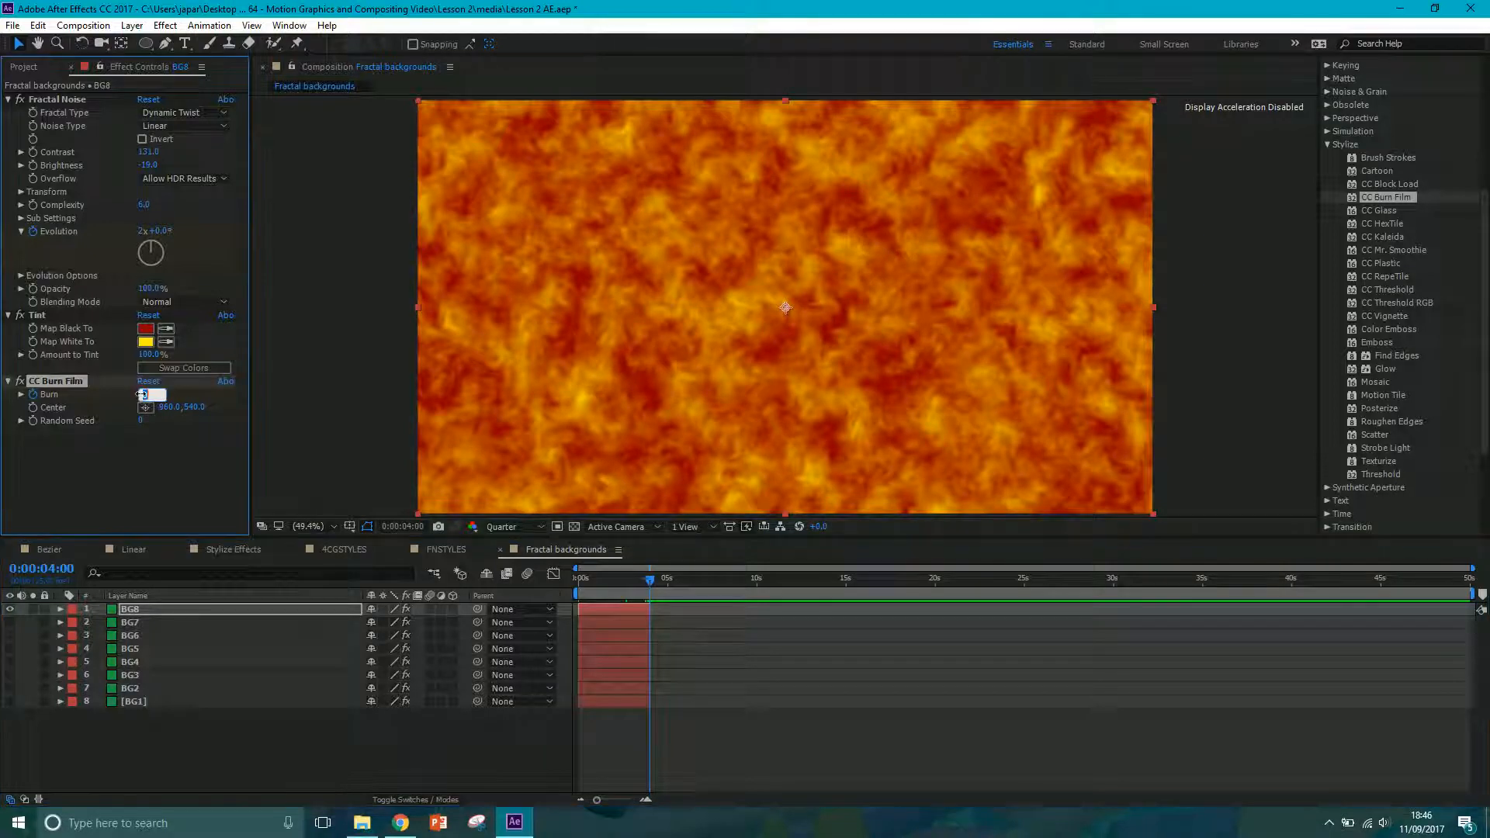
type("100")
key("Return")
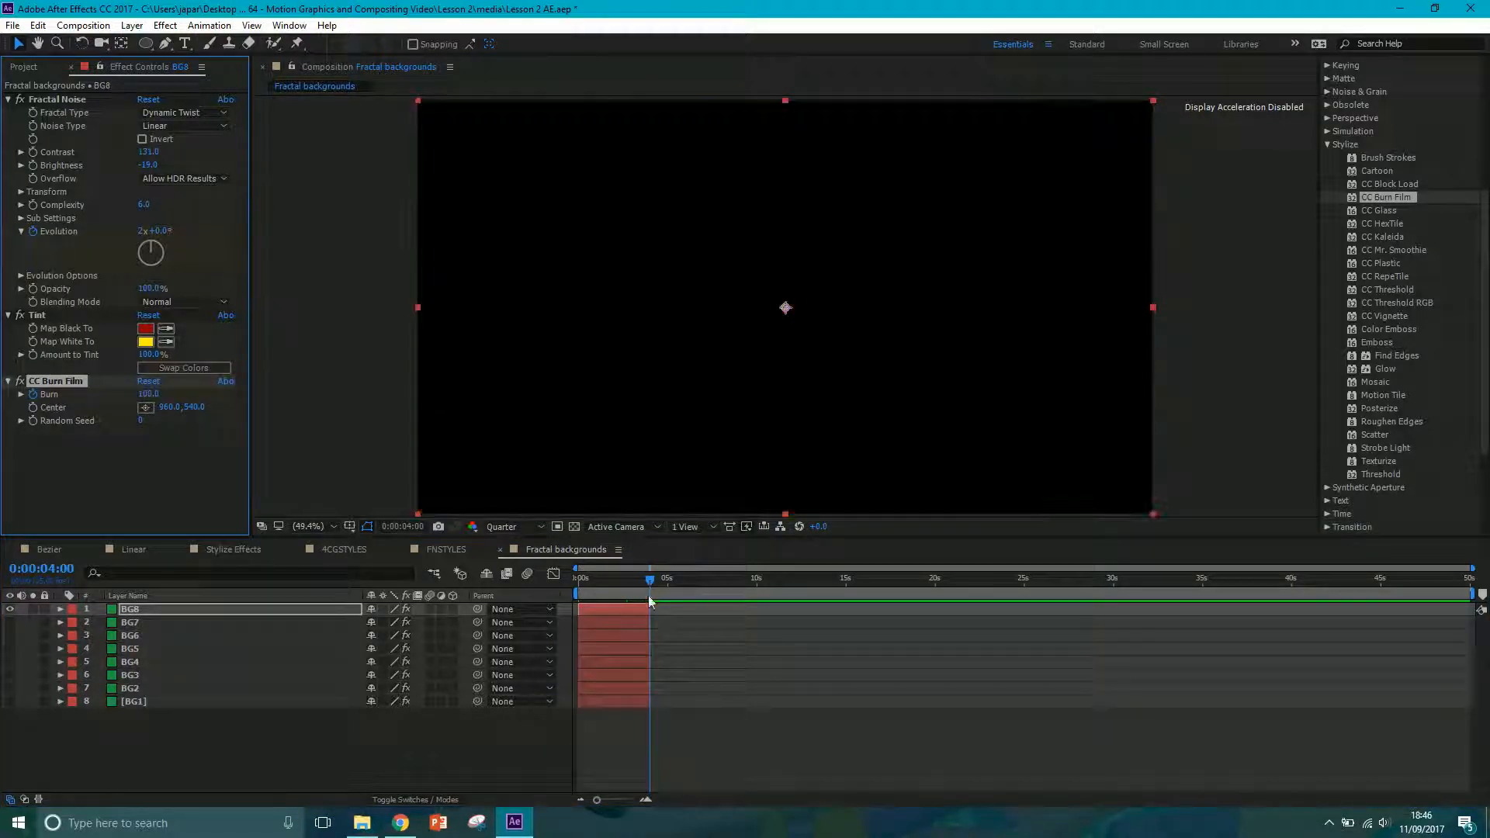
mouse_move(650, 584)
left_mouse_down()
mouse_move(589, 590)
mouse_move(622, 590)
left_mouse_up()
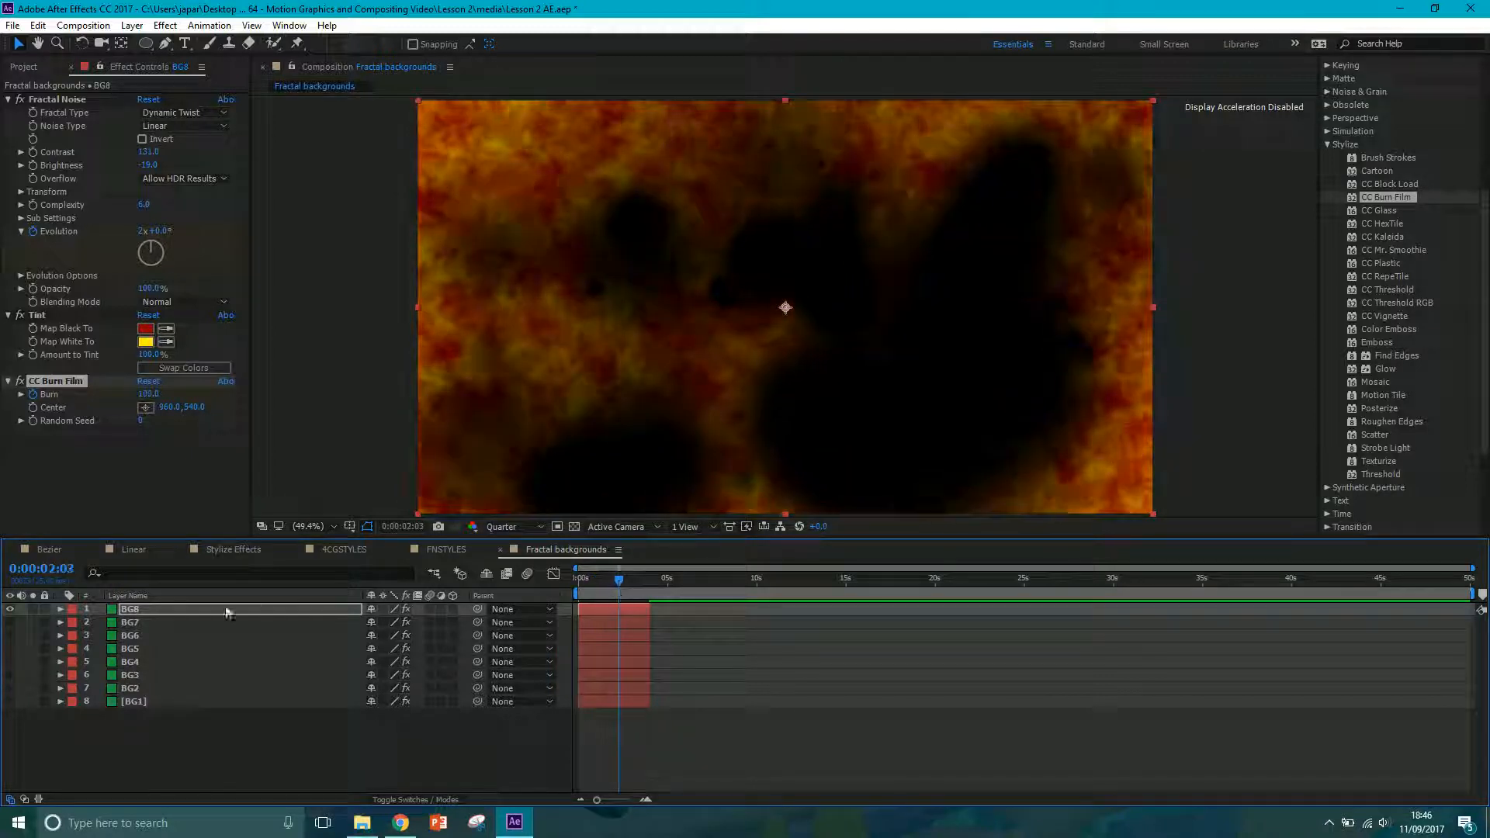
- Duplicate the BG8 layer and remove the CC Burn Film effect from the copy
left_click(181, 608)
key("ctrl+d")
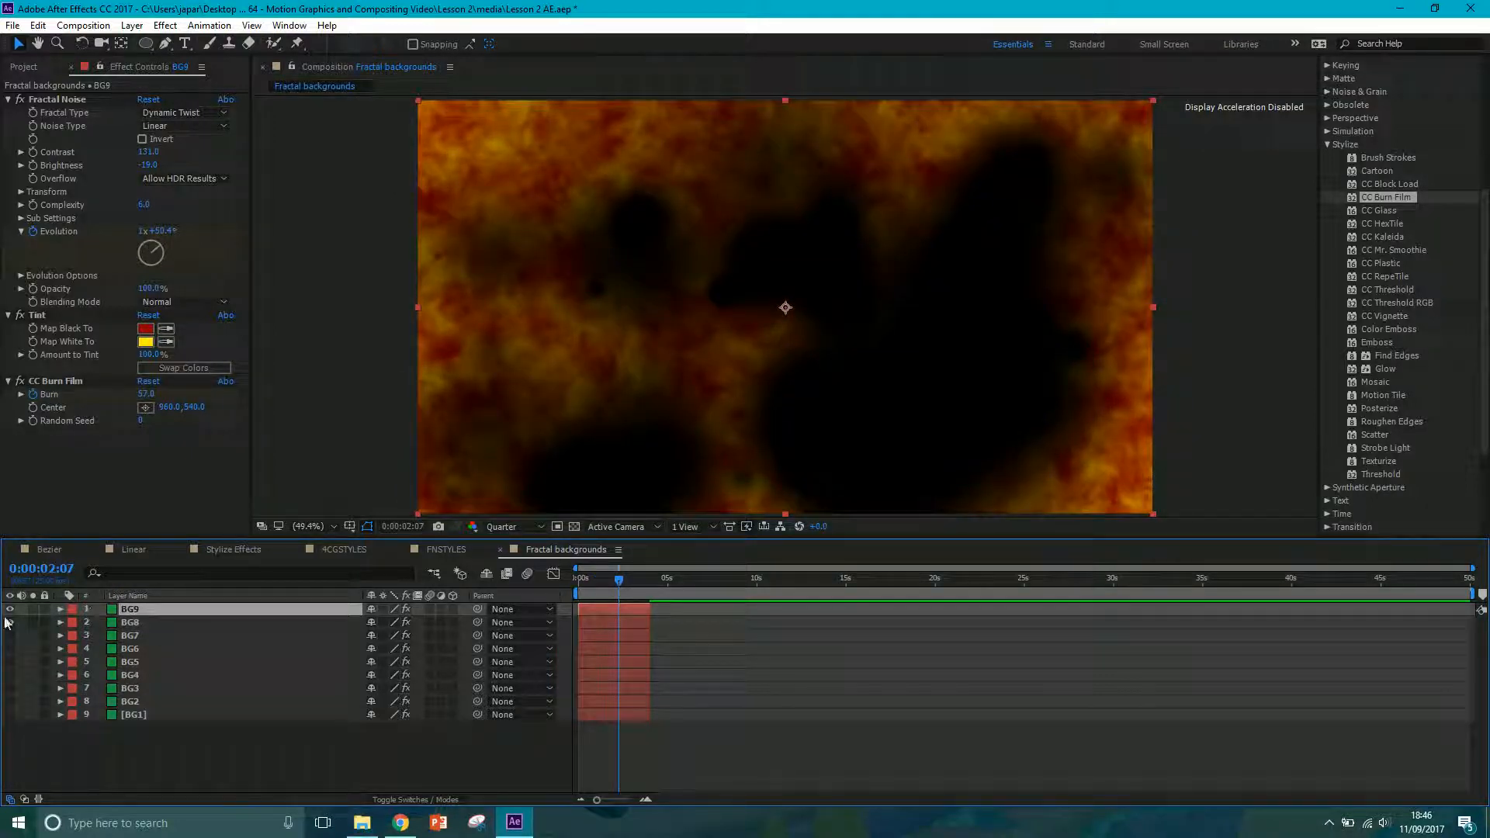
left_click(68, 380)
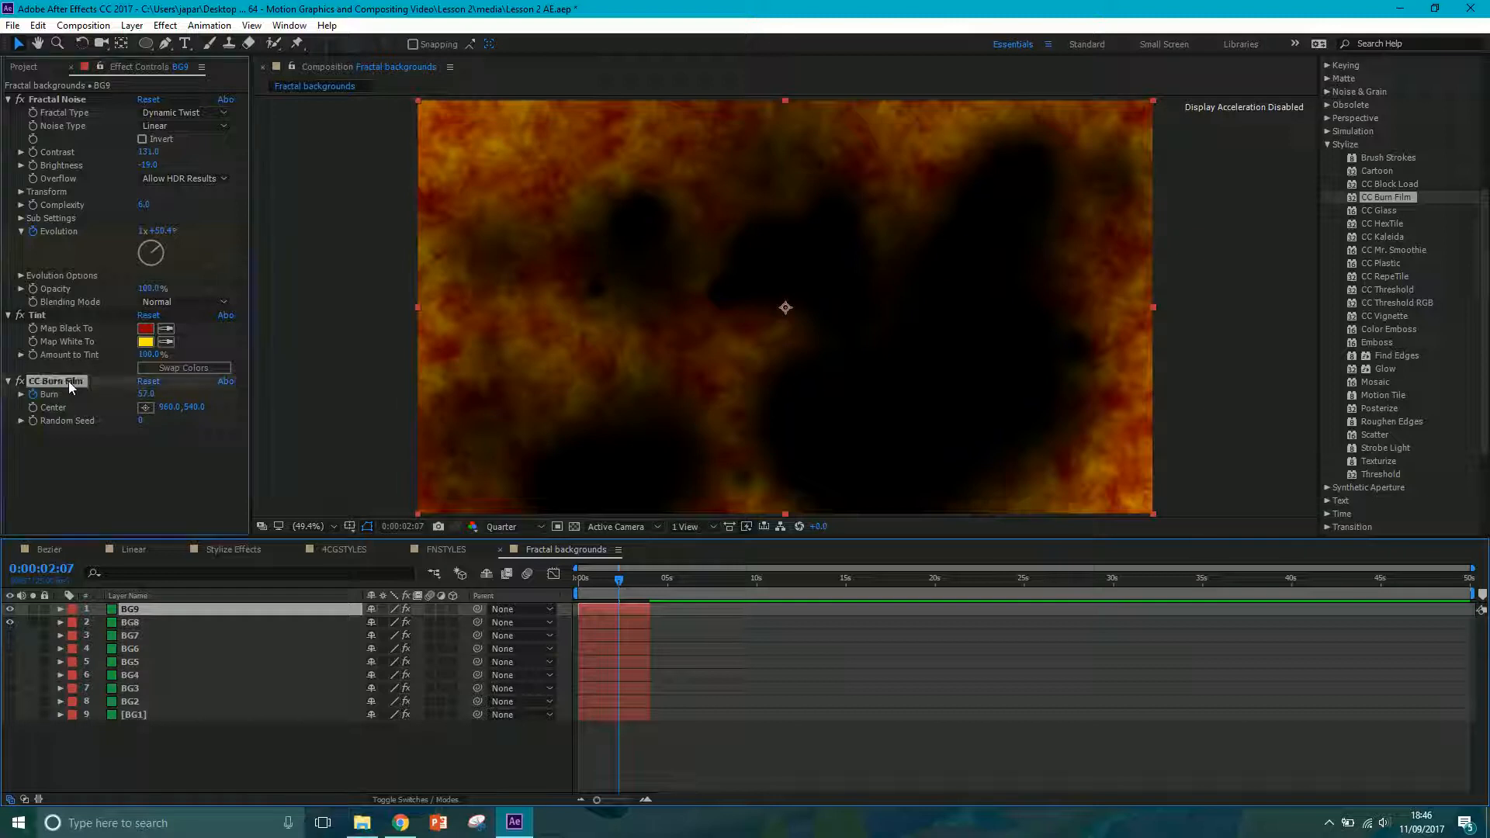
key("Delete")
- Make layers BG1 to BG7 visible again and apply the Stylize Glow effect to BG9
left_click_drag(9, 635, 10, 720)
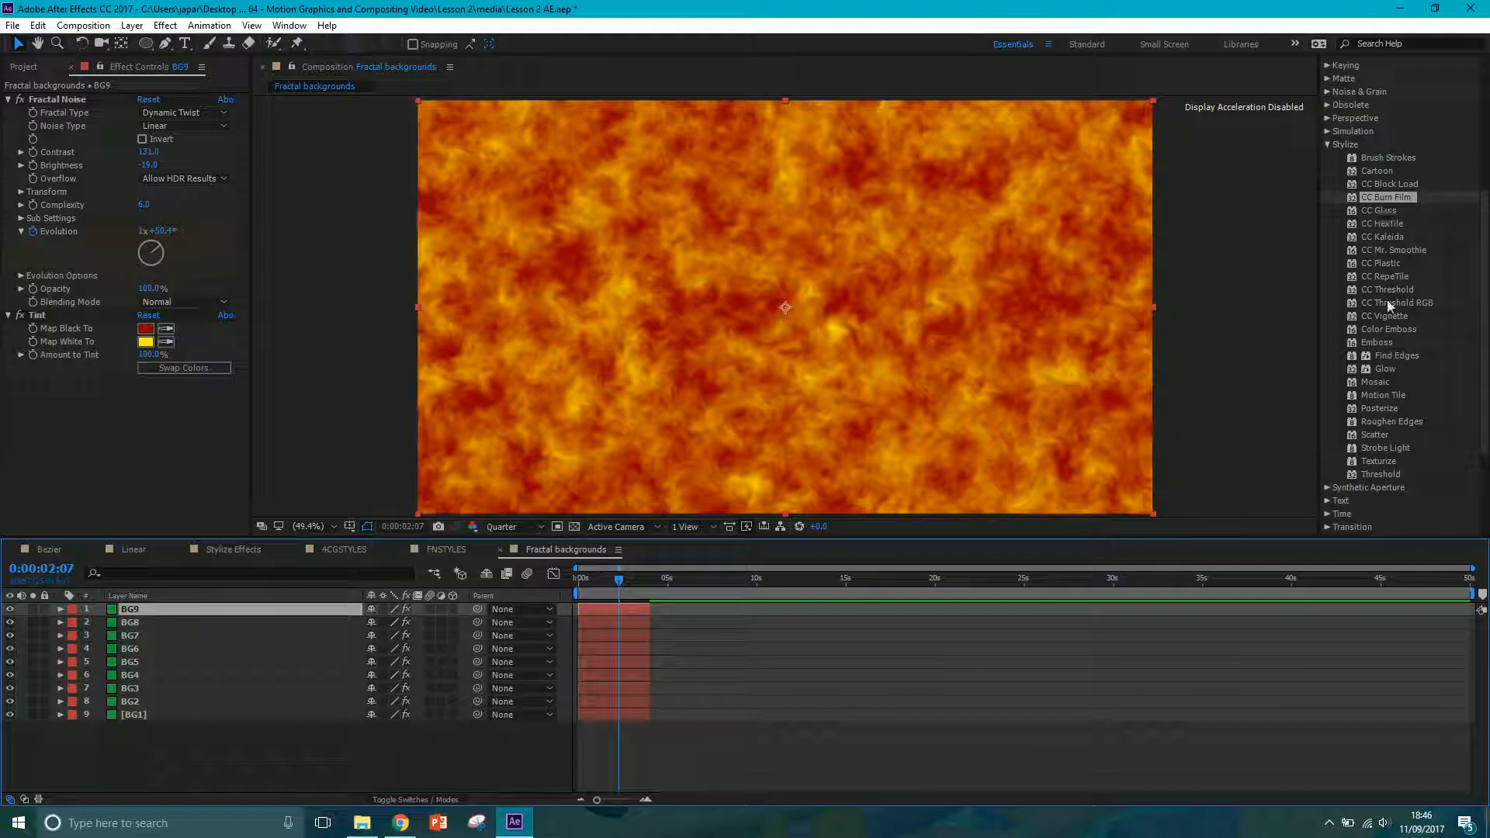
left_click_drag(1379, 408, 1389, 437)
left_click(1398, 371)
left_click_drag(1425, 373, 609, 607)
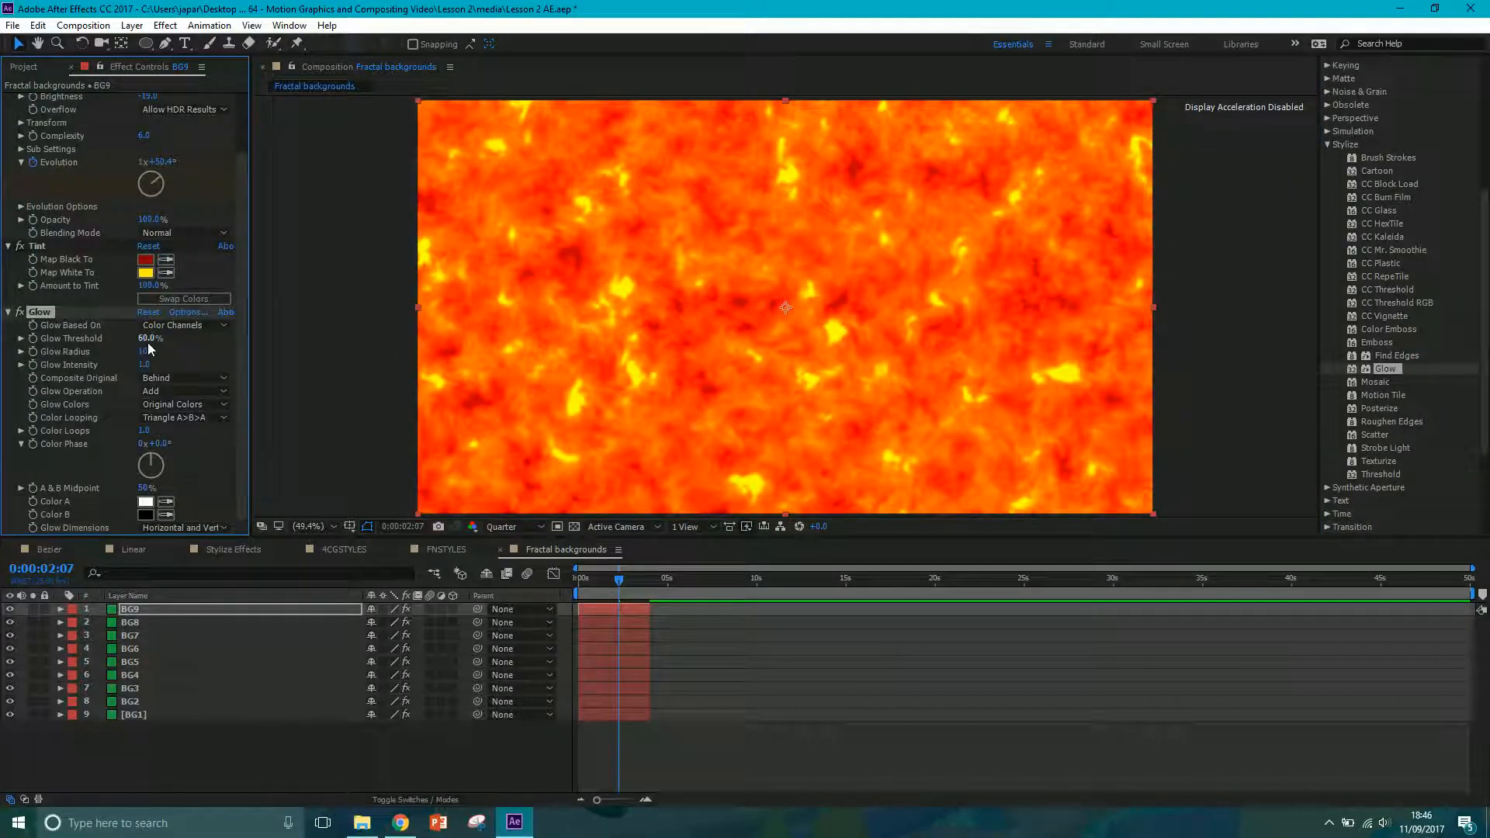
- Set BG9's Glow Threshold to 100% and start keyframing it at 0:00:00:00
left_click_drag(138, 343, 237, 339)
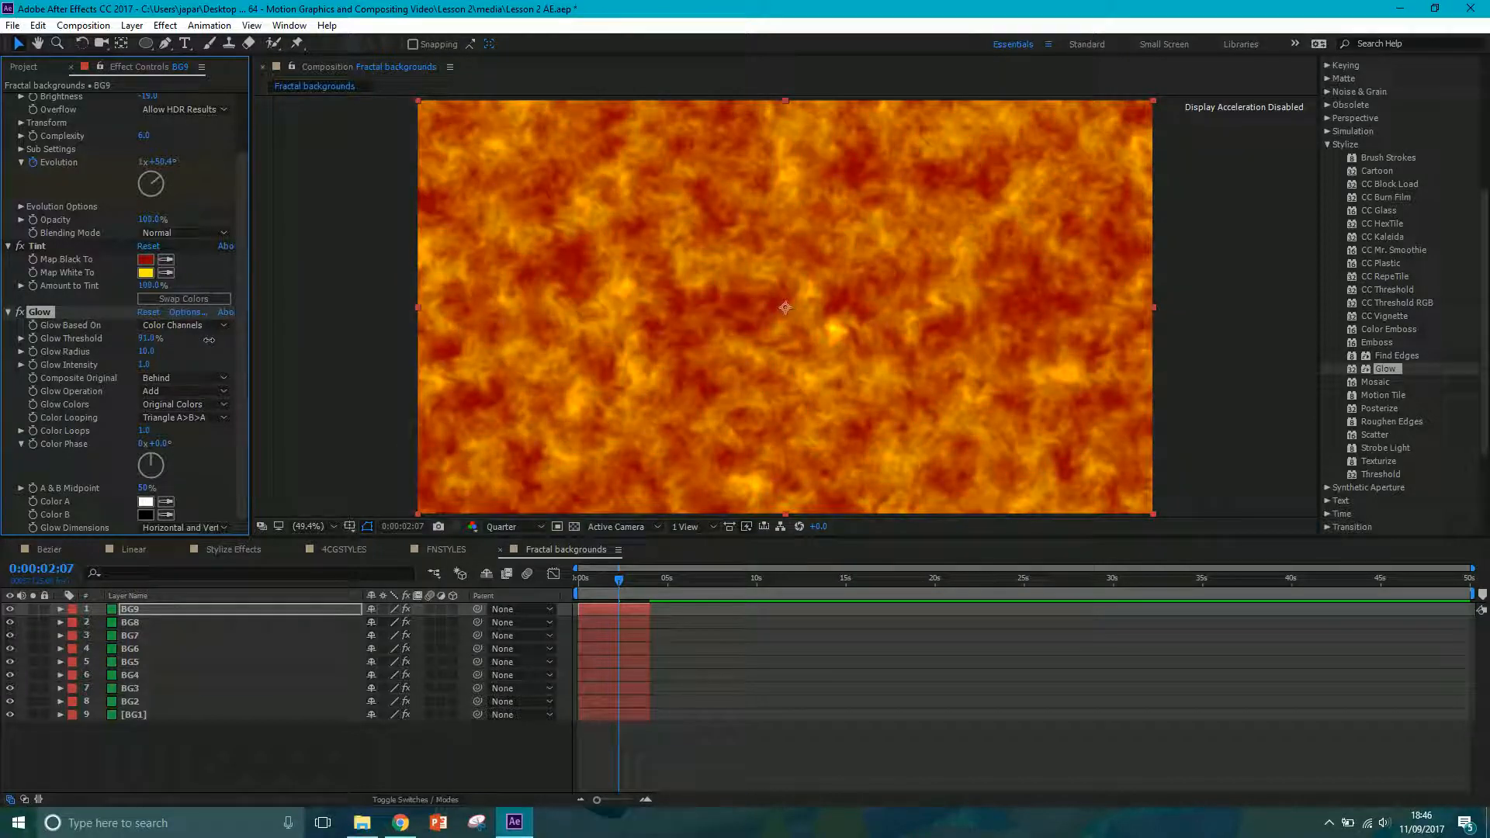
left_click(163, 339)
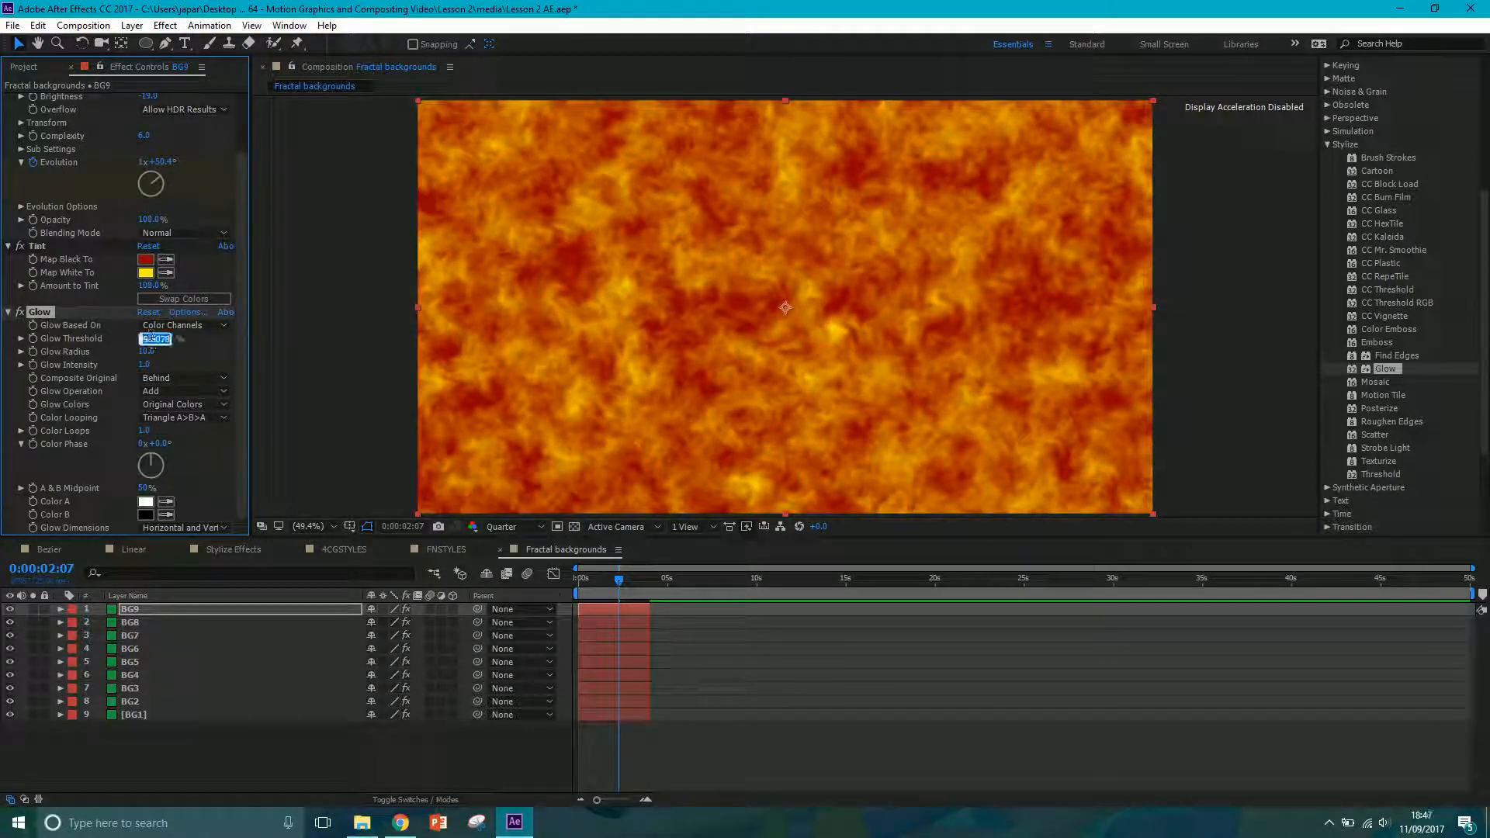
type("10")
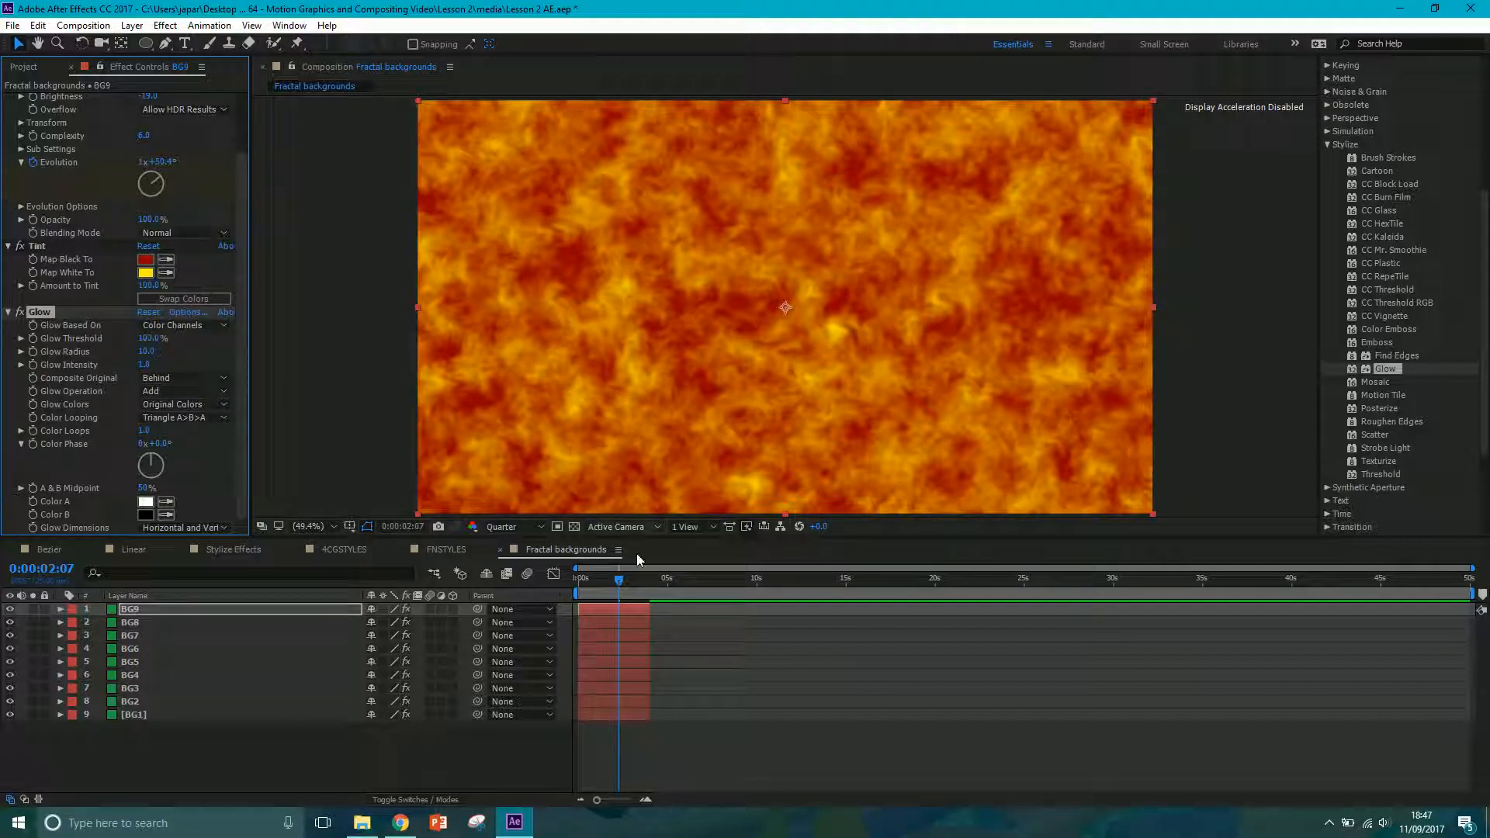
left_click_drag(622, 590, 562, 590)
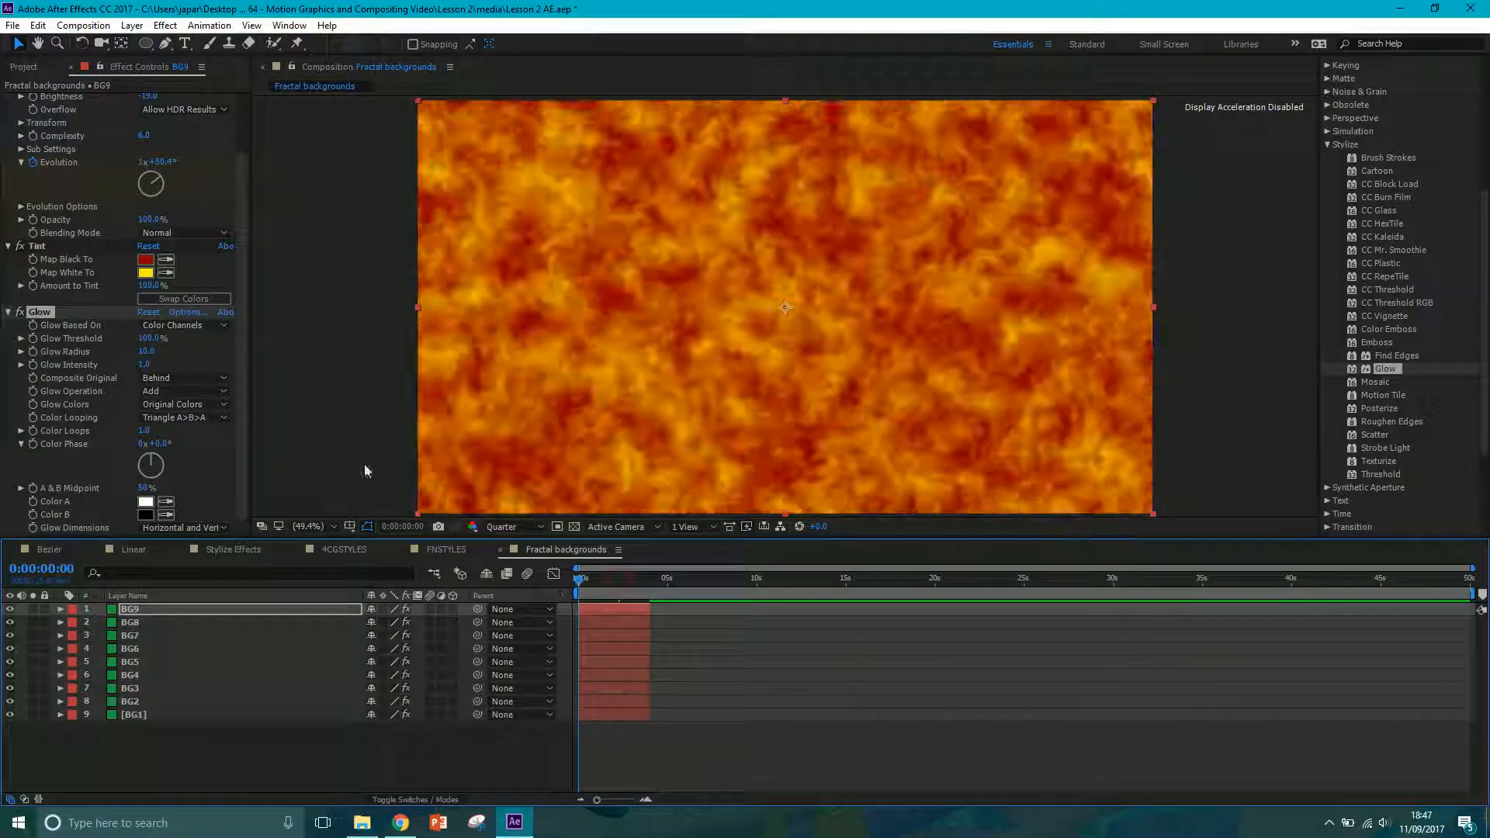
left_click(34, 338)
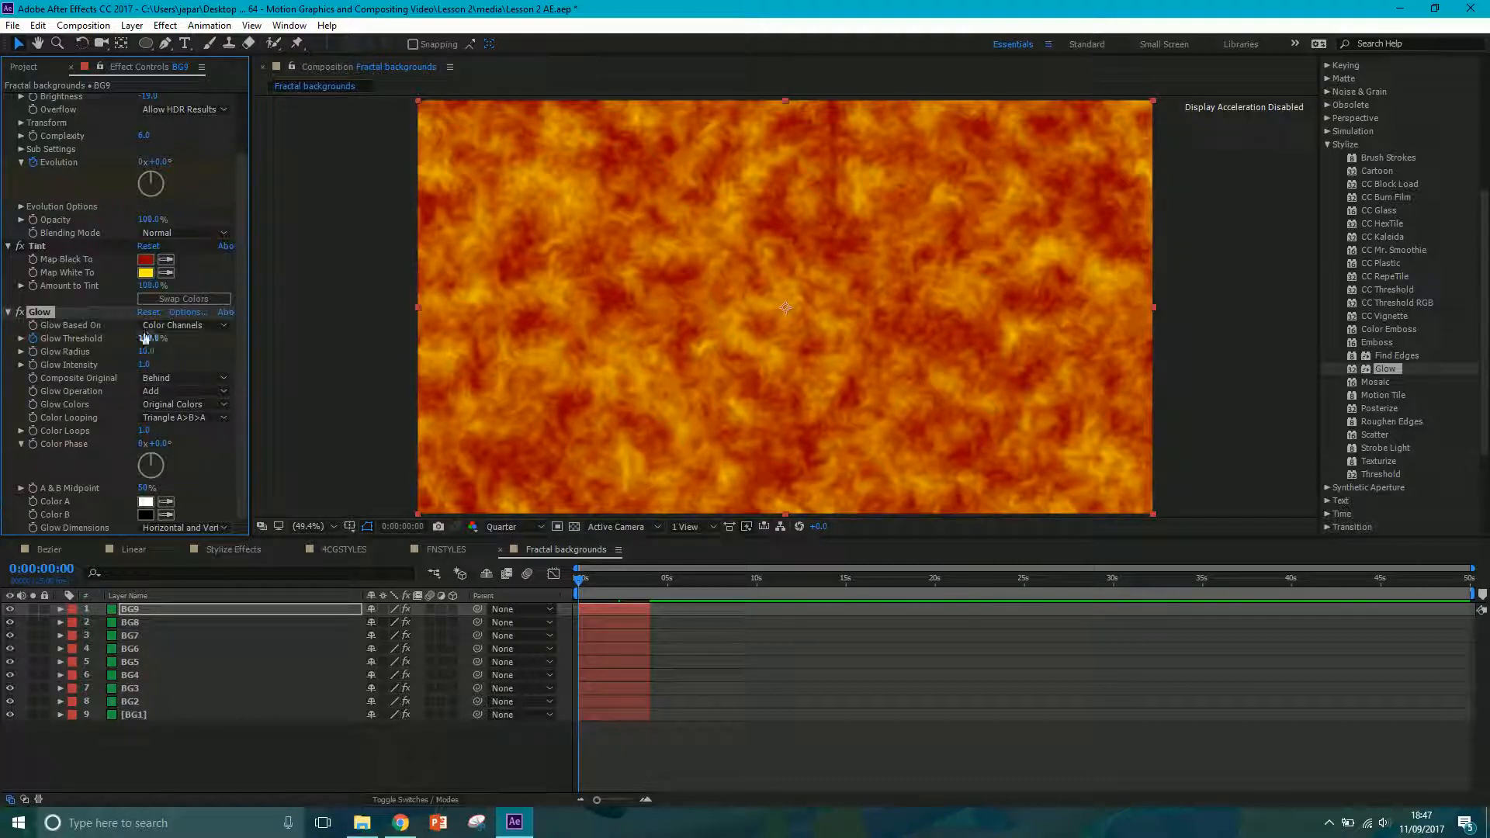
- Keyframe BG9's Glow Threshold at 0% at 0:00:04:00 and scrub through the timeline to check the glow animation
left_click_drag(587, 589, 653, 589)
key("Page_Up")
key("Page_Up")
key("Page_Up")
key("Page_Up")
left_click_drag(147, 338, 4, 380)
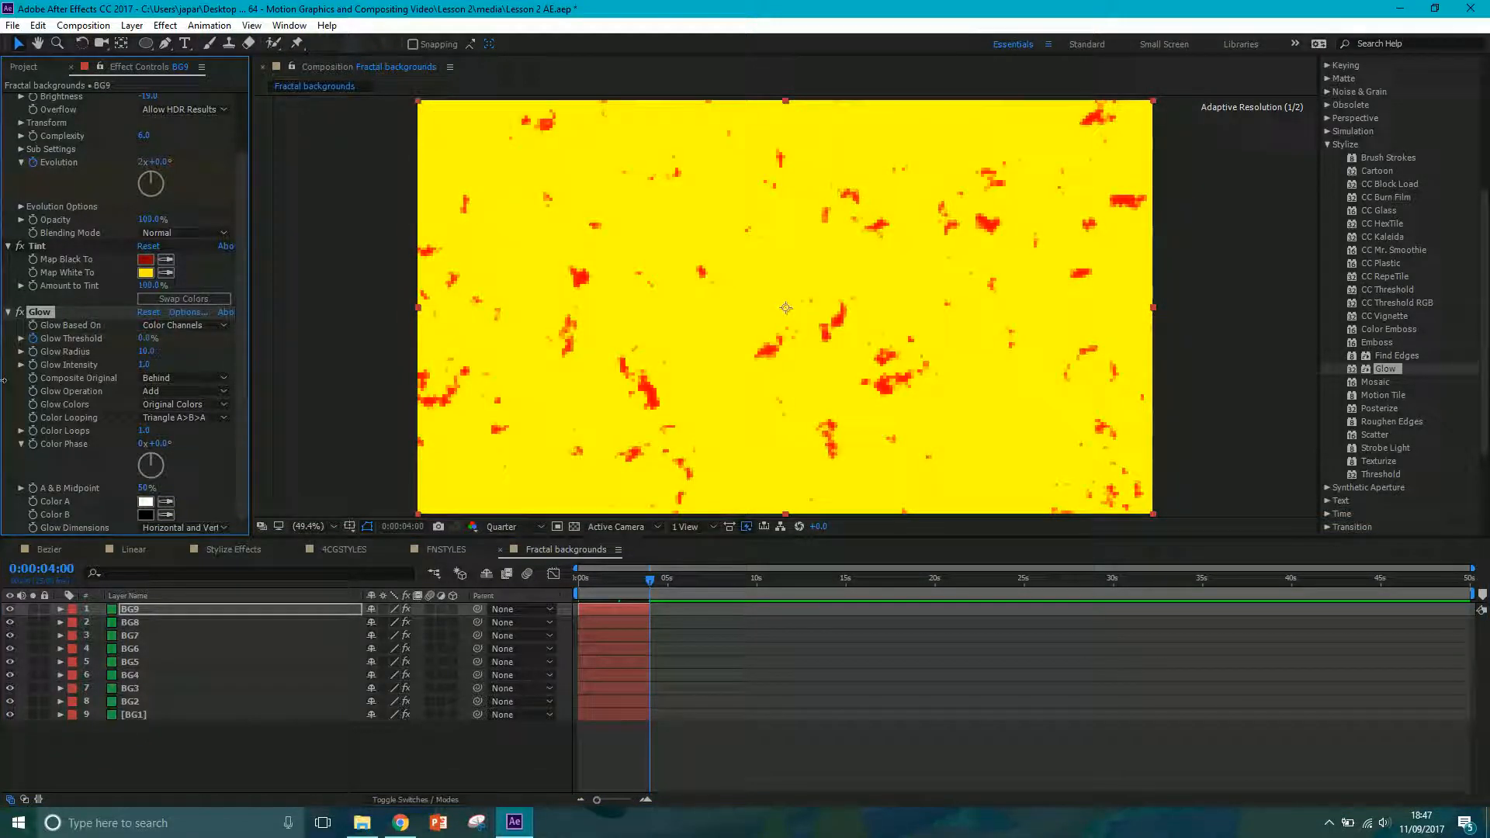
left_click(581, 579)
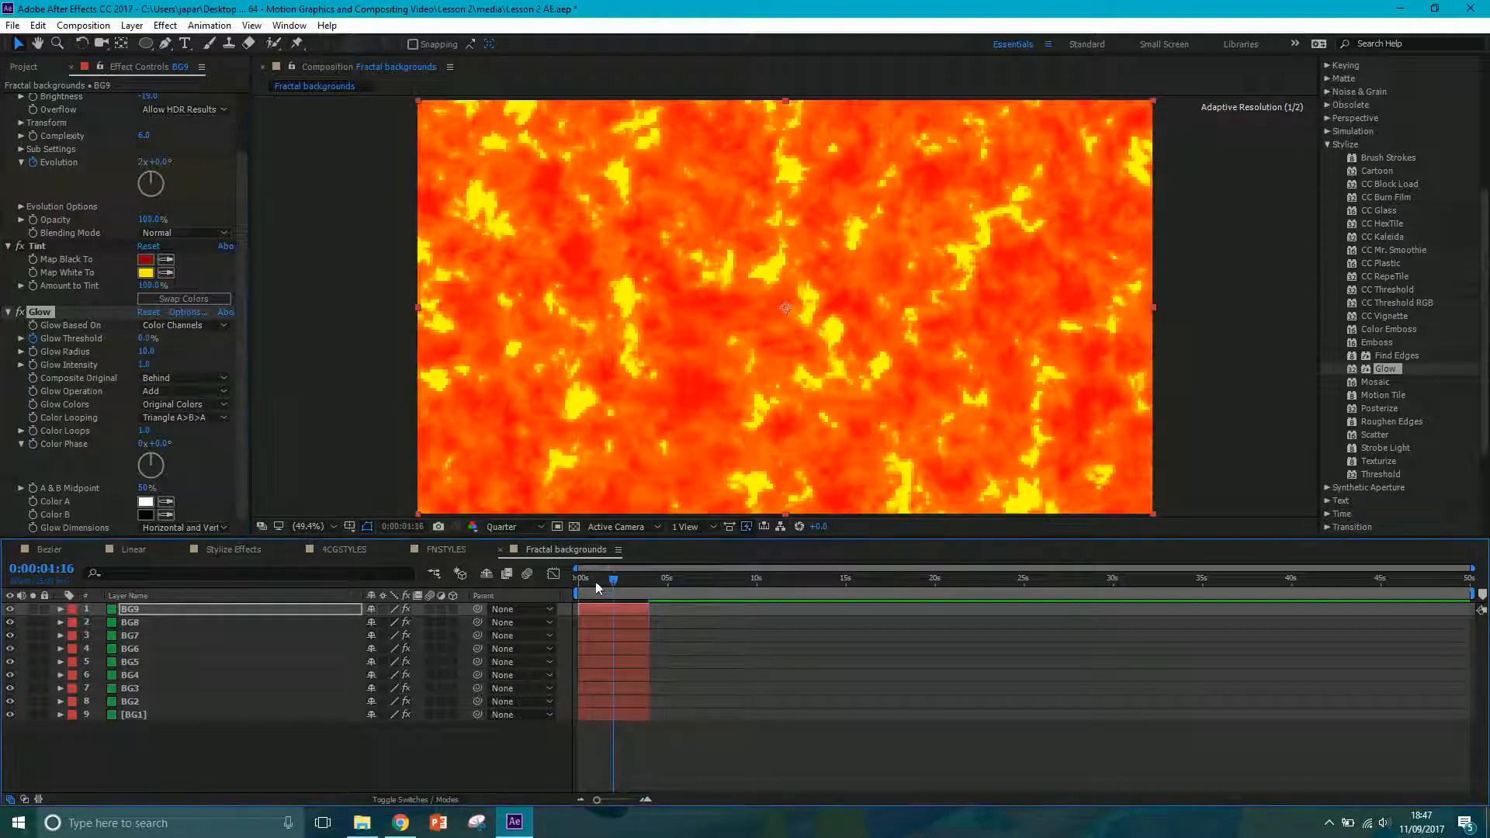
left_click_drag(586, 596, 644, 591)
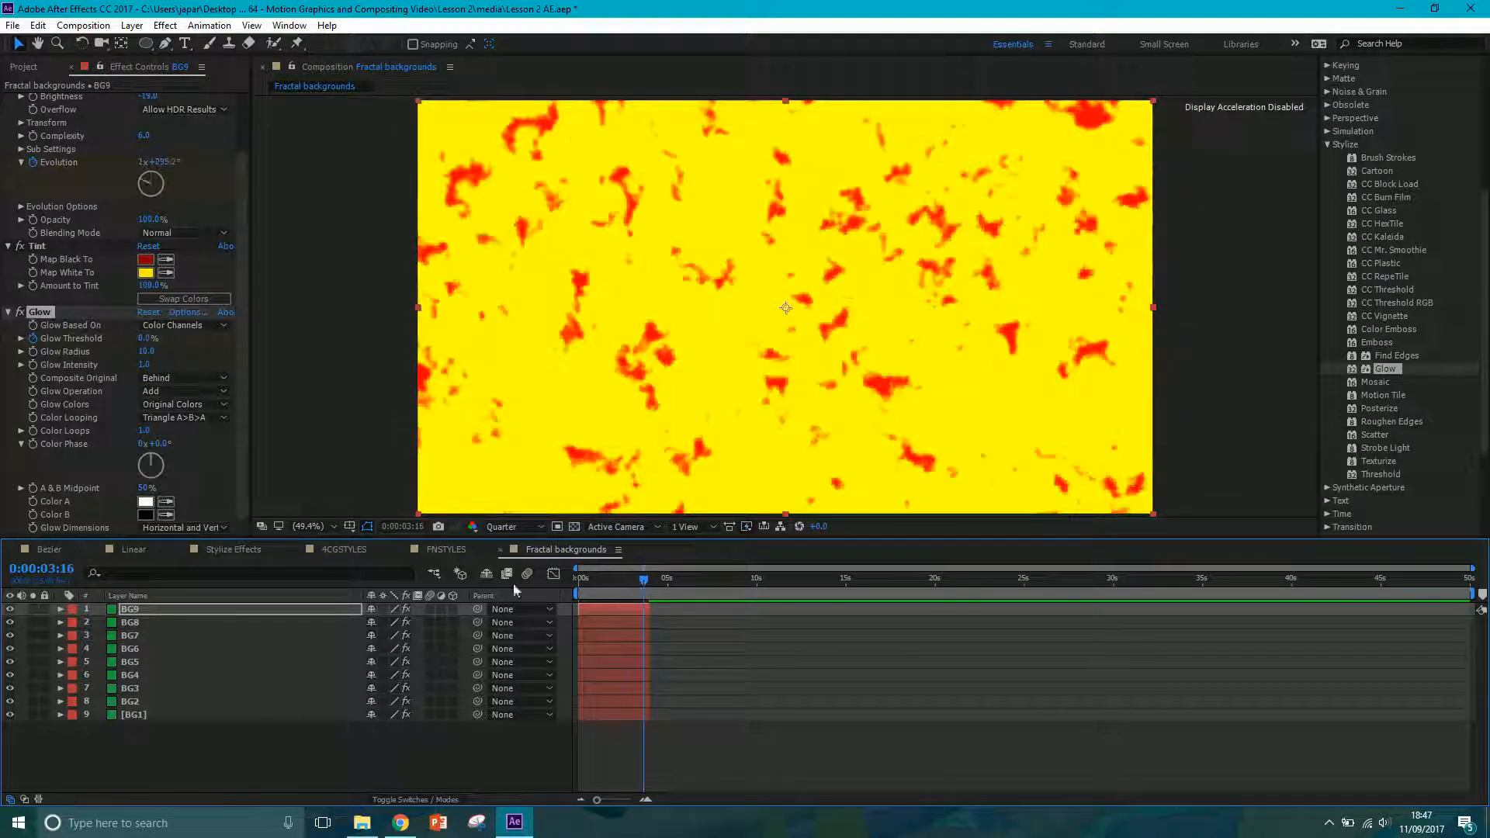
- Duplicate the BG9 layer and replace the copy's Glow effect with CC HexTile at a Radius of 136
left_click(161, 607)
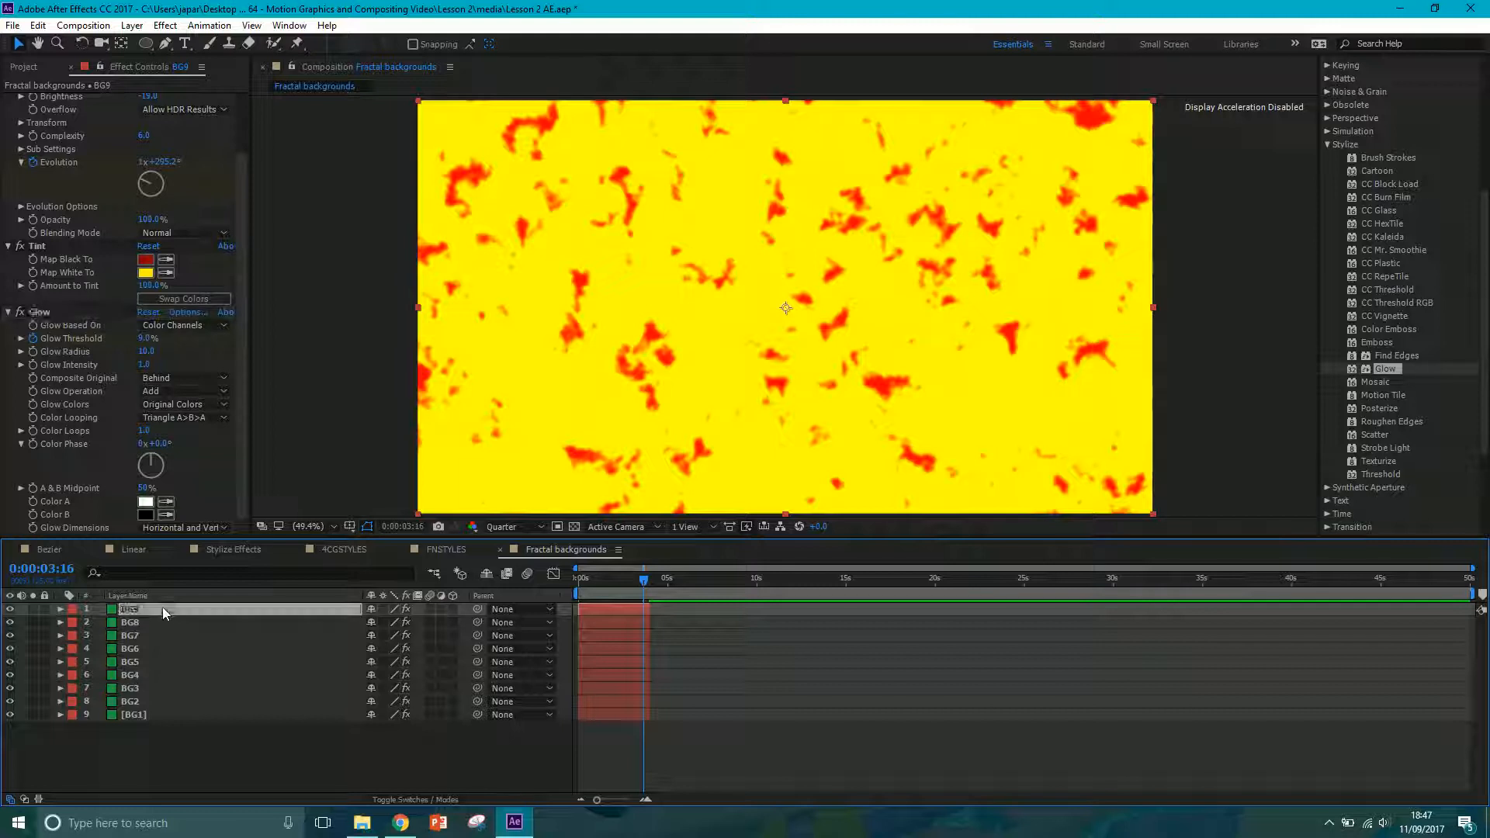
key("ctrl+d")
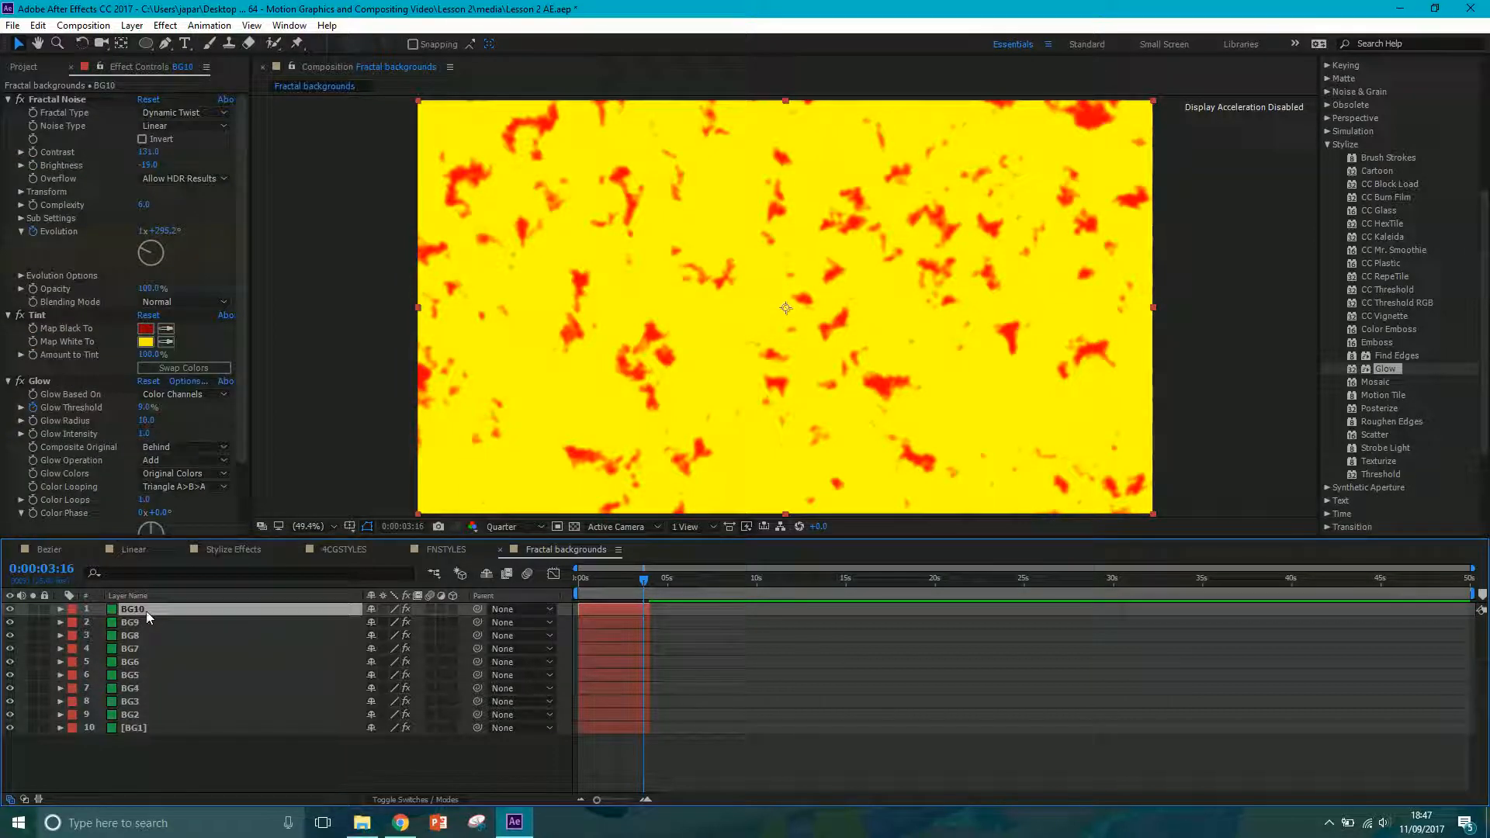
left_click(43, 380)
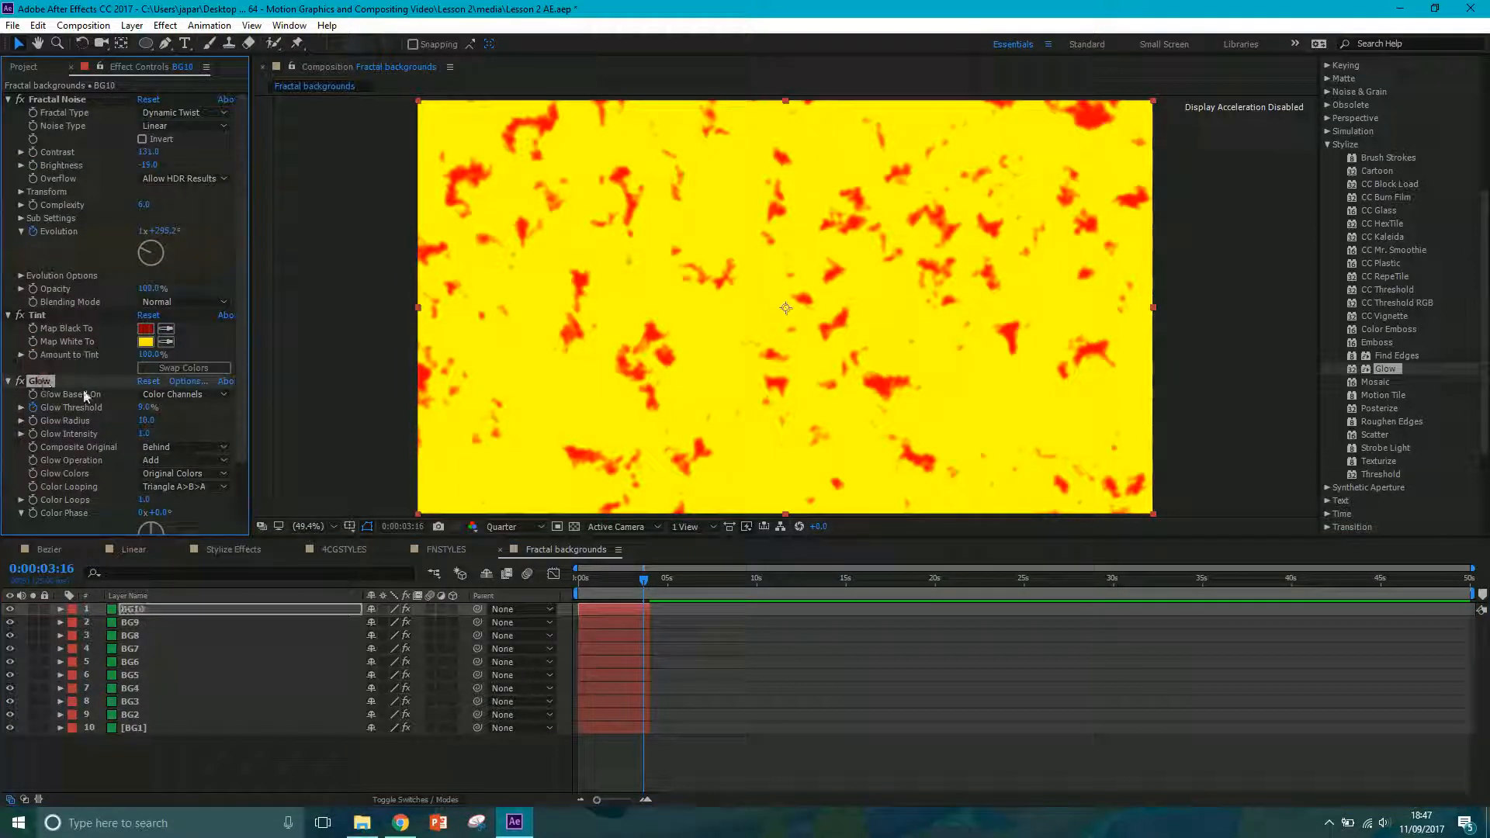
key("Delete")
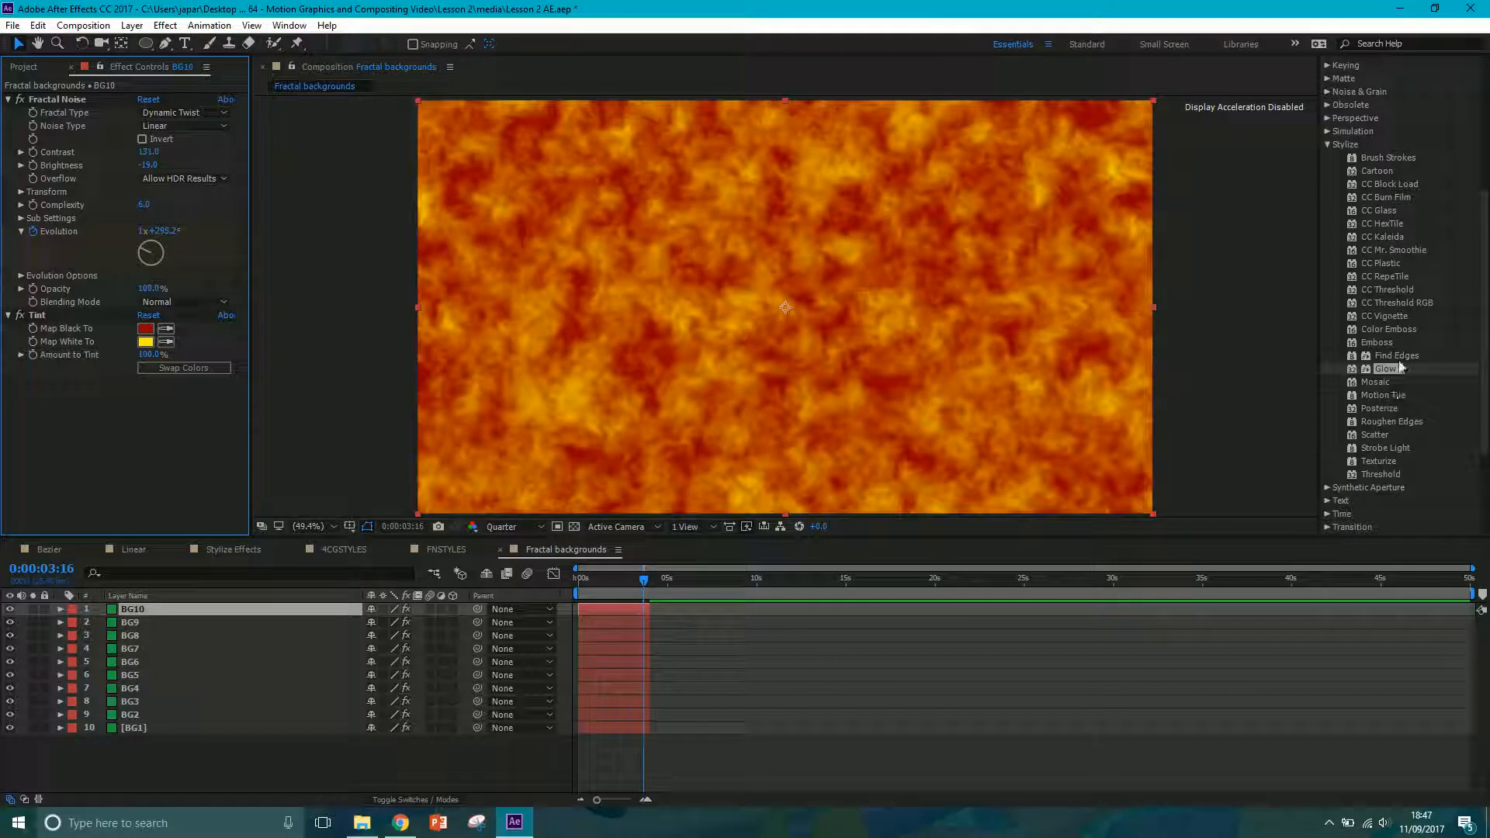
left_click_drag(1385, 222, 613, 608)
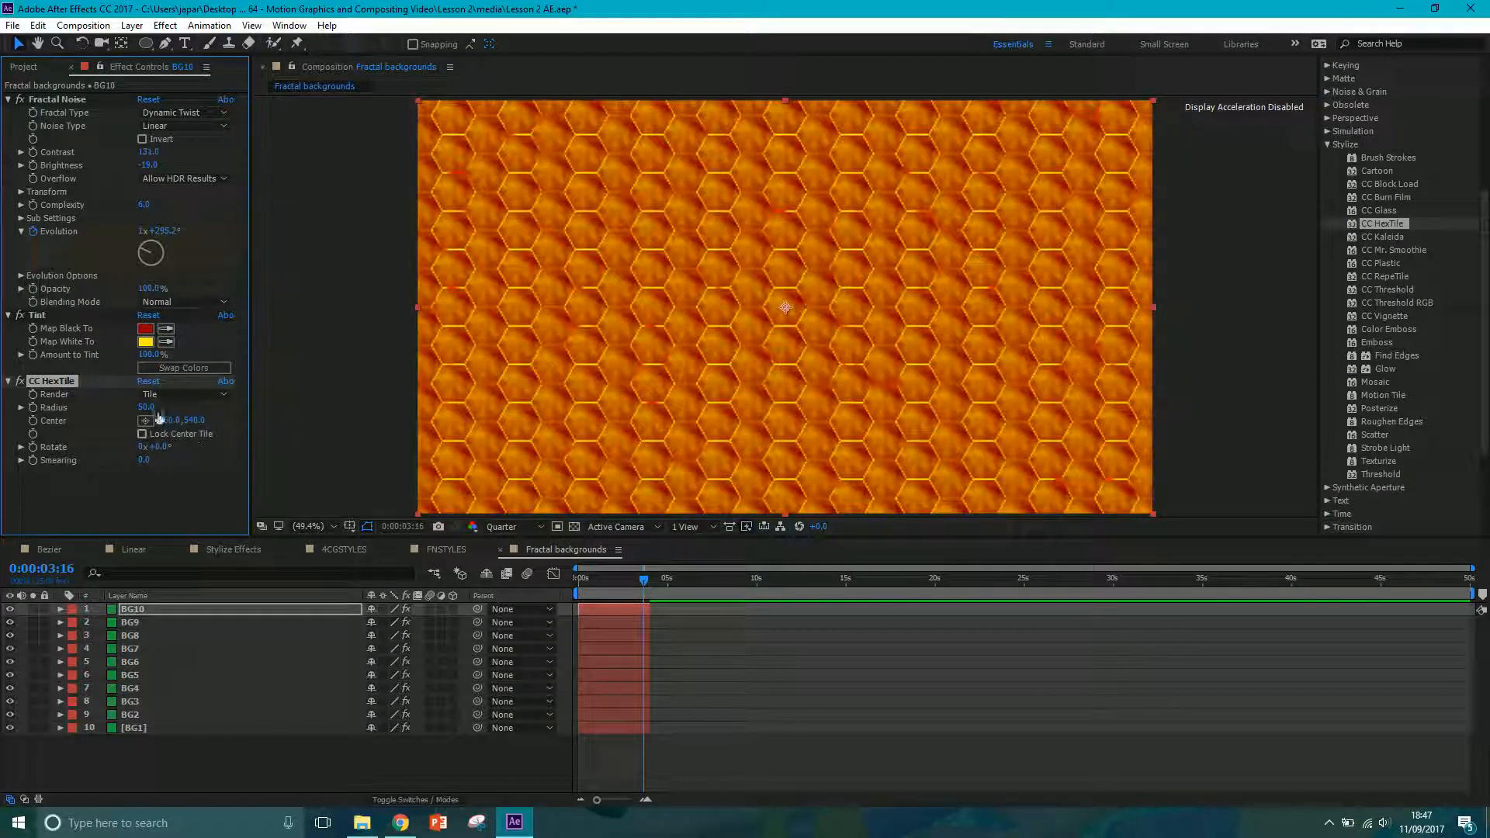
left_click_drag(146, 406, 175, 413)
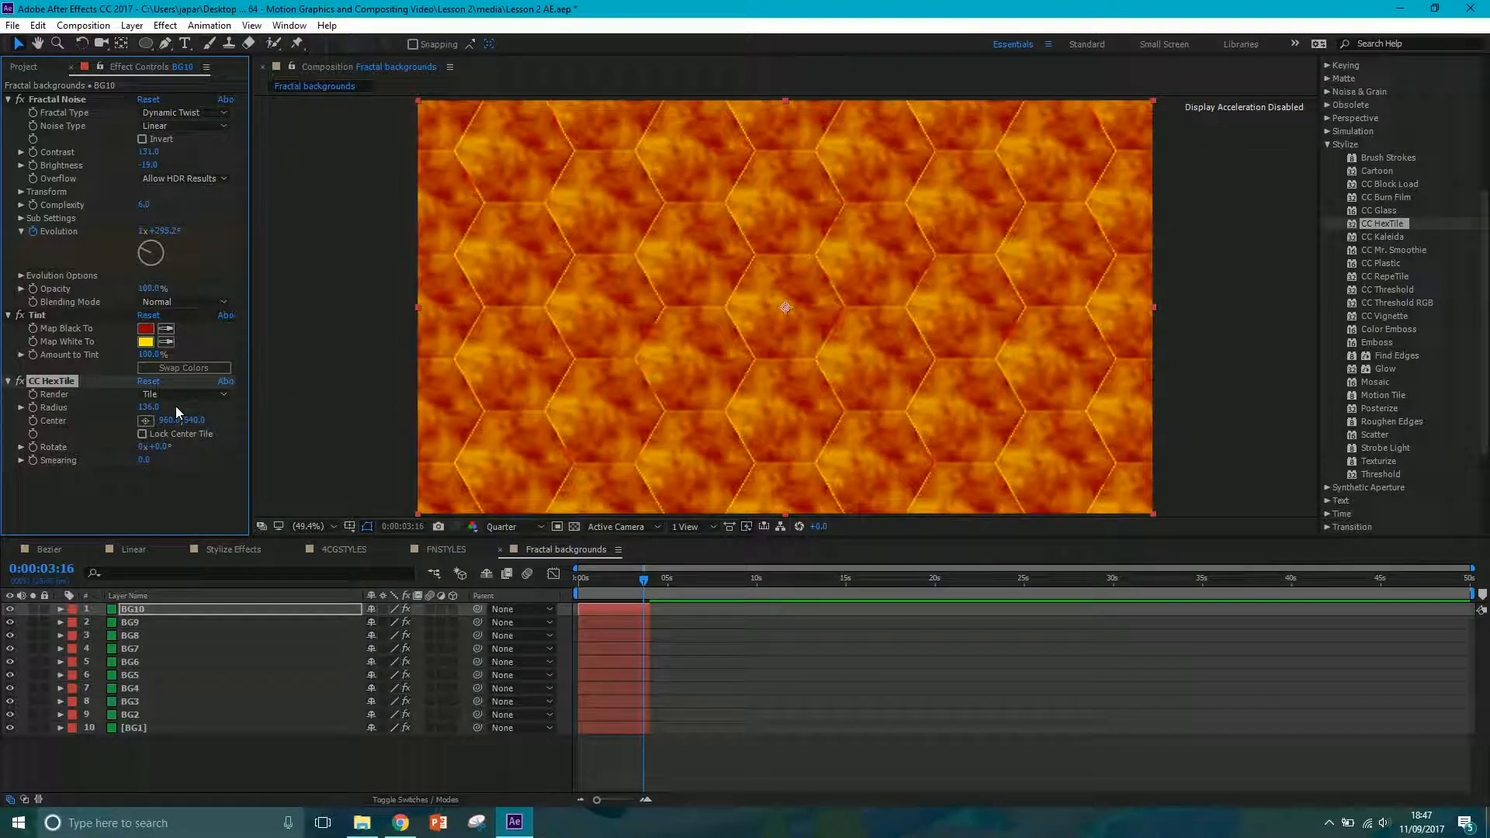
- Try the Fold Aligned and Fold Seamlessly render modes of CC HexTile and return Render to Tile
left_click(184, 394)
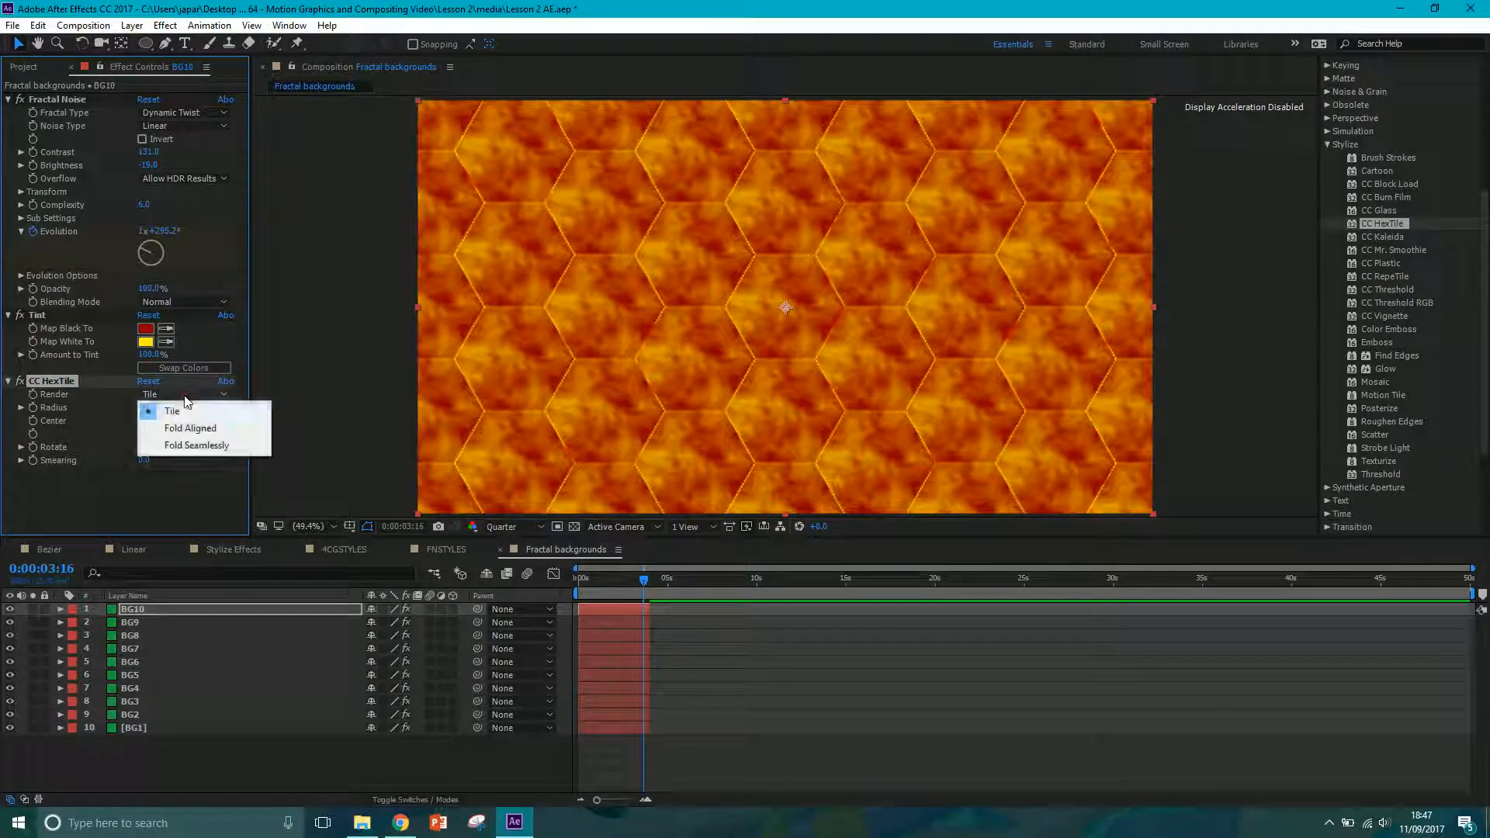
left_click(183, 419)
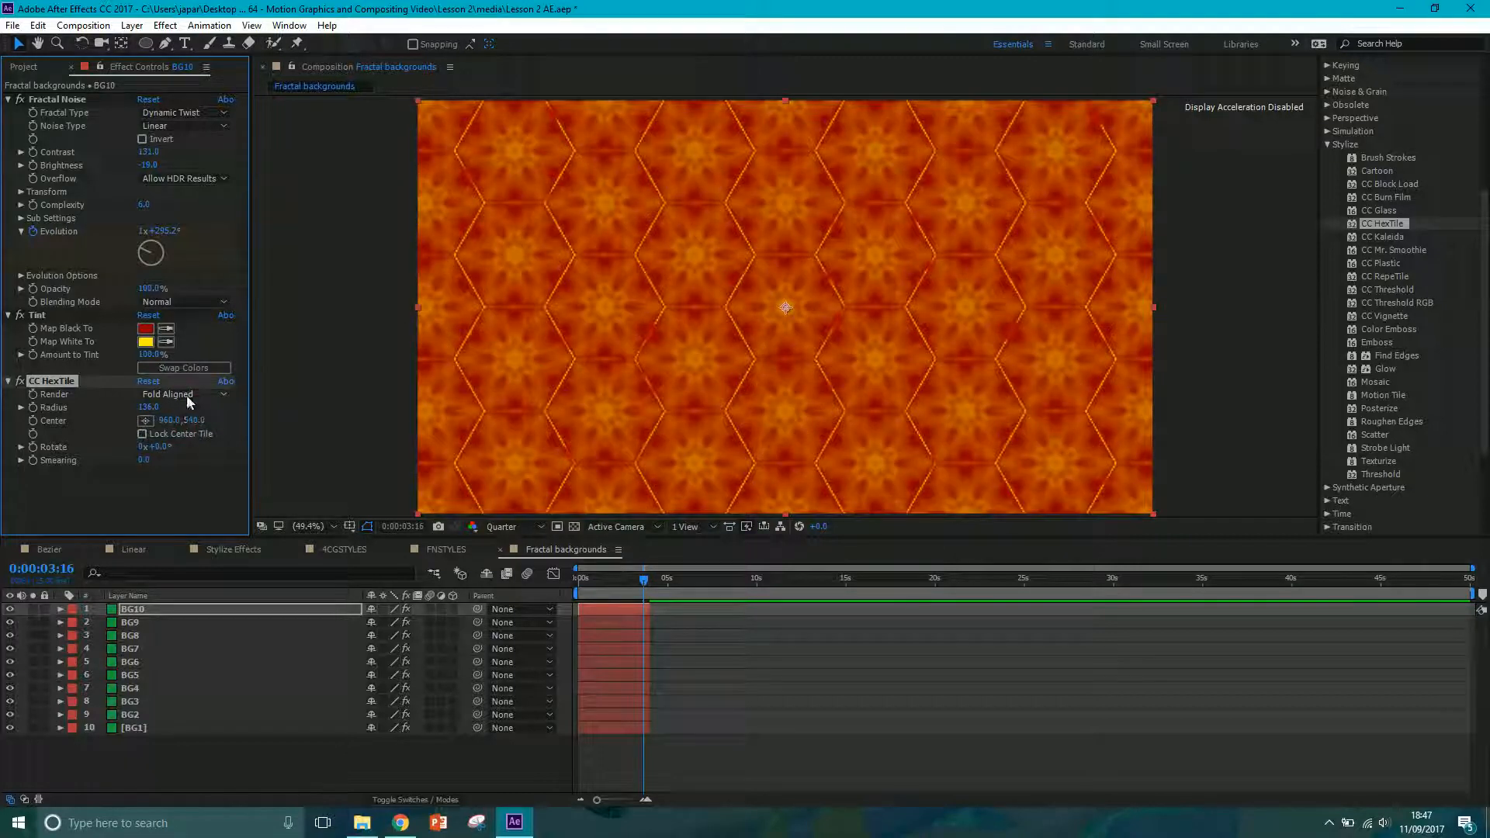
left_click(188, 396)
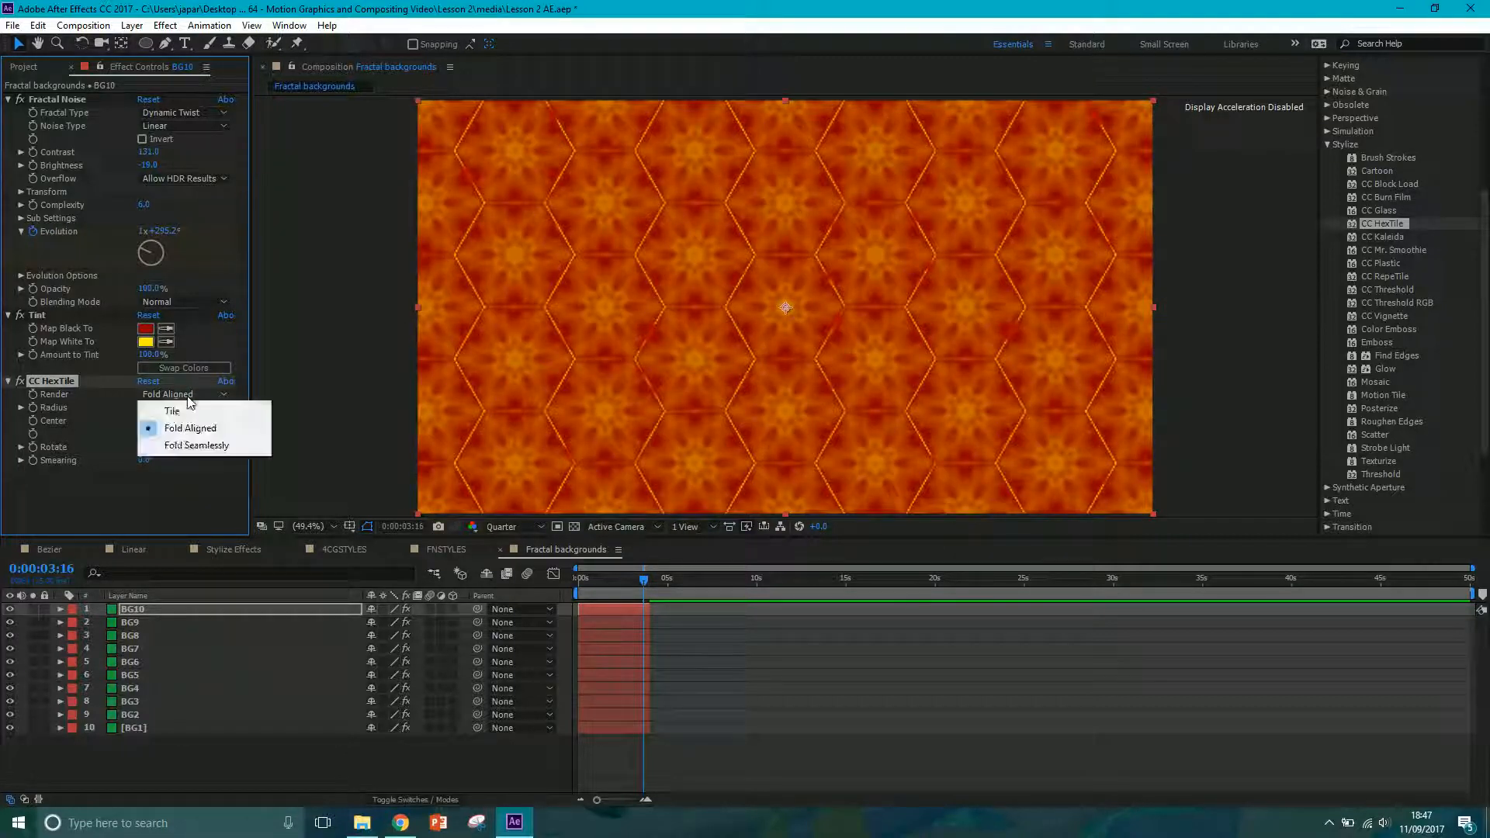
left_click(184, 439)
left_click(184, 395)
left_click(182, 407)
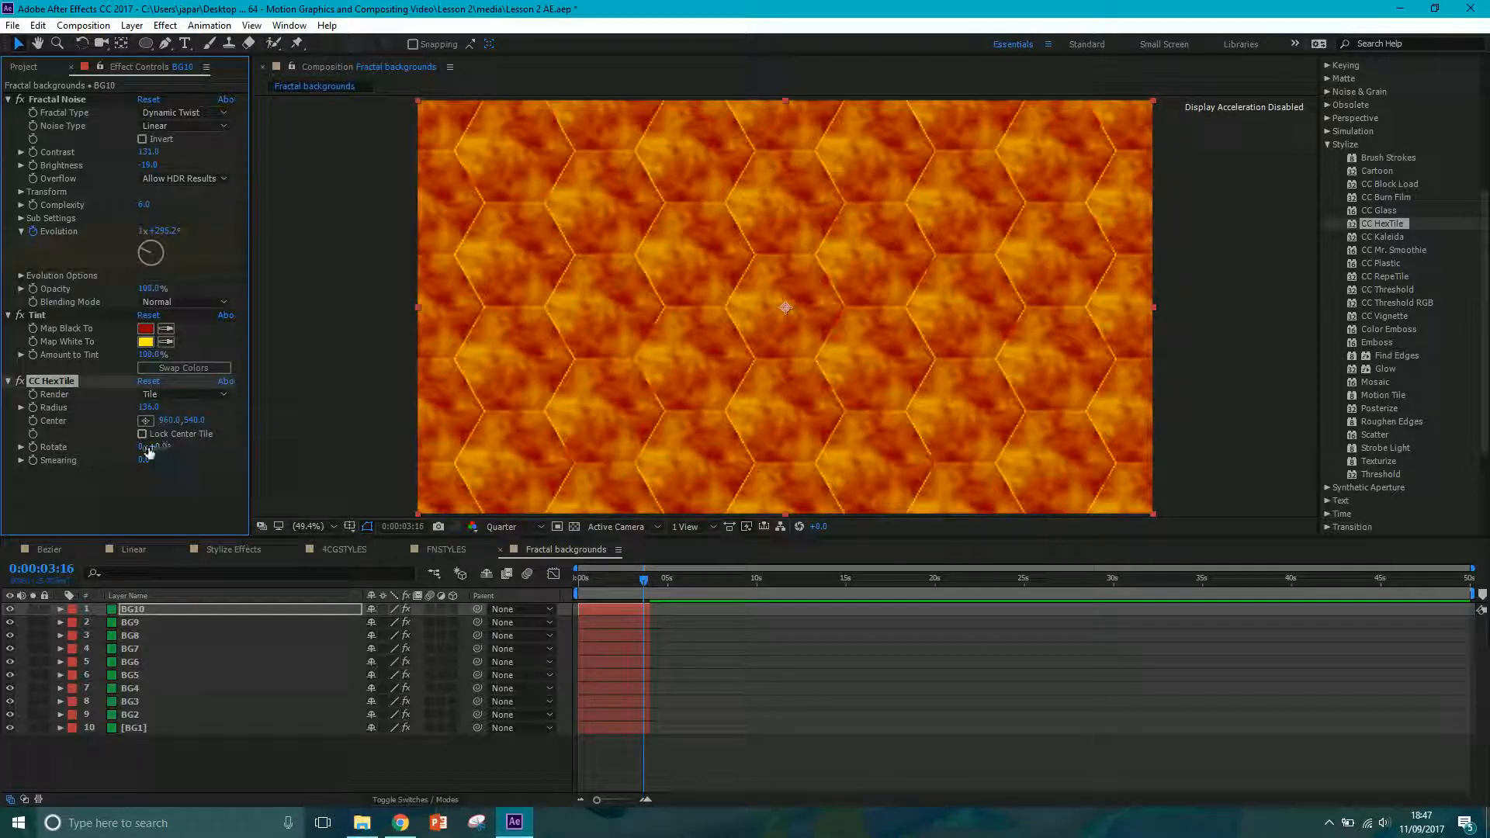
- Rotate BG10's hex tiles by about 24°, set Smearing to 2.1 and enlarge Radius to 150
left_click_drag(158, 447, 157, 462)
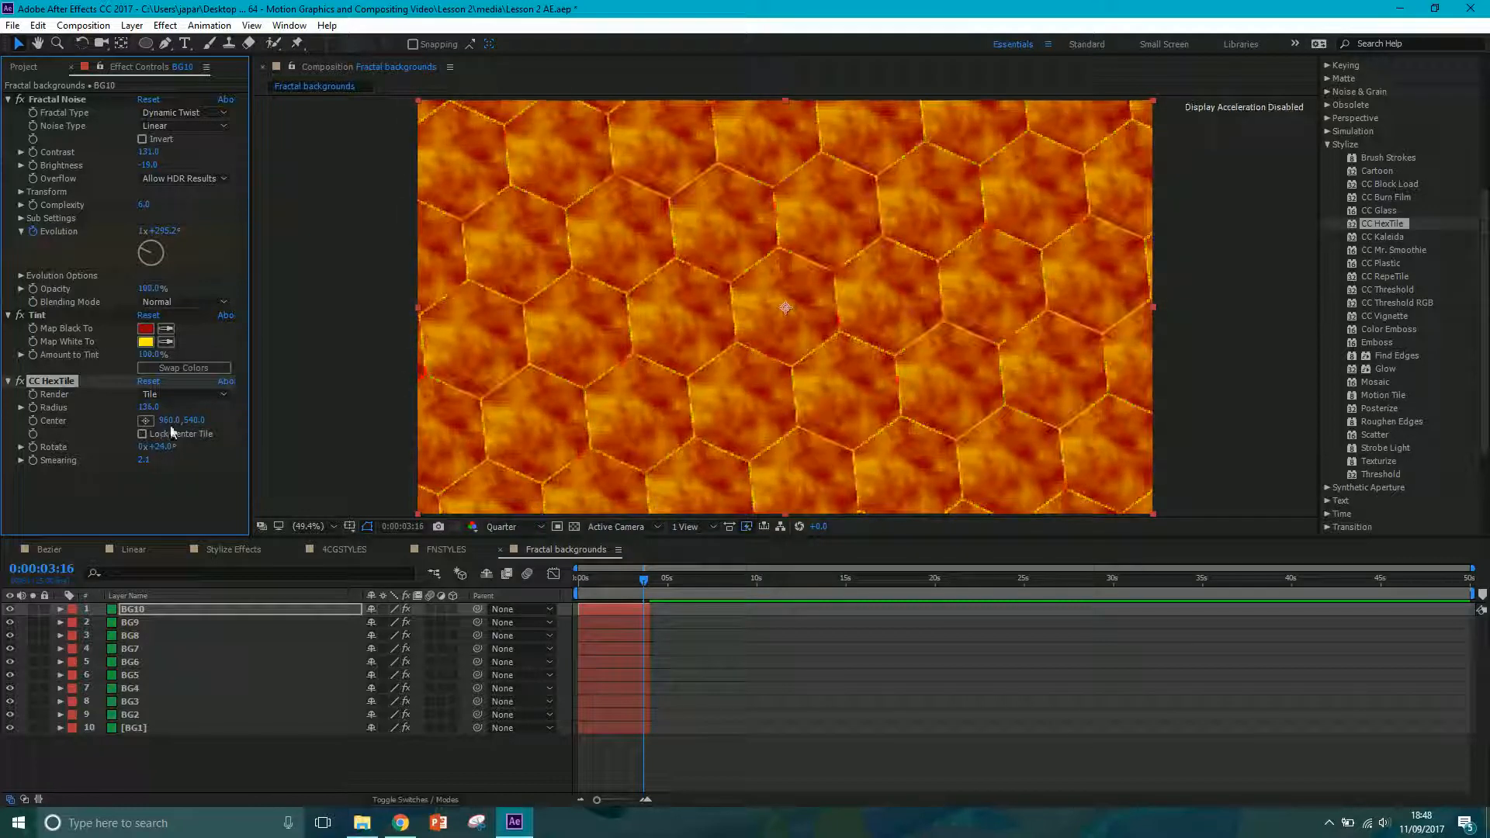
left_click_drag(143, 409, 193, 460)
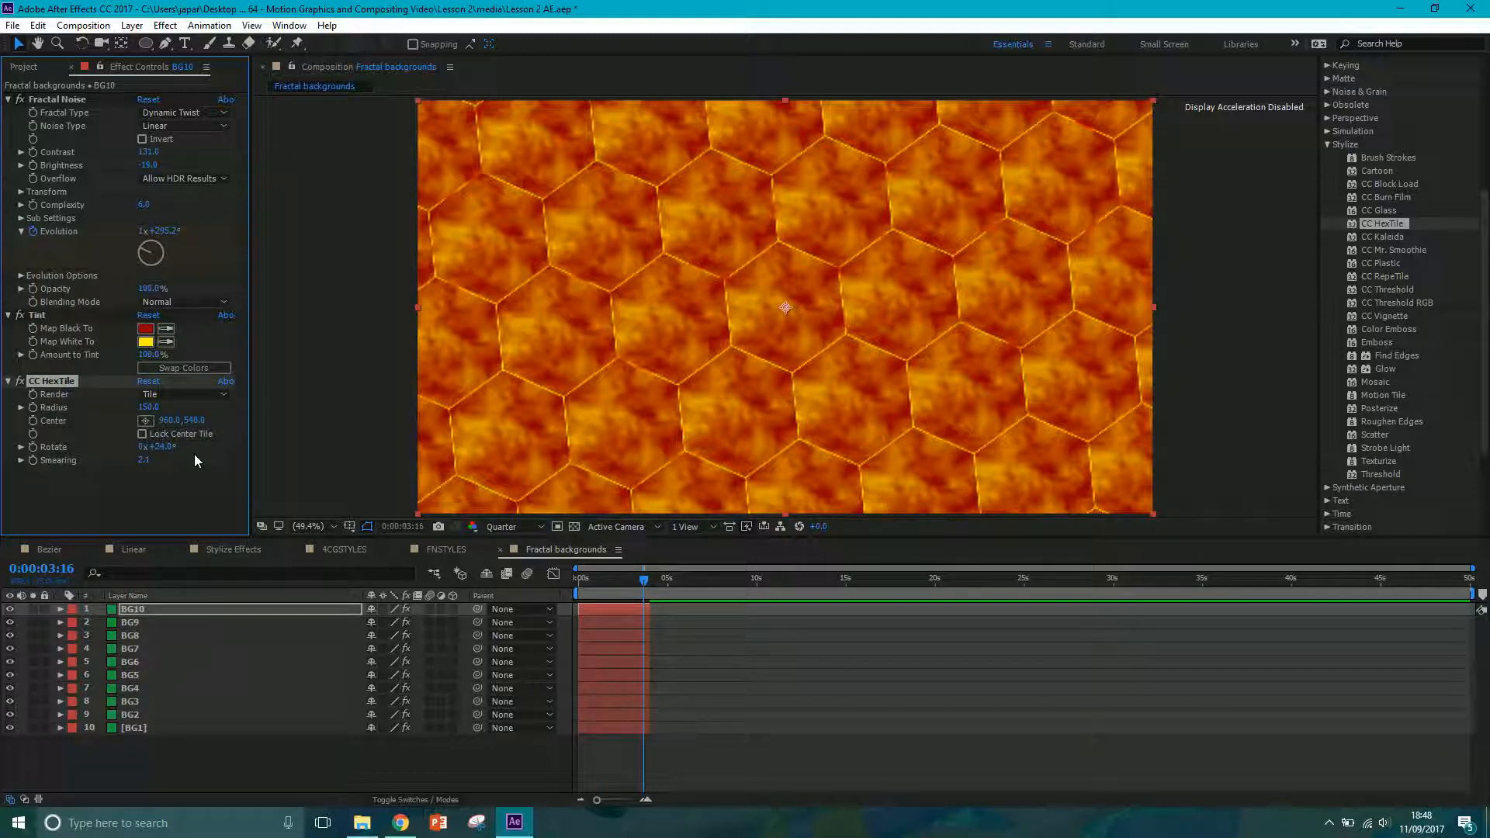
left_click_drag(214, 765, 142, 635)
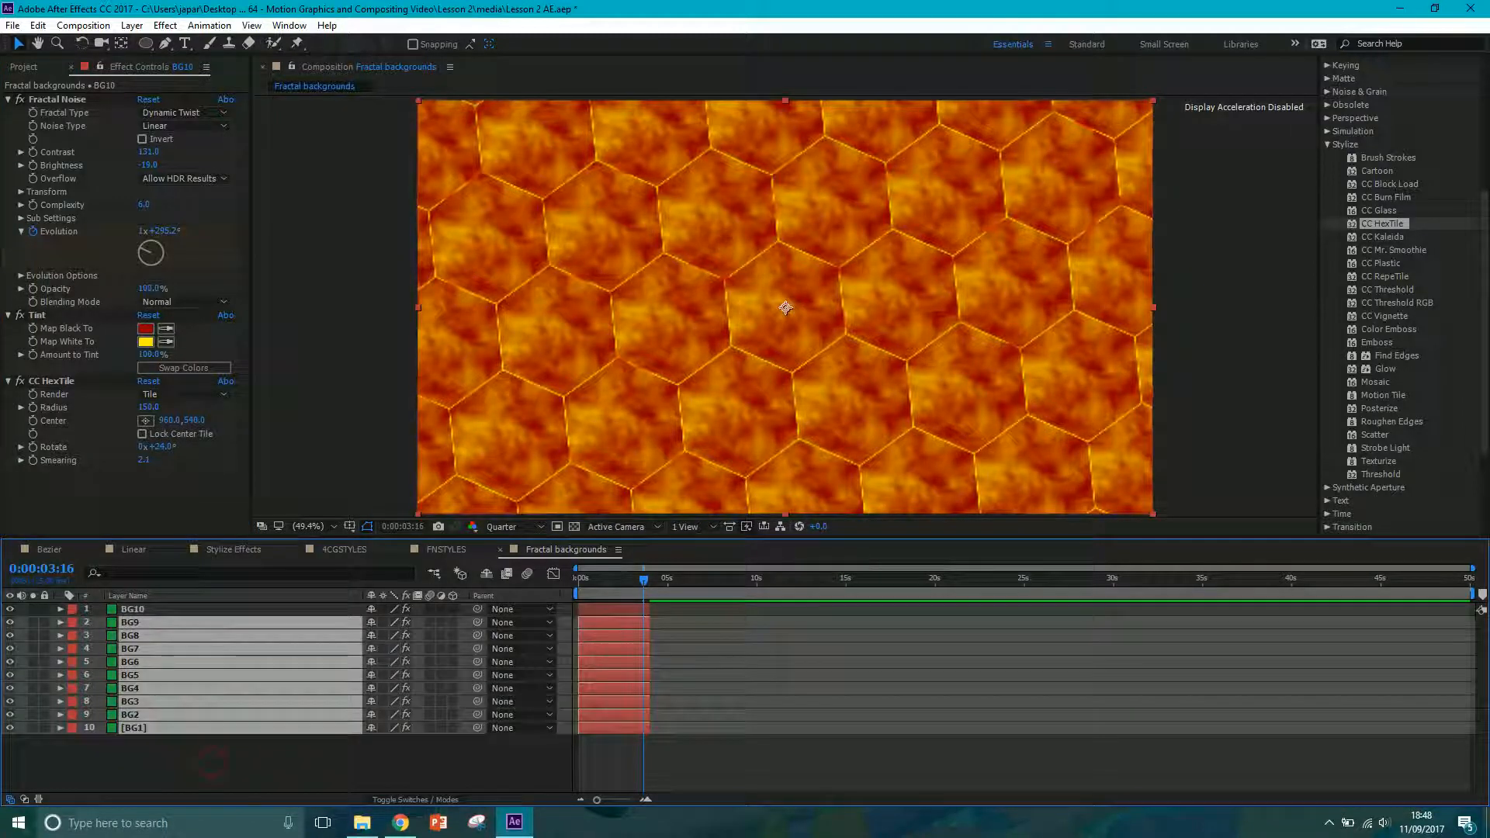
left_click(1246, 431)
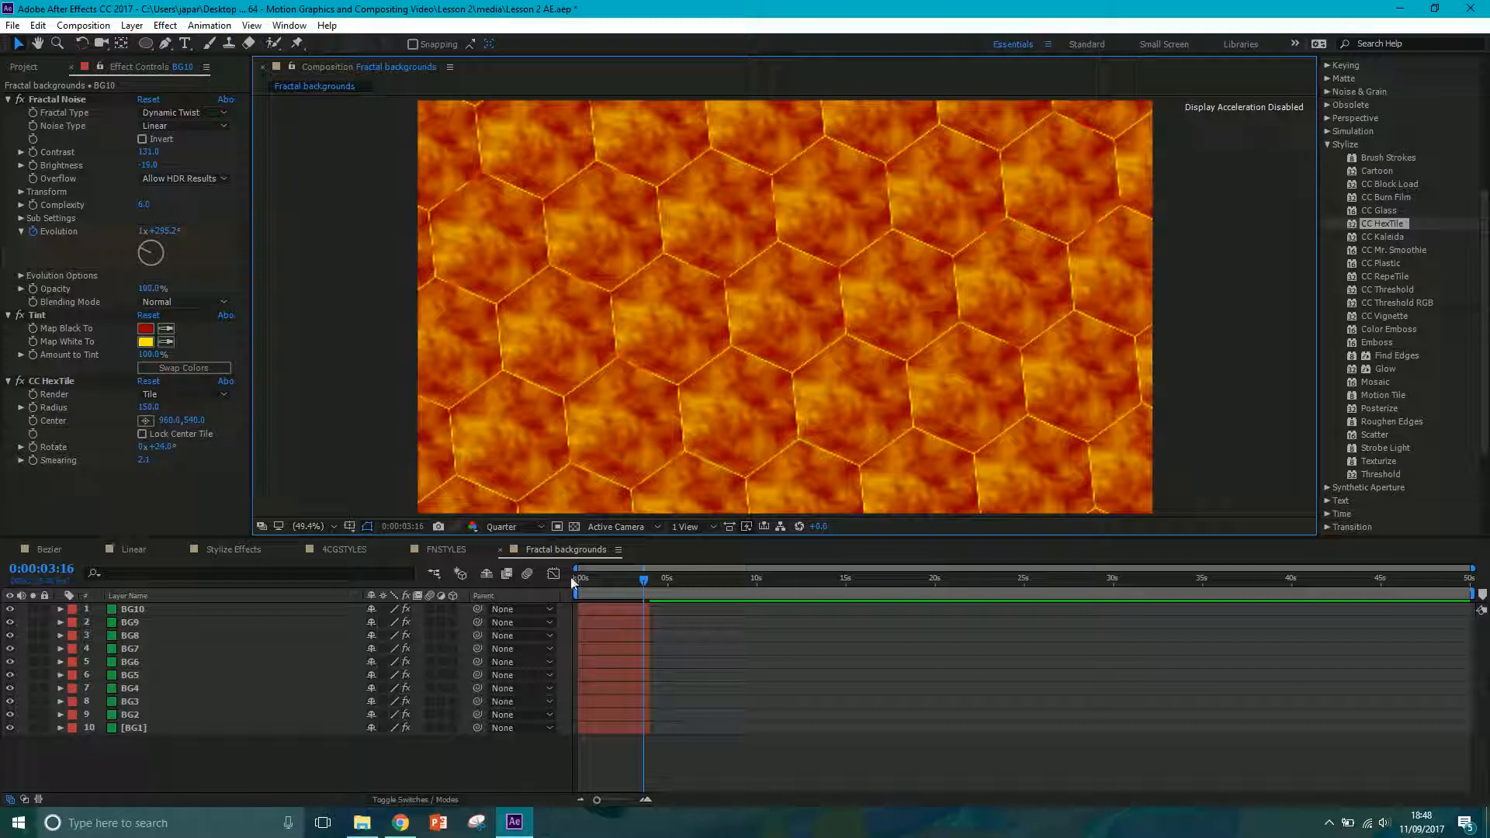
- Move to 0:00:01:10 and hide layers BG2 to BG10 to view BG1 on its own with its effects
left_click(603, 579)
left_click_drag(10, 702, 9, 609)
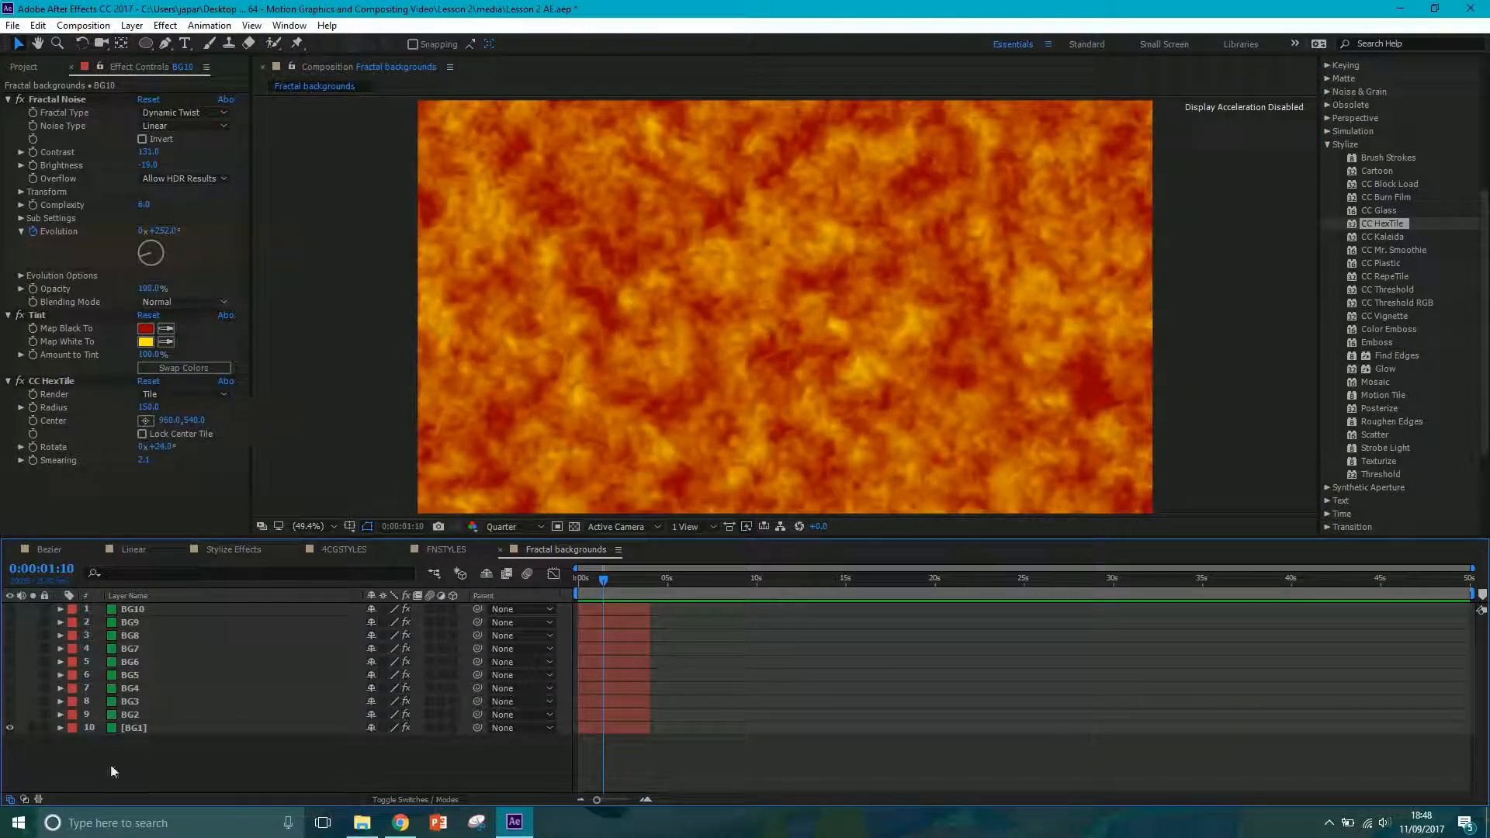
left_click(138, 730)
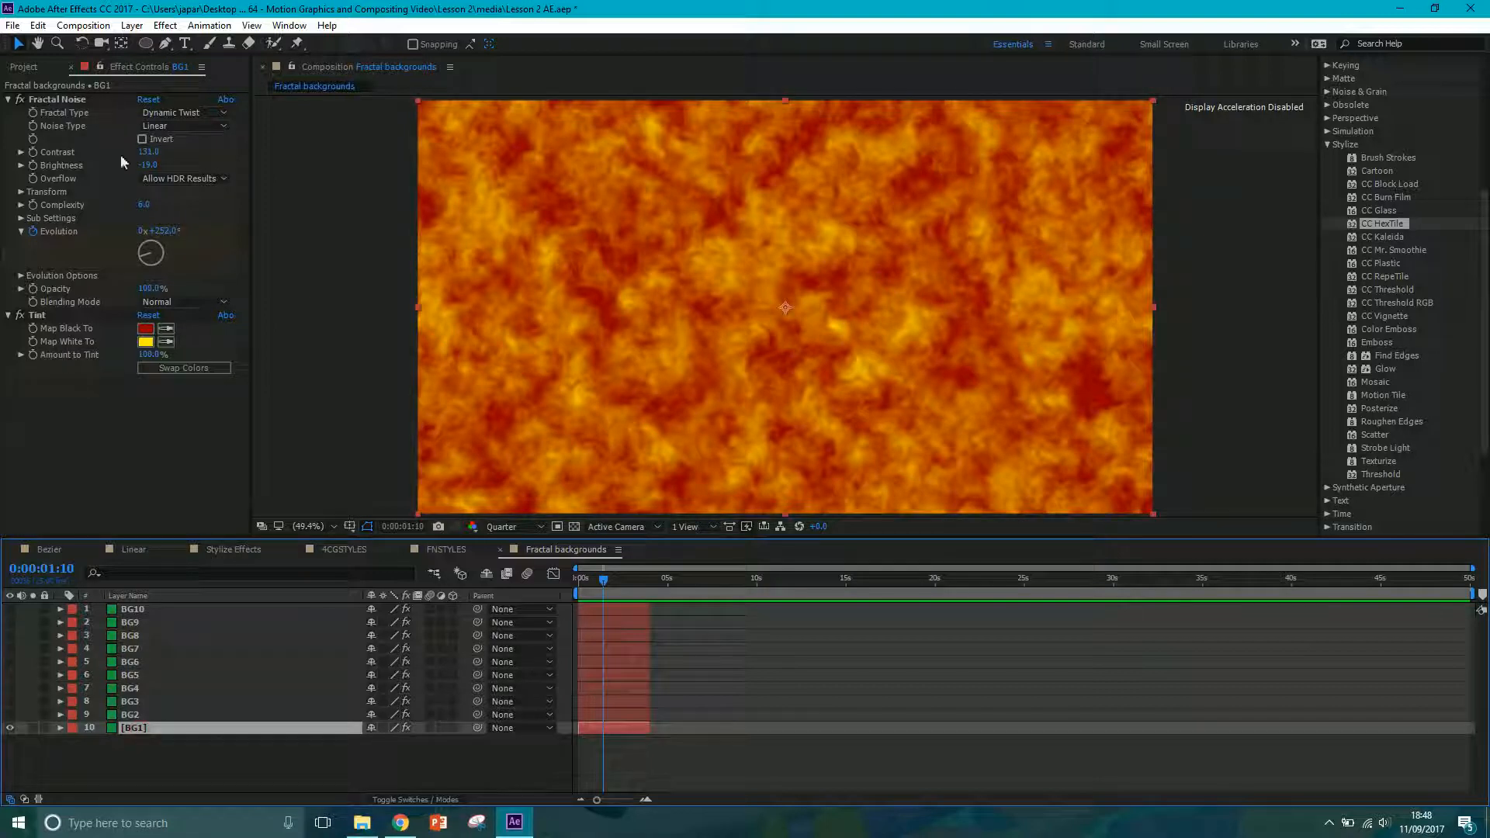
- Review which Stylize effect each of the layers BG2, BG3 and BG4 uses
left_click(133, 715)
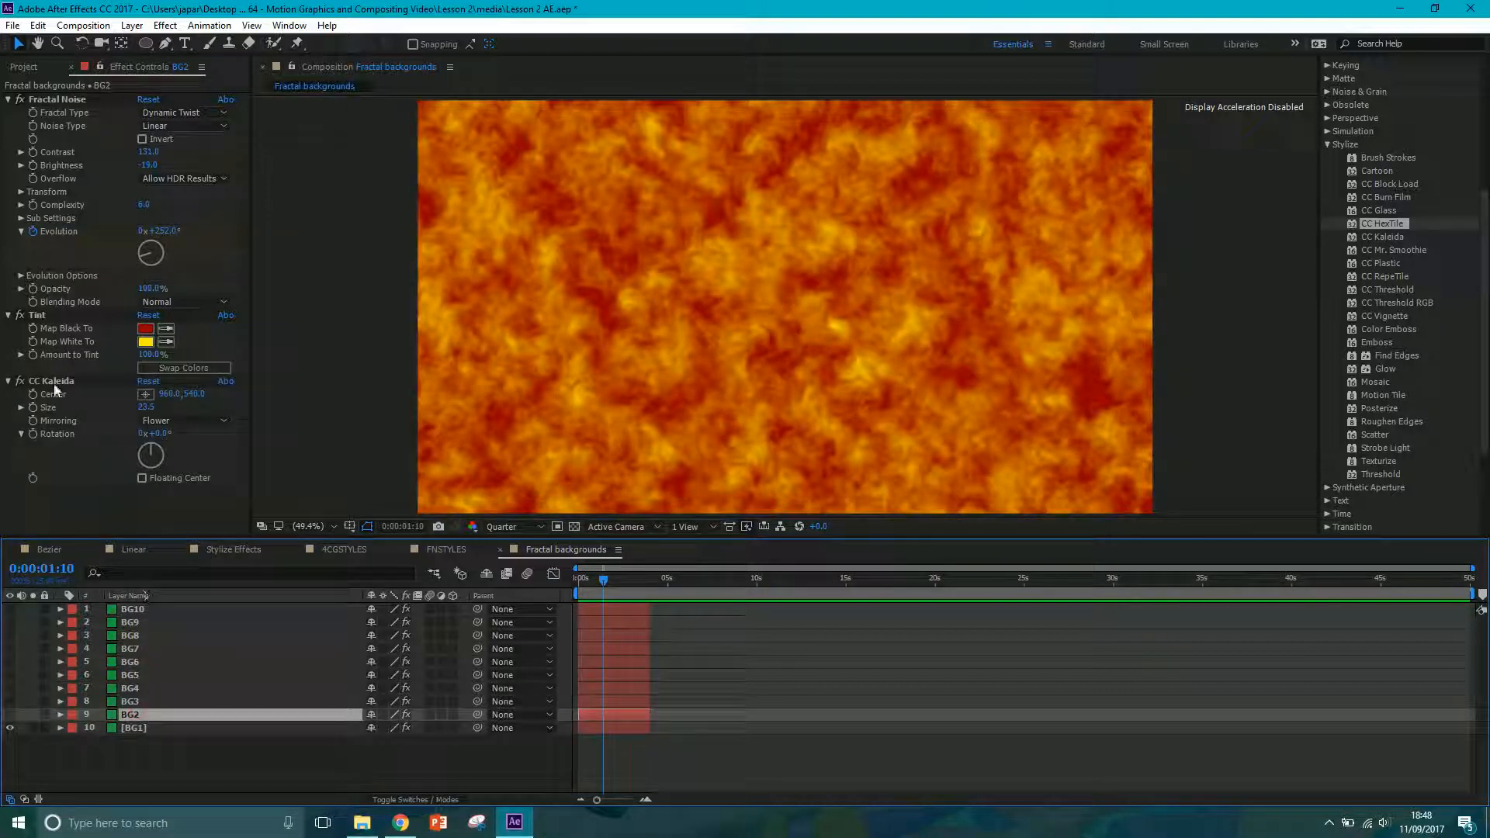
left_click(155, 701)
left_click(151, 687)
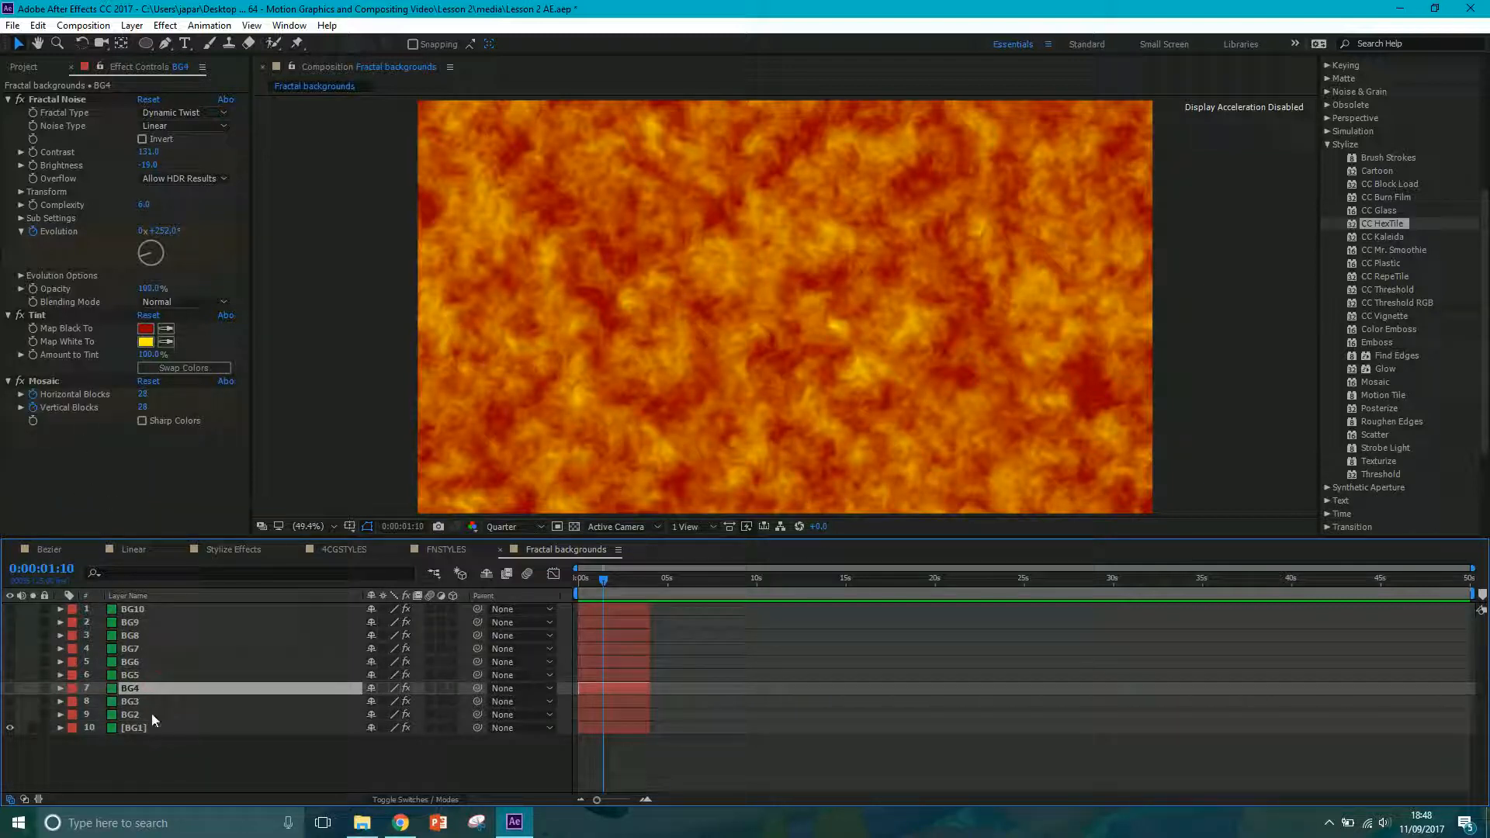
left_click(152, 714)
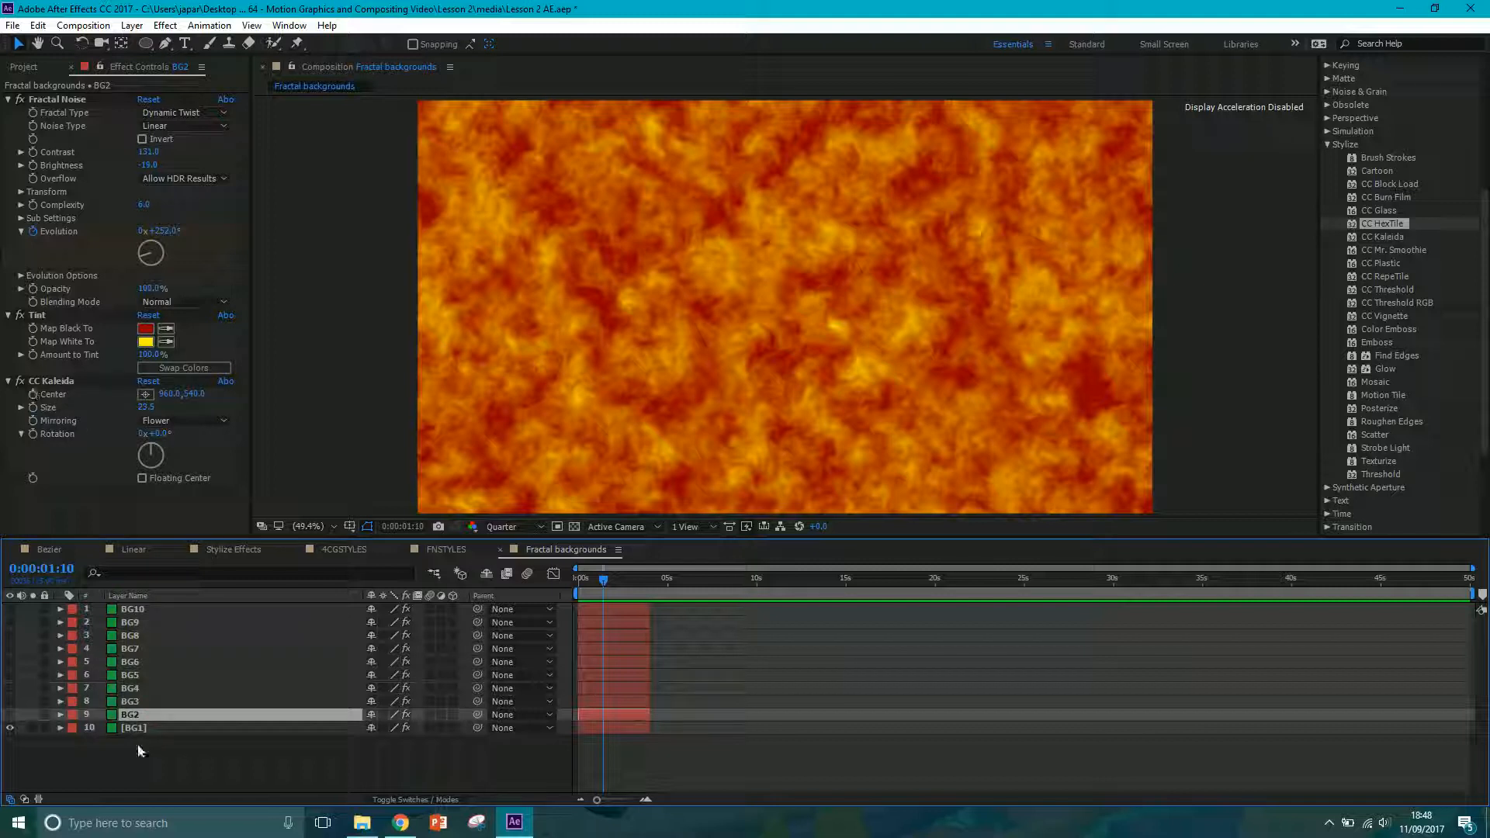
left_click(148, 701)
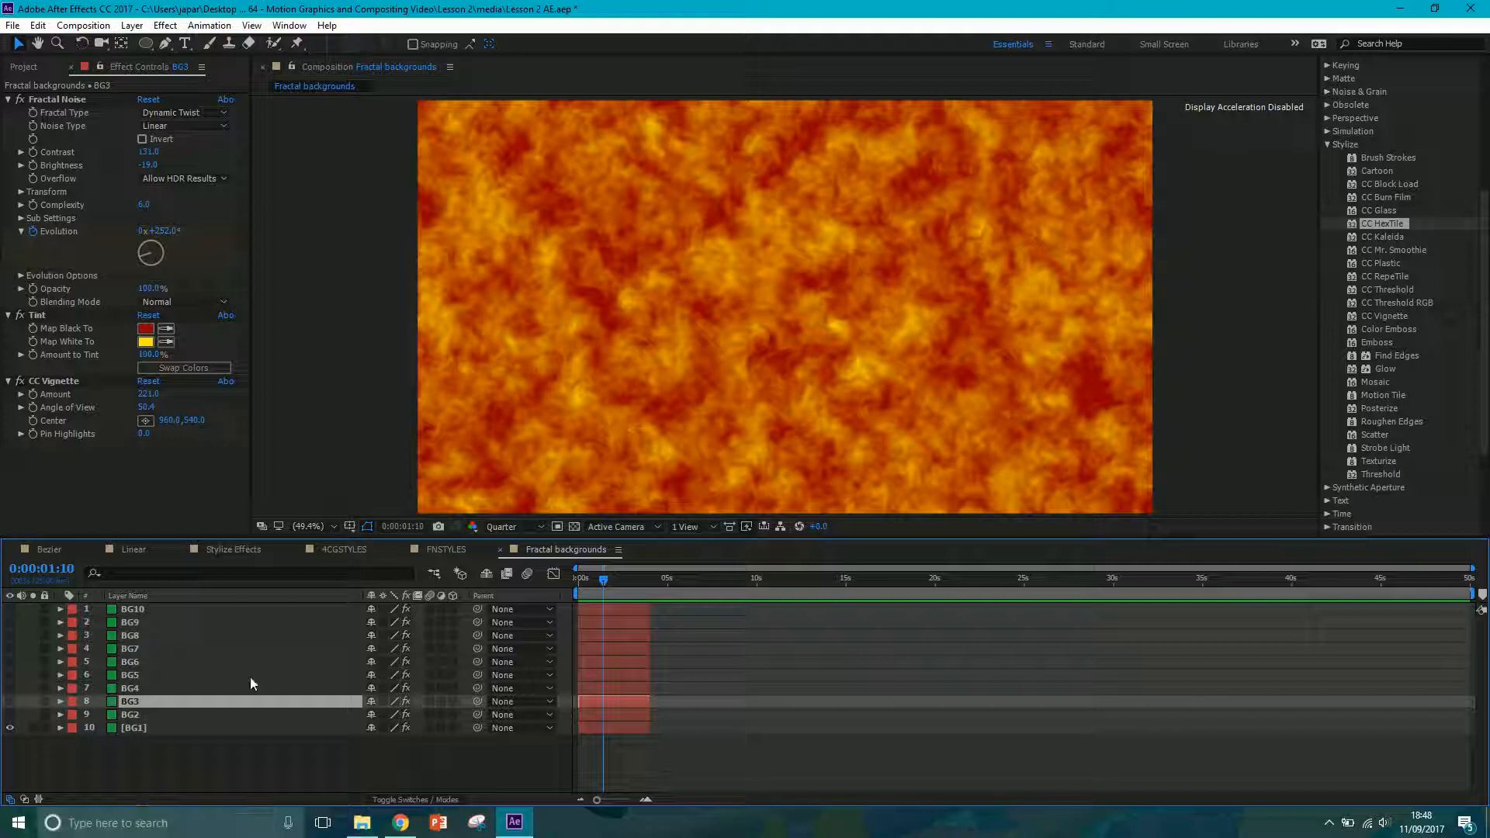
left_click(134, 716)
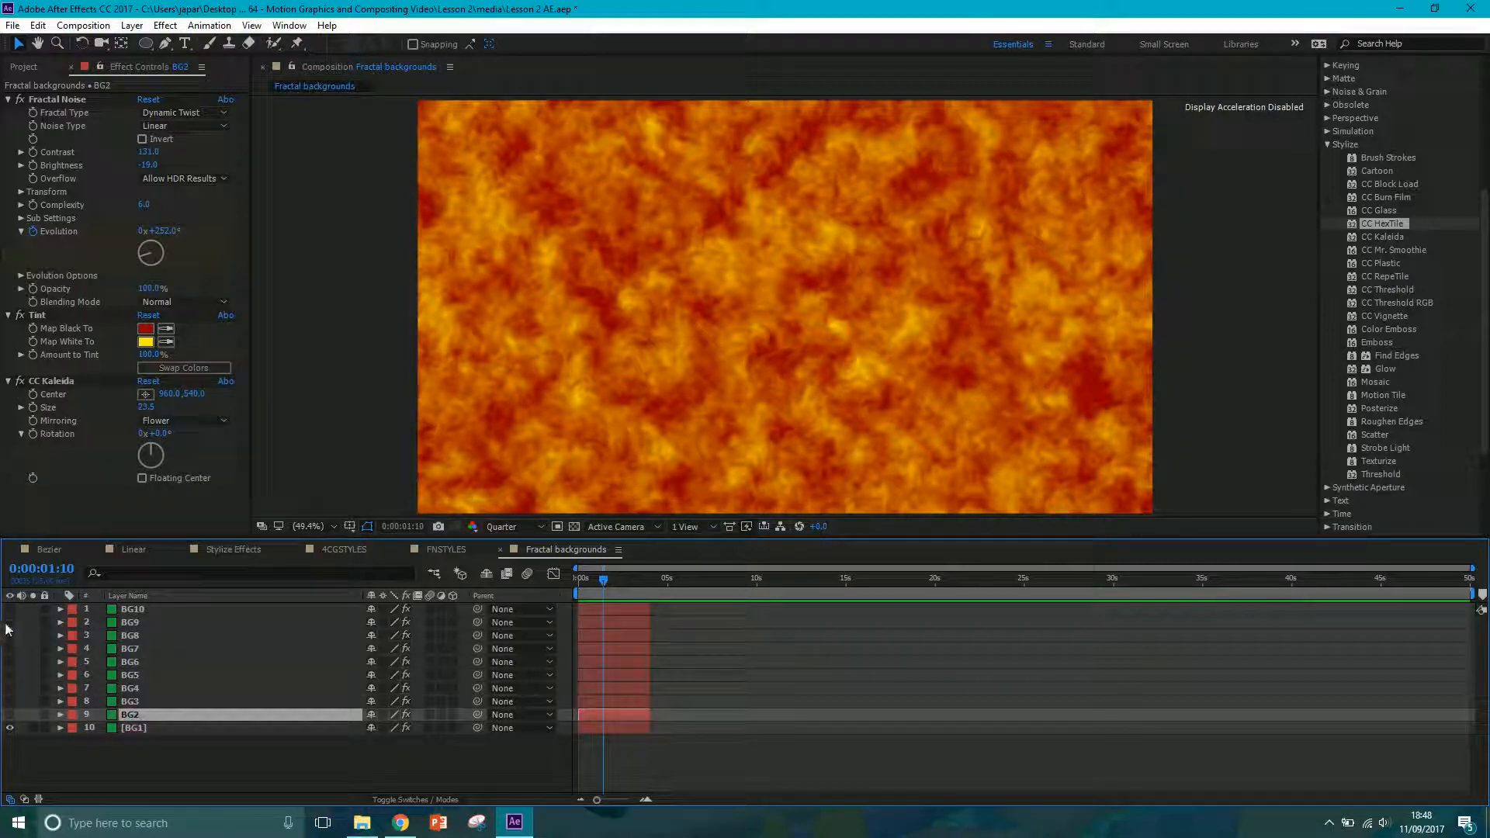
- View BG9's Glow effect, hide it and show BG8's CC Burn Film over BG1 instead
left_click(9, 622)
left_click(146, 626)
left_click(144, 638)
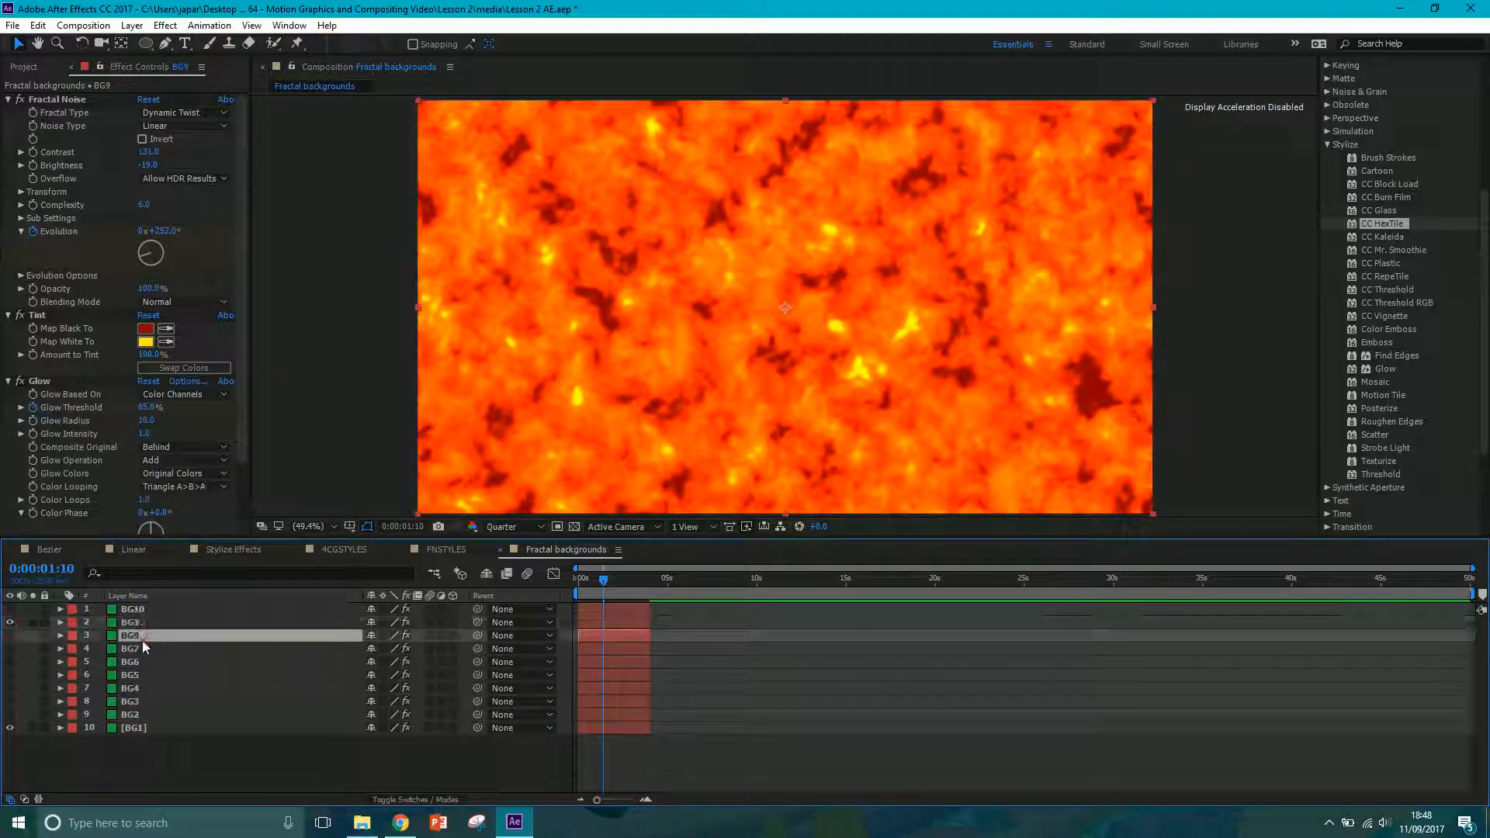
left_click(11, 636)
left_click(9, 623)
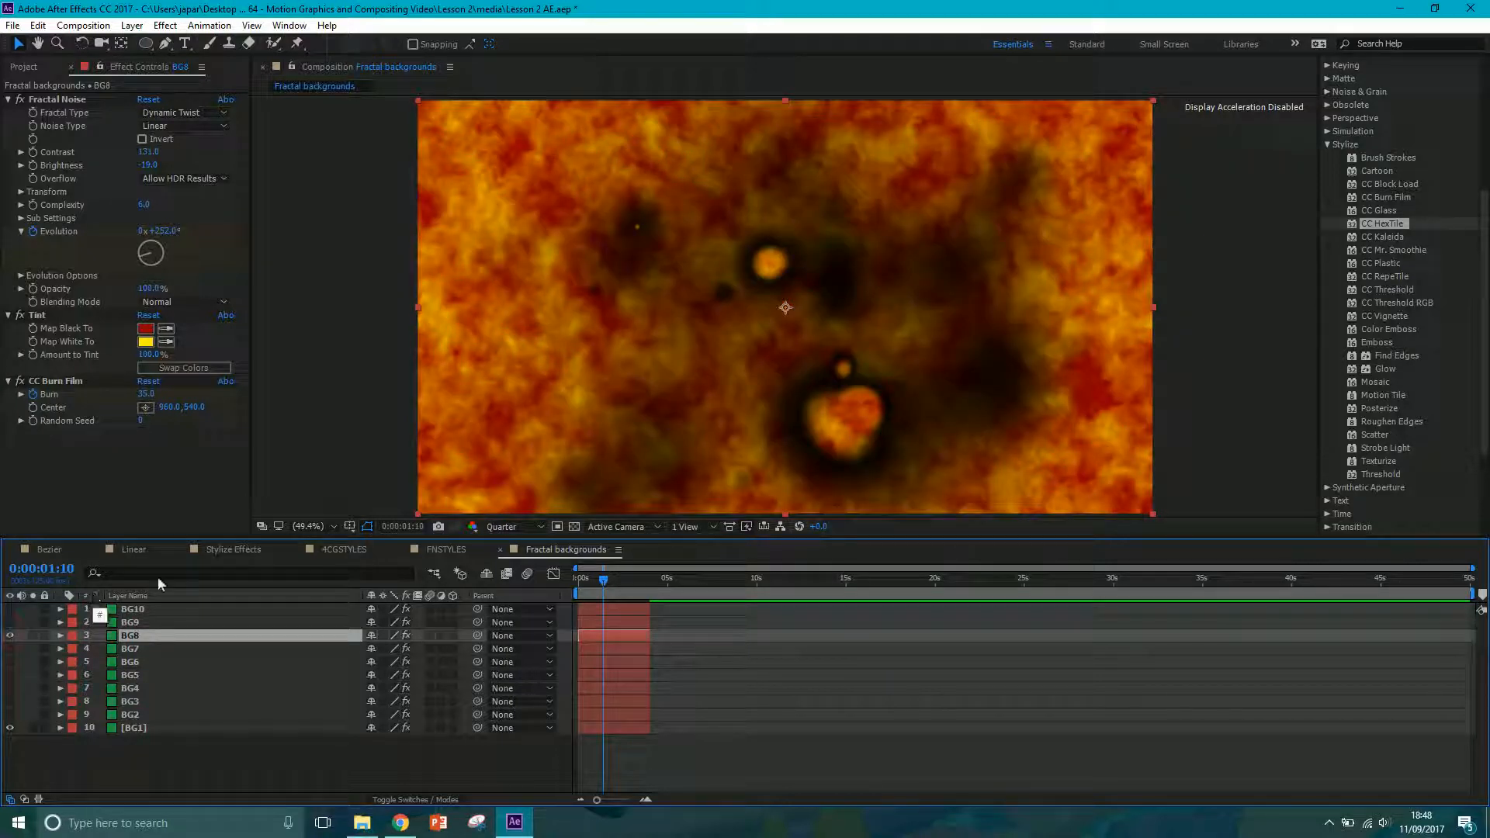
left_click(1329, 822)
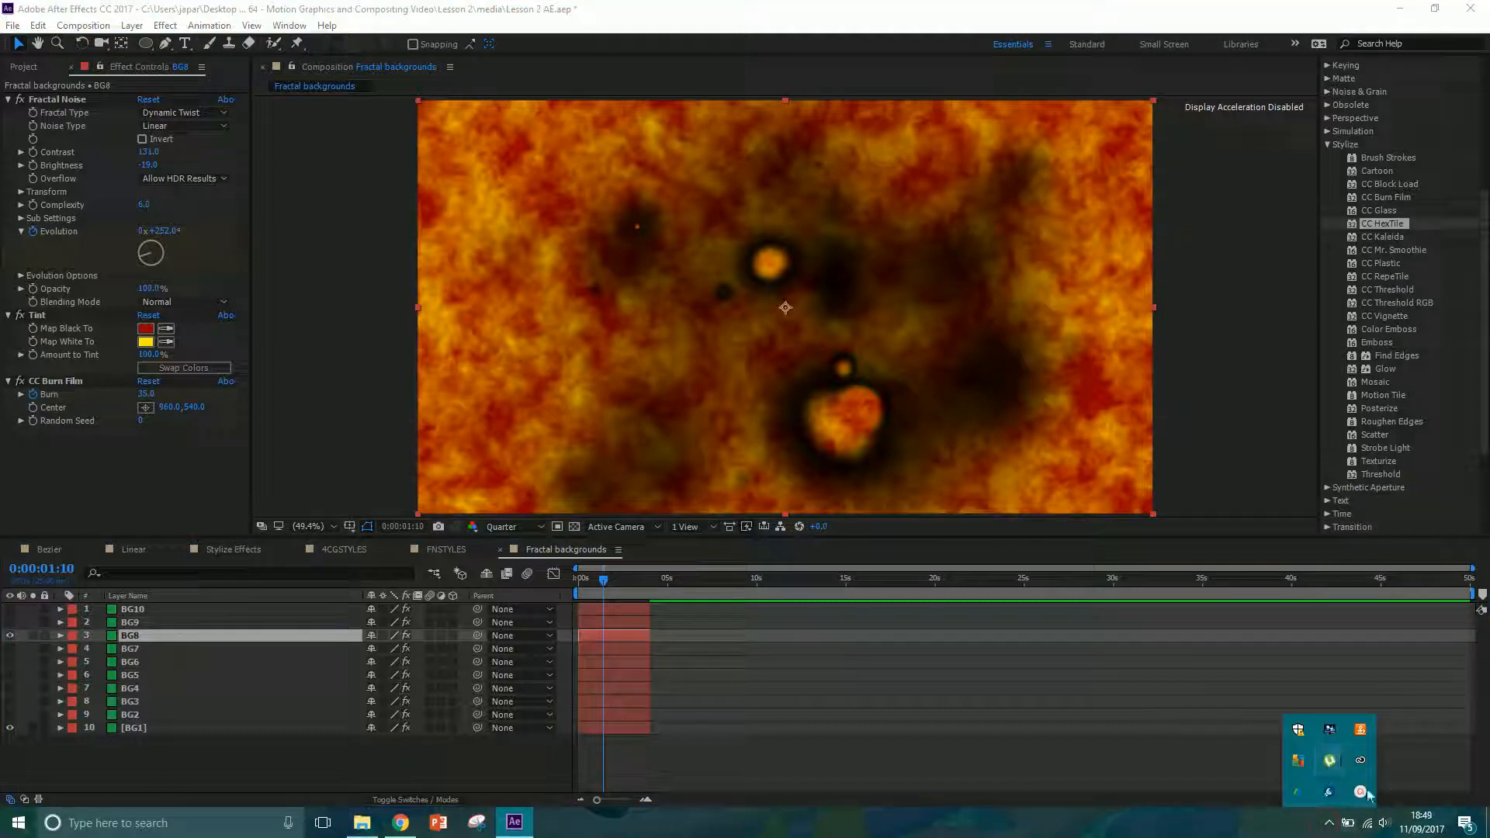